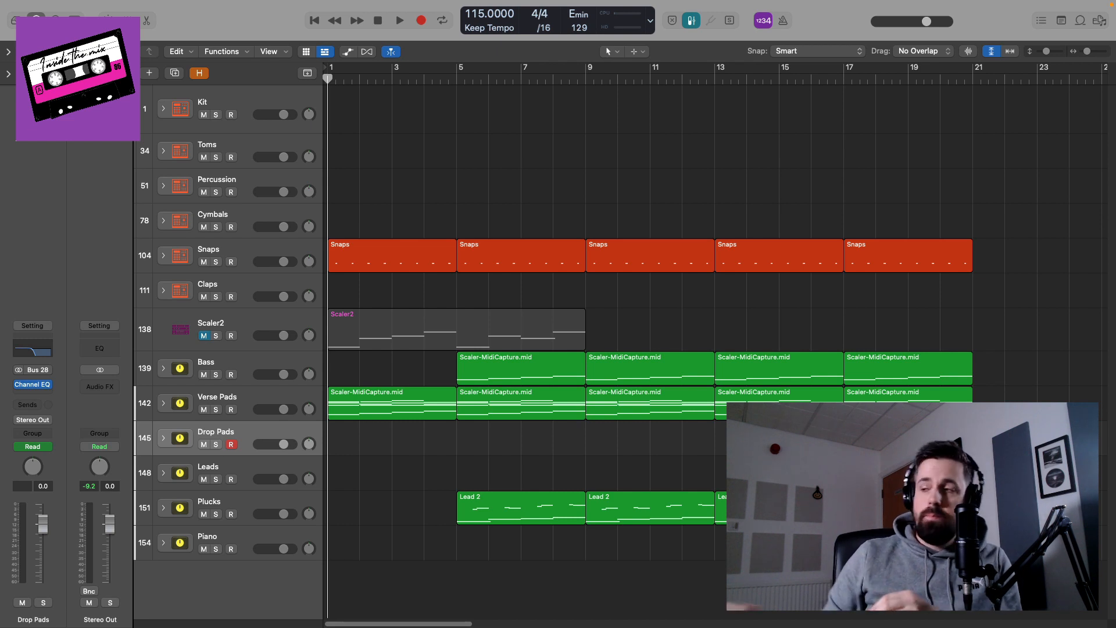
Play back the existing arrangement from bar 1
key(space)
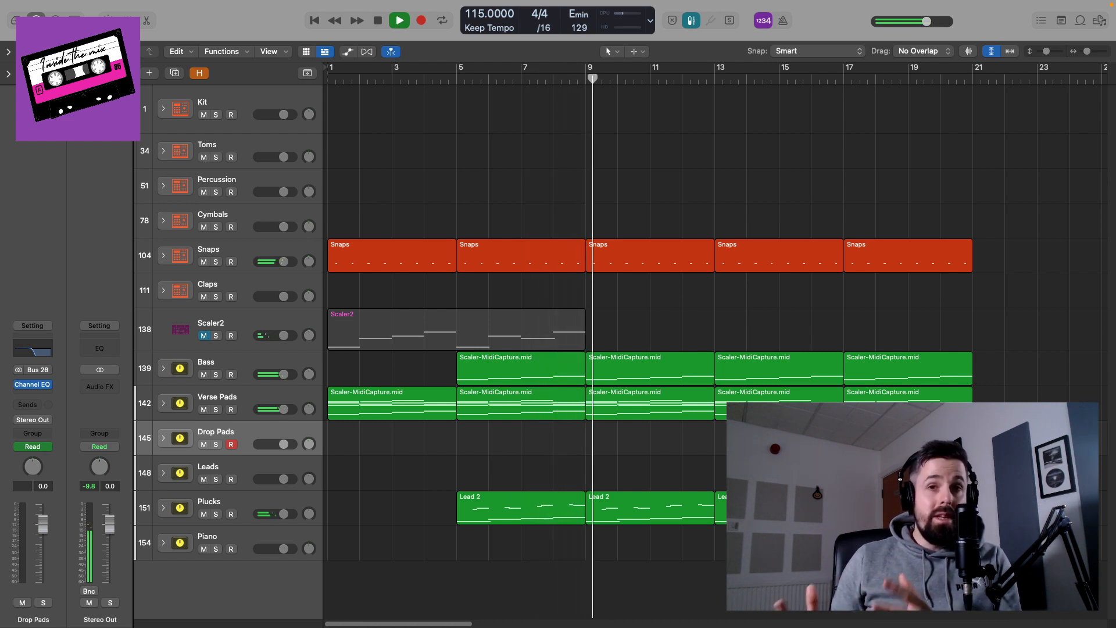
key(space)
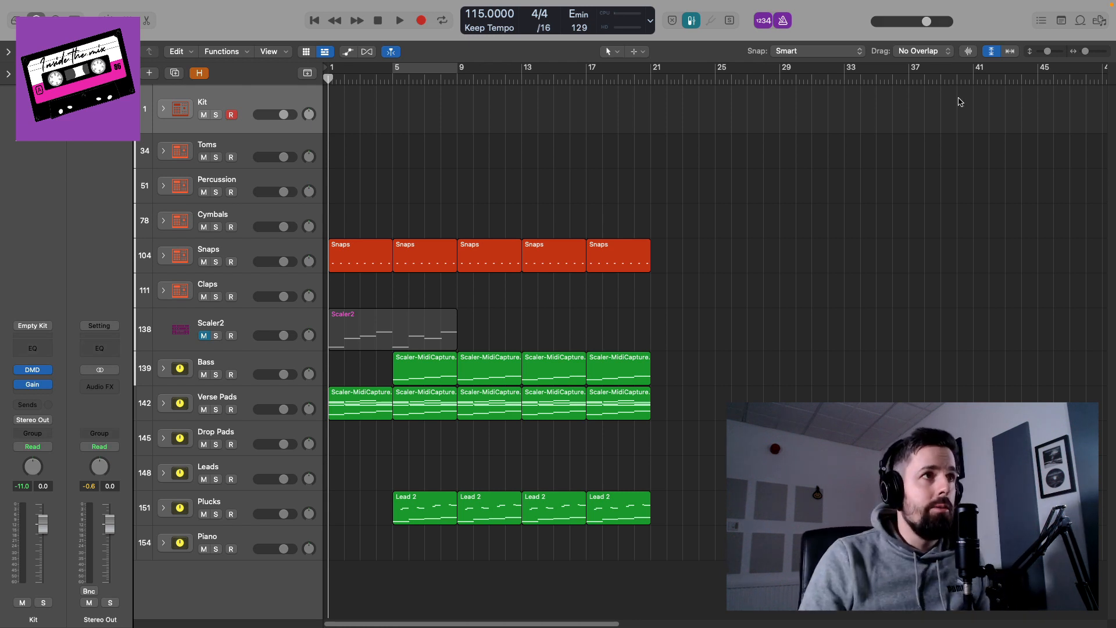
Cycle bars 5 to 9 using the second Snaps region's length and record a quarter-note kick pattern on the Kit track
click(411, 261)
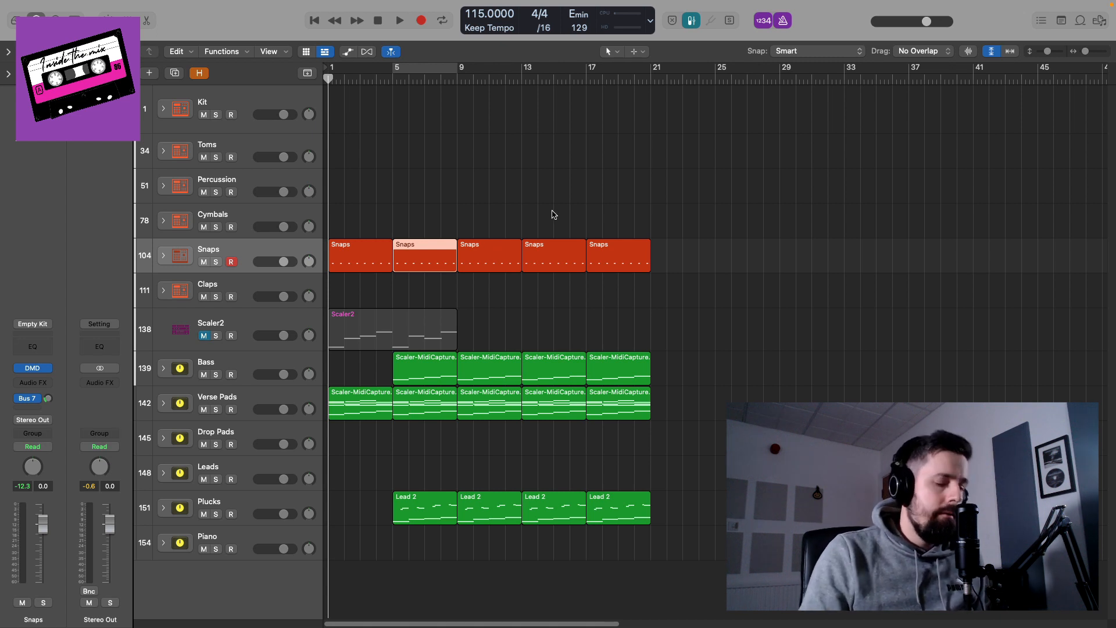
key(super+u)
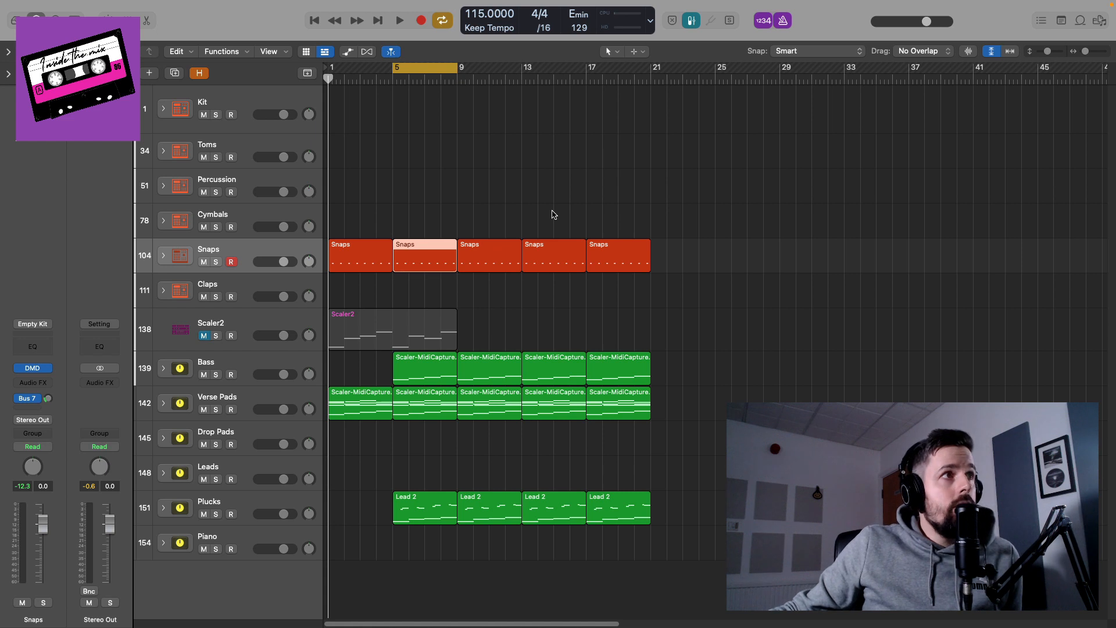
click(277, 98)
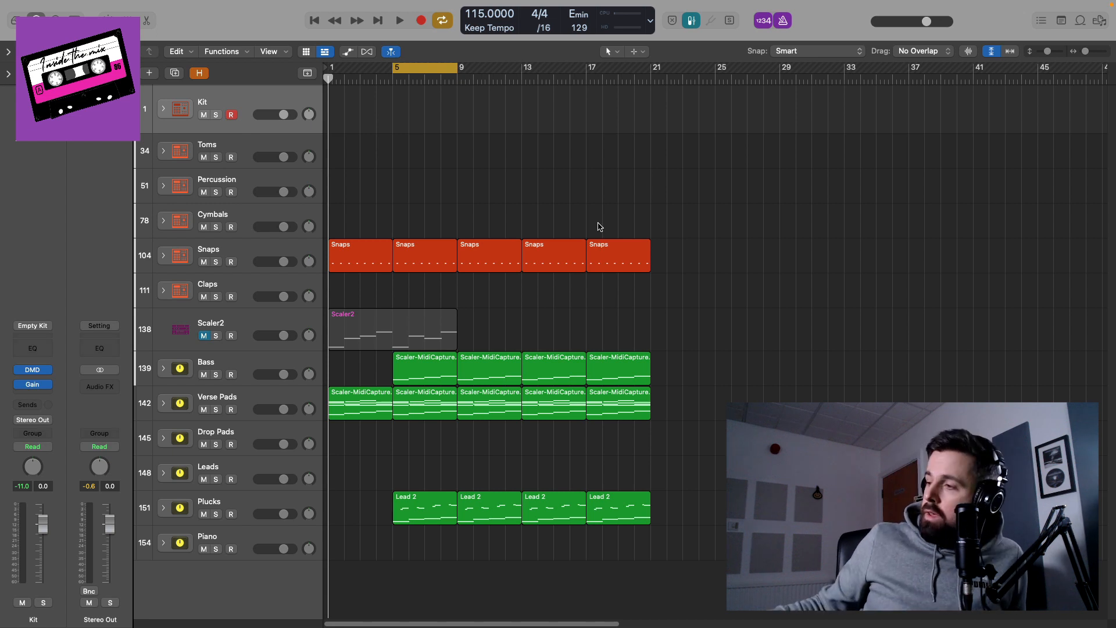
key(space)
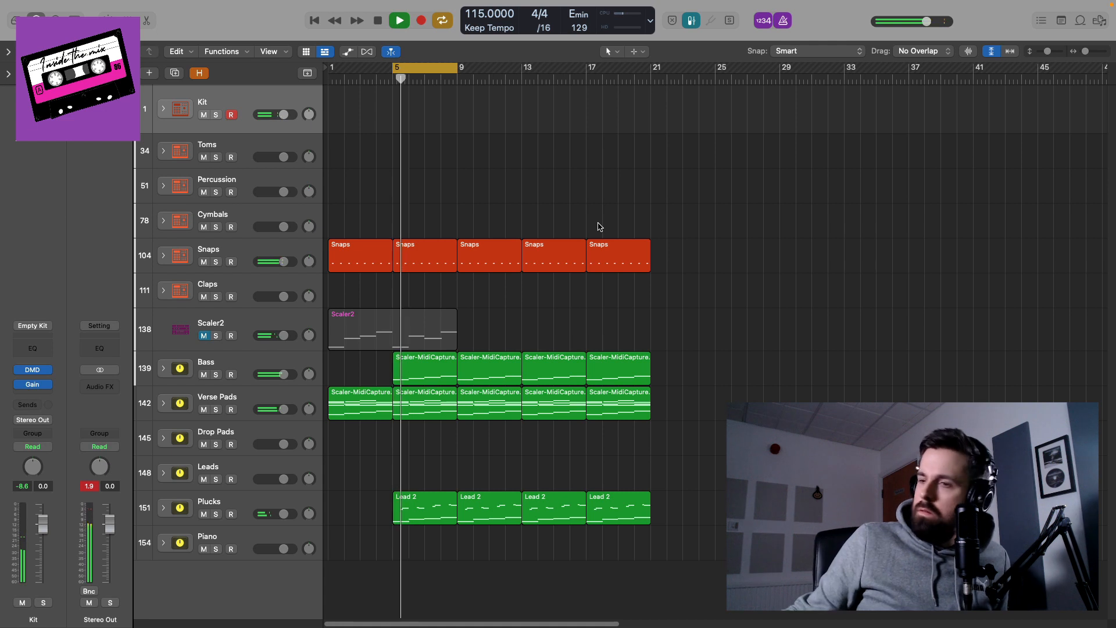
key(space)
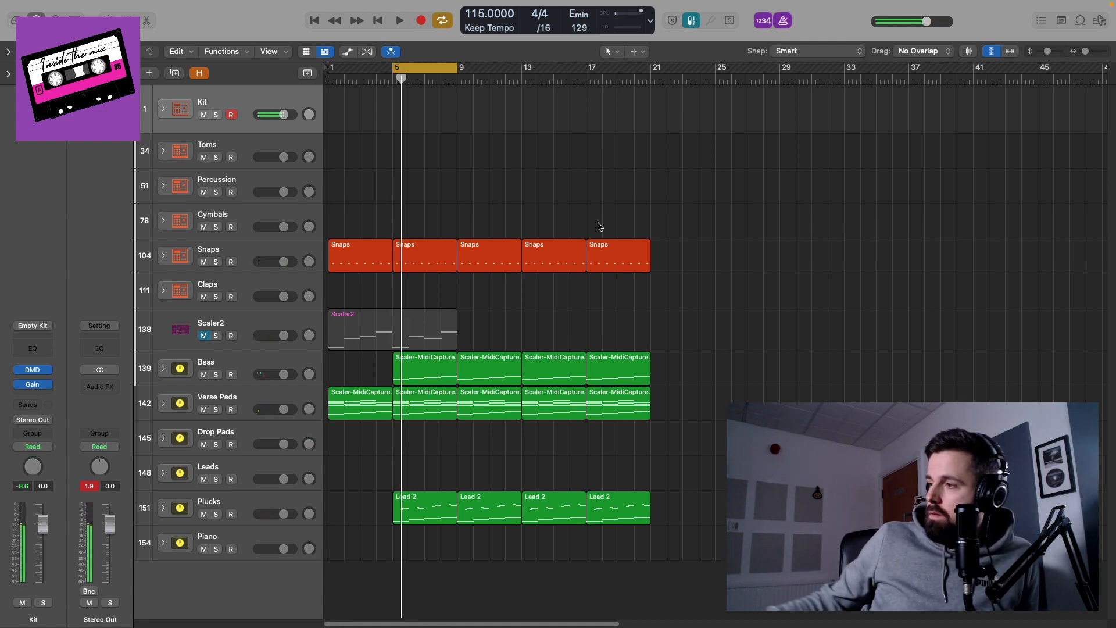
key(r)
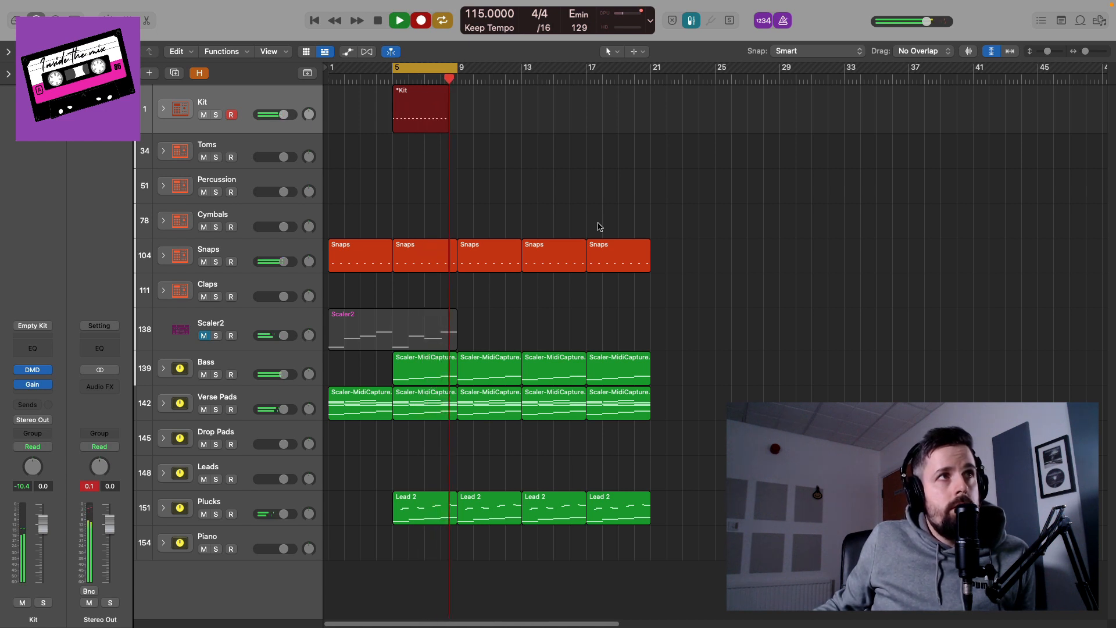
key(space)
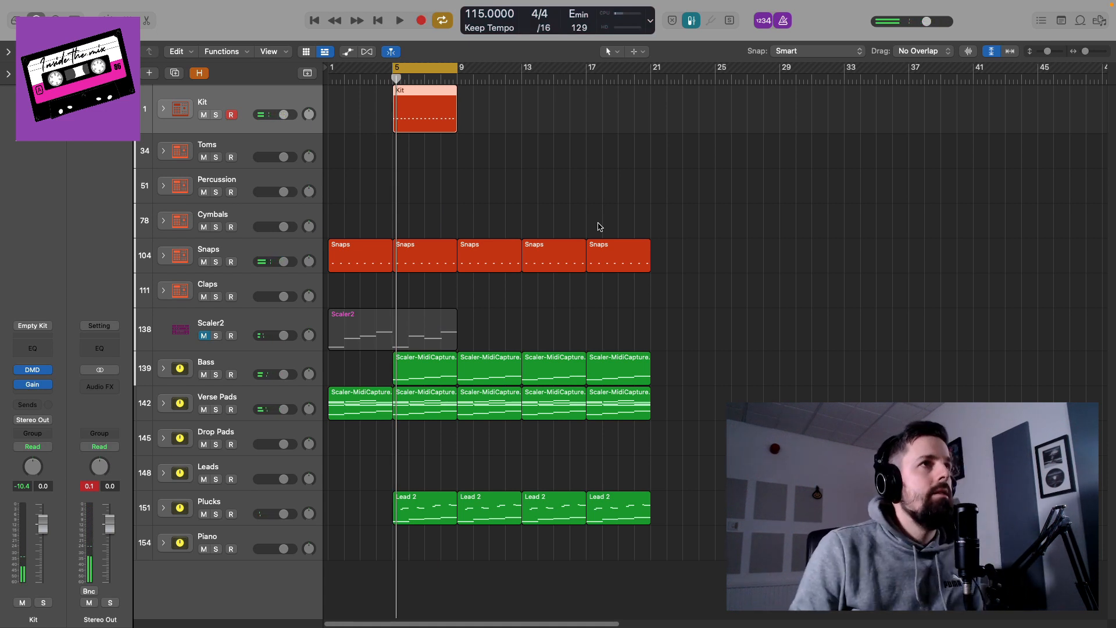
Quantize all the notes in the new Kit region to 1/8 notes and check the timing in playback
double_click(423, 120)
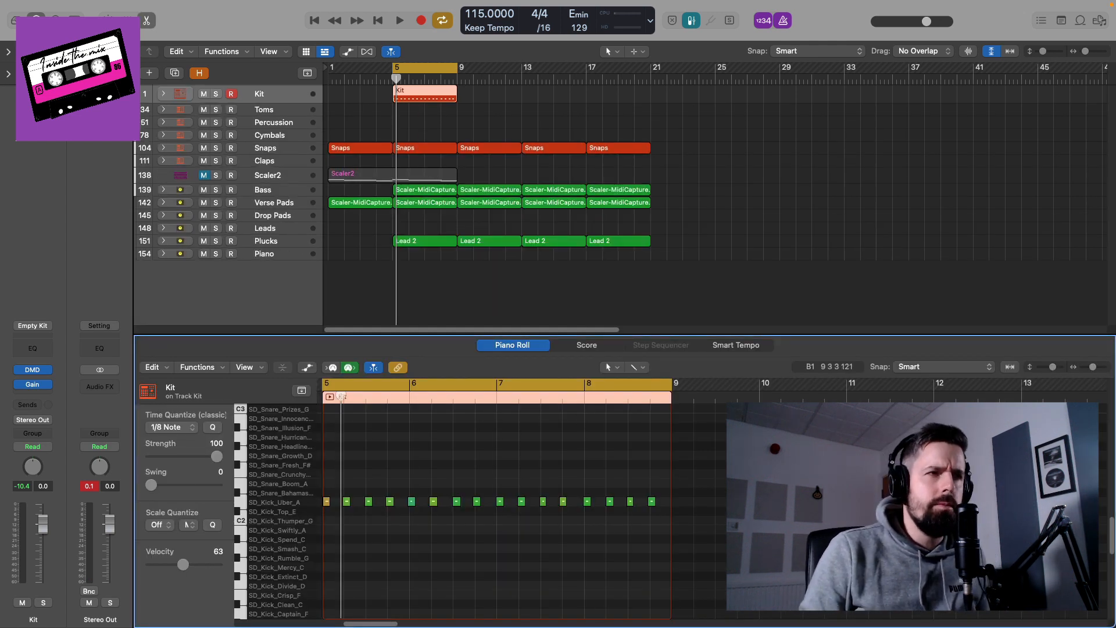
key(super+Right)
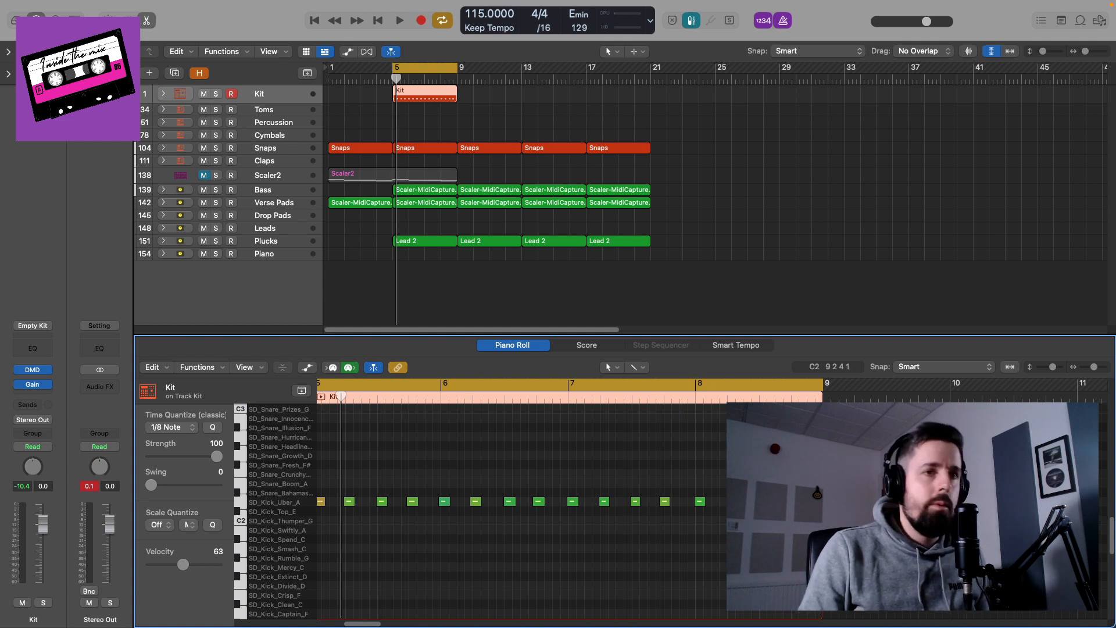
key(super+a)
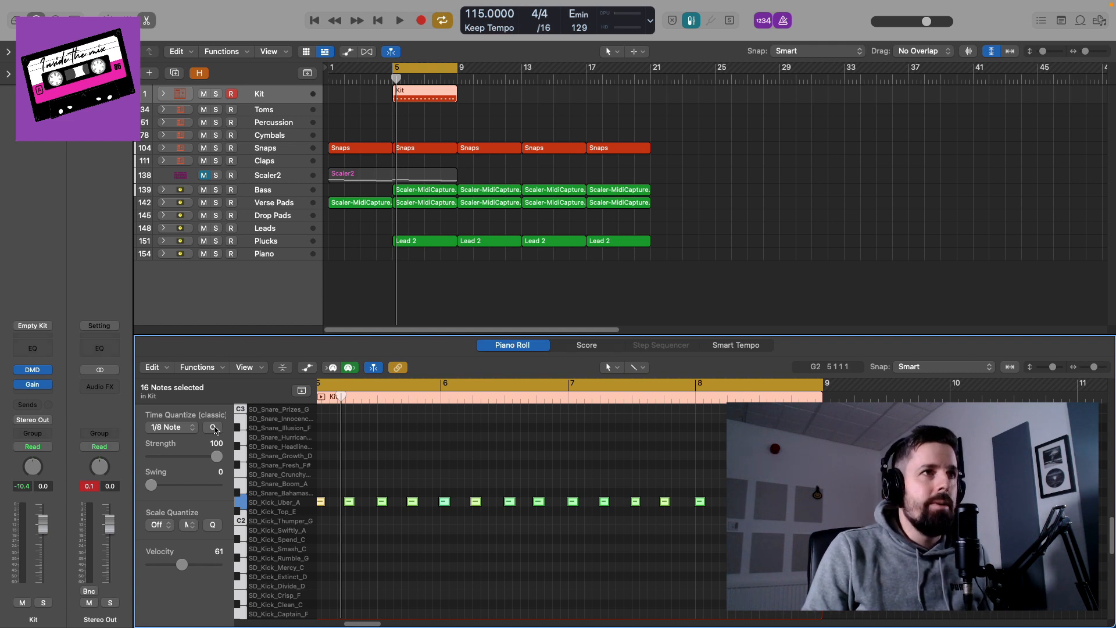
click(214, 428)
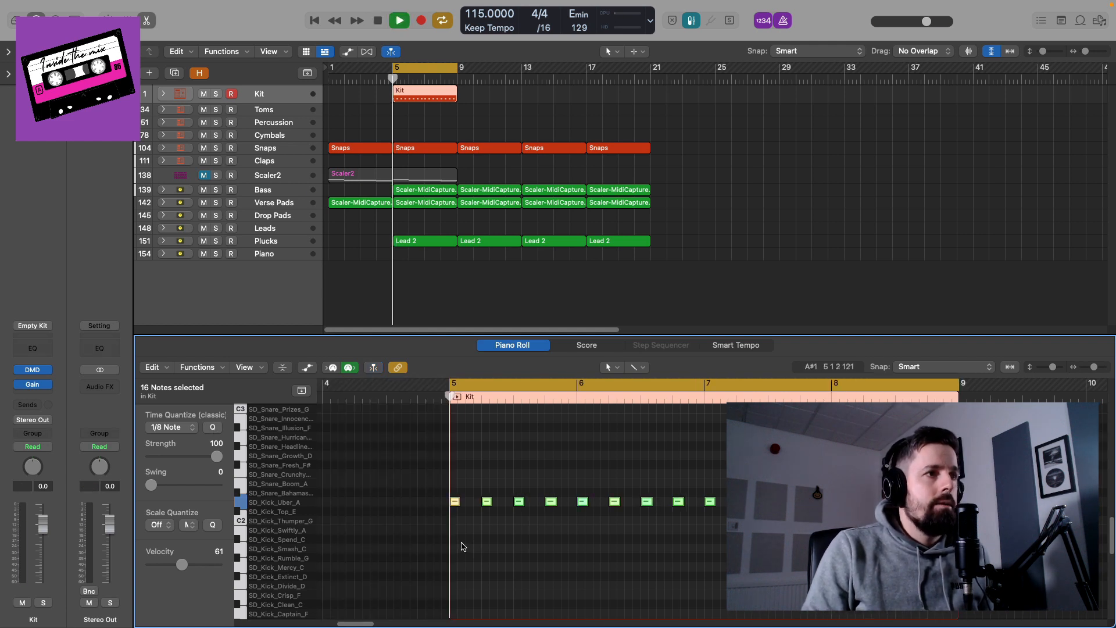
key(space)
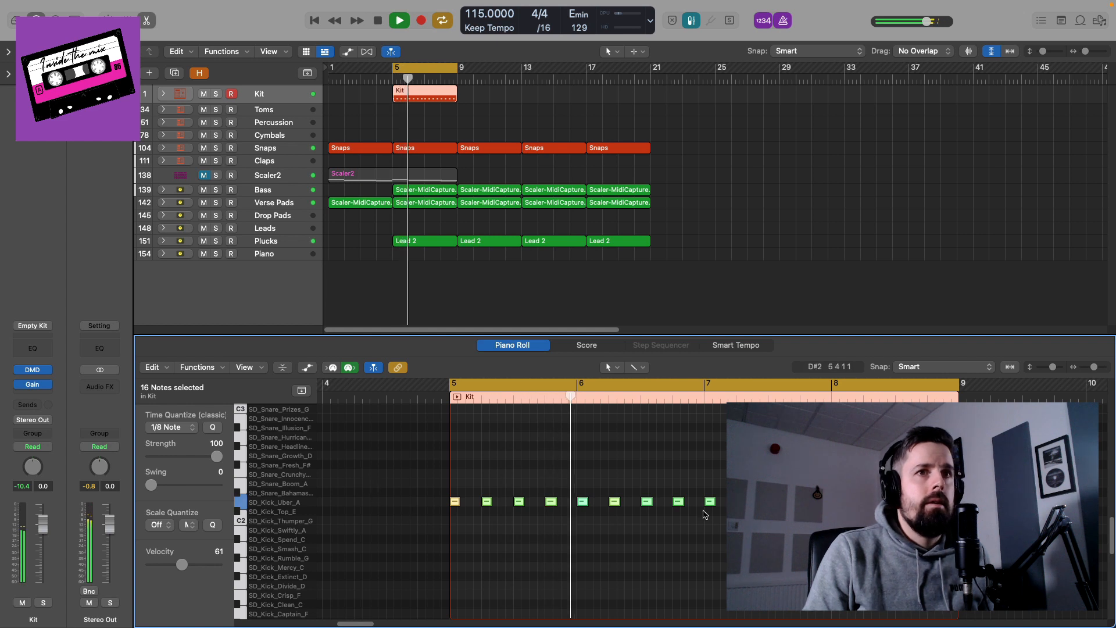
key(space)
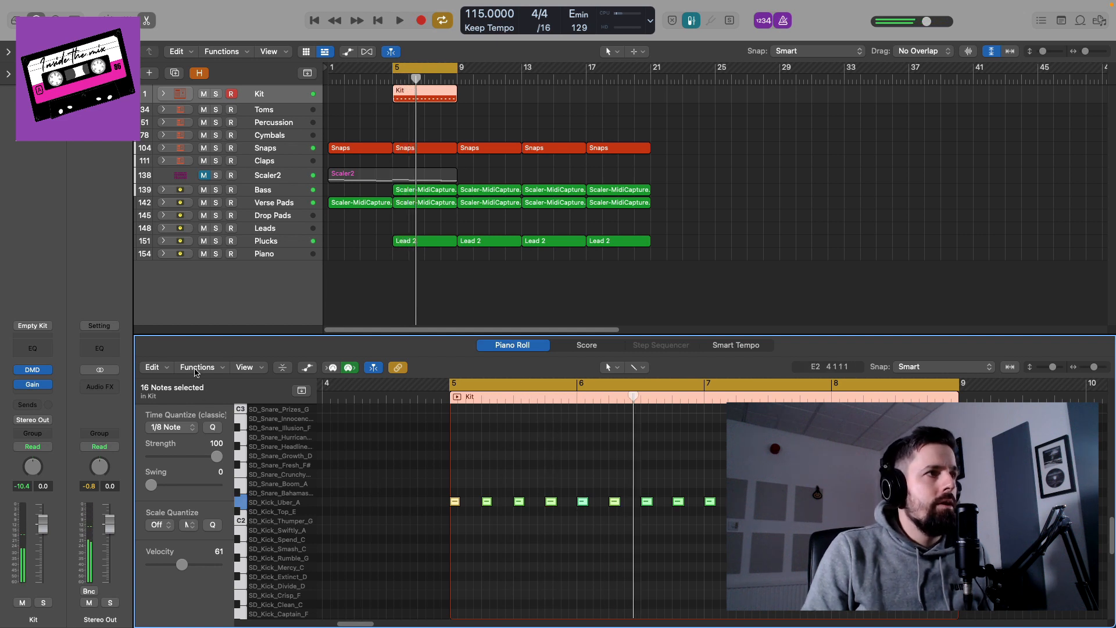
Give all the kick notes in the Kit region the same fixed velocity of 90
click(198, 367)
mouse_move(261, 504)
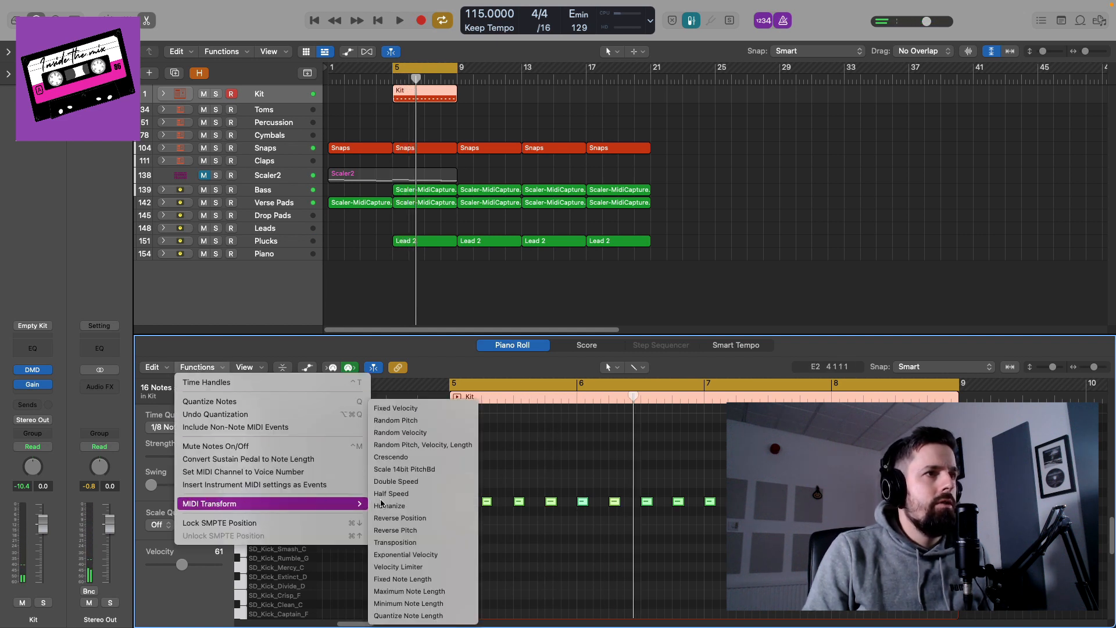
click(416, 411)
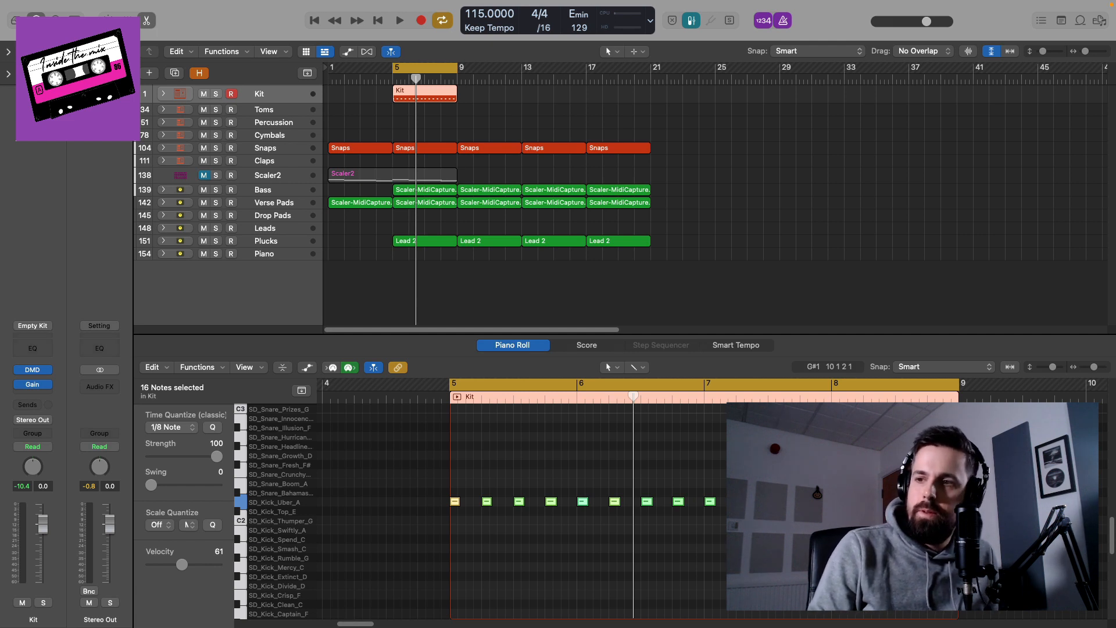
drag(182, 564, 197, 564)
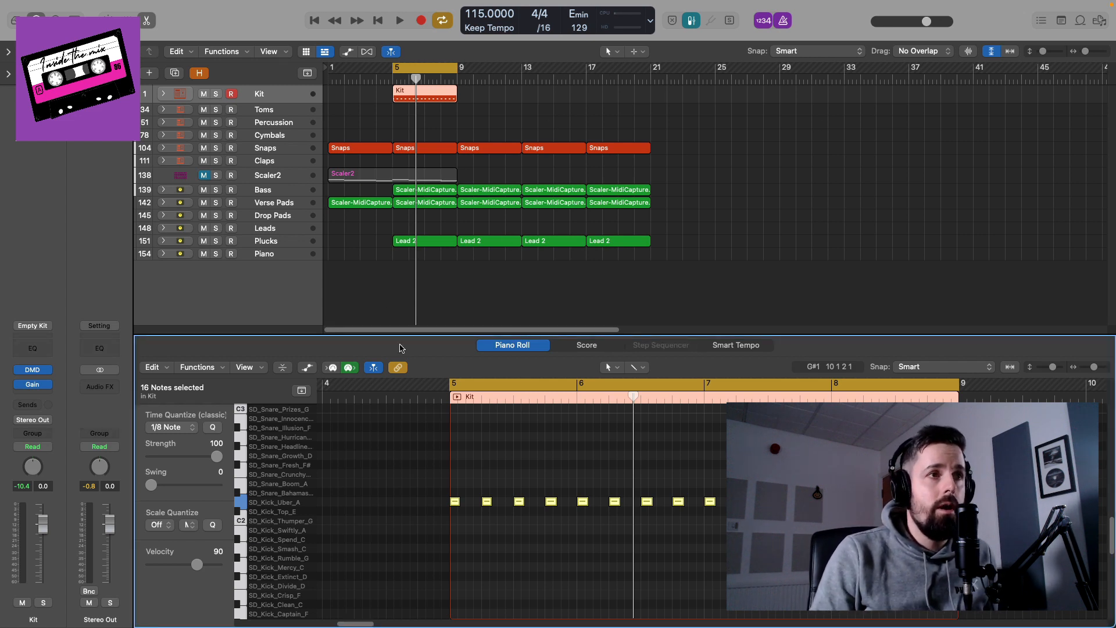
click(425, 500)
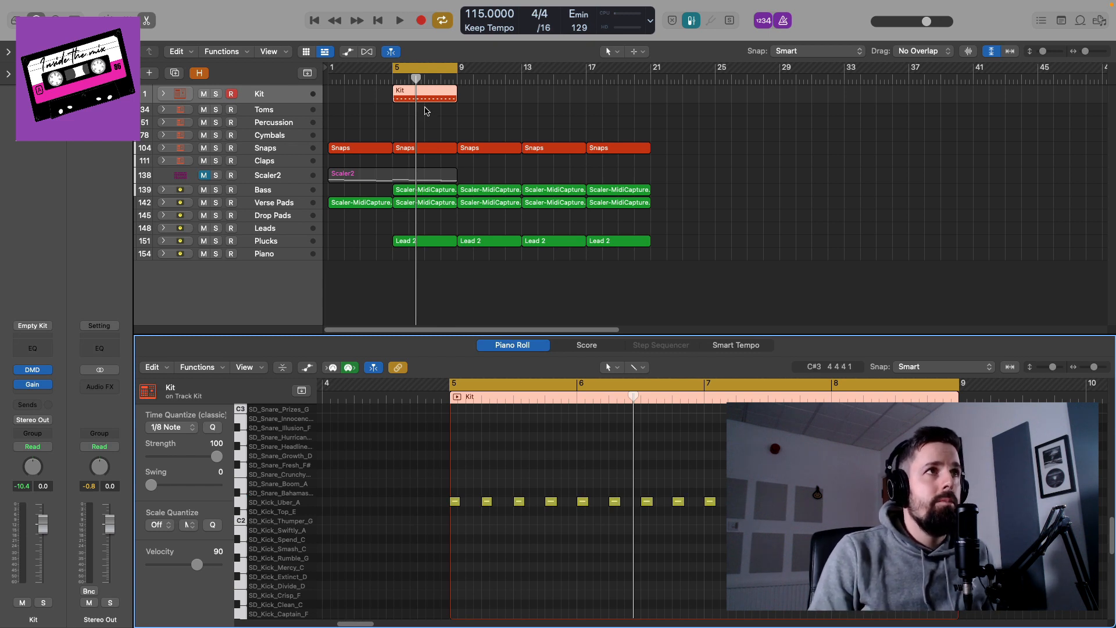
Repeat the Kit region three times to fill the arrangement up to bar 21 and extend the cycle range to bar 21
click(434, 92)
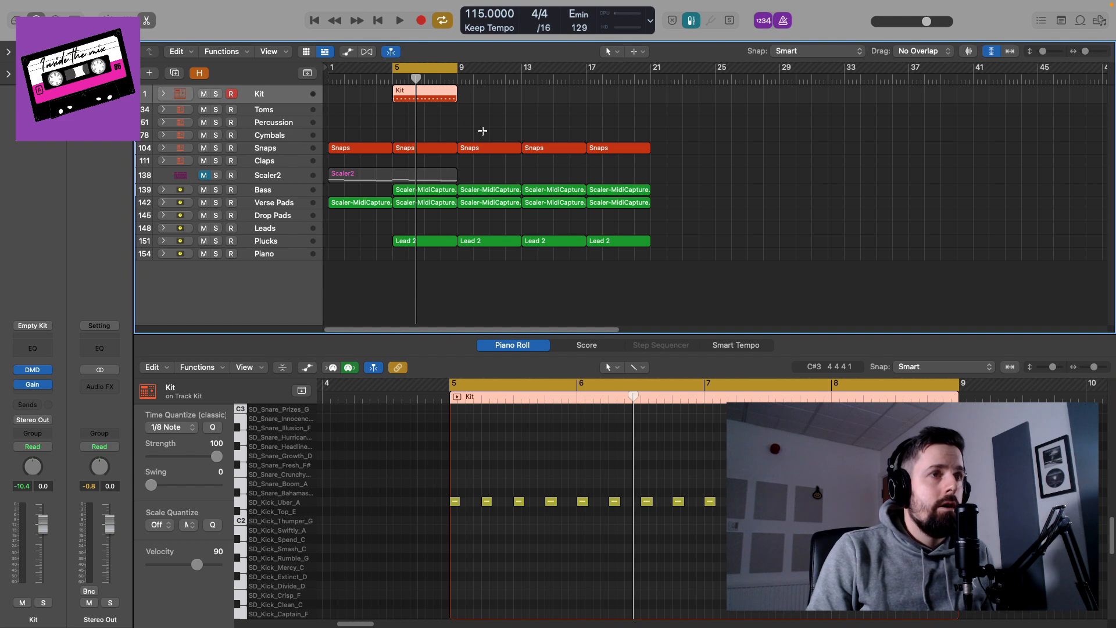
key(super+r)
key(super+r)
key(super+r)
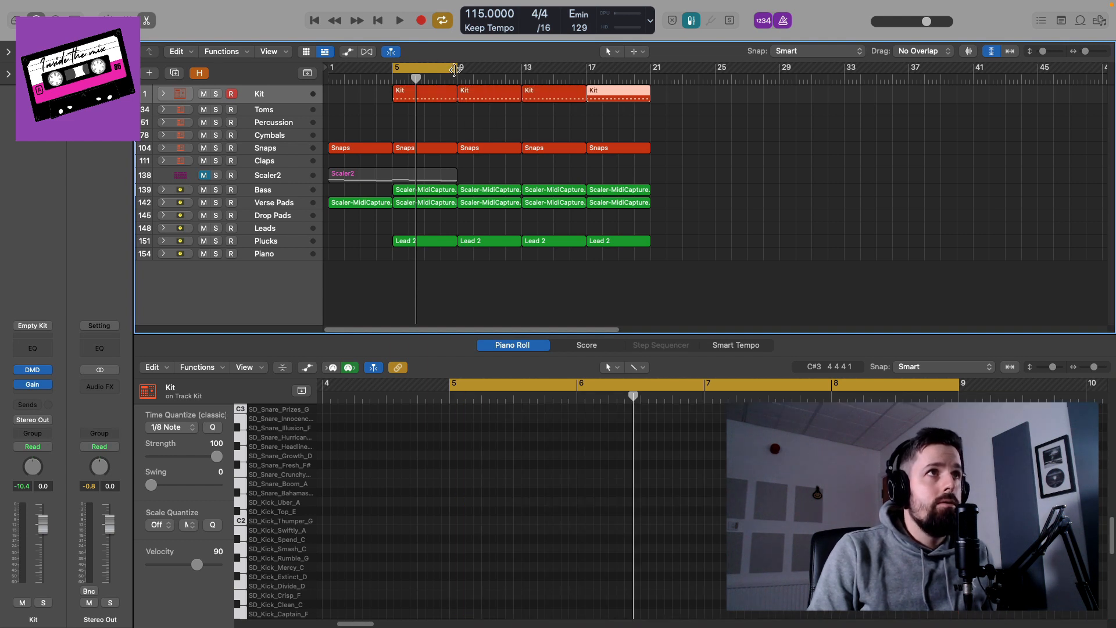
drag(455, 69, 650, 70)
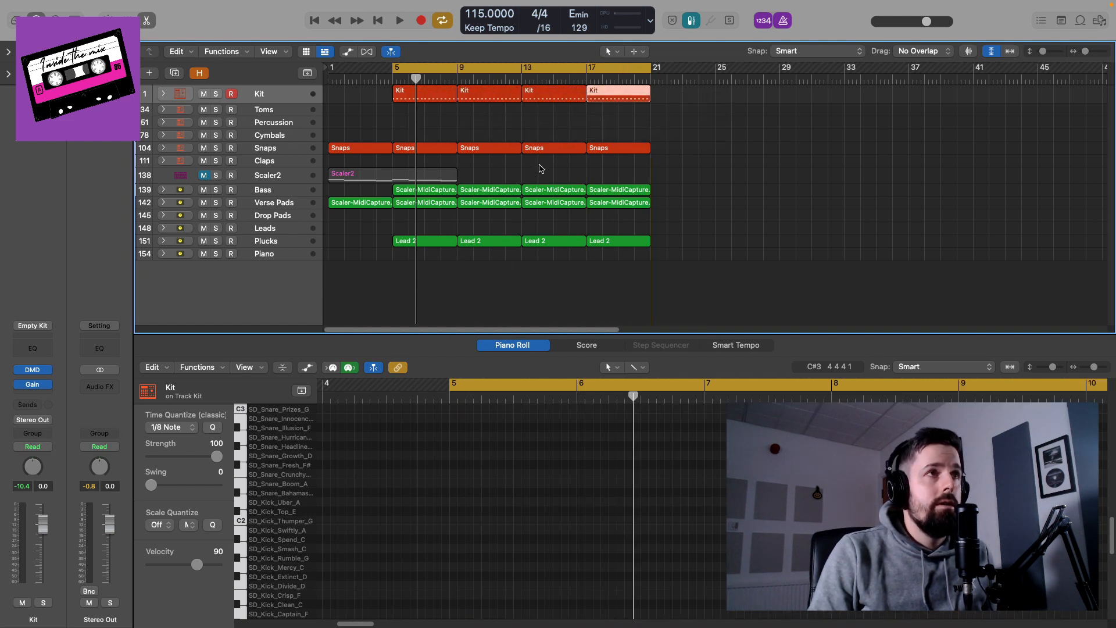
Listen to the cycled section with the kick added and close the note editor
key(space)
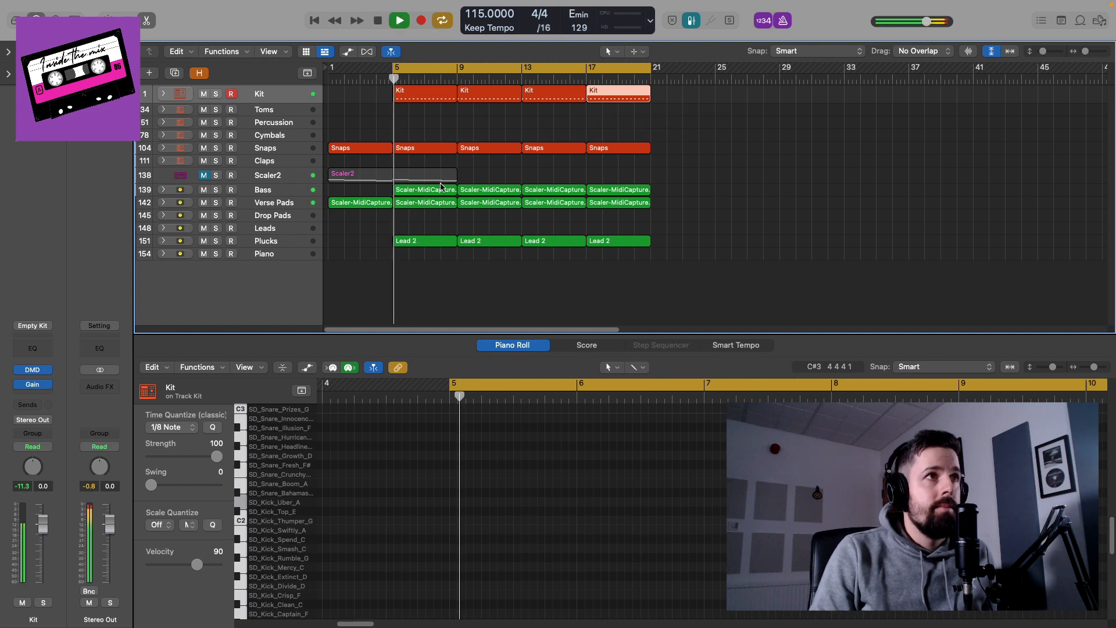
key(e)
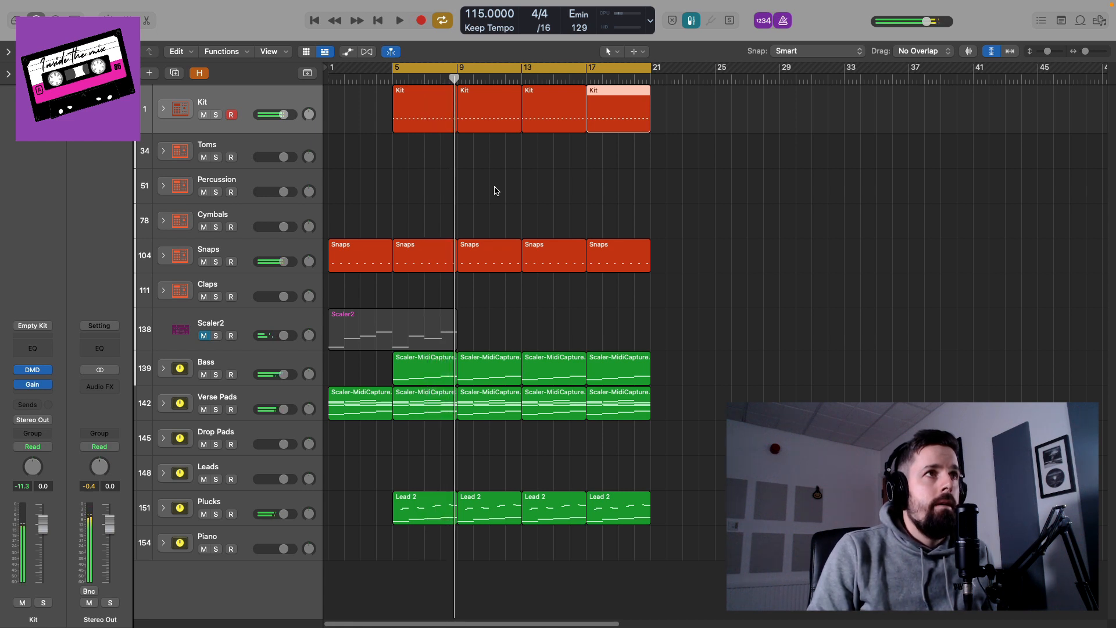
key(space)
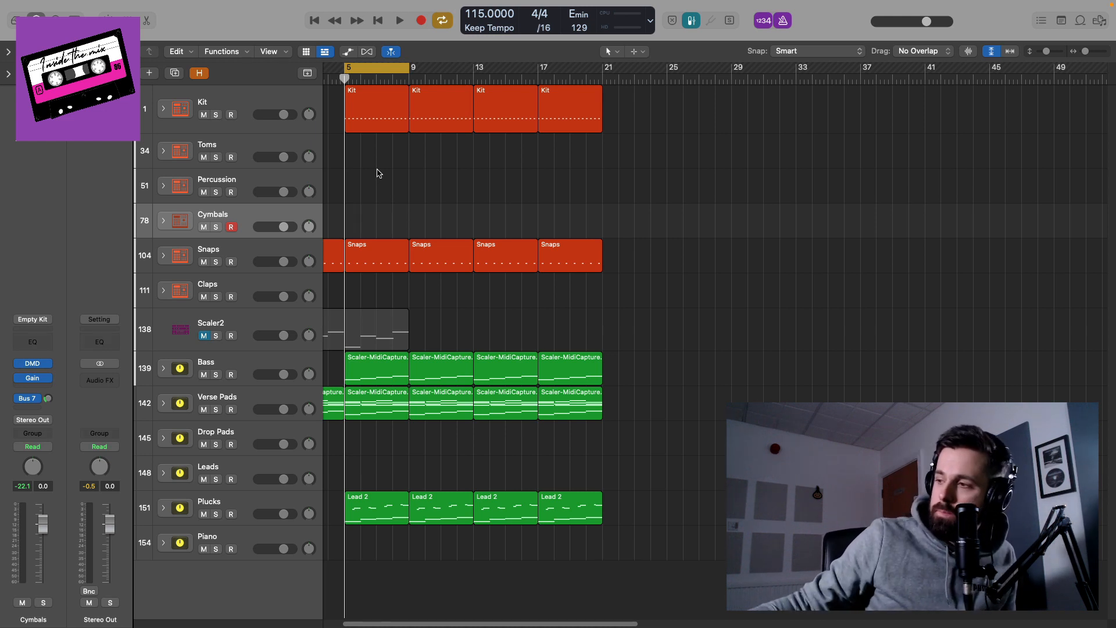
Record an eighth-note closed hi-hat pattern on the Cymbals track over bars 5 to 9
key(space)
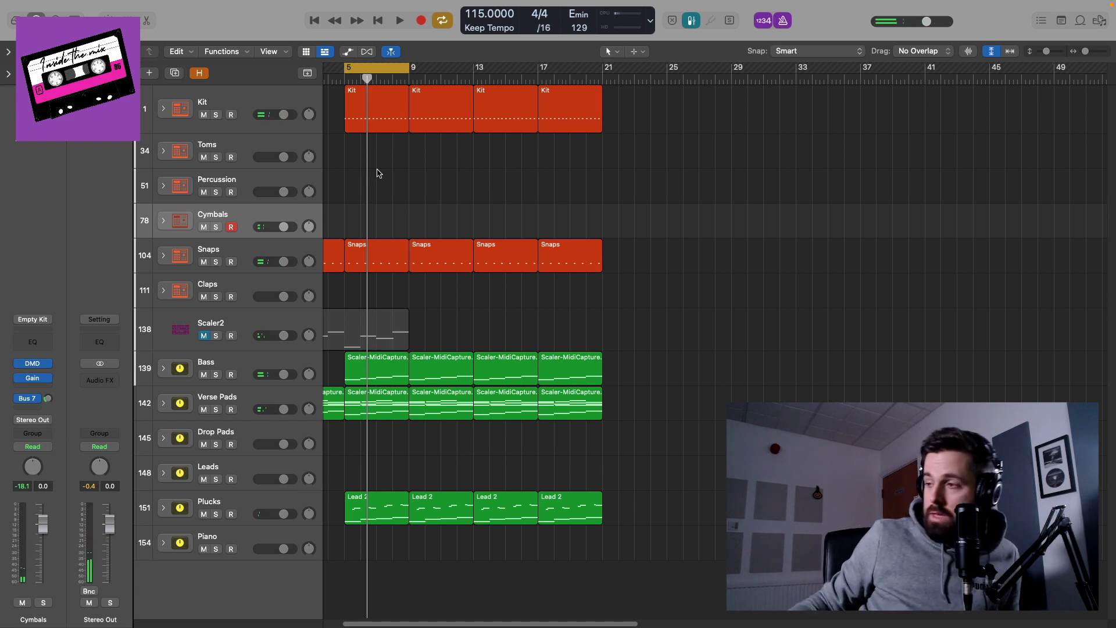
key(space)
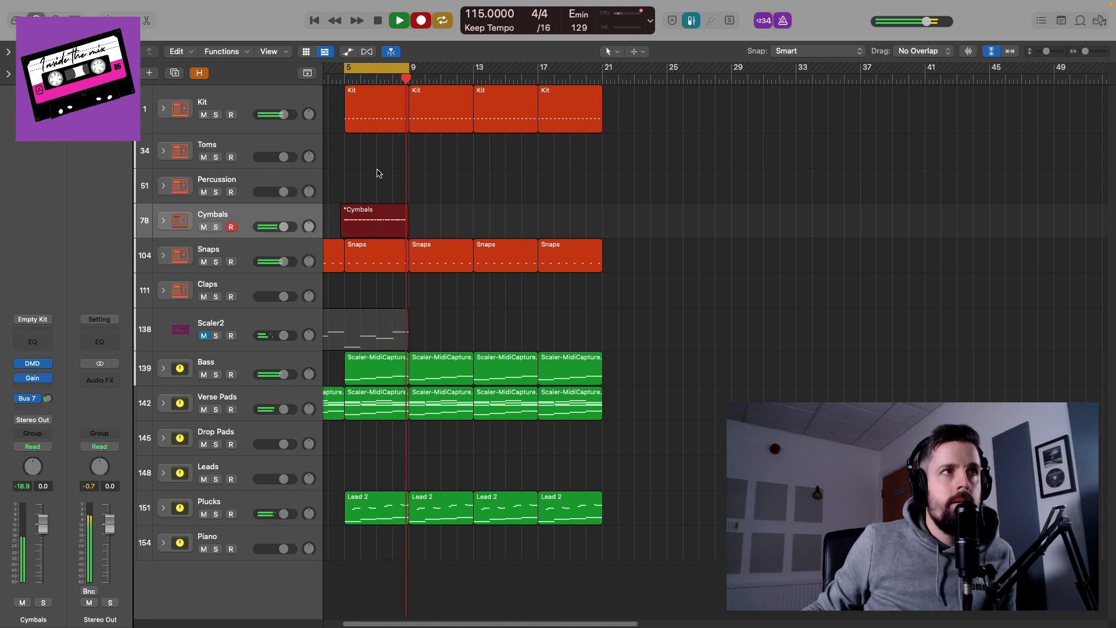
key(space)
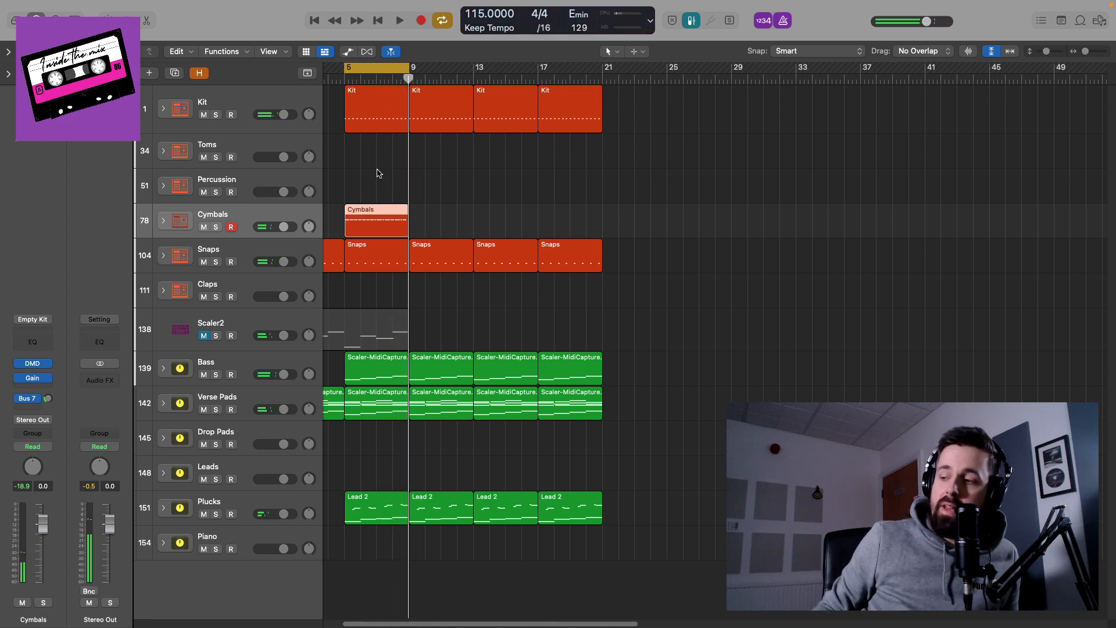
Select all the notes in the Cymbals region and quantize them to 1/8 notes with swing 0
double_click(386, 216)
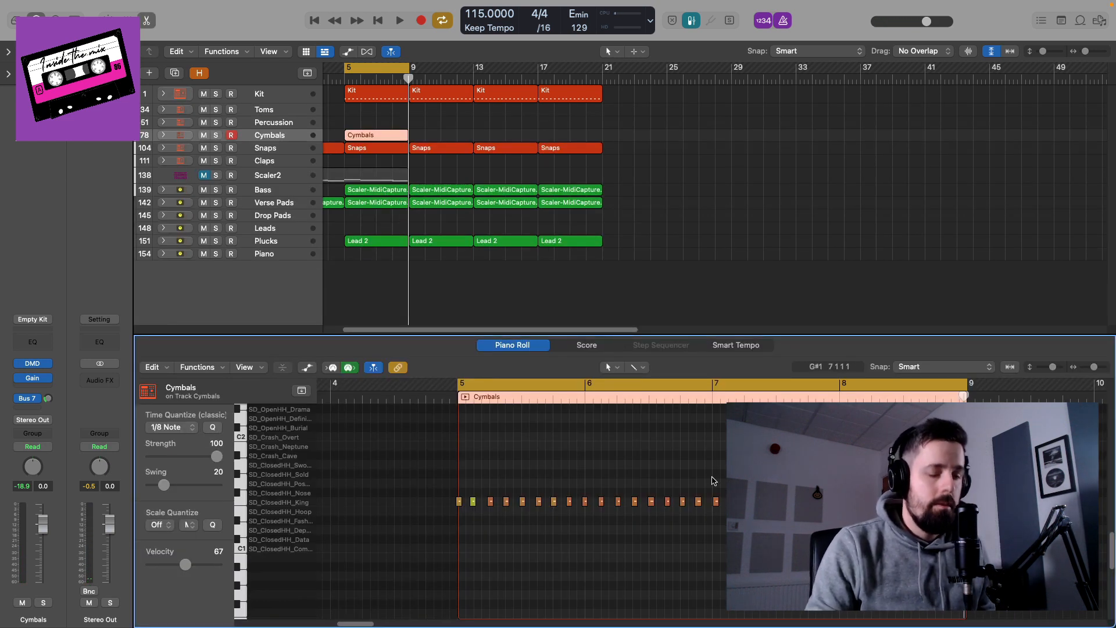
key(super+Right)
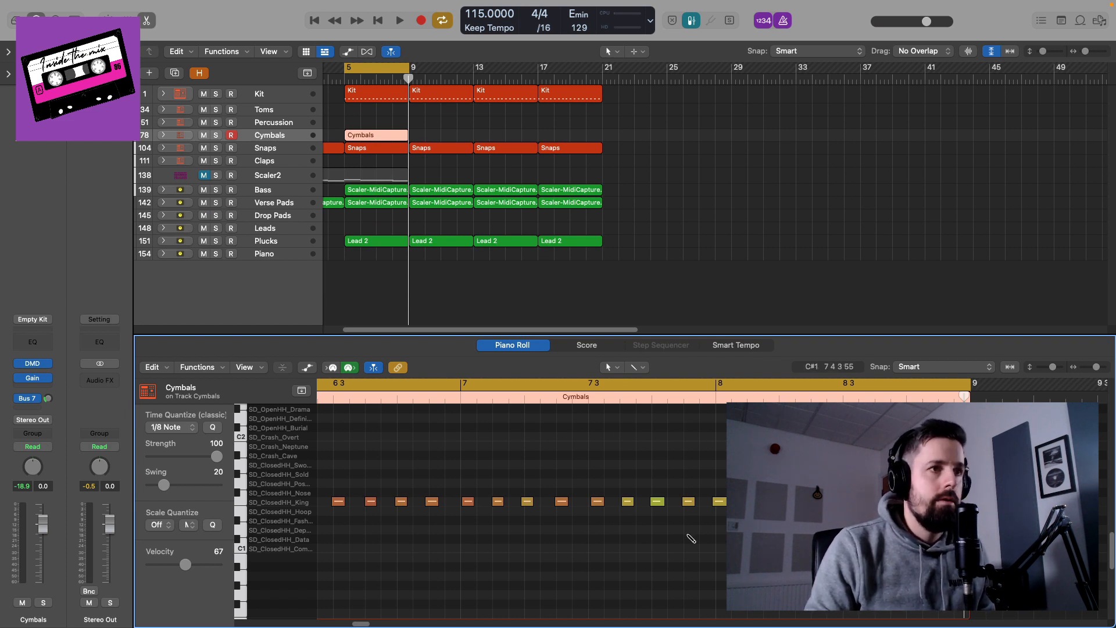
key(super+a)
click(150, 485)
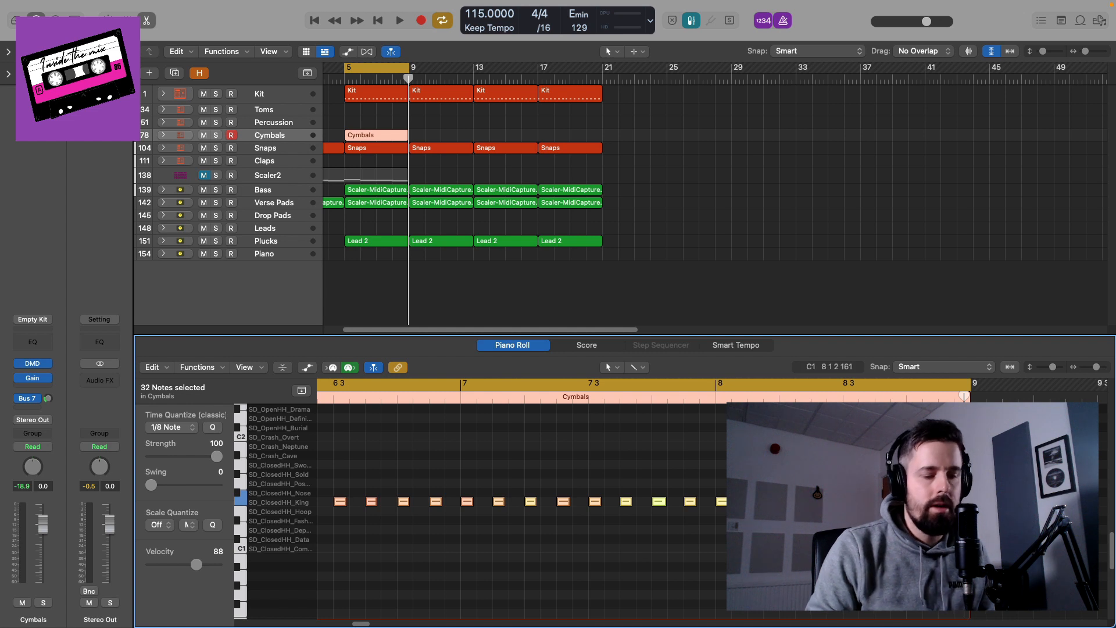
key(super+Left)
key(super+Right)
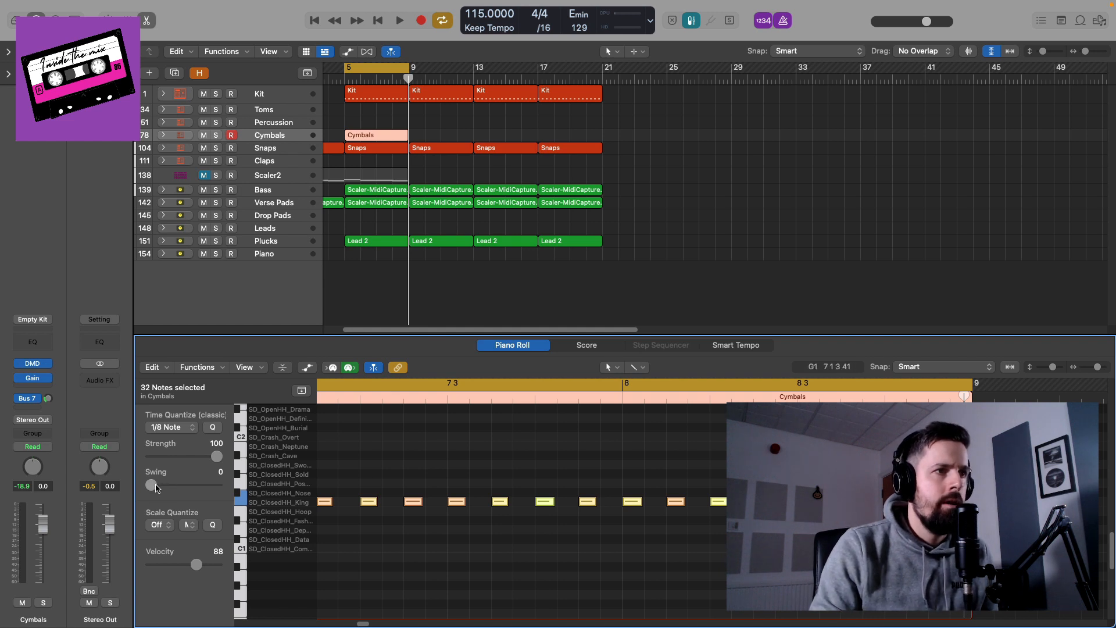
Raise the quantize swing of the hi-hat notes to 20 while the loop plays
drag(163, 488, 163, 491)
key(space)
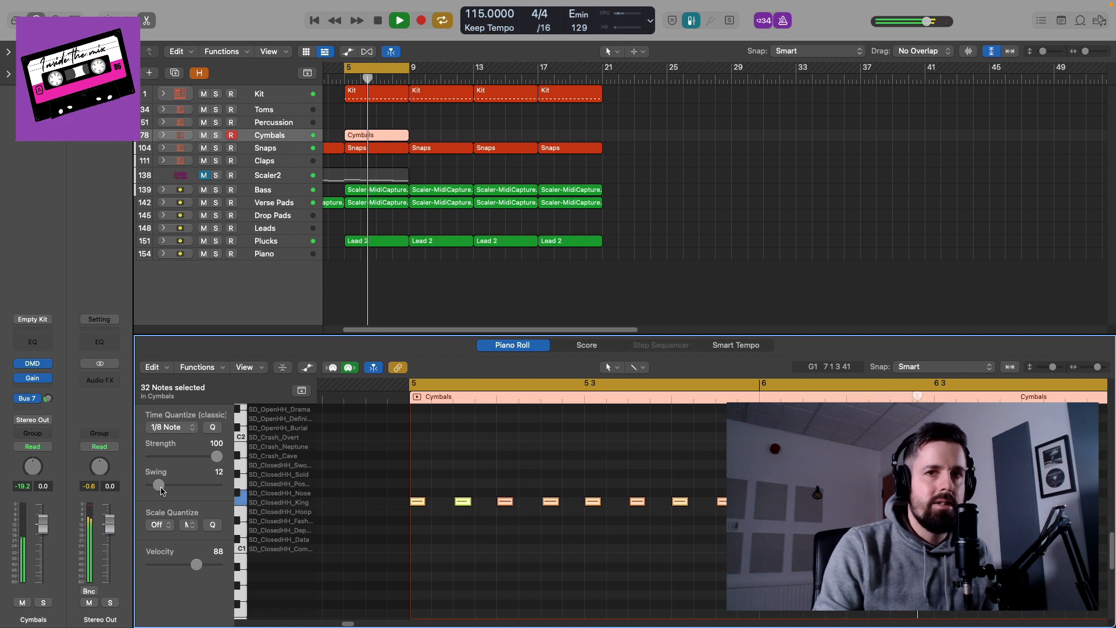
mouse_move(161, 491)
mouse_down()
mouse_move(204, 489)
mouse_move(168, 488)
mouse_up()
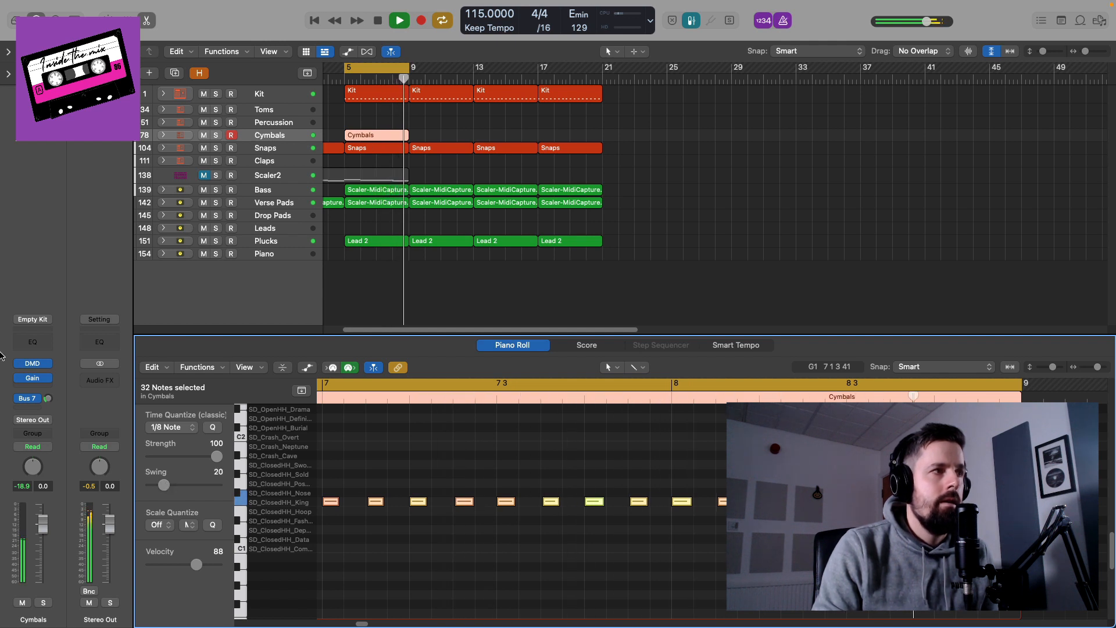
Show the reverb channel fed by the Cymbals track's Bus 7 send
click(45, 401)
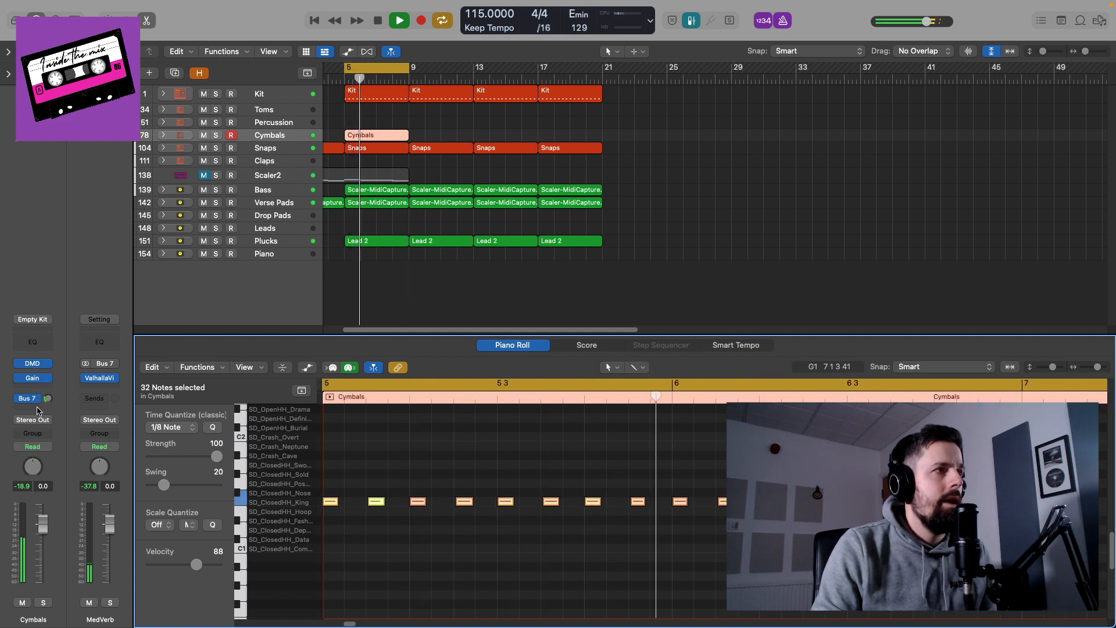
Add a second send on the Cymbals channel routed to Bus 9 (Delay)
key(space)
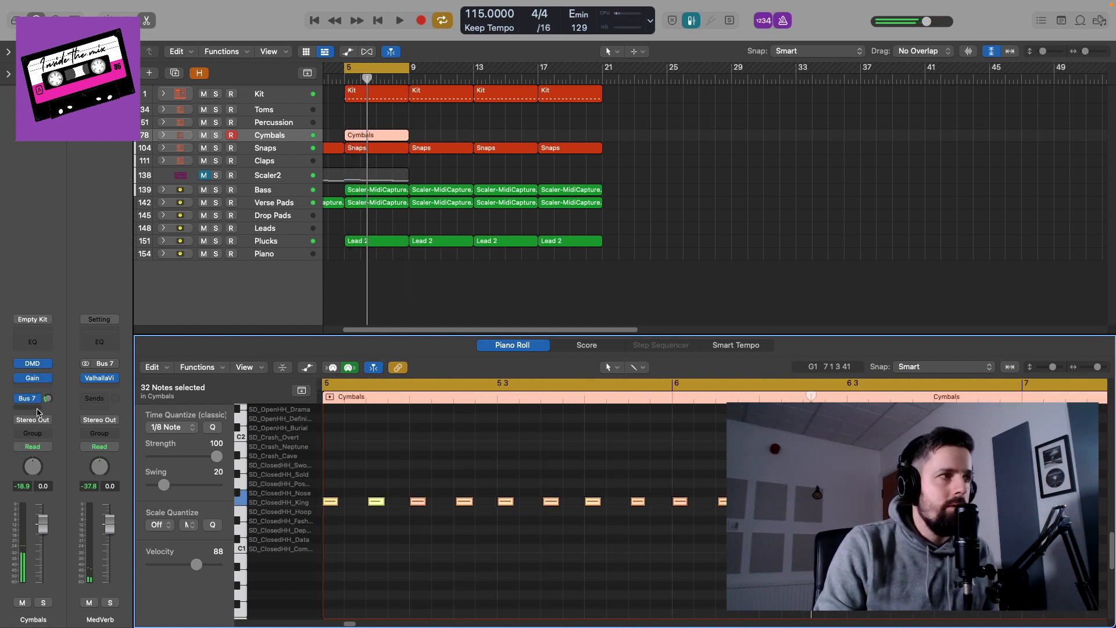
click(36, 410)
mouse_move(61, 427)
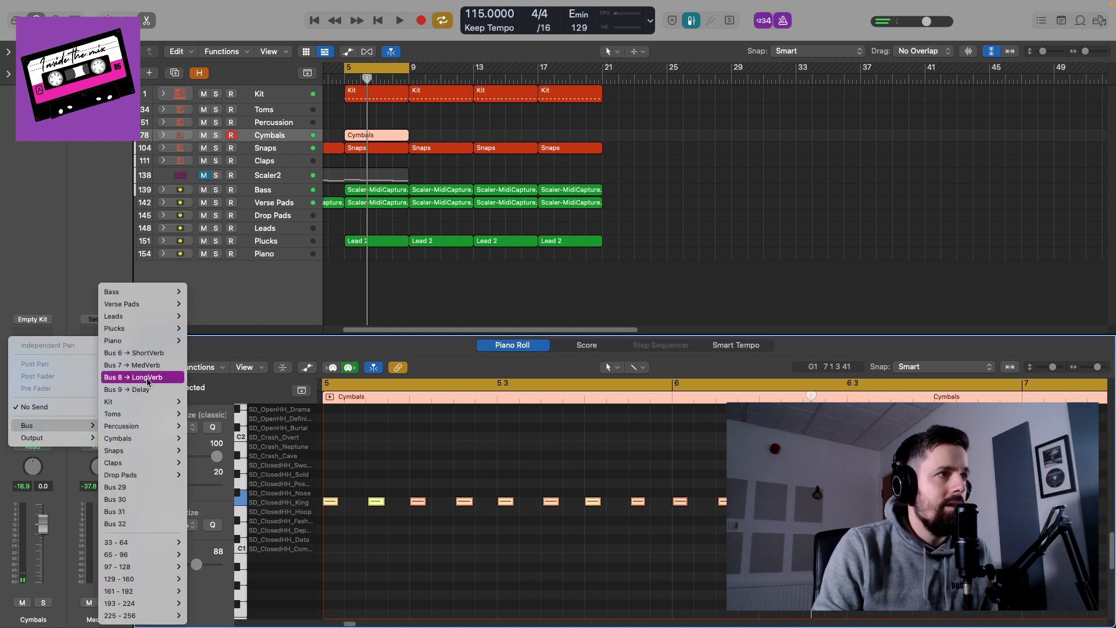
click(148, 393)
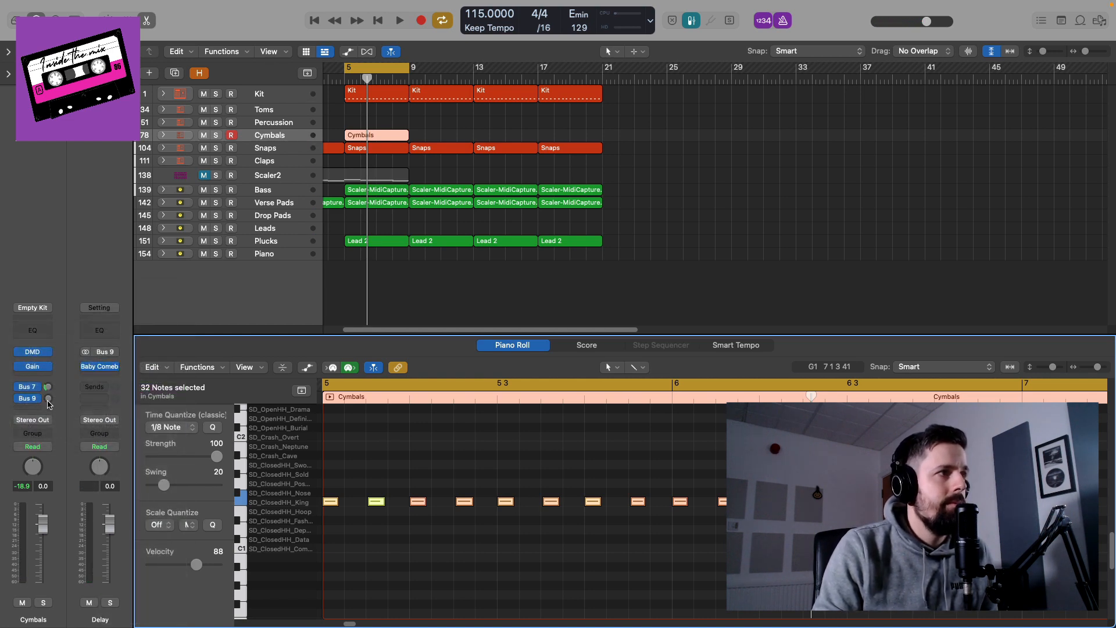
Set the Cymbals channel's Bus 9 delay send level to about -22.1 dB while the loop plays
drag(49, 403, 49, 377)
key(space)
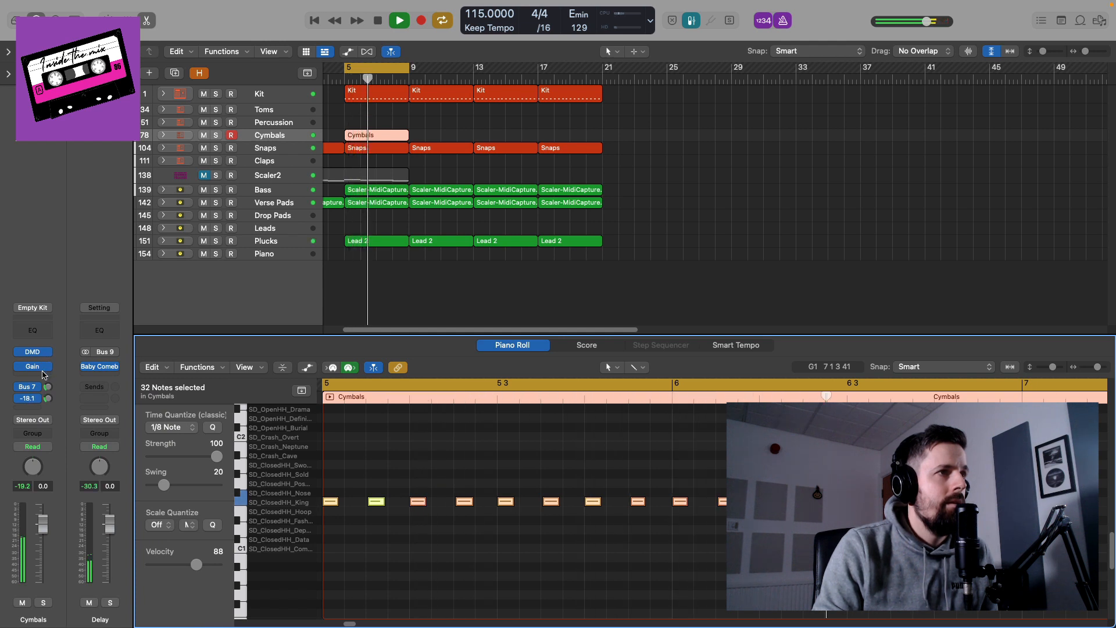
drag(48, 358, 42, 375)
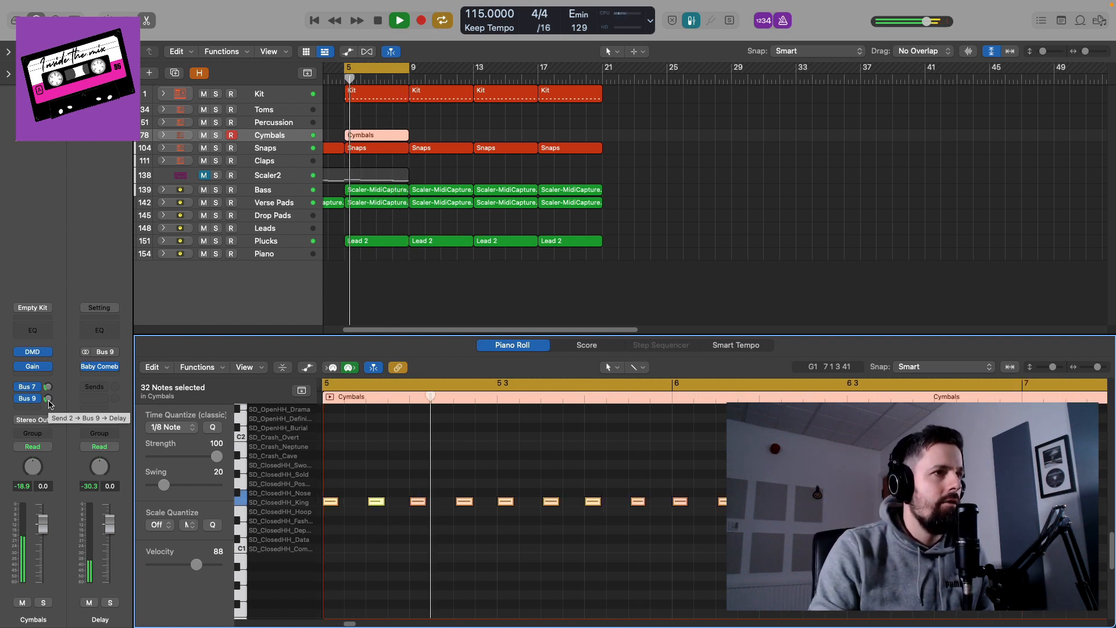
drag(48, 401, 47, 405)
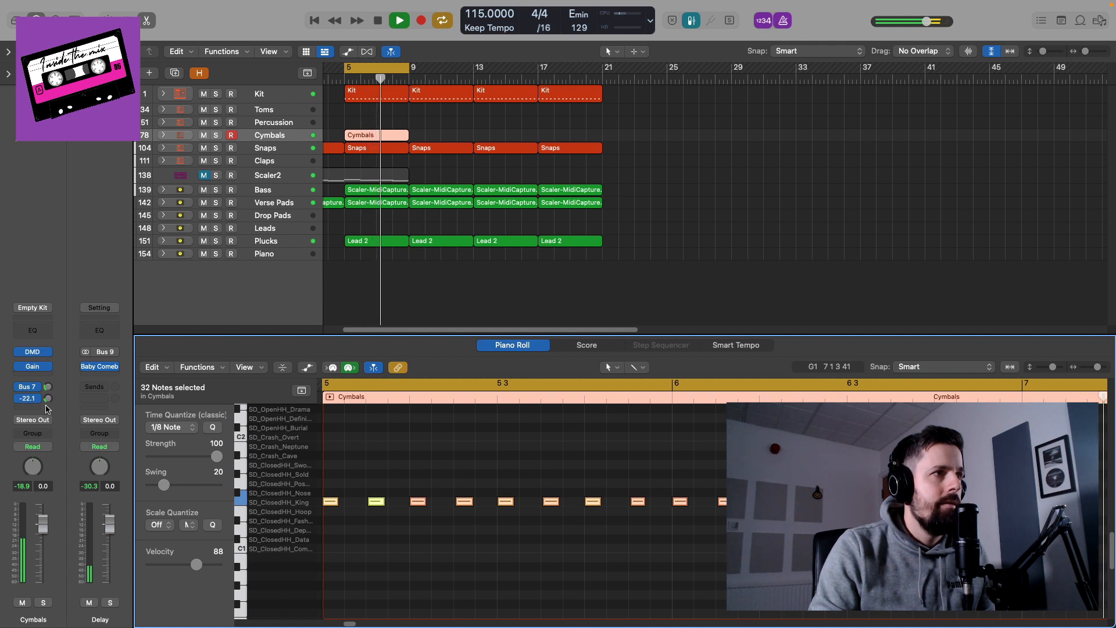
key(space)
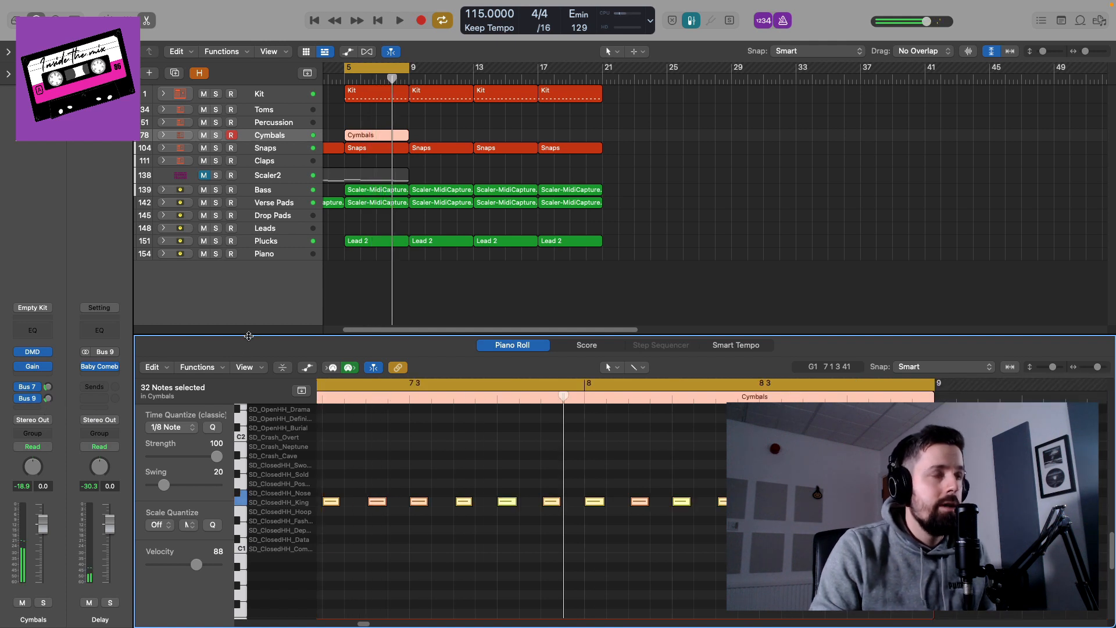
Repeat the Cymbals region up to bar 21 and extend the cycle range to cover bars 5 to 21
click(394, 136)
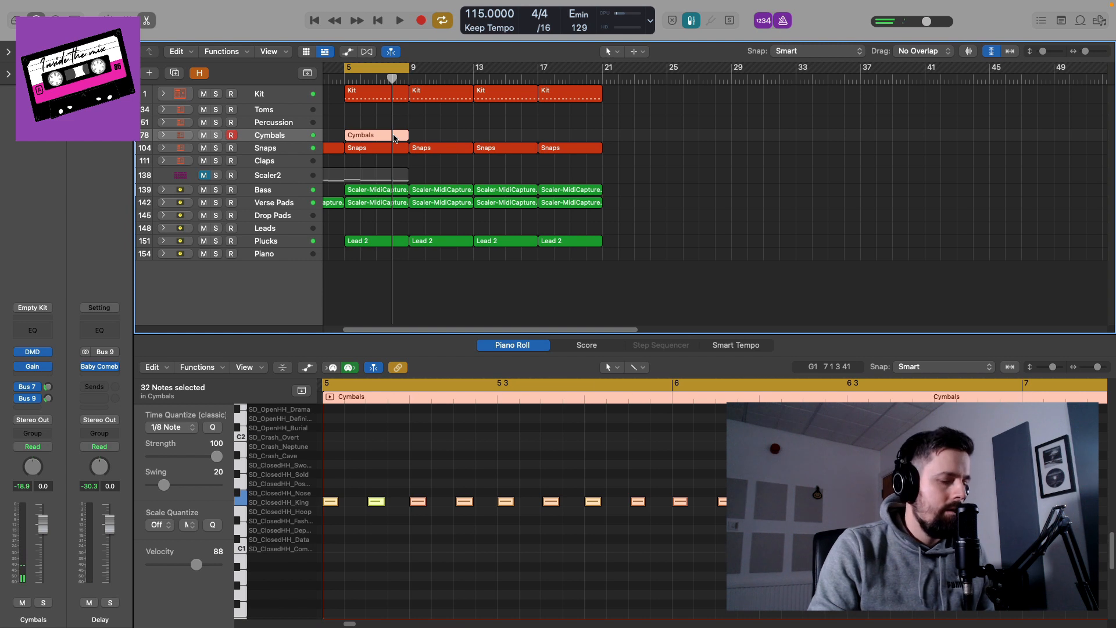
drag(398, 135, 563, 136)
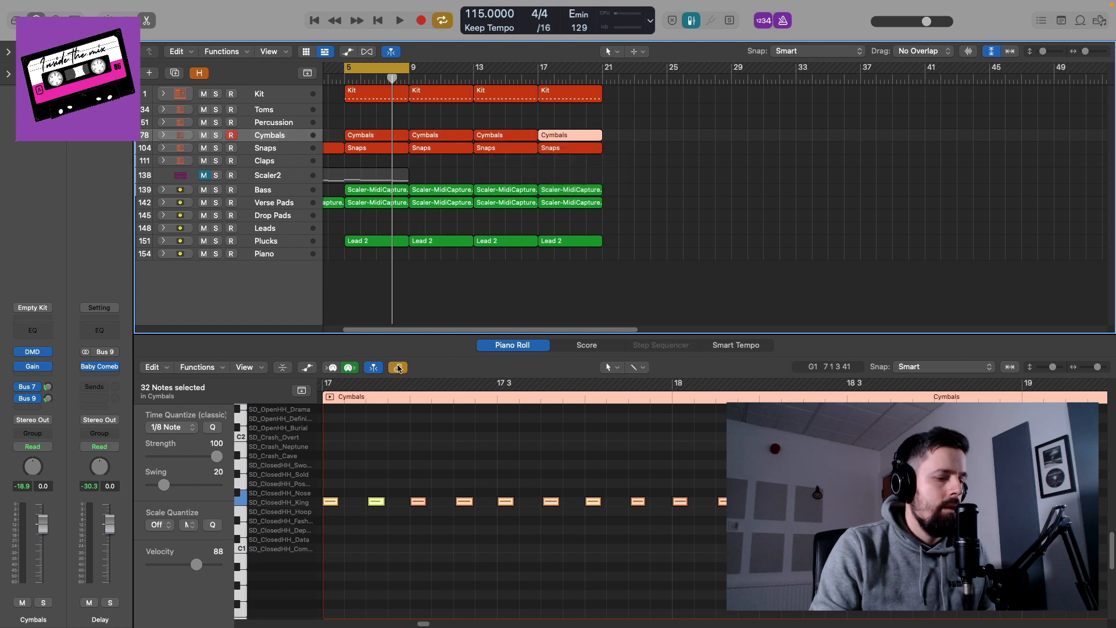
key(p)
drag(409, 68, 602, 69)
key(space)
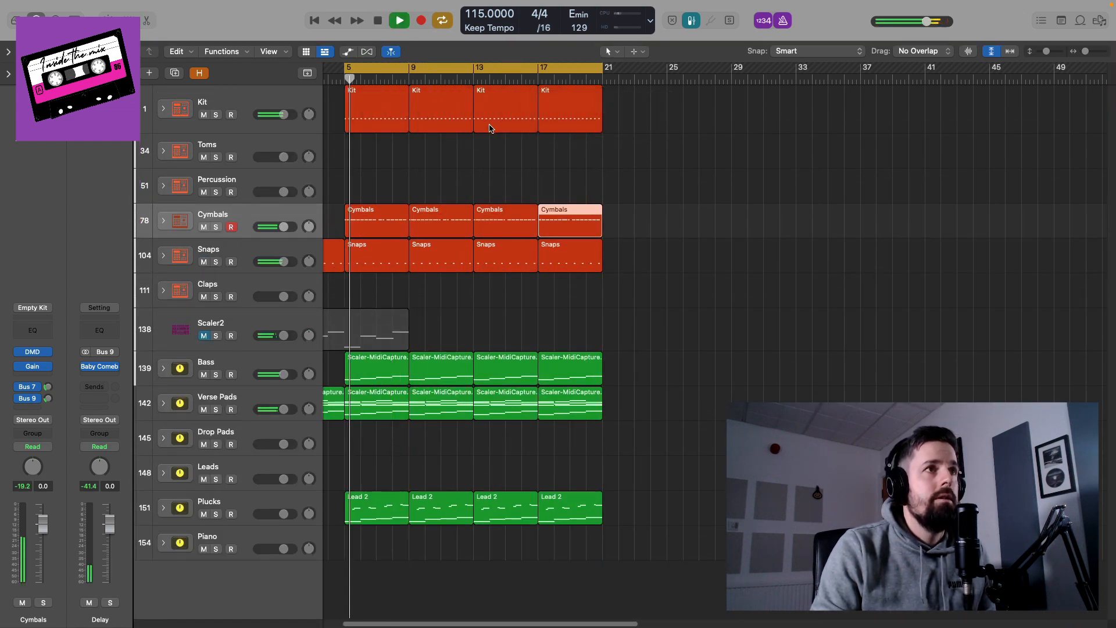
key(space)
Open the Cymbals region at bar 5 in the Piano Roll and examine its hi-hat notes
double_click(391, 233)
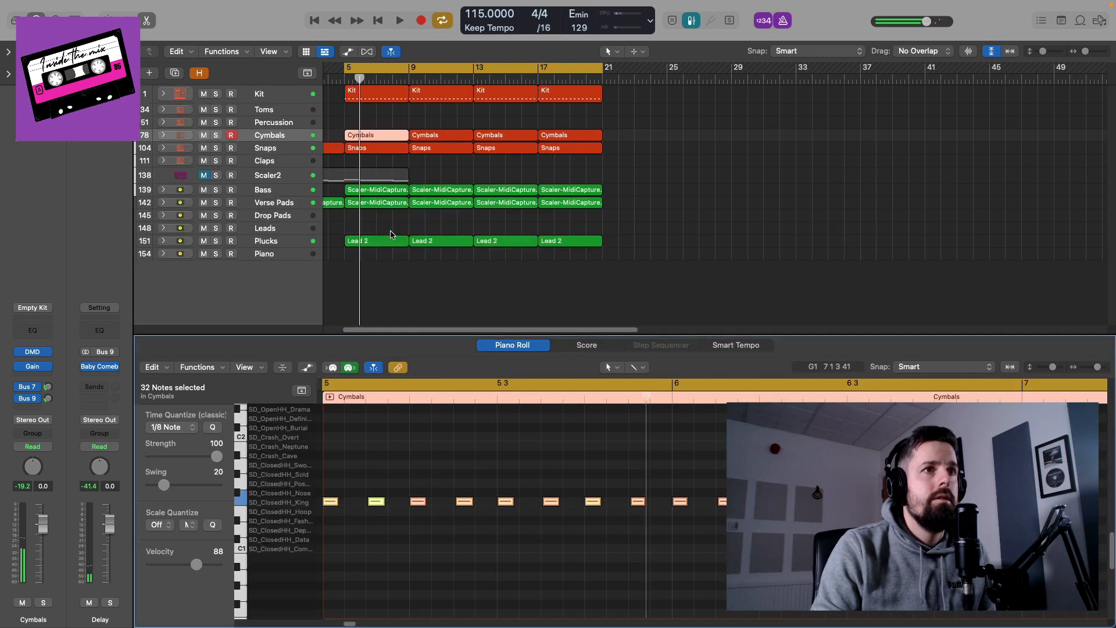
key(super+Left)
key(super+Left)
key(super+Left)
key(super+Left)
key(super+Left)
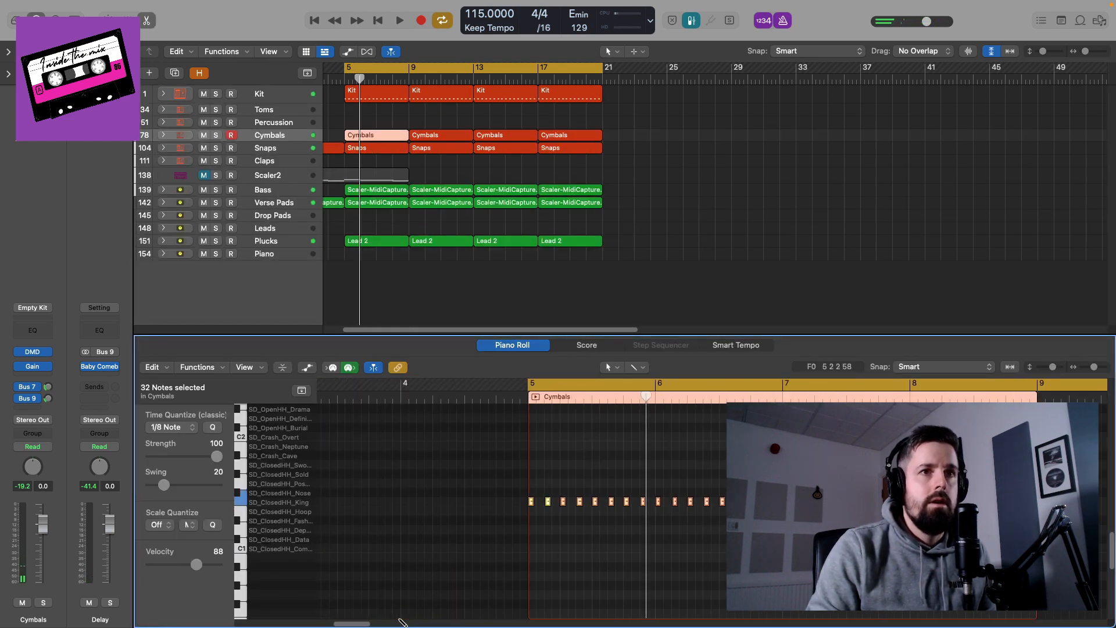
key(super+Right)
key(super+Right)
key(super+Right)
key(super+Right)
key(super+Right)
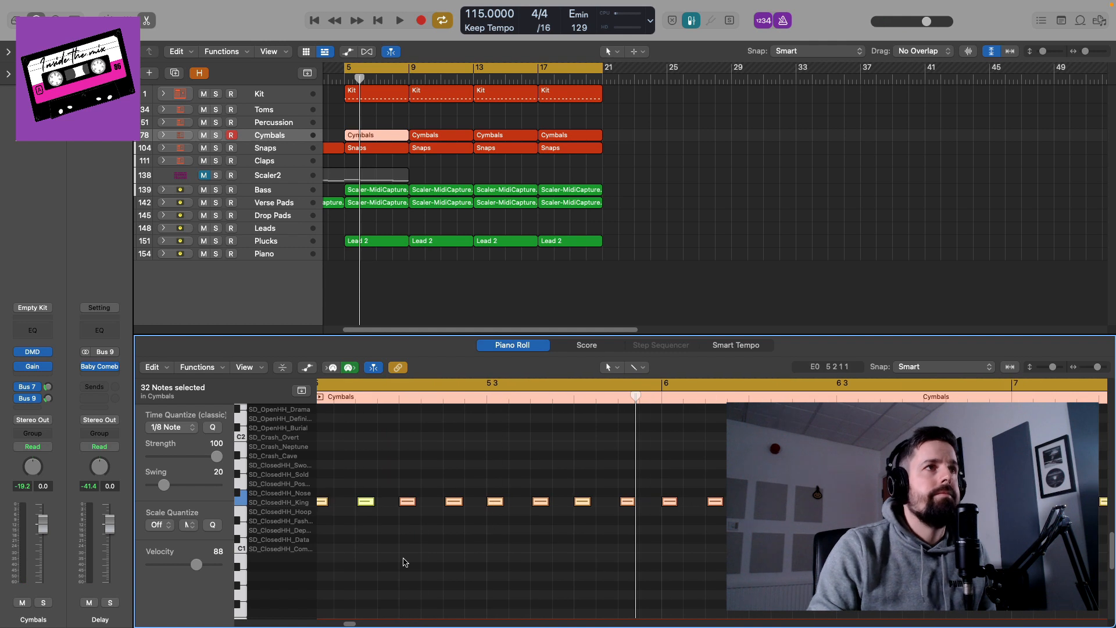
Record SD_Crash_Overt hits into the Cymbals track at bars 5, 9, 13 and 17
key(space)
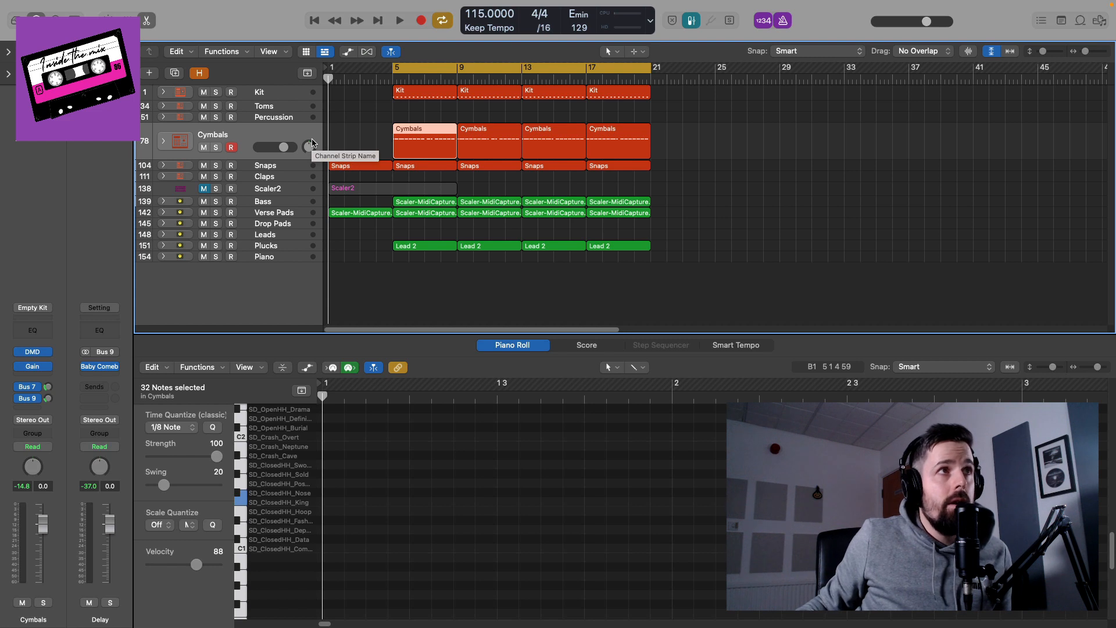
key(space)
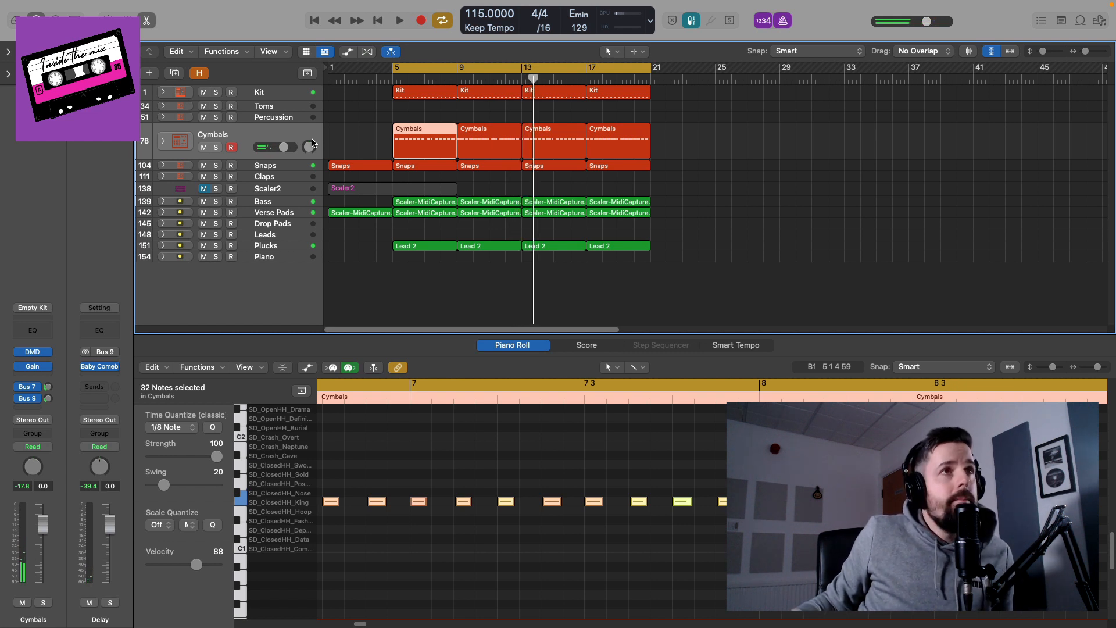
key(r)
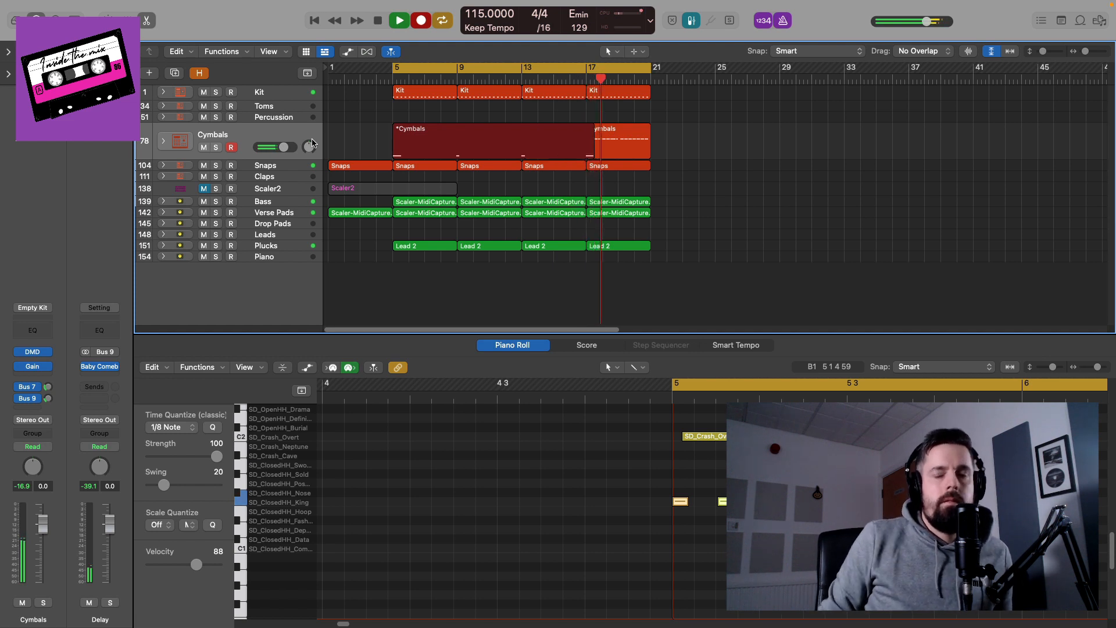
key(space)
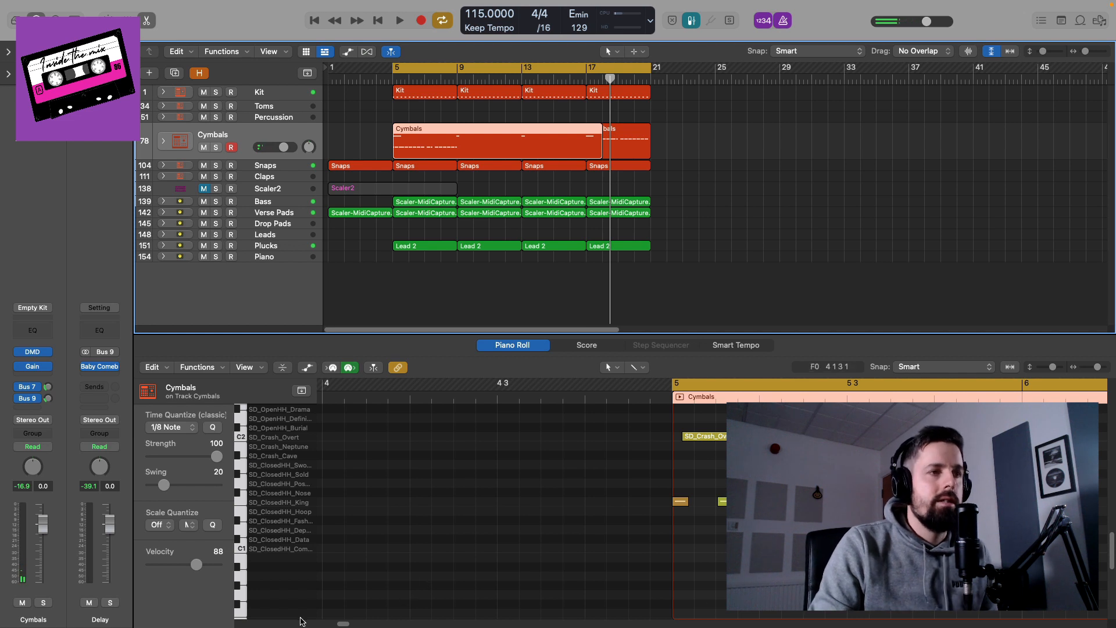
Extend the recorded Cymbals region to bar 21 and repeat its closed hi-hat notes across the full length
drag(347, 624, 368, 624)
key(super+Left)
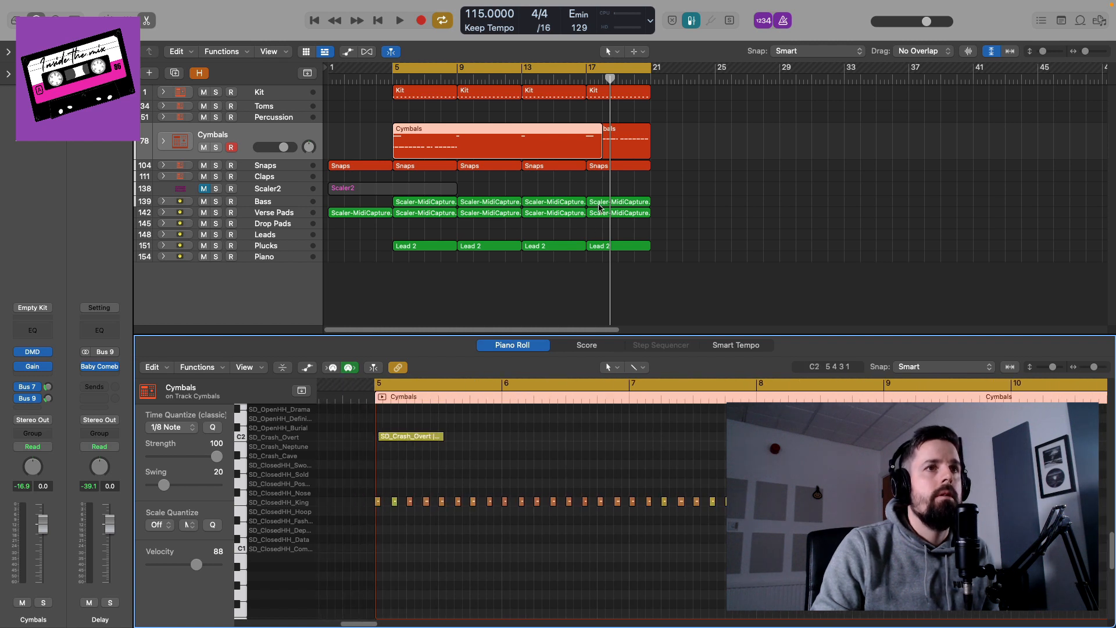
key(super+Left)
key(super+Left)
key(super+Left)
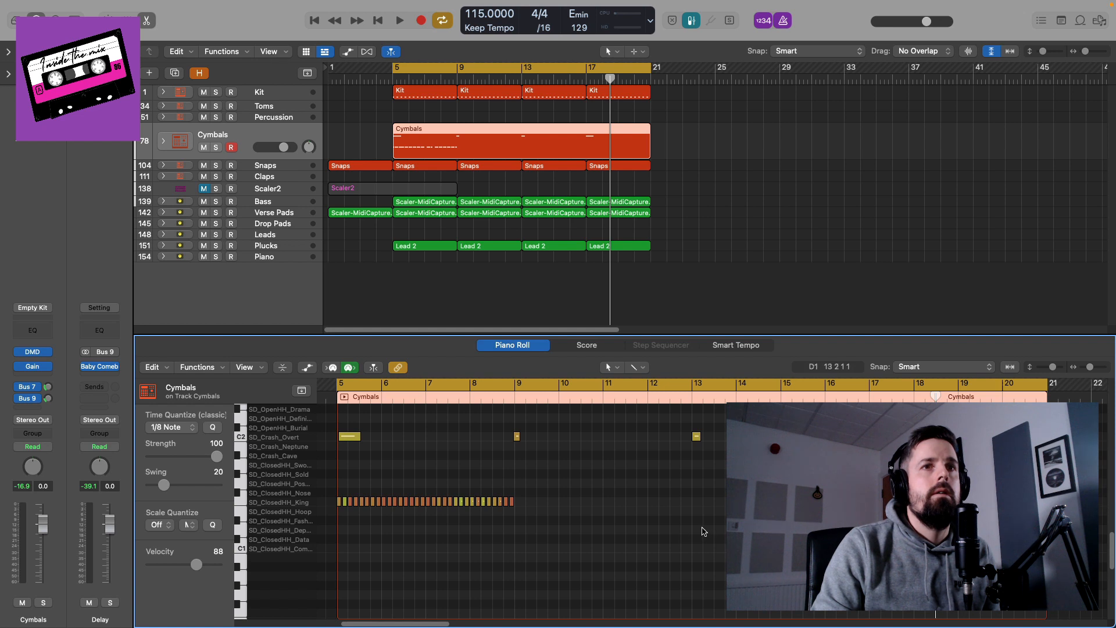
drag(567, 527, 331, 492)
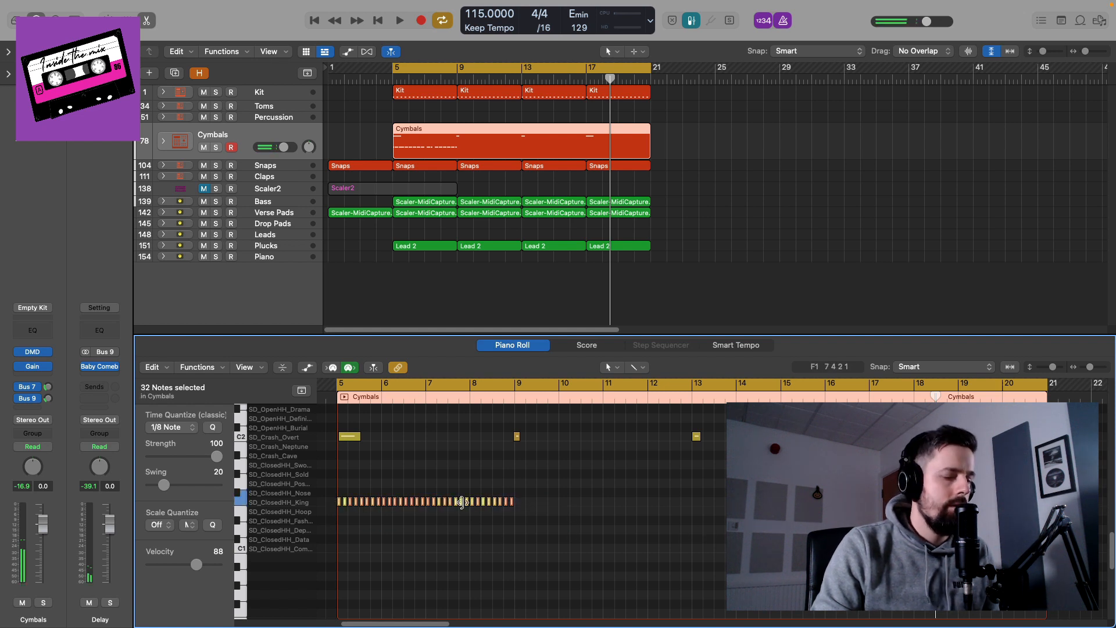
key(super+r)
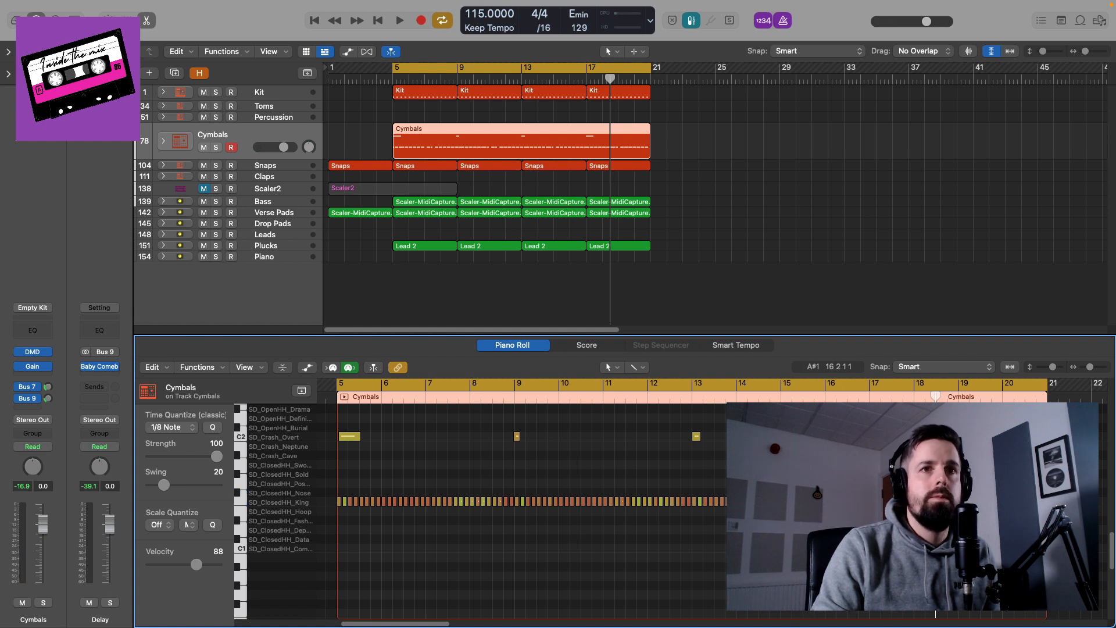
Lengthen the crash notes at bars 9 and 13 in the Cymbals region
drag(724, 420, 401, 454)
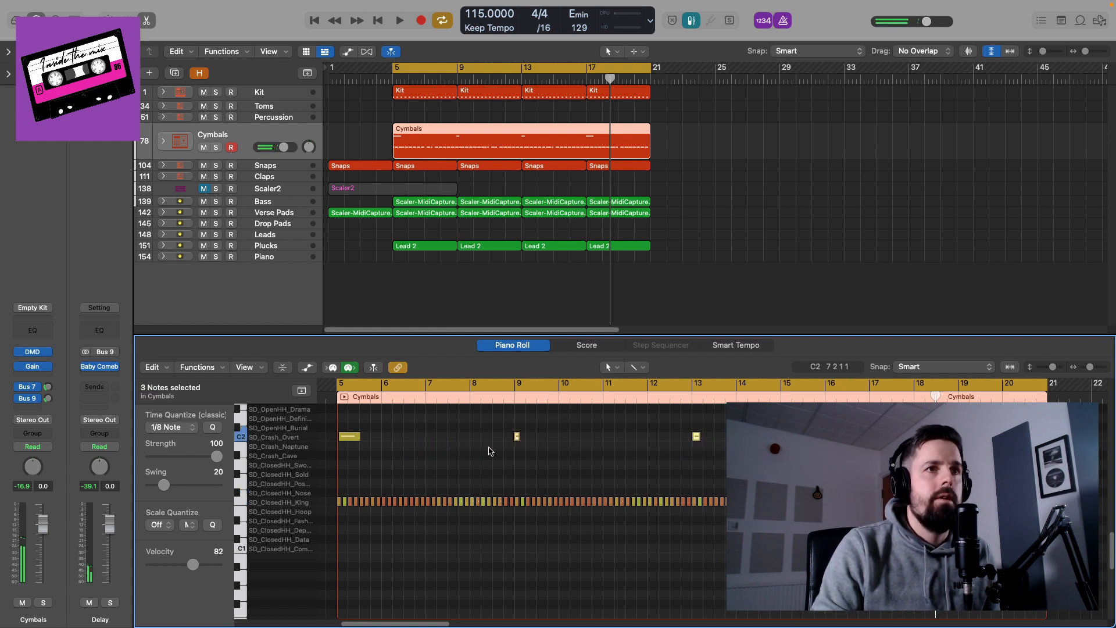
drag(519, 437, 545, 442)
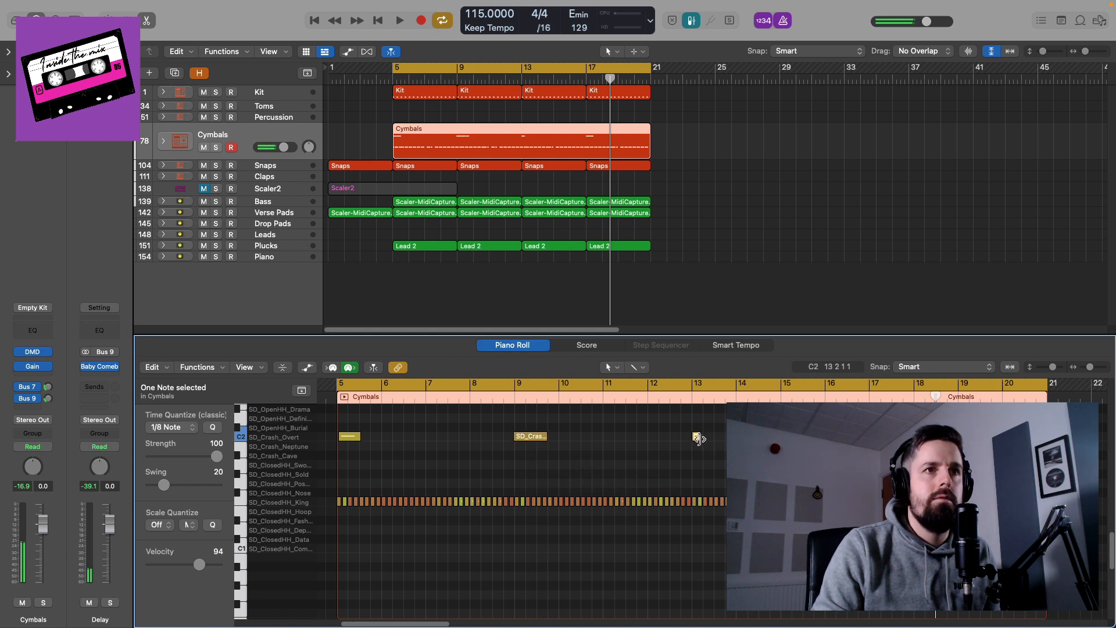
drag(698, 438, 725, 445)
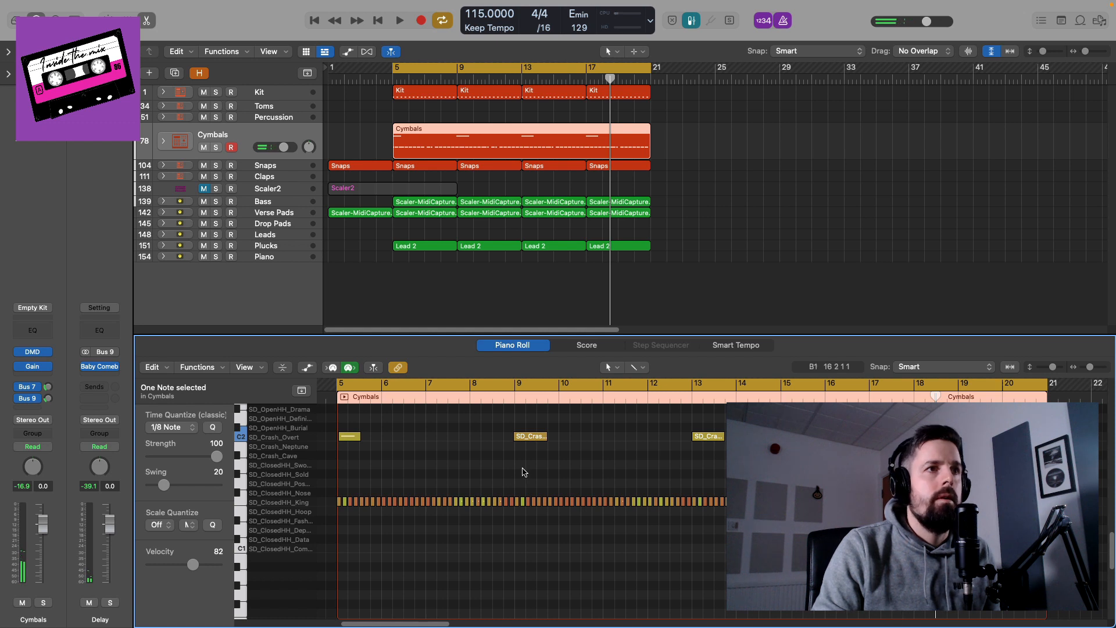
Quantize the four crash notes to 1/8 notes with swing 0, and lengthen the crash at bar 5 to match the others
drag(901, 459, 336, 430)
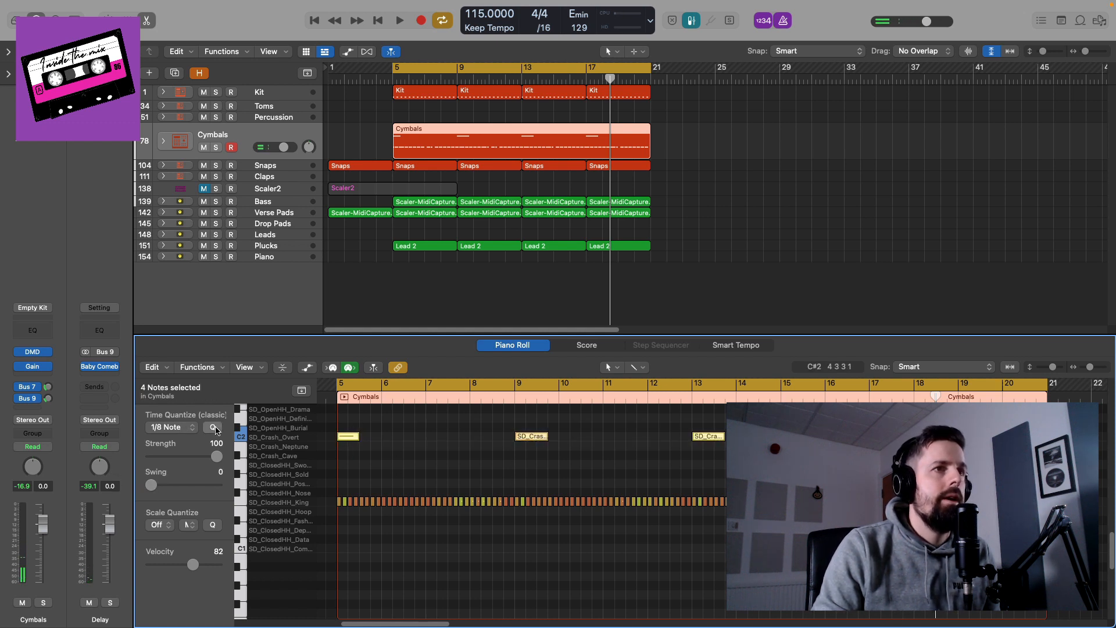
drag(358, 436, 468, 459)
key(space)
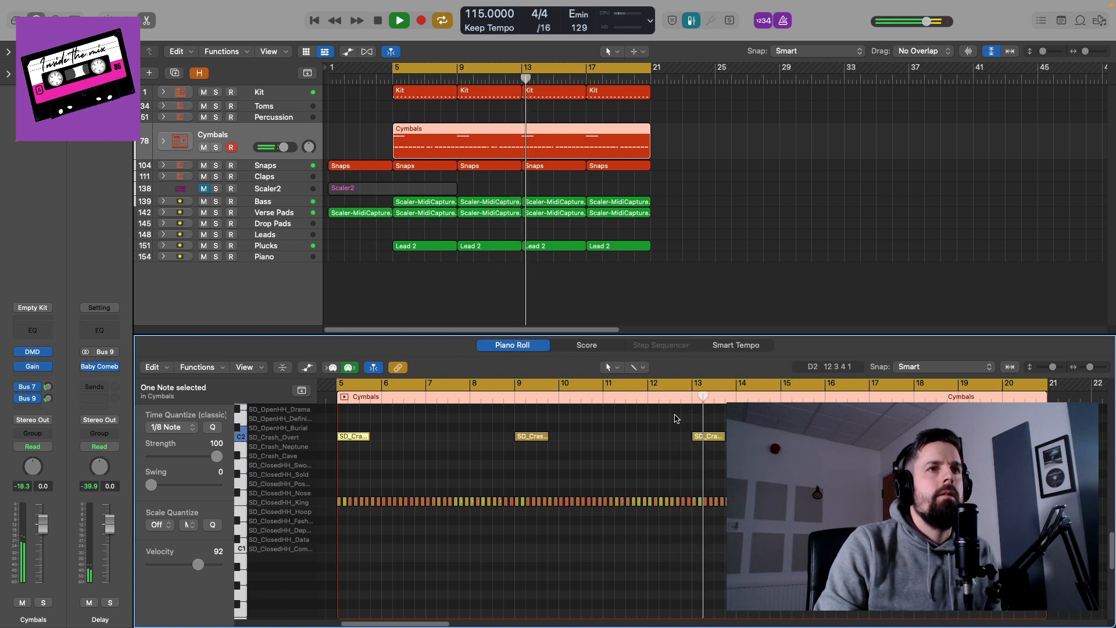
key(space)
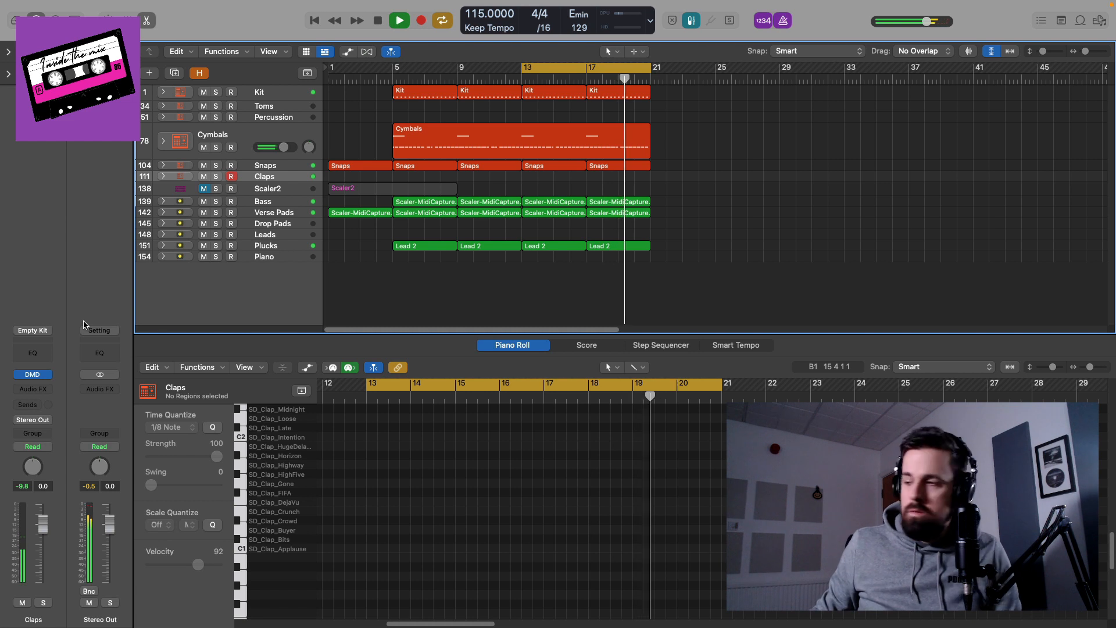
Record SD_Clap_Highway claps on beats 2 and 4 on the Claps track over bars 13 to 21
key(space)
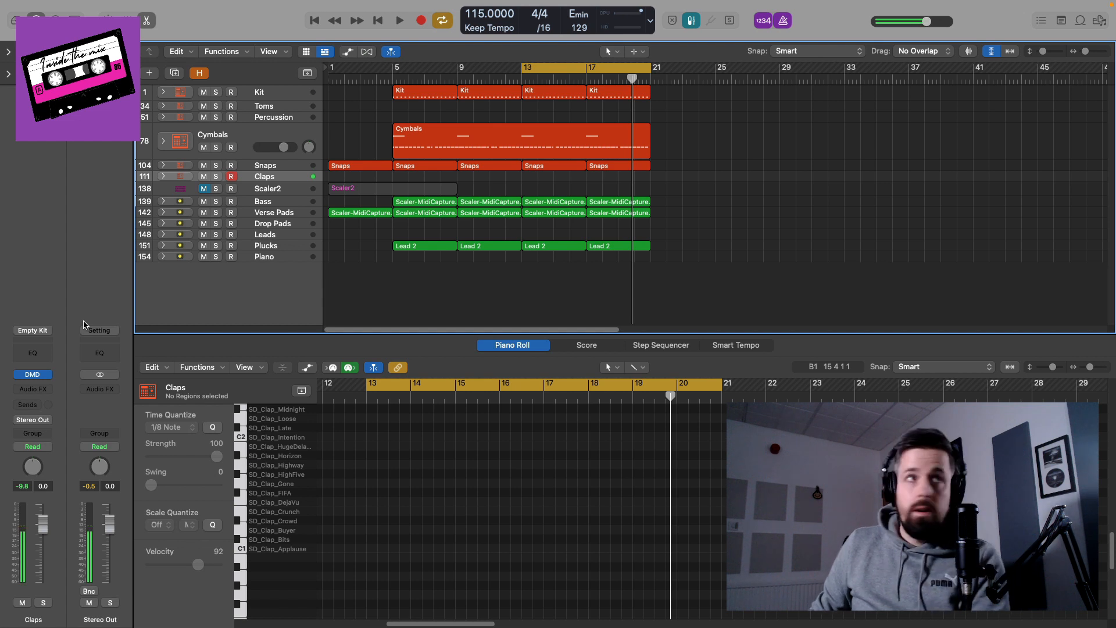
key(space)
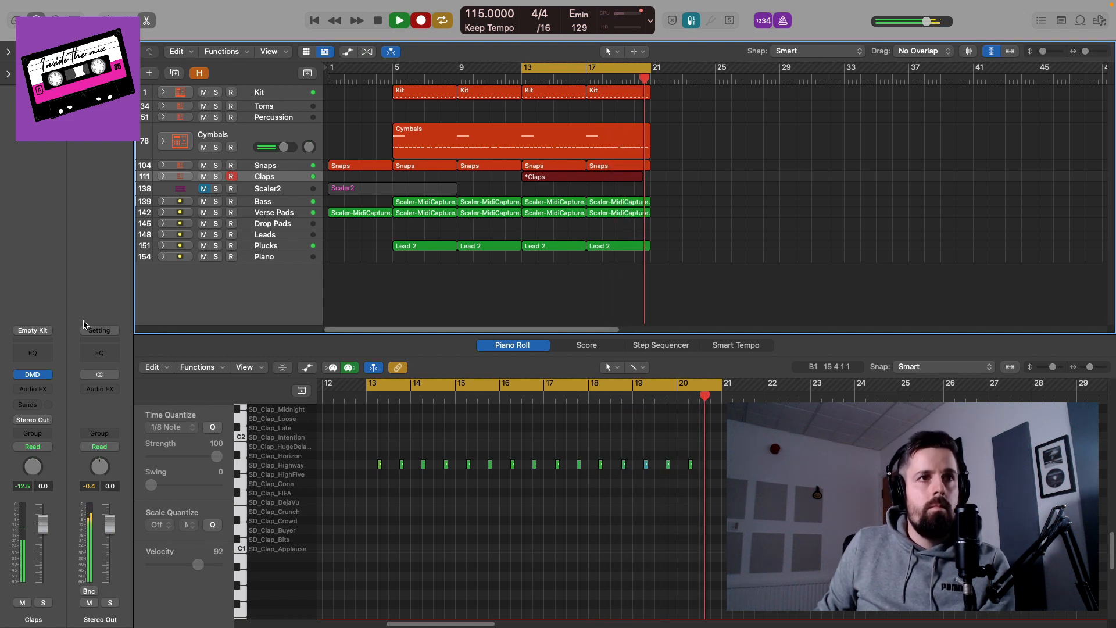
key(space)
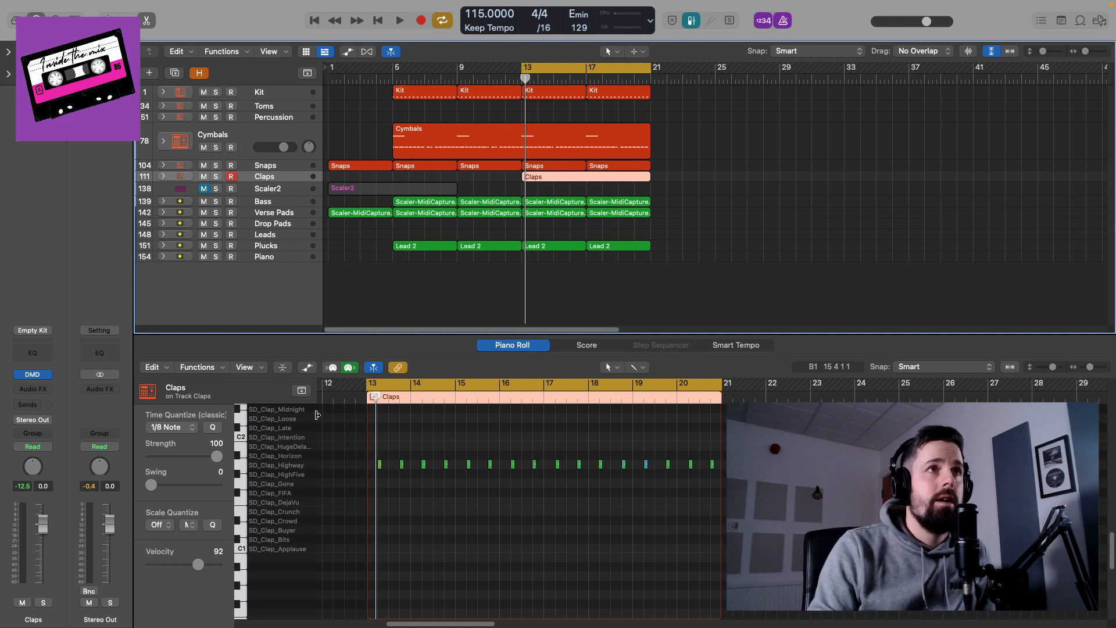
Select all the notes in the Claps region and play them back with the loop
drag(724, 523, 368, 443)
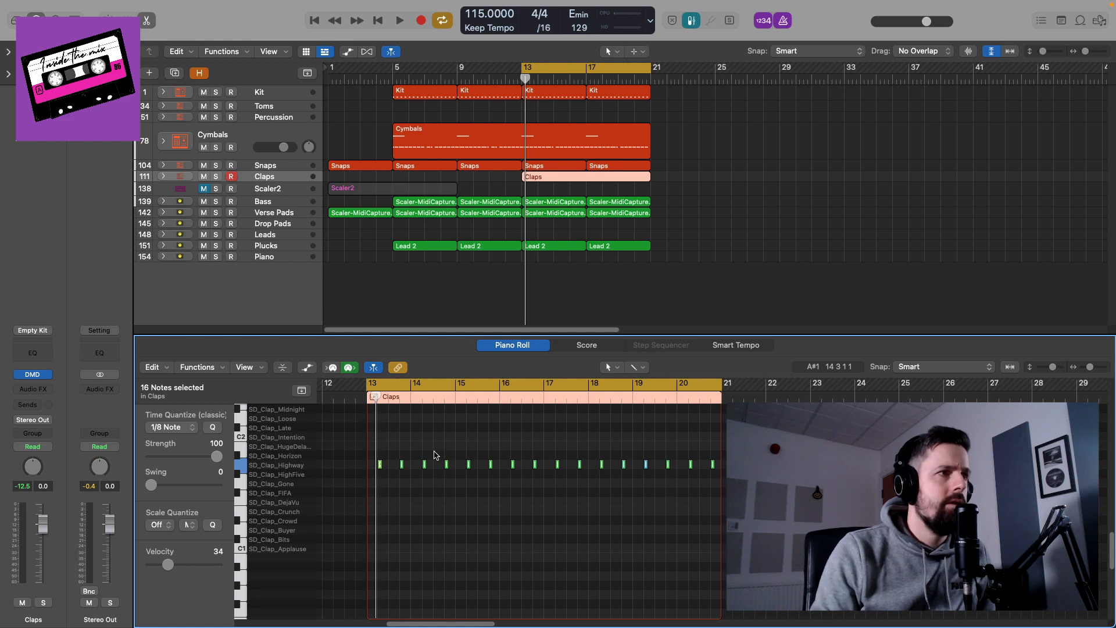
key(space)
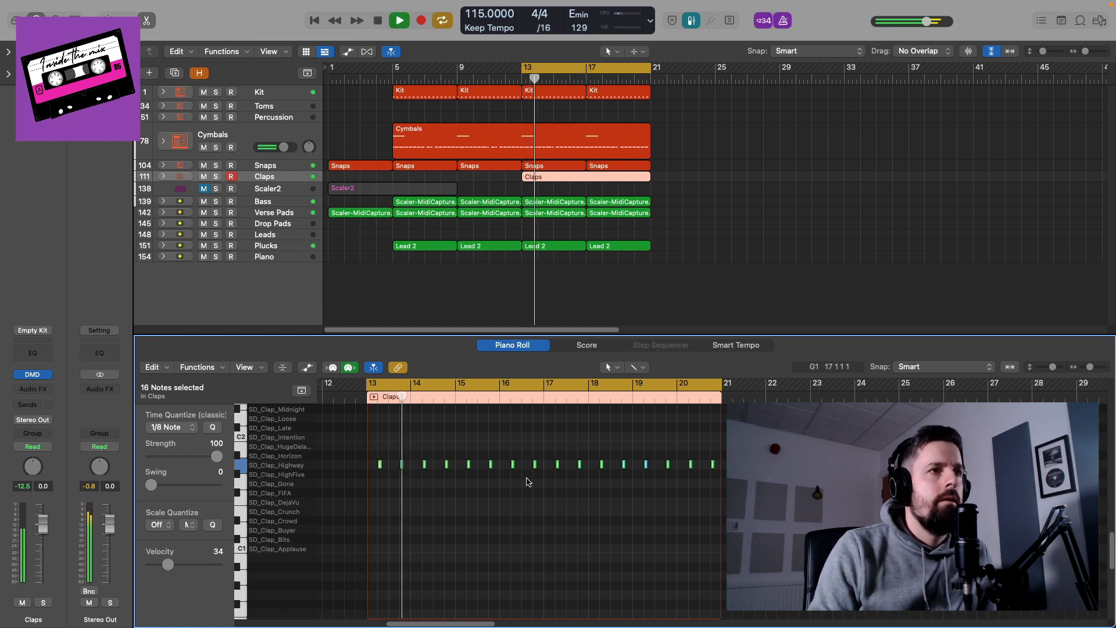
key(space)
click(206, 372)
mouse_move(353, 505)
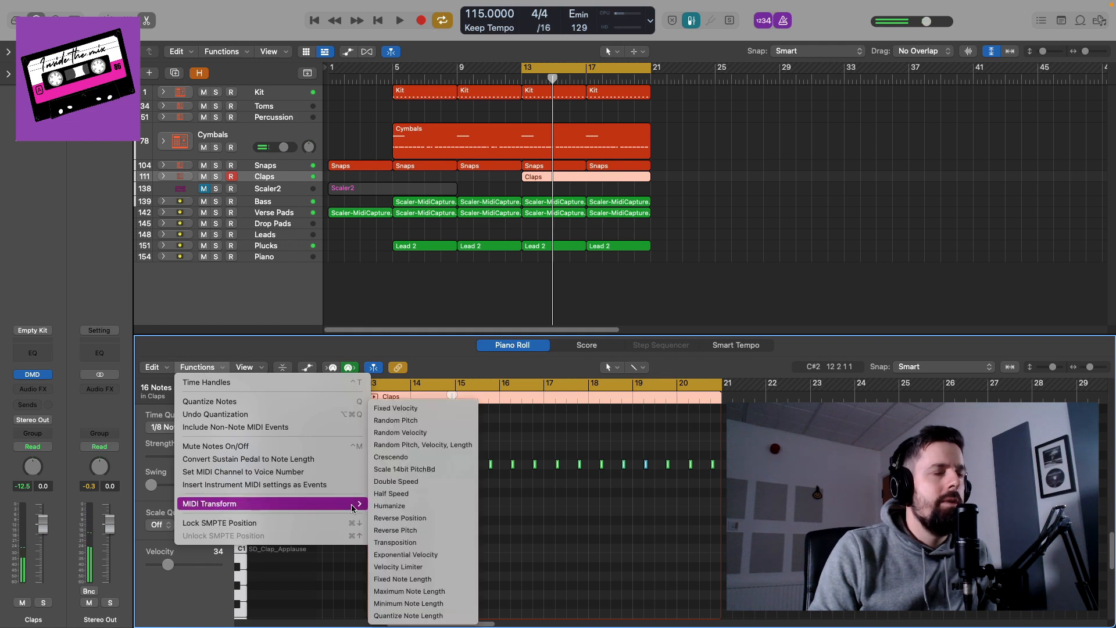
click(425, 408)
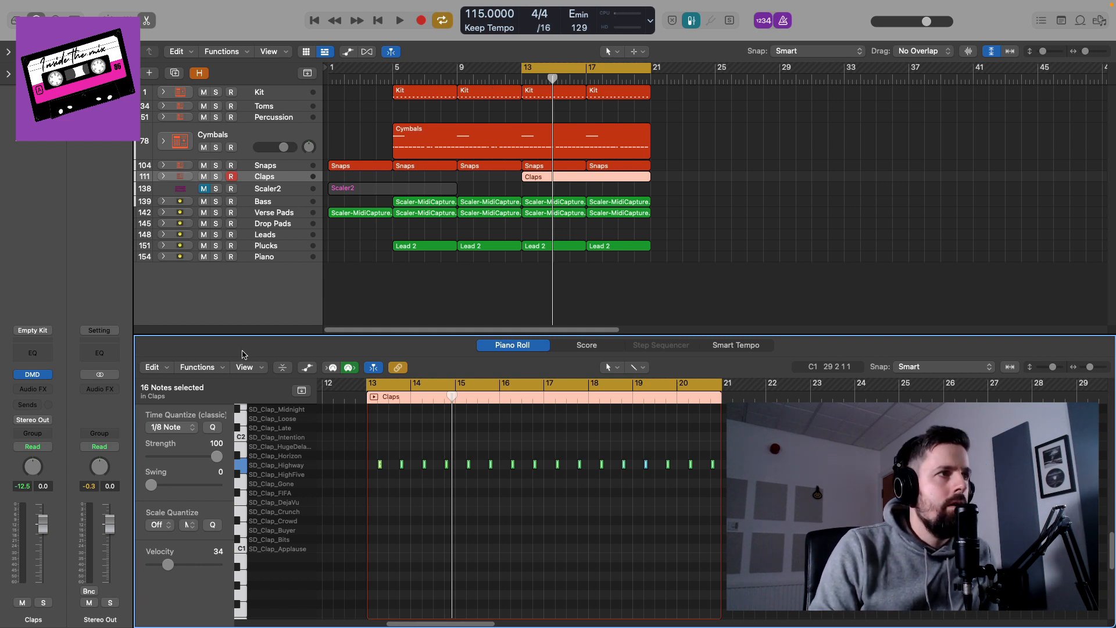
Apply the Random Velocity MIDI transform to all the selected clap notes and play back the loop
click(198, 367)
mouse_move(294, 503)
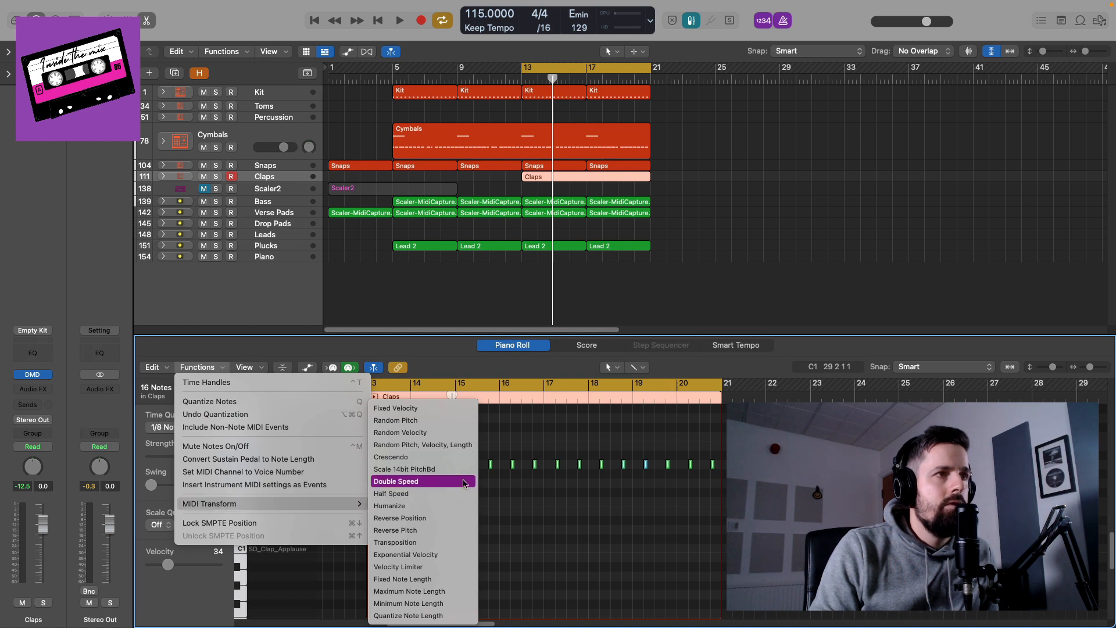
click(408, 433)
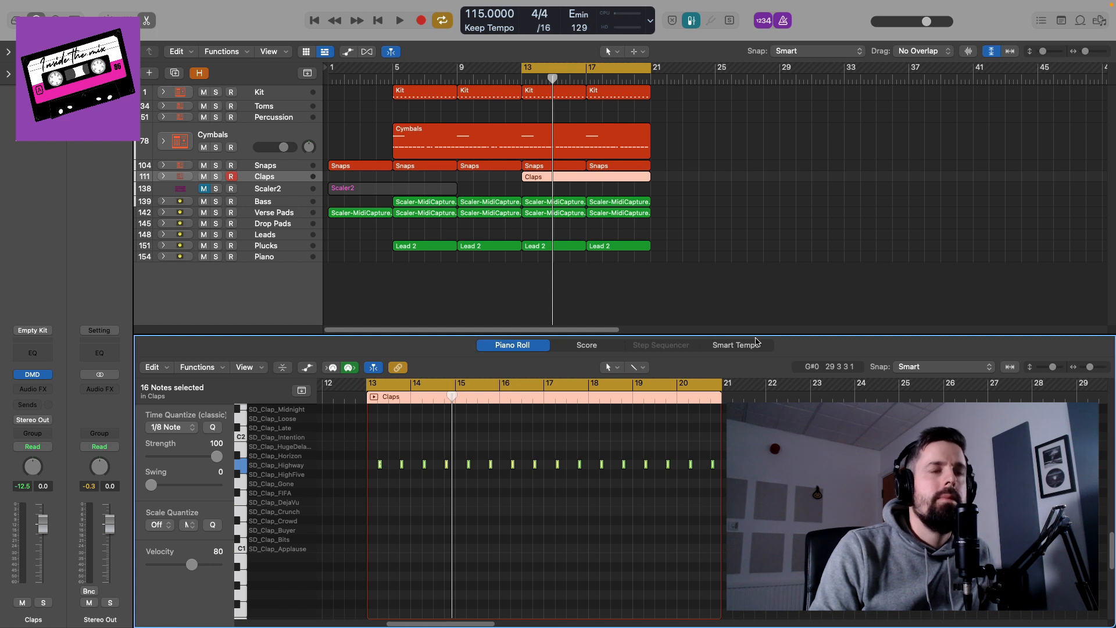
key(space)
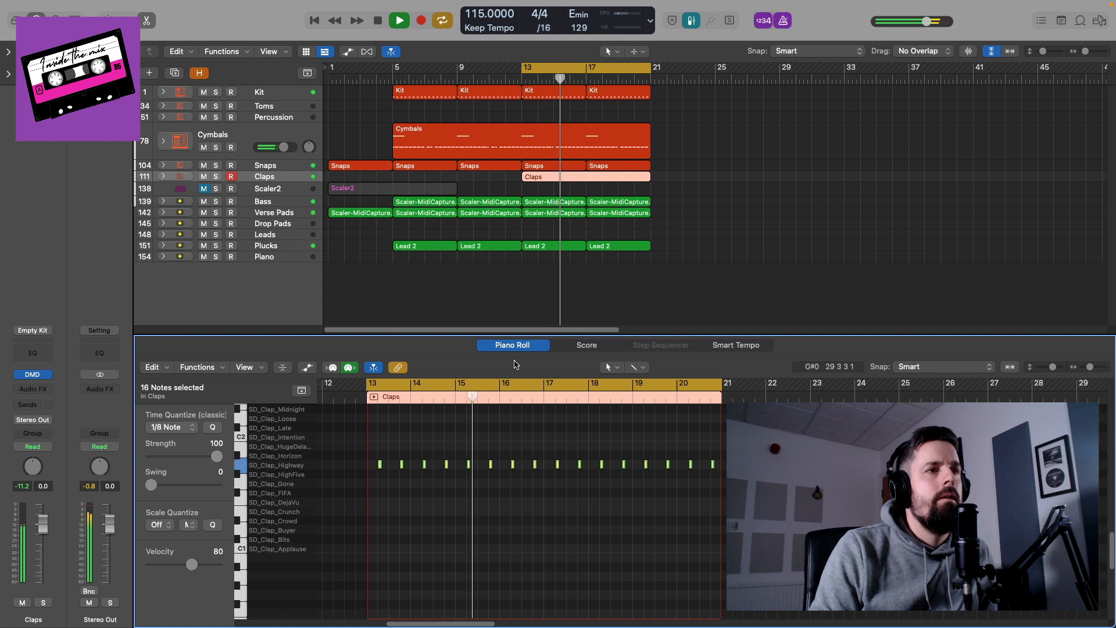
key(space)
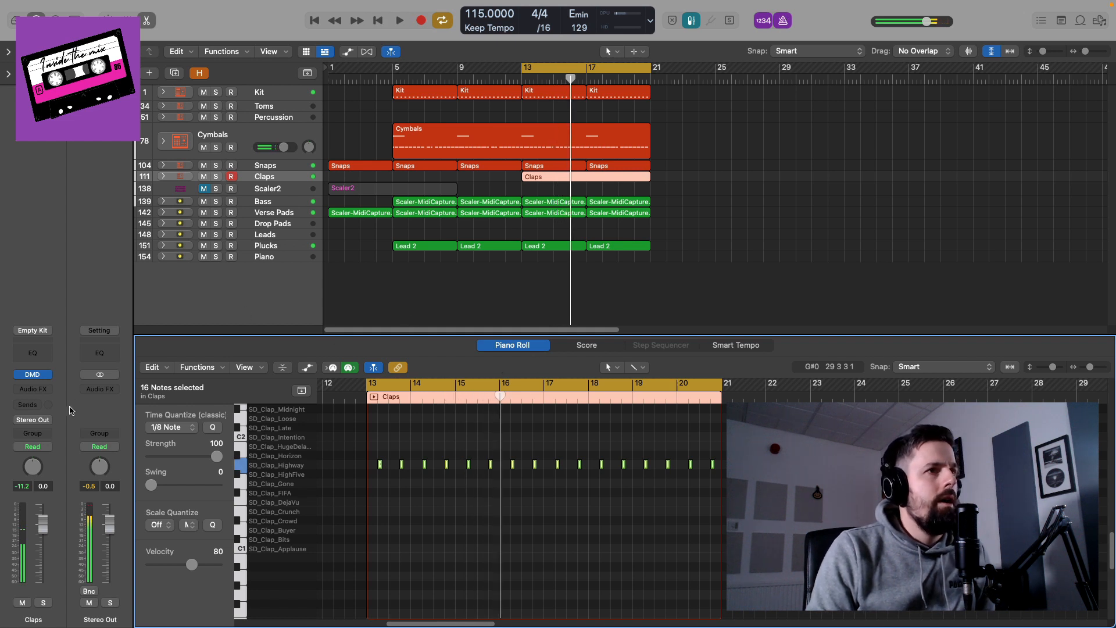
Add a send to Bus 7 (MedVerb) on the Claps track and raise its send level while the loop plays
click(36, 409)
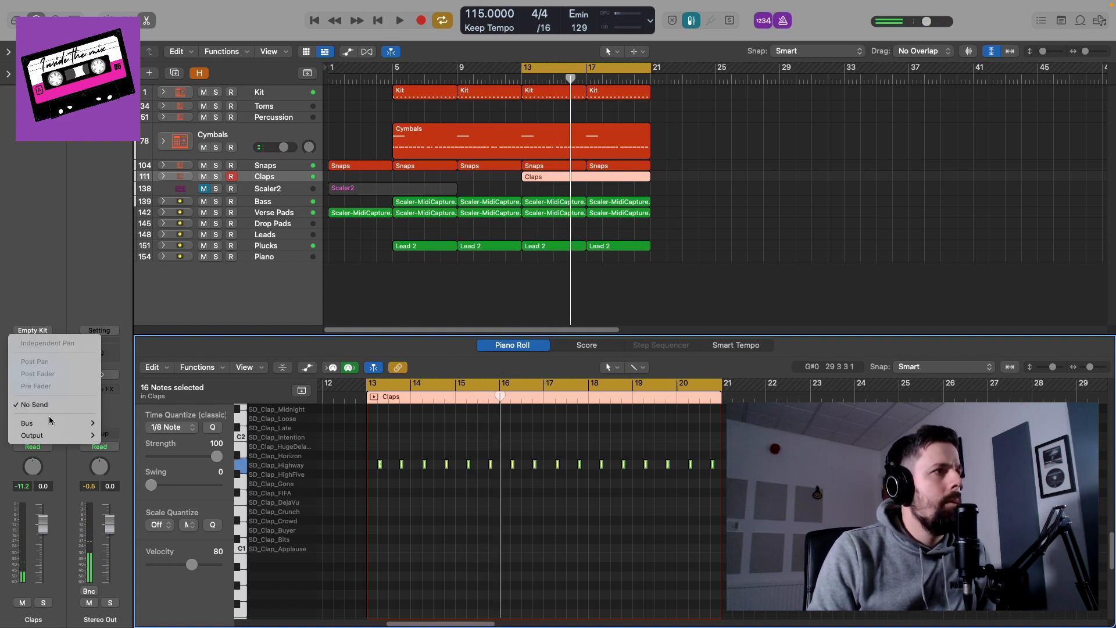
mouse_move(53, 423)
click(177, 365)
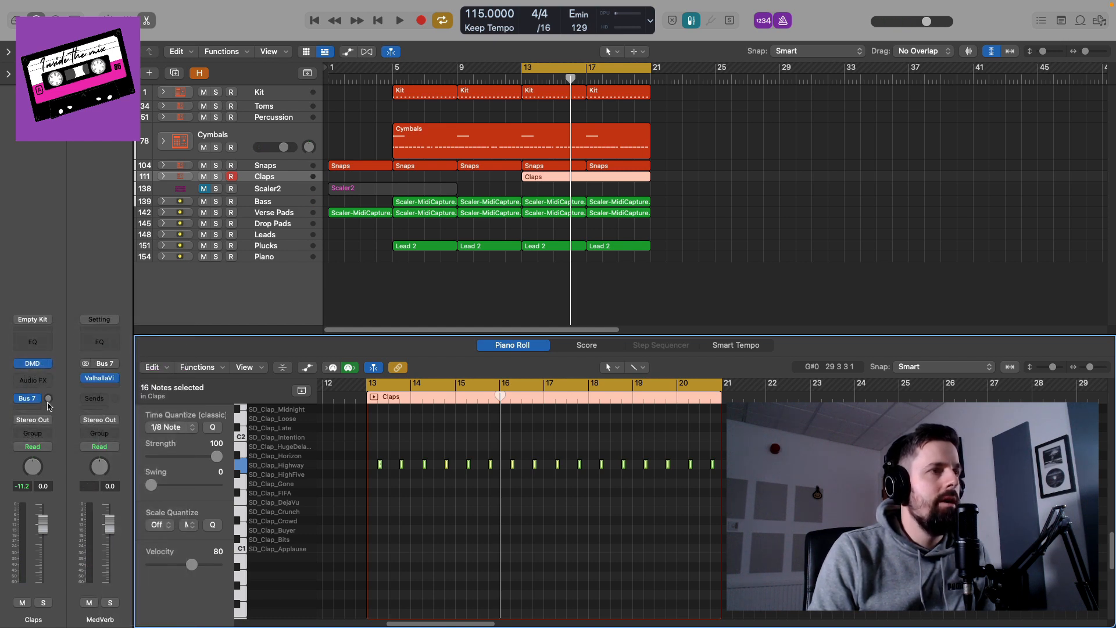
key(space)
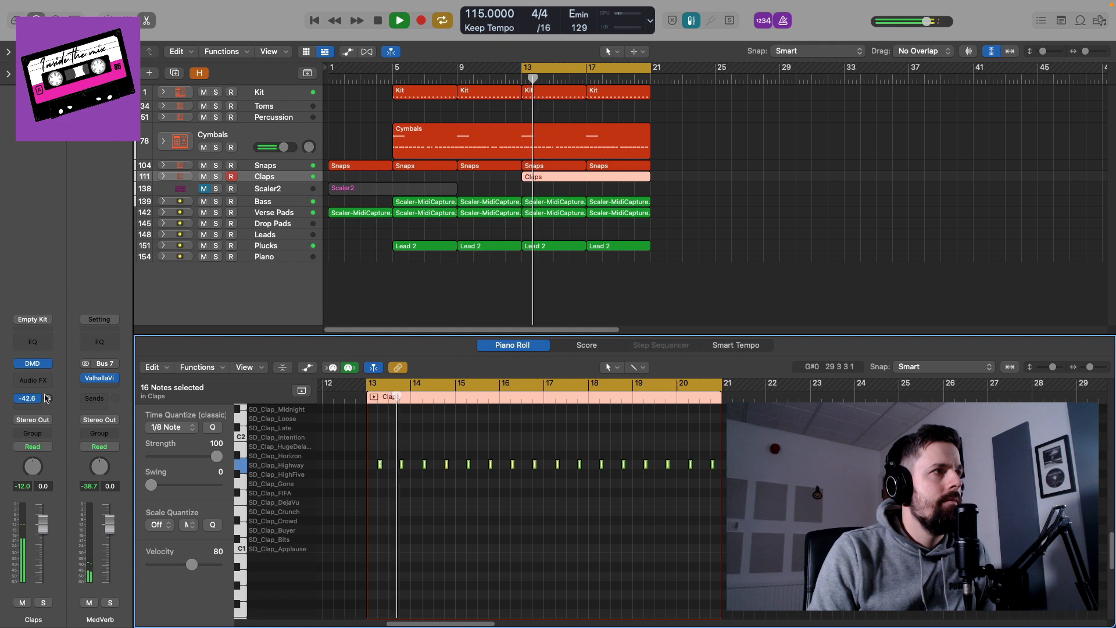
drag(48, 403, 44, 378)
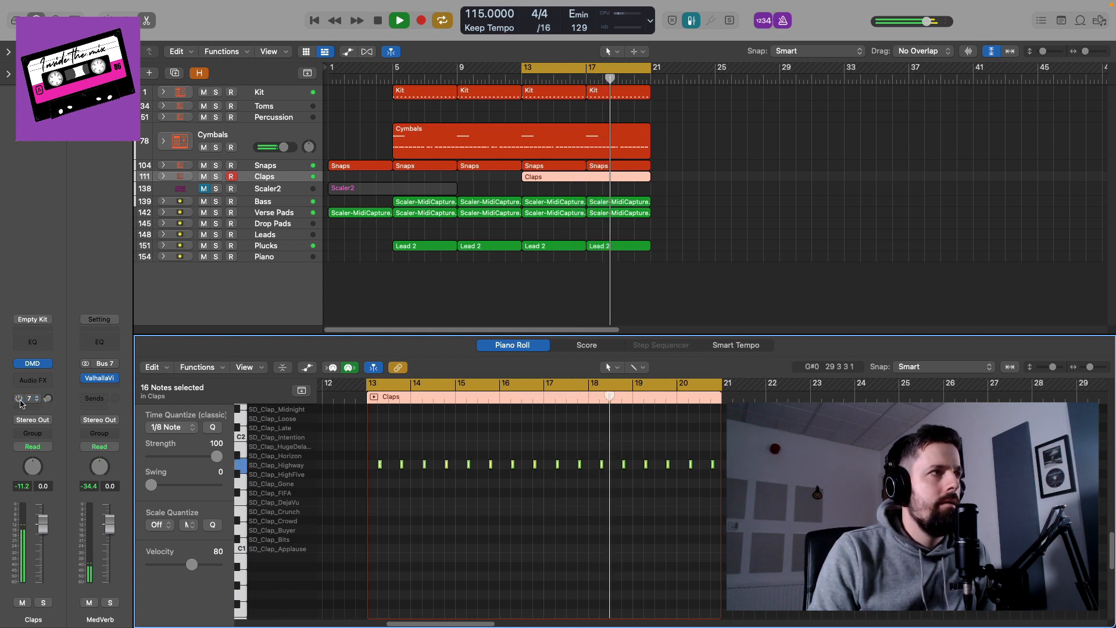
key(space)
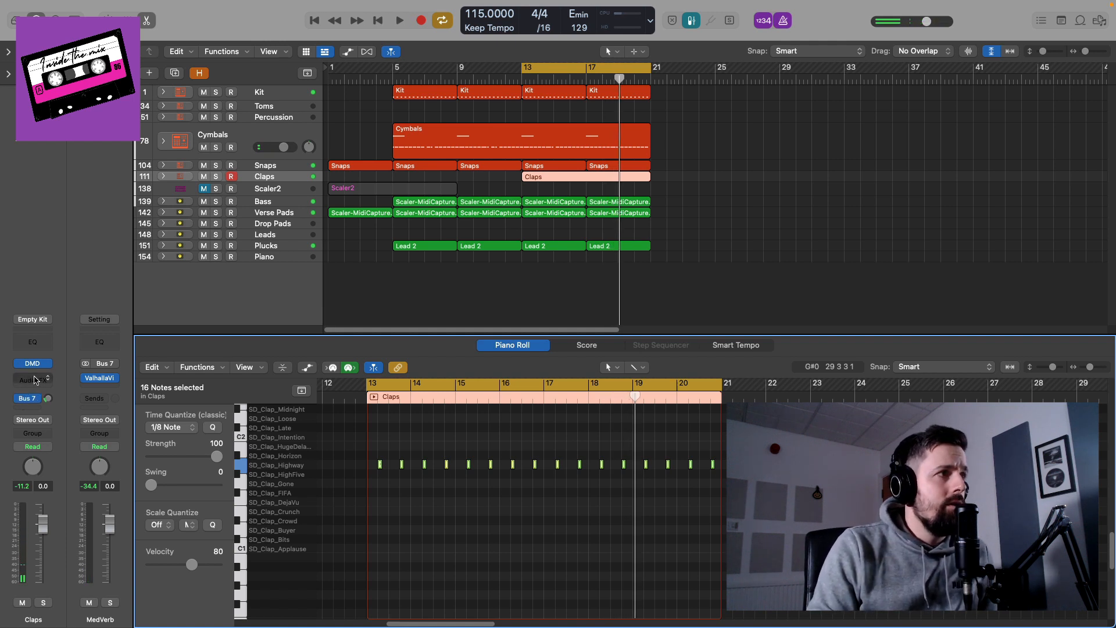
Insert the stereo Fresh Air effect on the Claps track and load its Clap Lifter preset
click(35, 380)
mouse_move(58, 433)
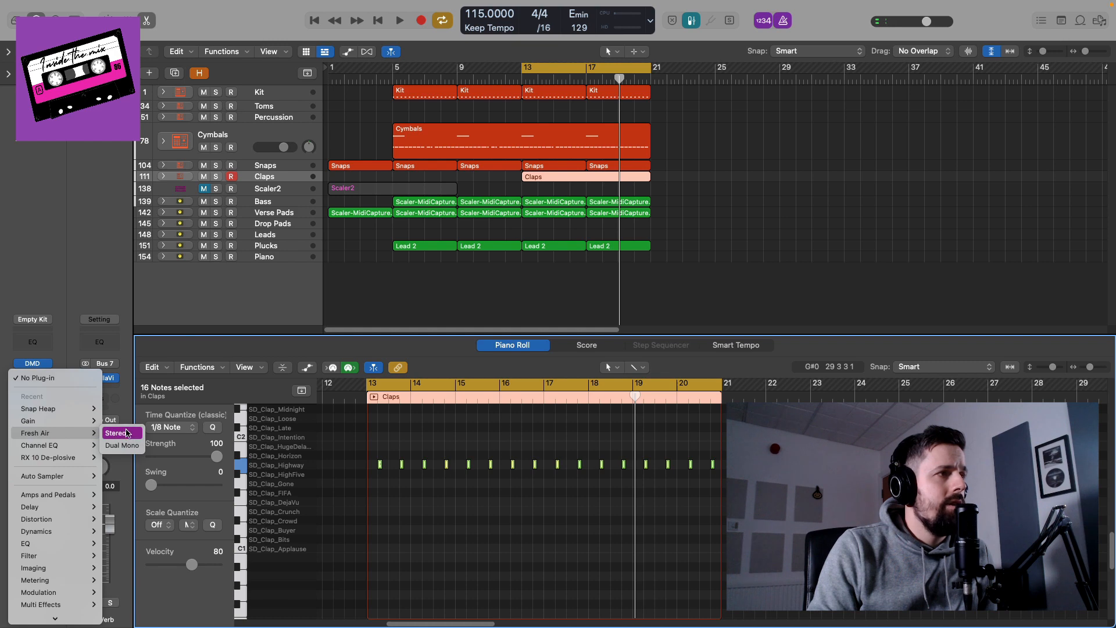
click(127, 433)
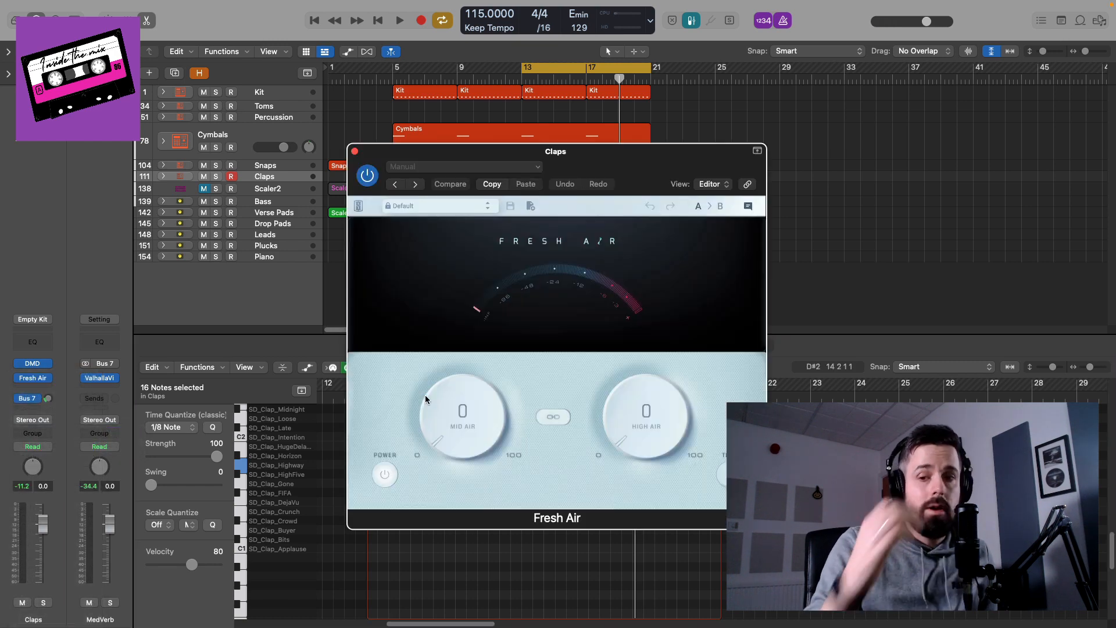
click(442, 206)
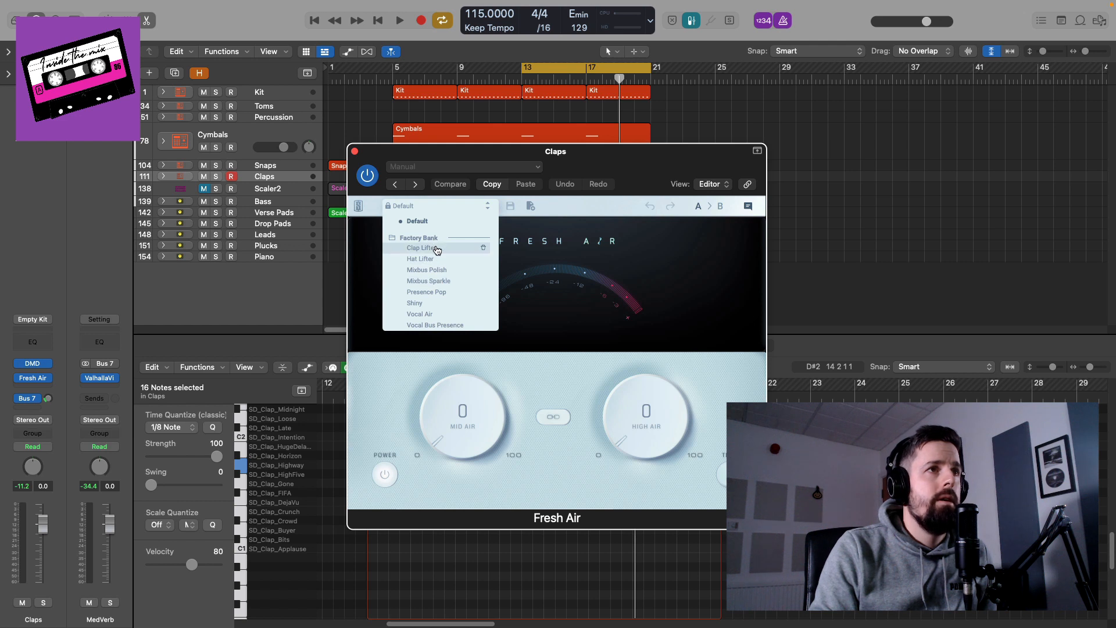
click(437, 248)
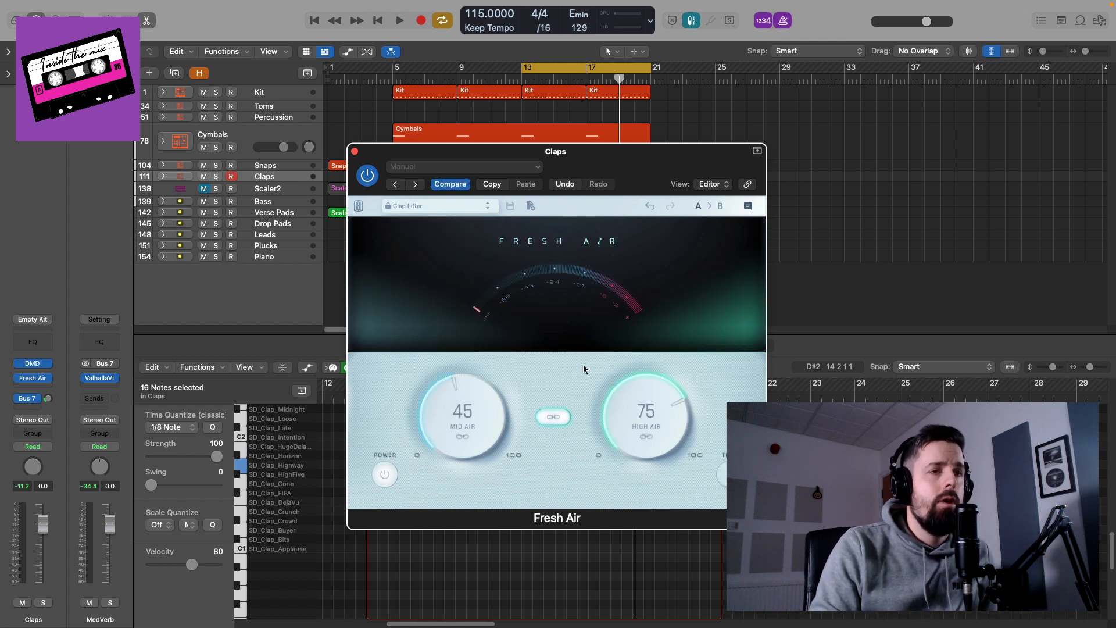
Play the loop and lower the linked Fresh Air controls to Mid Air 16 and High Air 46
key(space)
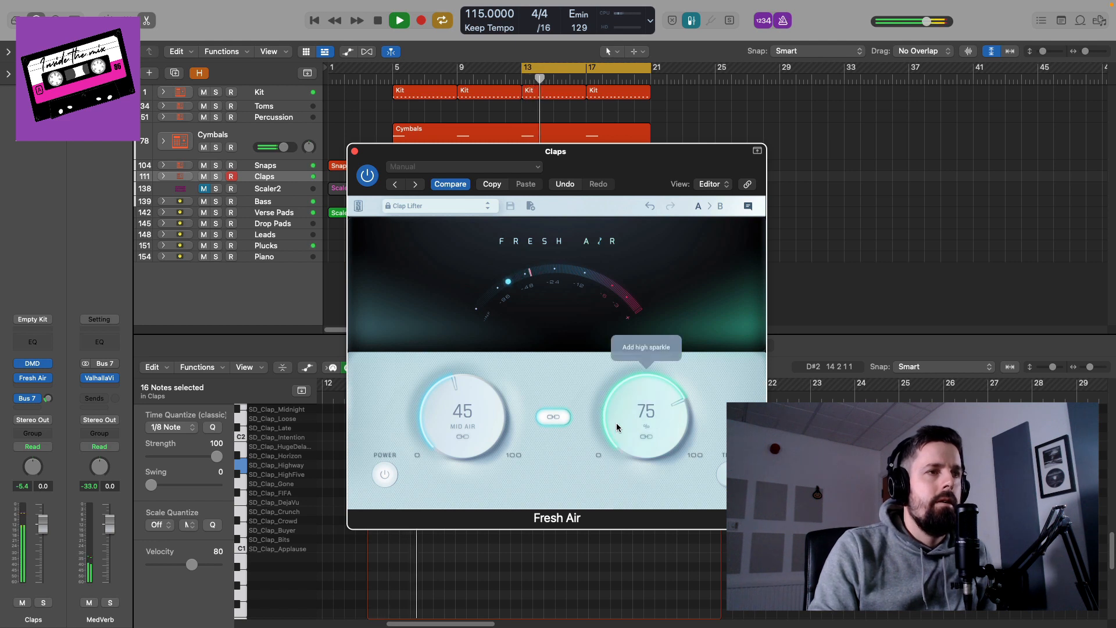
key(space)
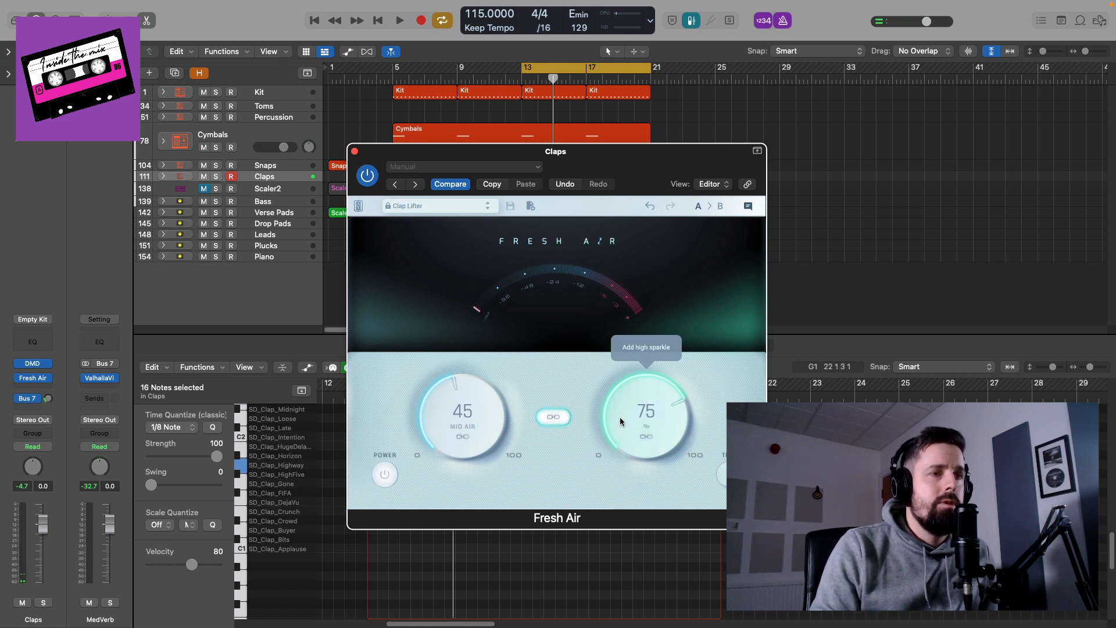
key(space)
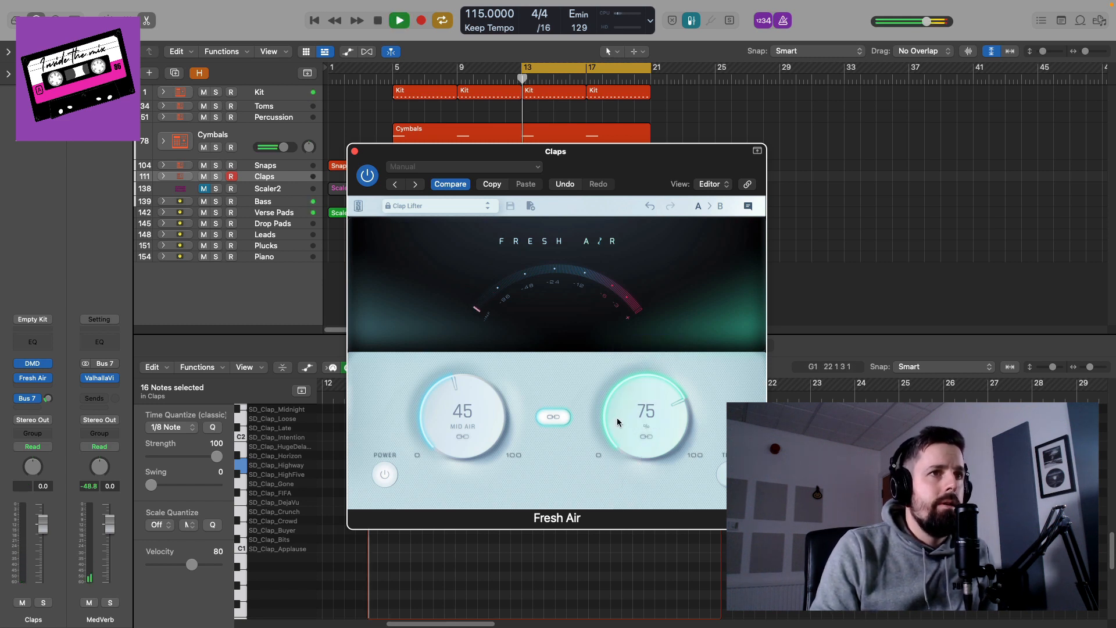
drag(625, 454, 607, 466)
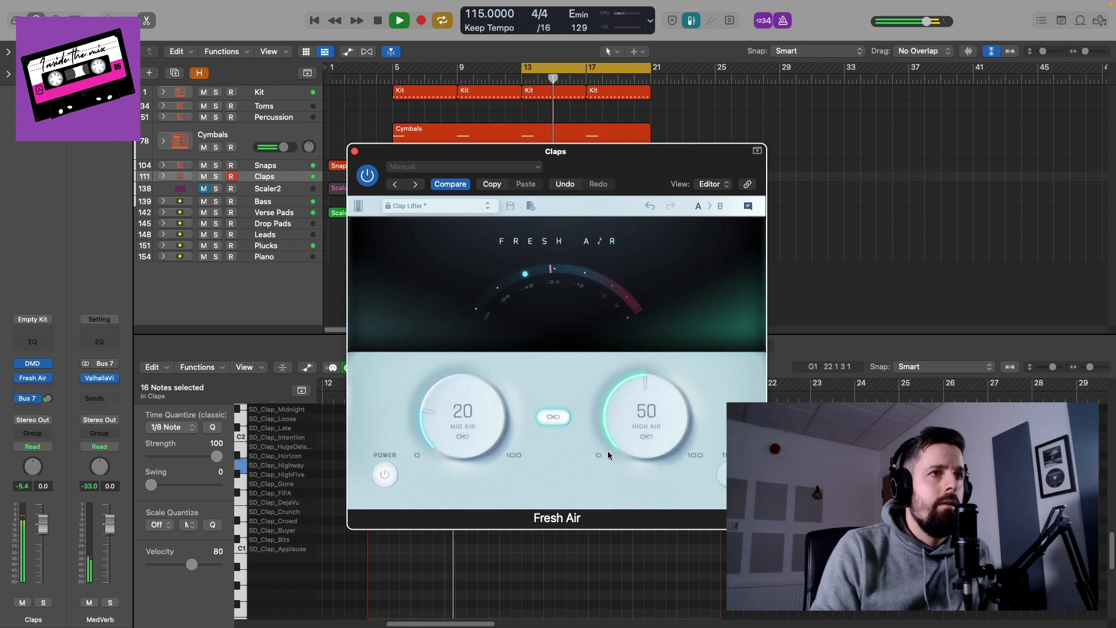
scroll(615, 425, down, 4)
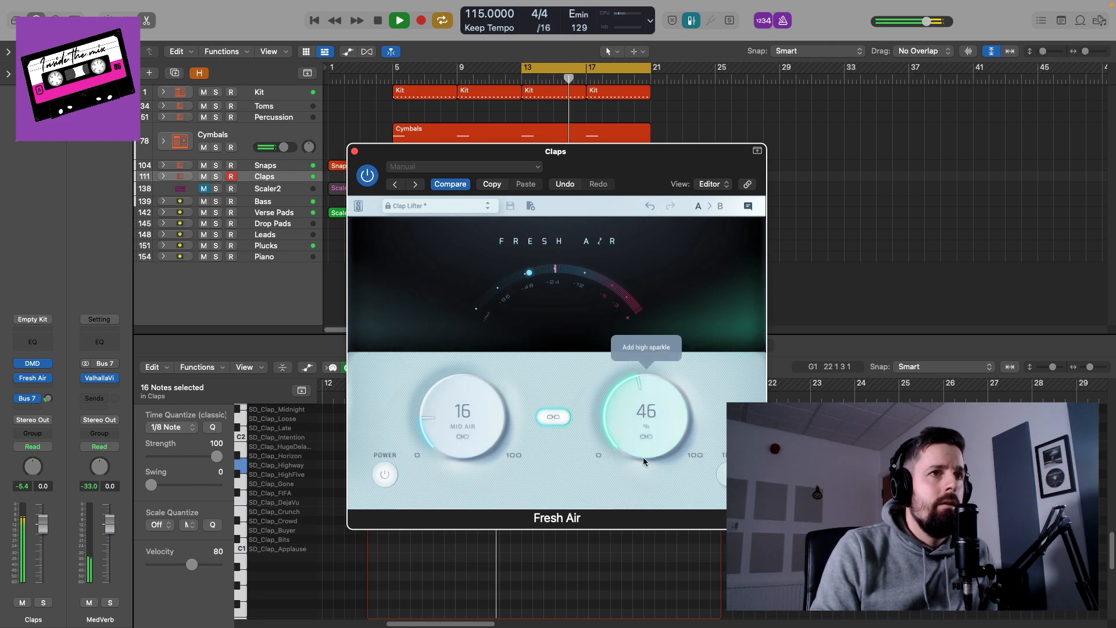
key(space)
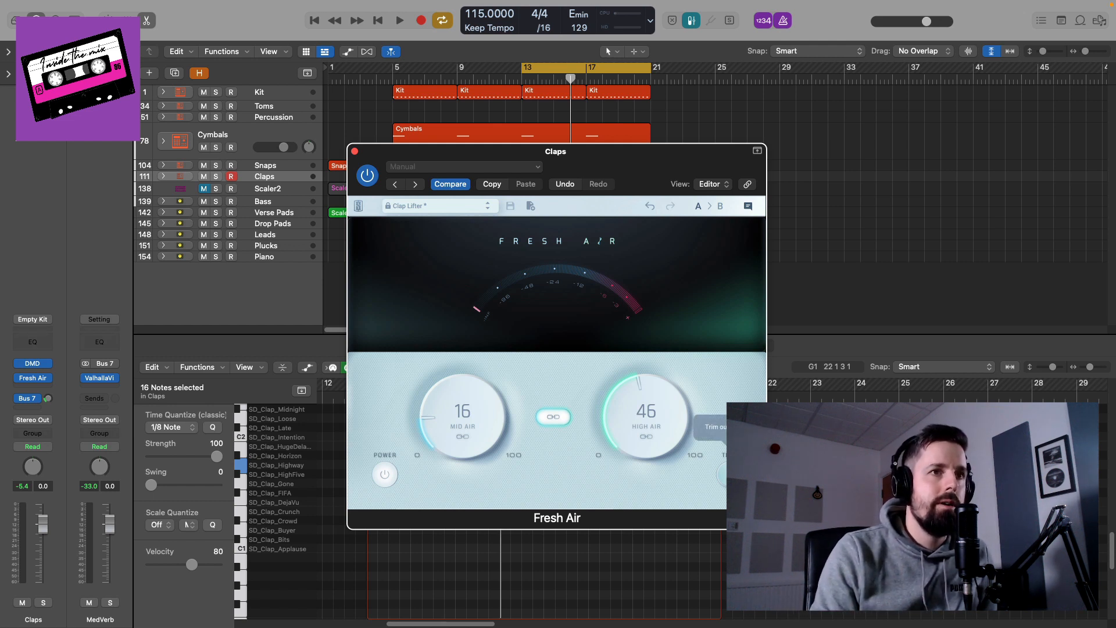
Compare the claps with Fresh Air bypassed and enabled during loop playback, leave it enabled, and close the plug-in window
key(space)
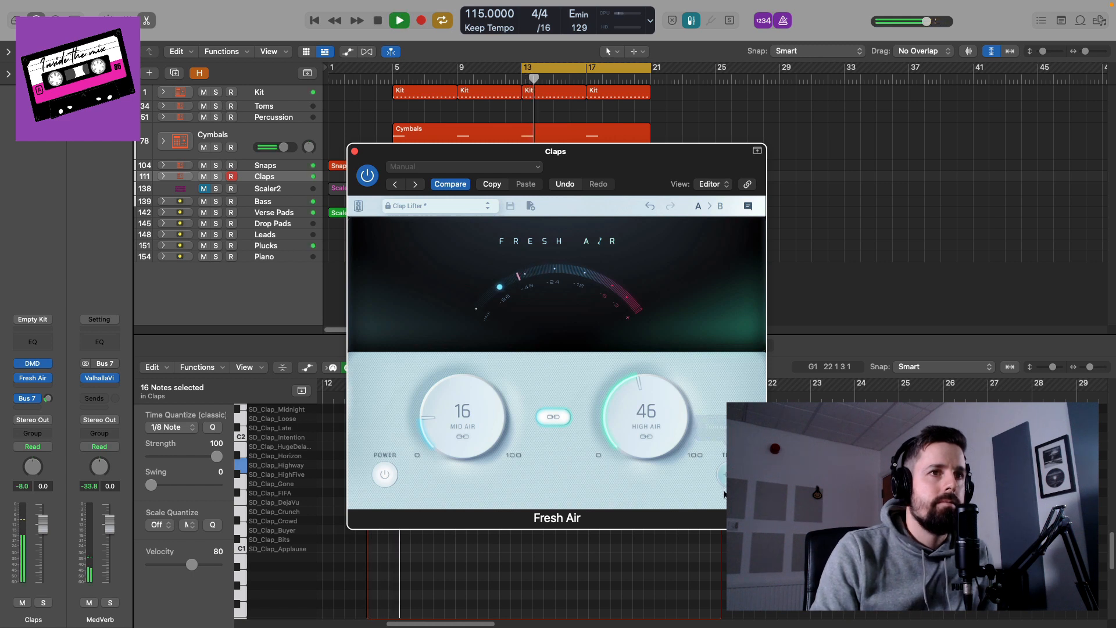
click(367, 176)
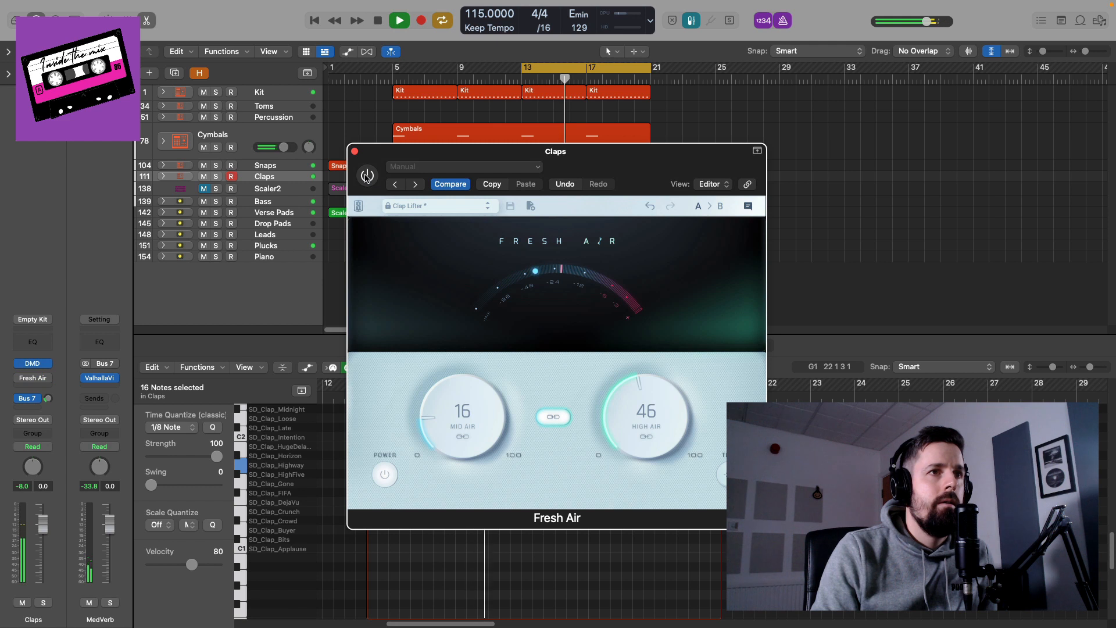
click(366, 176)
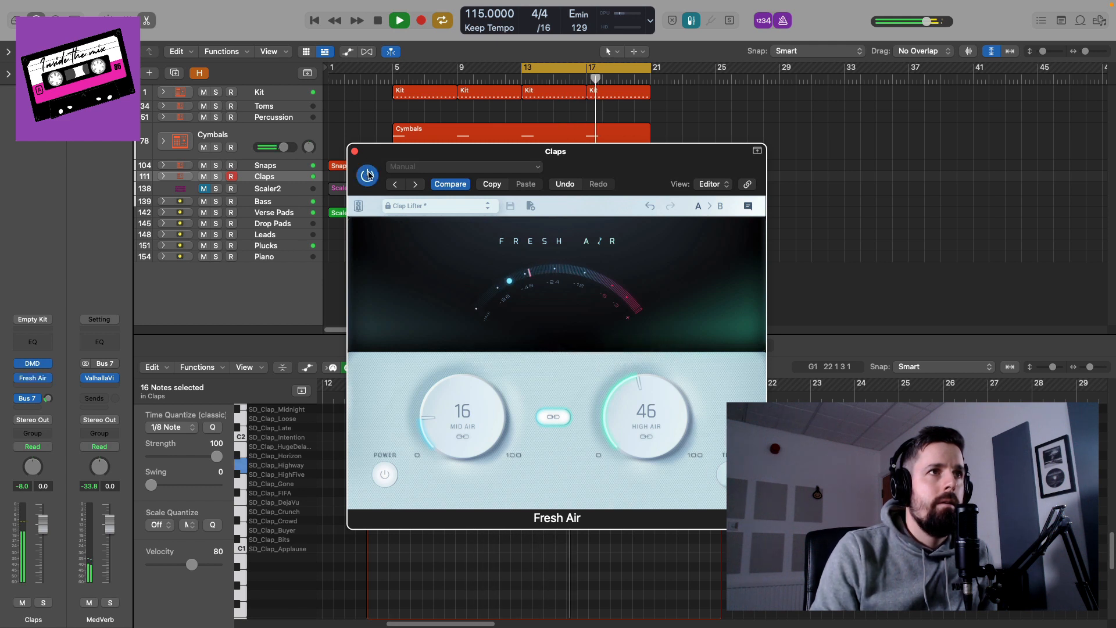
click(367, 177)
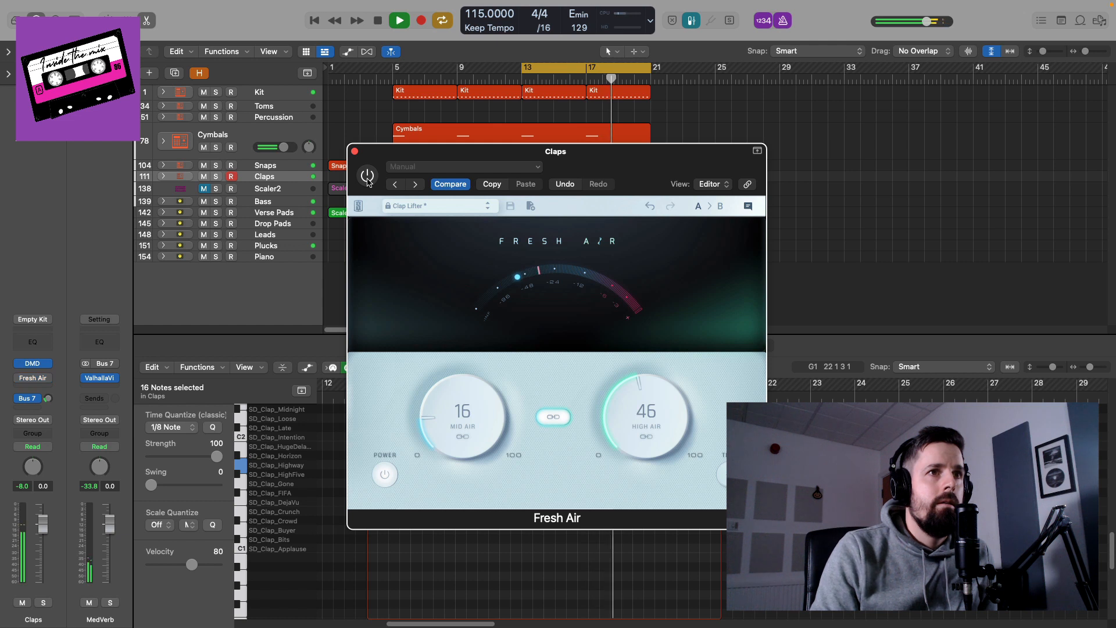
click(368, 178)
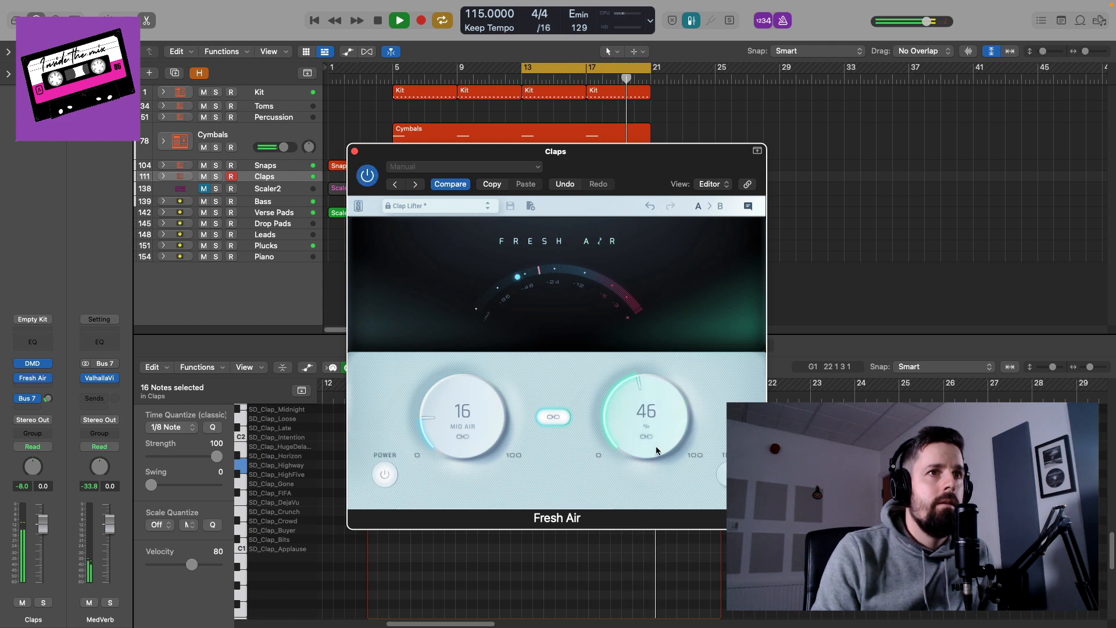
key(space)
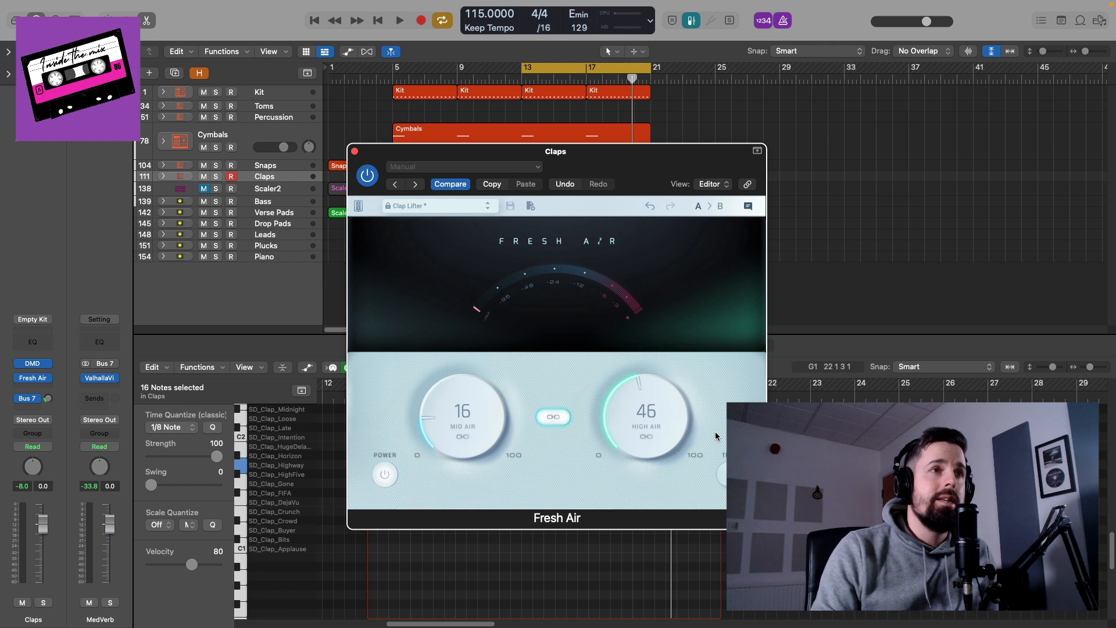
key(space)
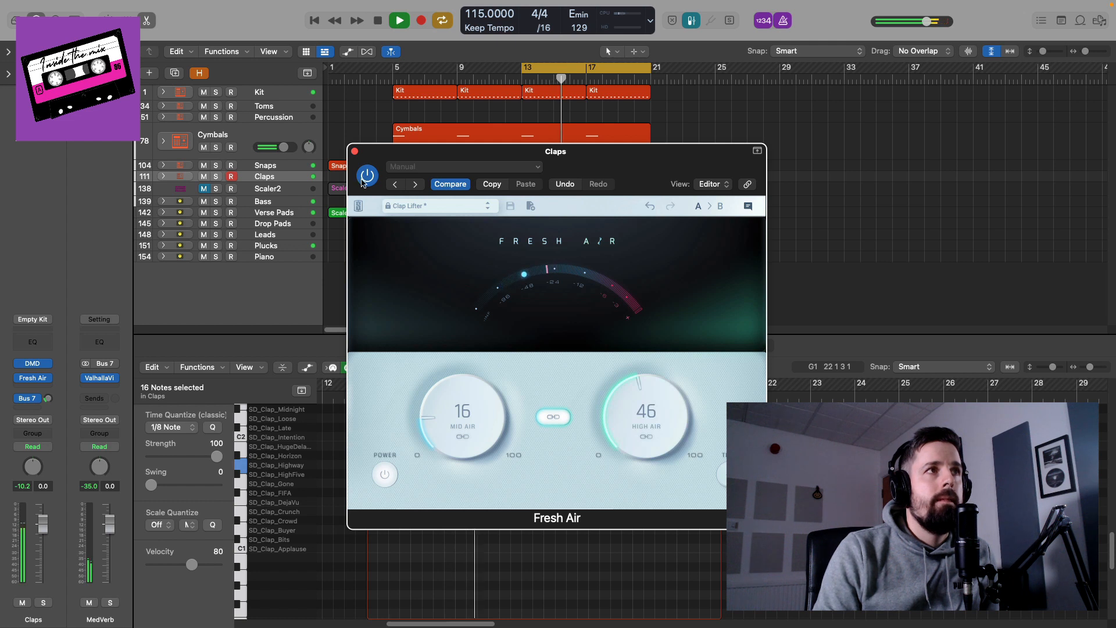
click(361, 182)
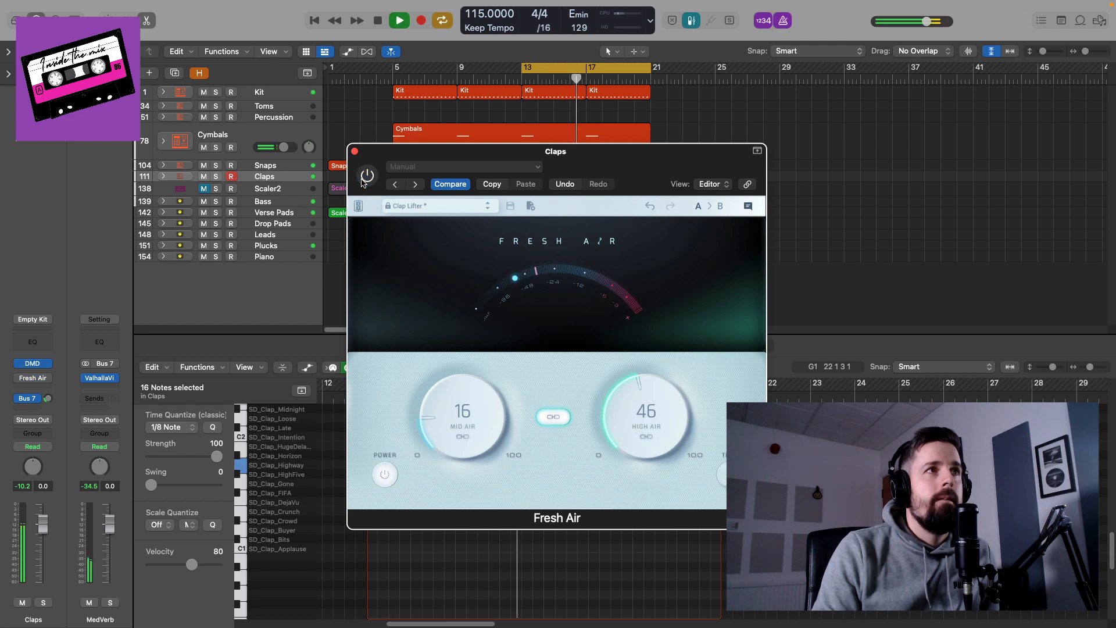
click(362, 182)
key(space)
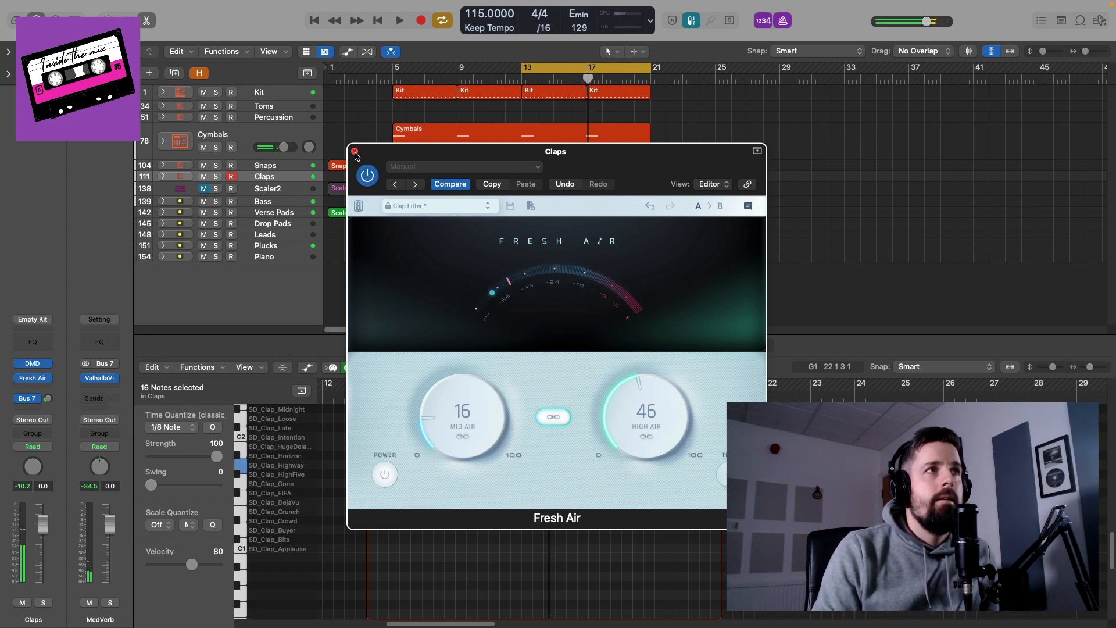
click(354, 152)
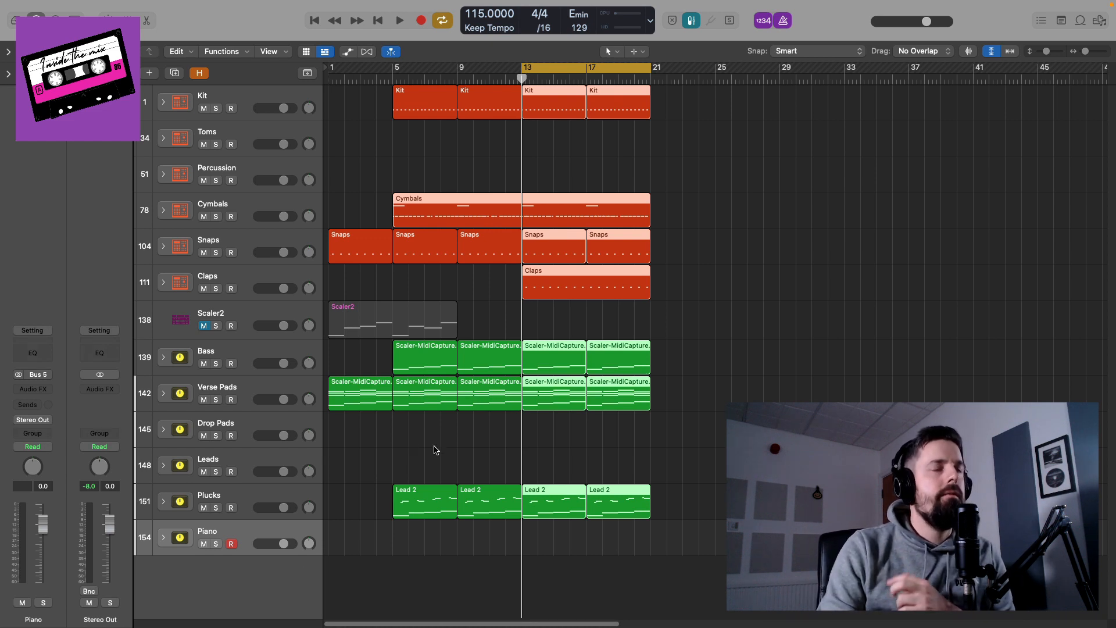
Turn off cycle mode and place the playhead at bar 5
click(553, 70)
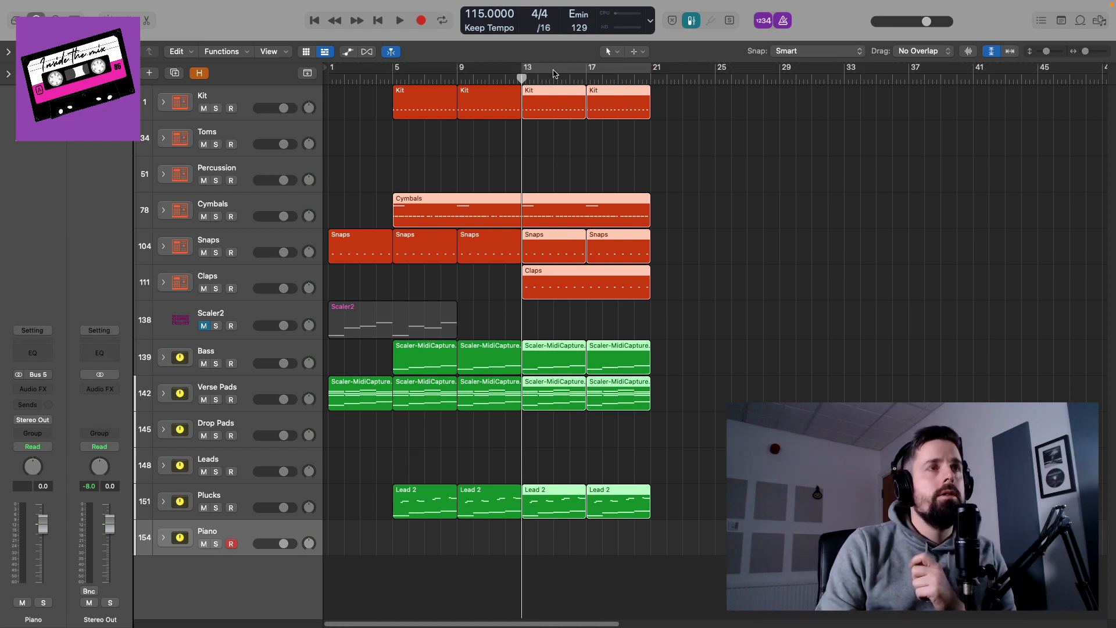
click(392, 79)
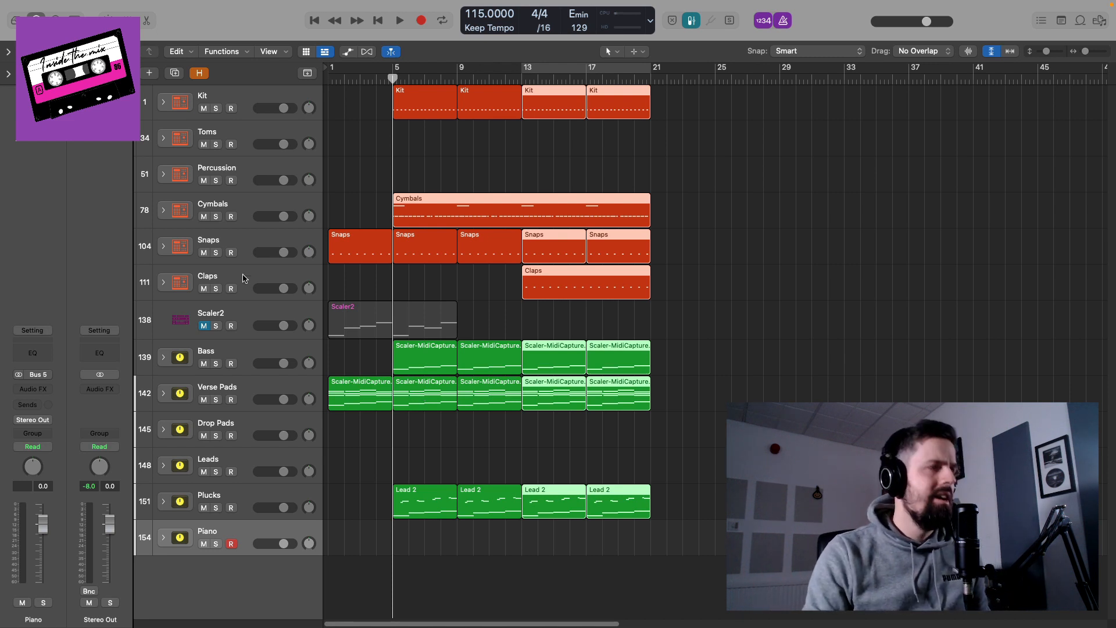
Select all tracks and regions and reduce the track heights for a compact view of the arrangement
key(super+a)
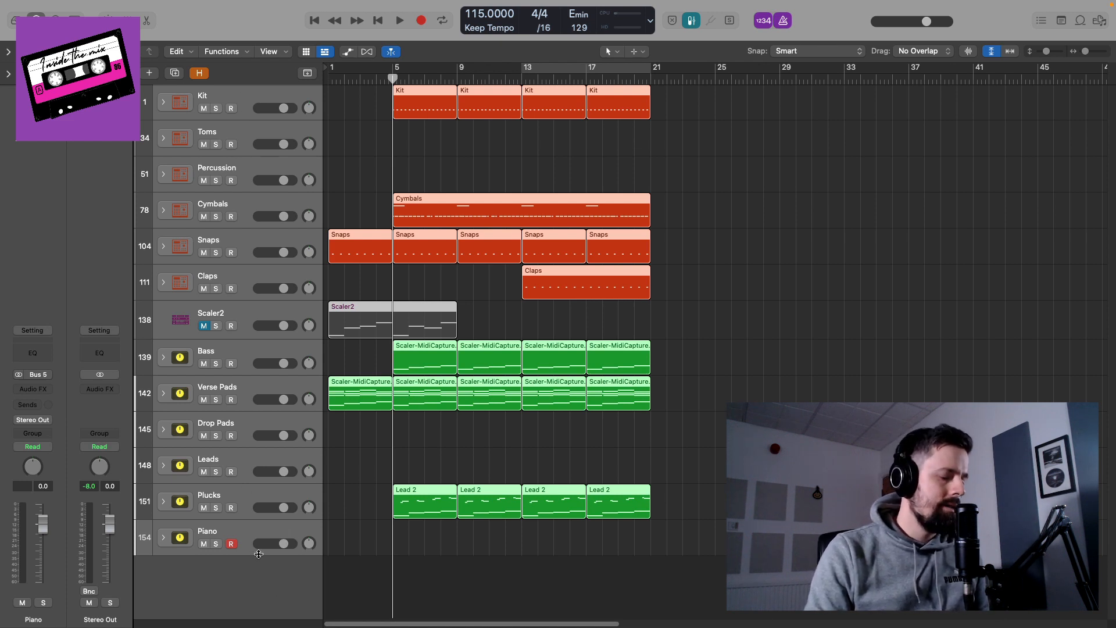
drag(258, 556, 261, 525)
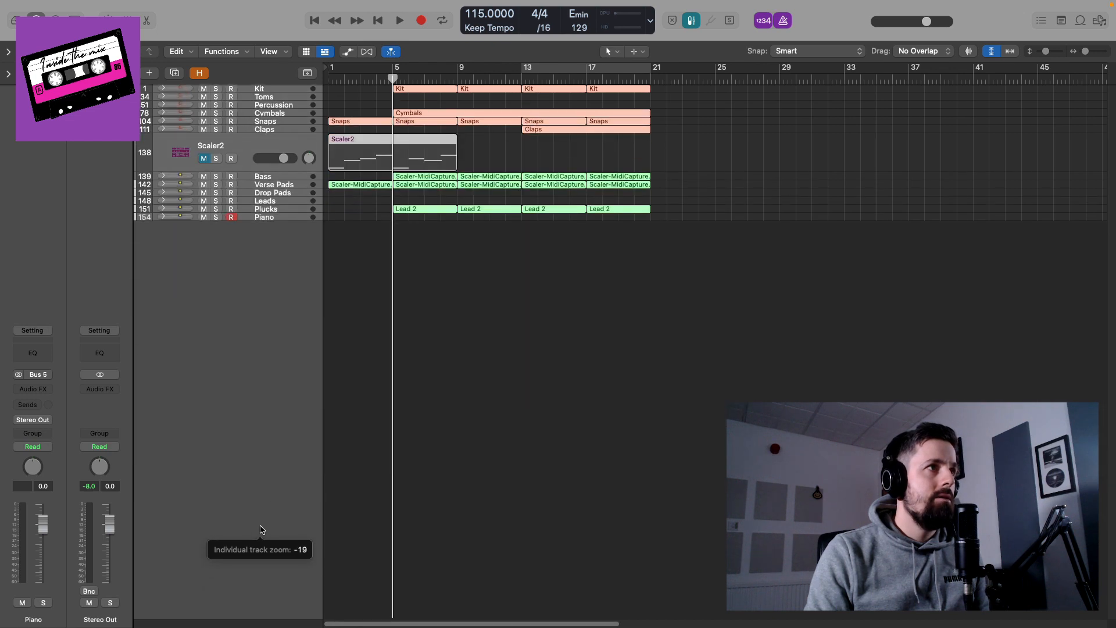
Enlarge the selected tracks' heights until every track matches the Scaler2 track
key(super+Down)
key(super+Down)
key(super+Down)
drag(263, 398, 261, 265)
key(super+Down)
key(super+Down)
key(super+Down)
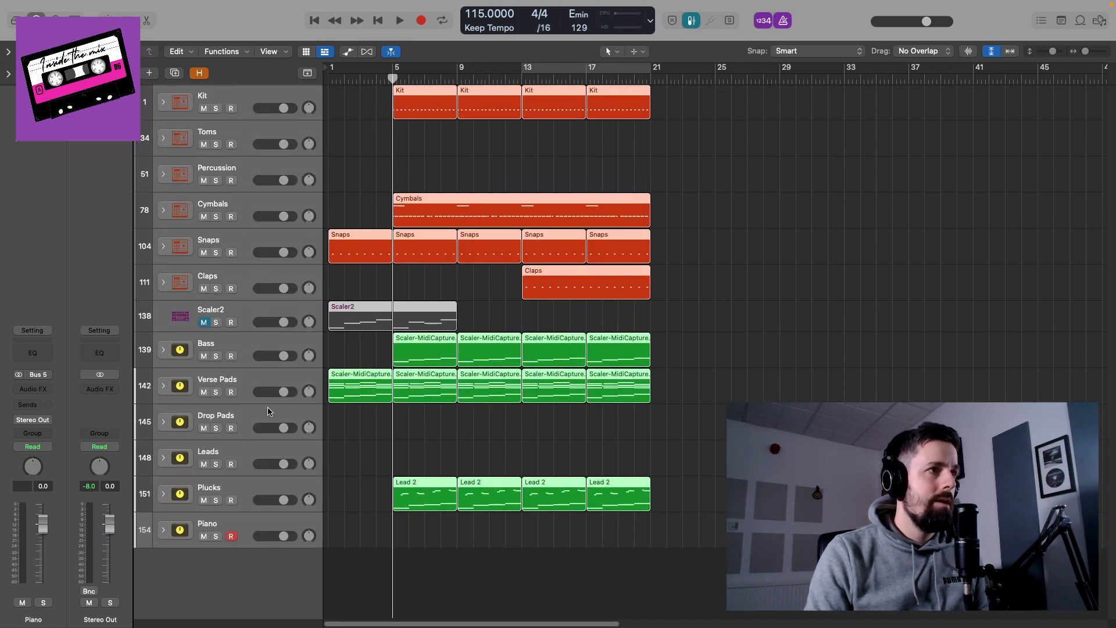
Reduce all track heights evenly to a compact single-line layout, leaving free space below the Piano track
scroll(270, 403, down, 10)
scroll(269, 404, up, 8)
scroll(269, 403, down, 1)
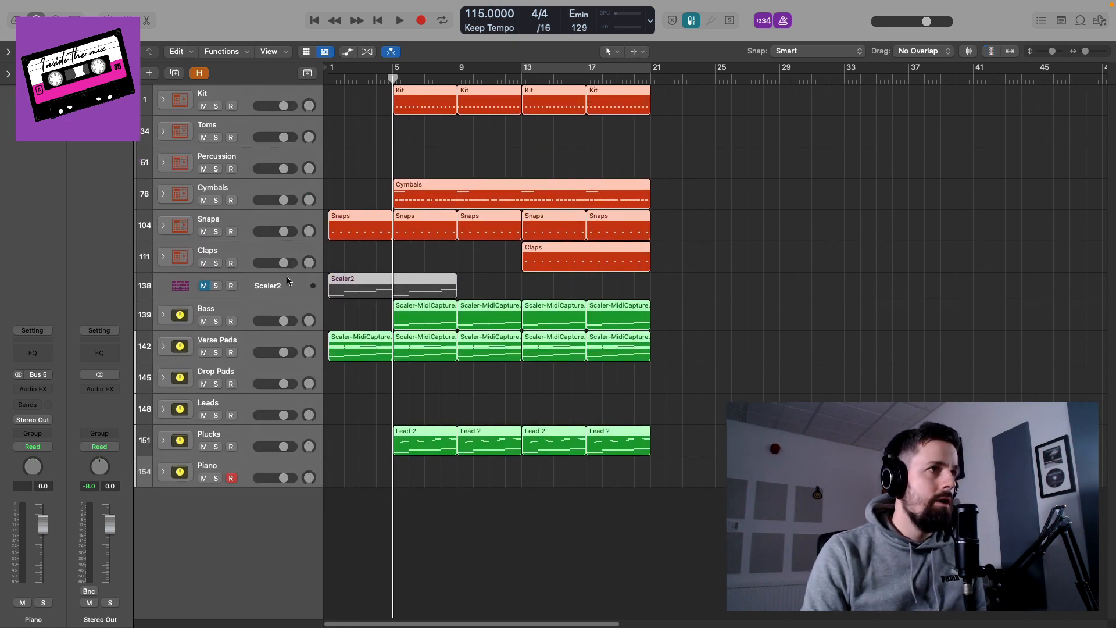
mouse_move(285, 299)
mouse_down()
mouse_move(285, 233)
mouse_move(286, 296)
mouse_up()
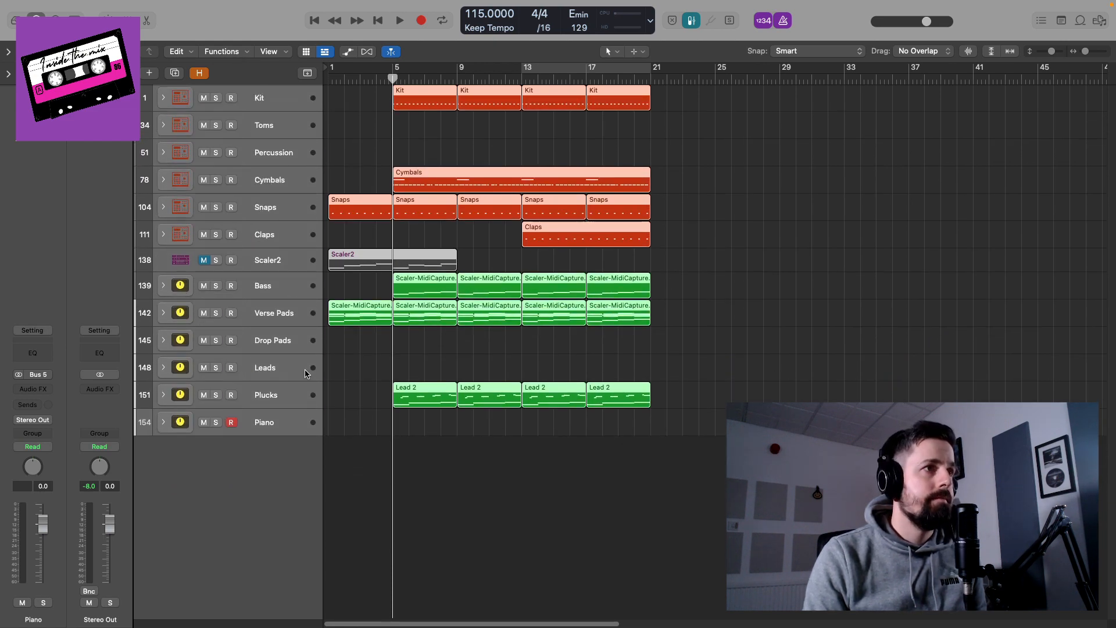
drag(304, 379, 303, 374)
click(284, 407)
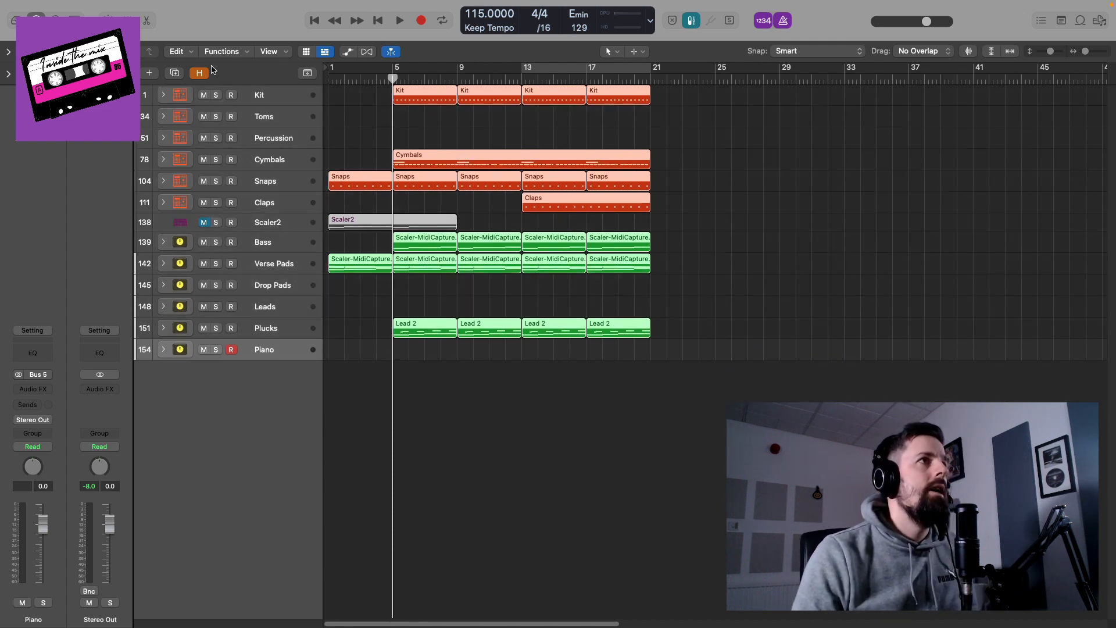
Add two new audio tracks below the Piano track
click(138, 7)
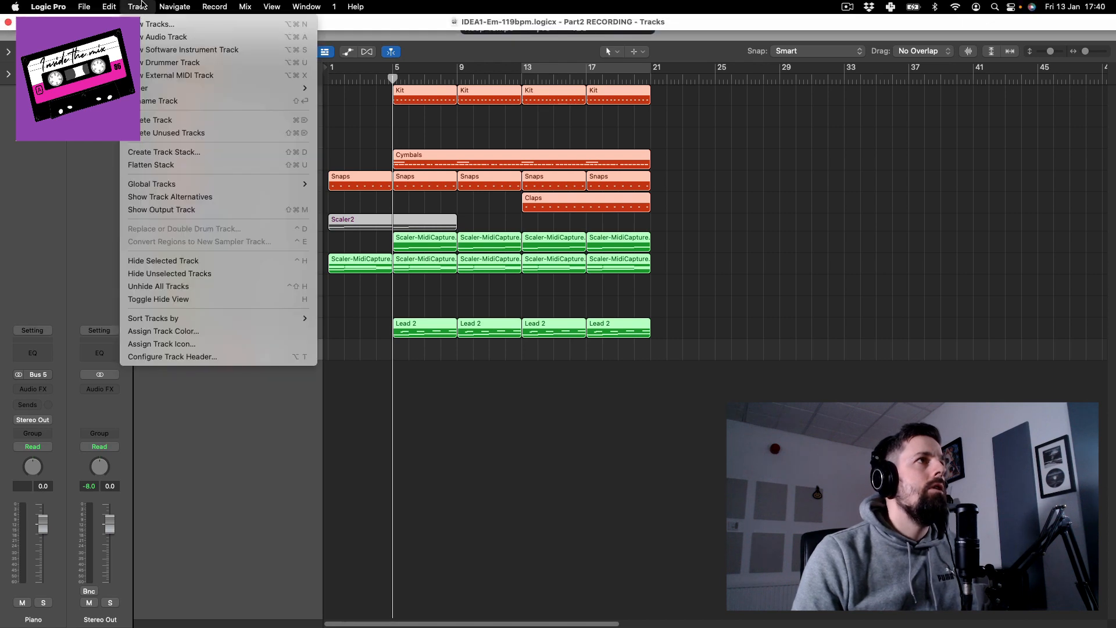
click(152, 37)
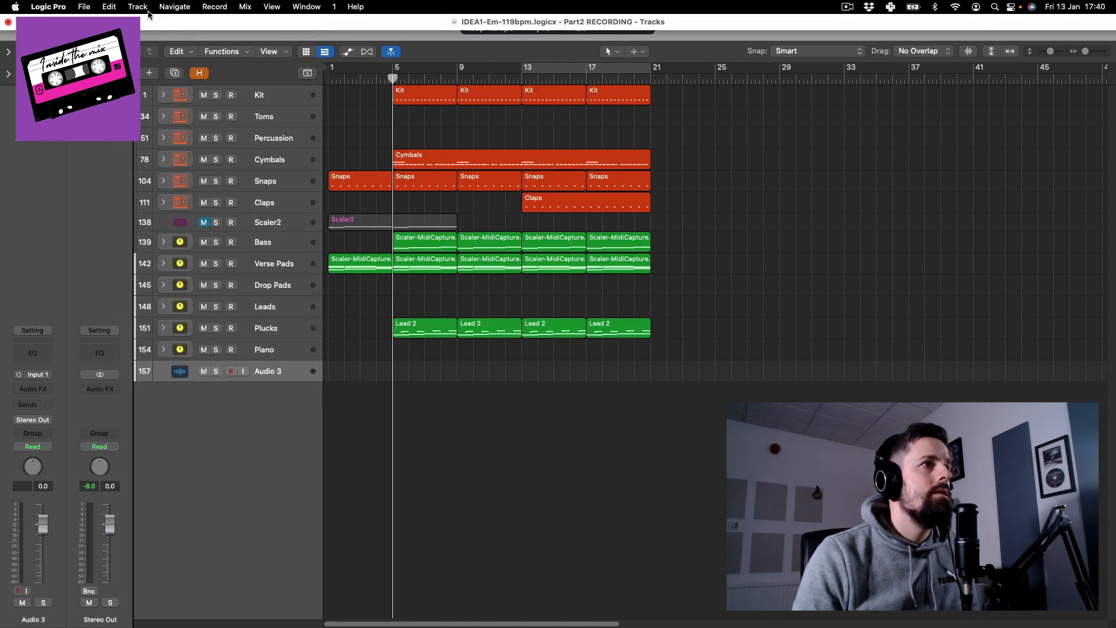
click(145, 6)
click(154, 37)
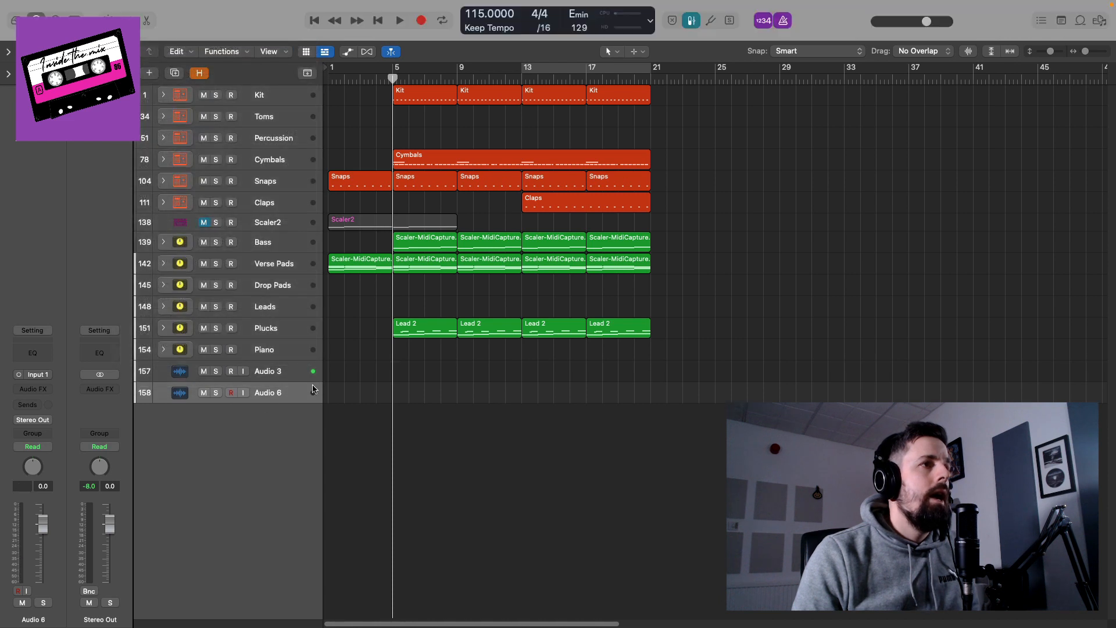
Rename the two new audio tracks as Vox 1 and Vox 2
double_click(277, 370)
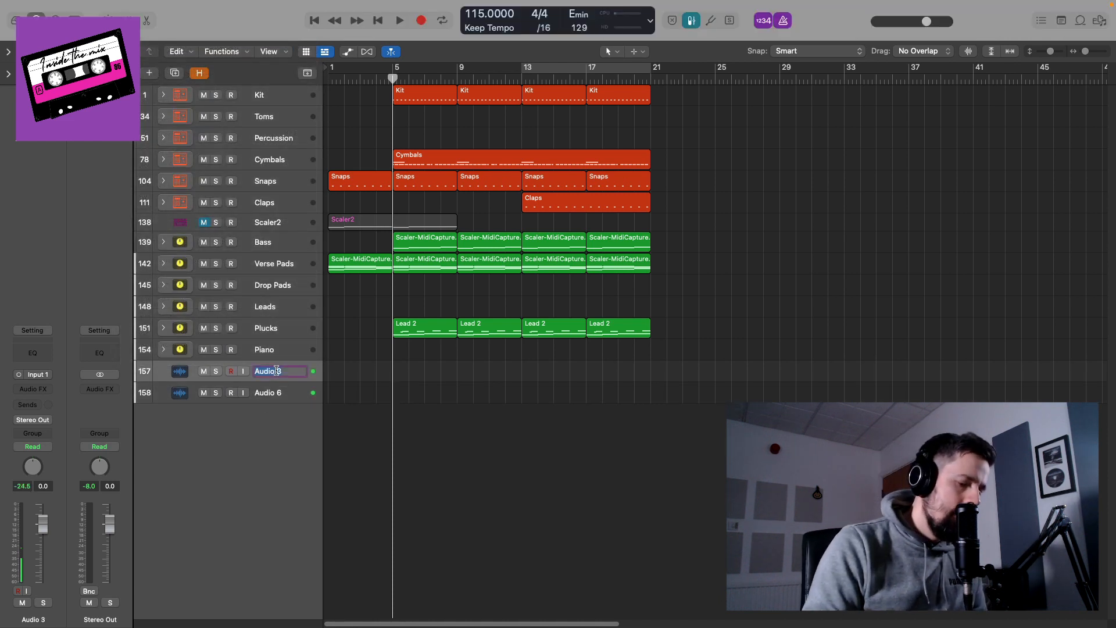
text(Vox 1)
key(Return)
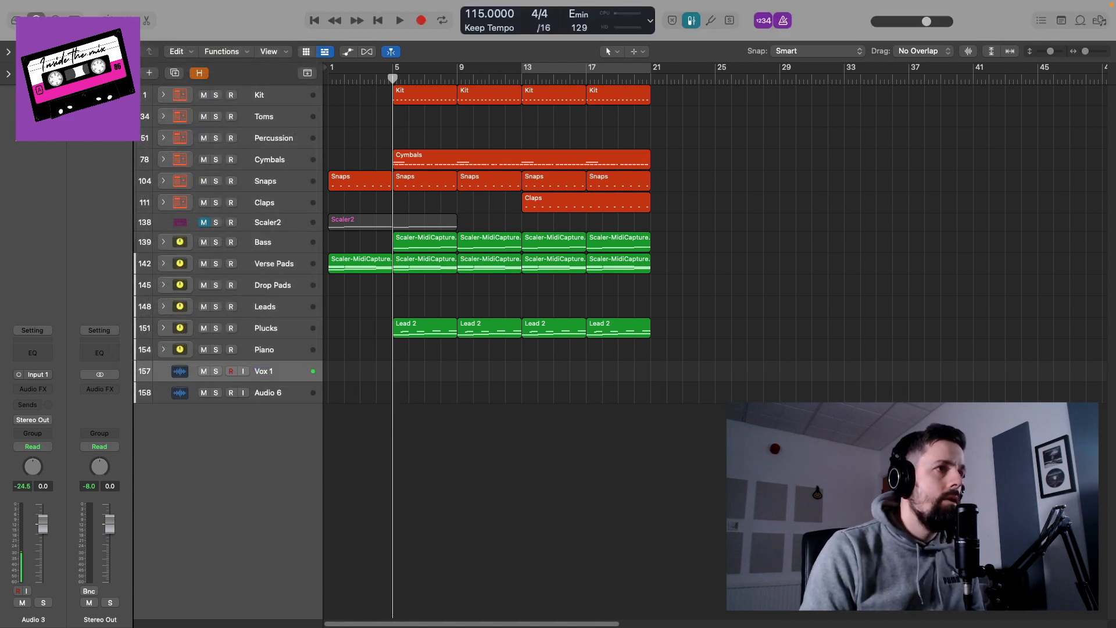
double_click(274, 393)
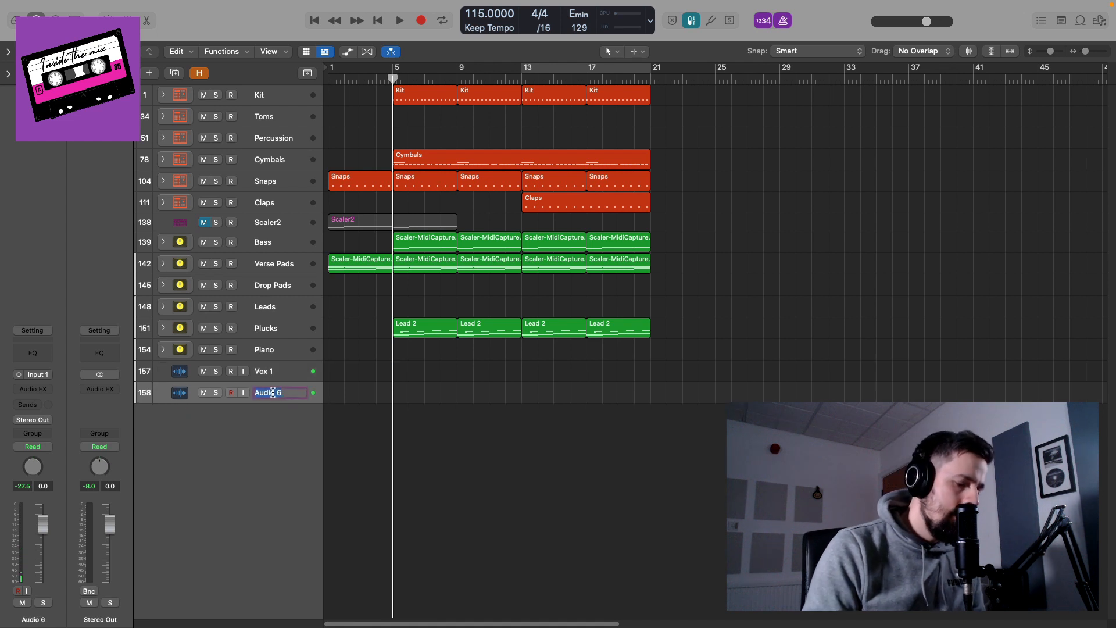
text(Vox)
key(Return)
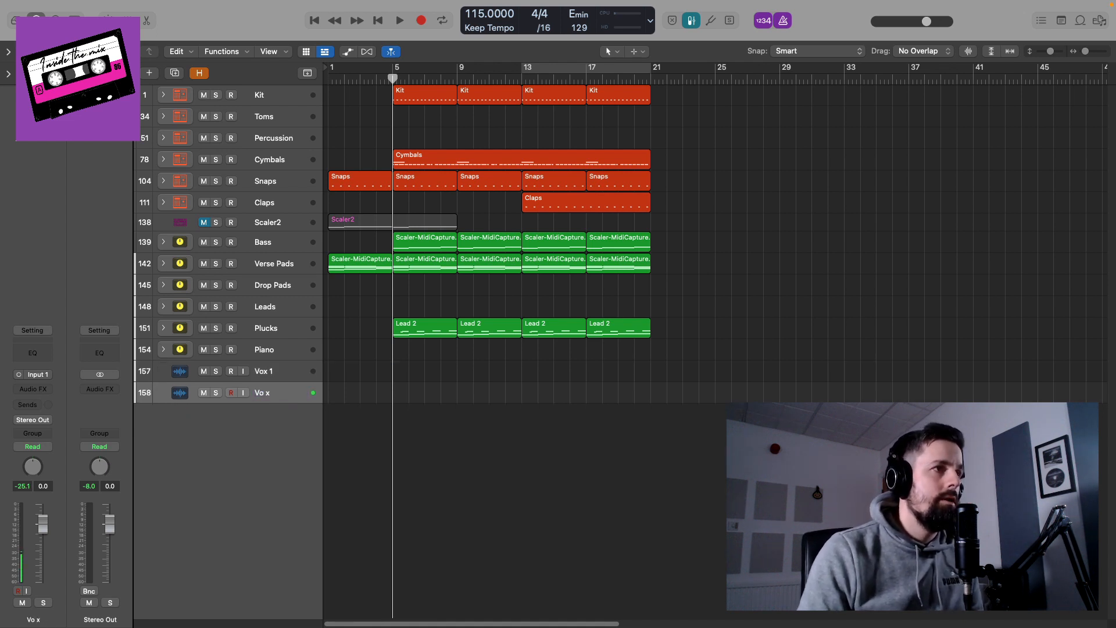
double_click(265, 399)
text(Vox 2)
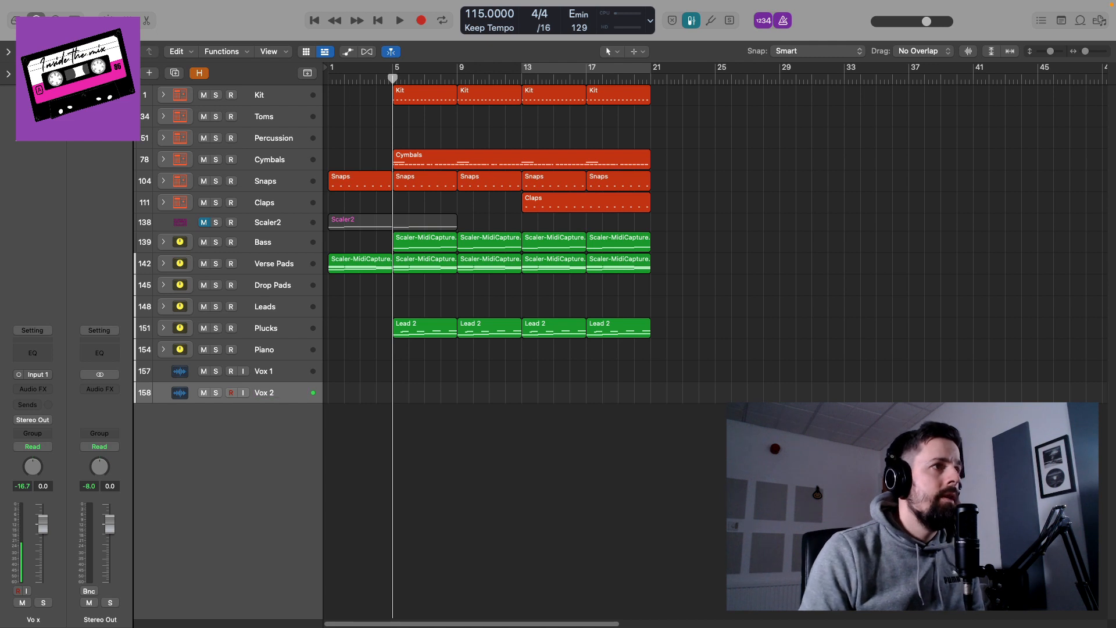
key(Return)
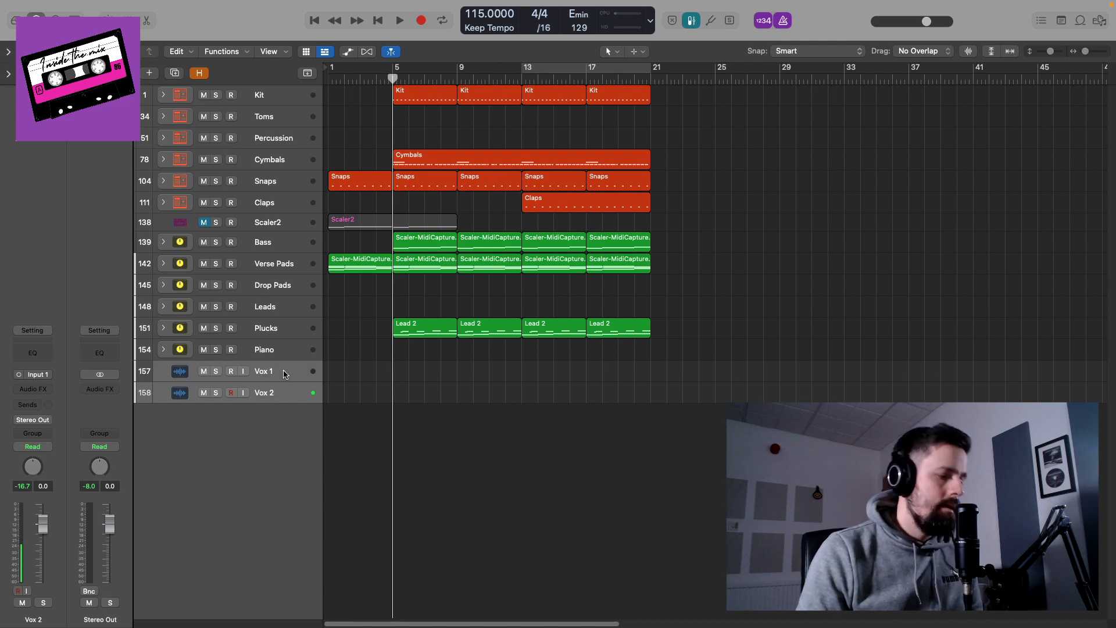
Color the Vox 1 and Vox 2 tracks magenta and give them the person-with-microphone icon
key(alt+c)
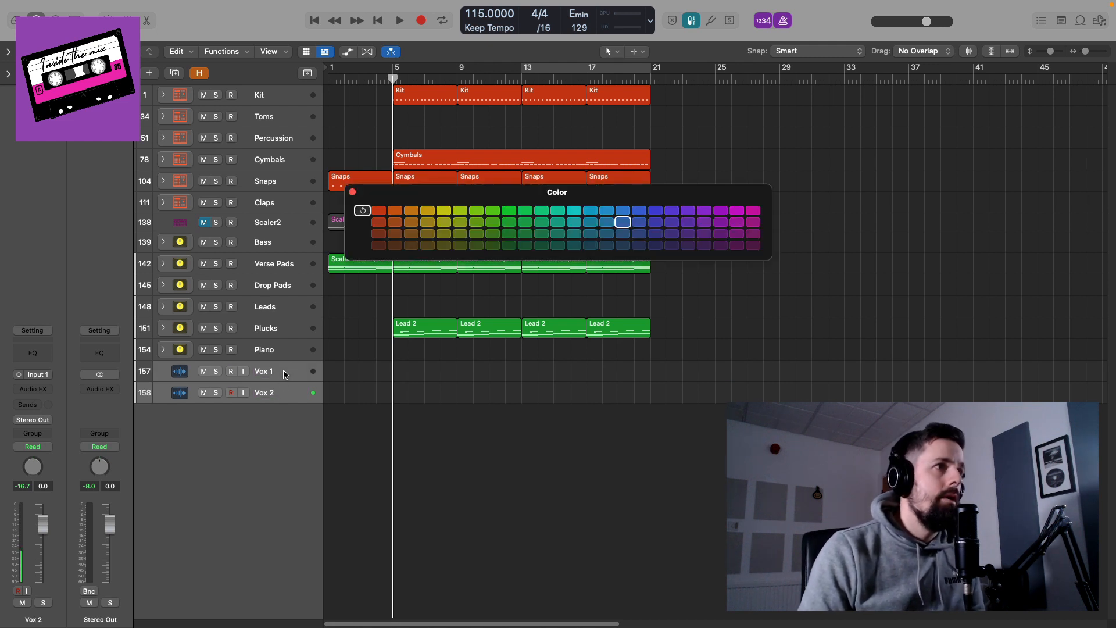
click(754, 210)
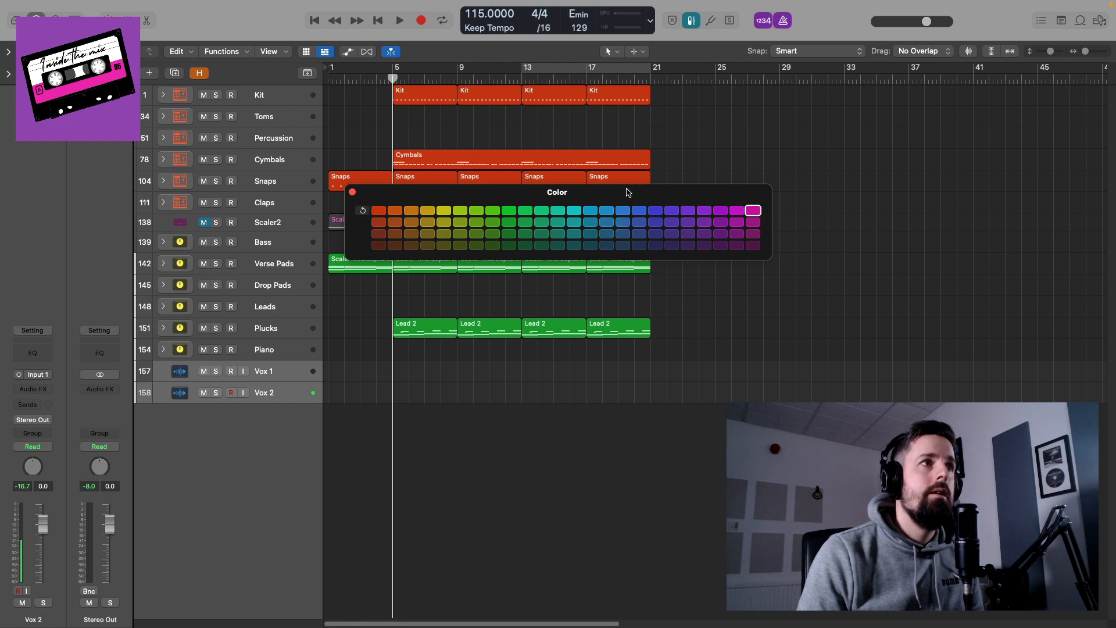
click(181, 371)
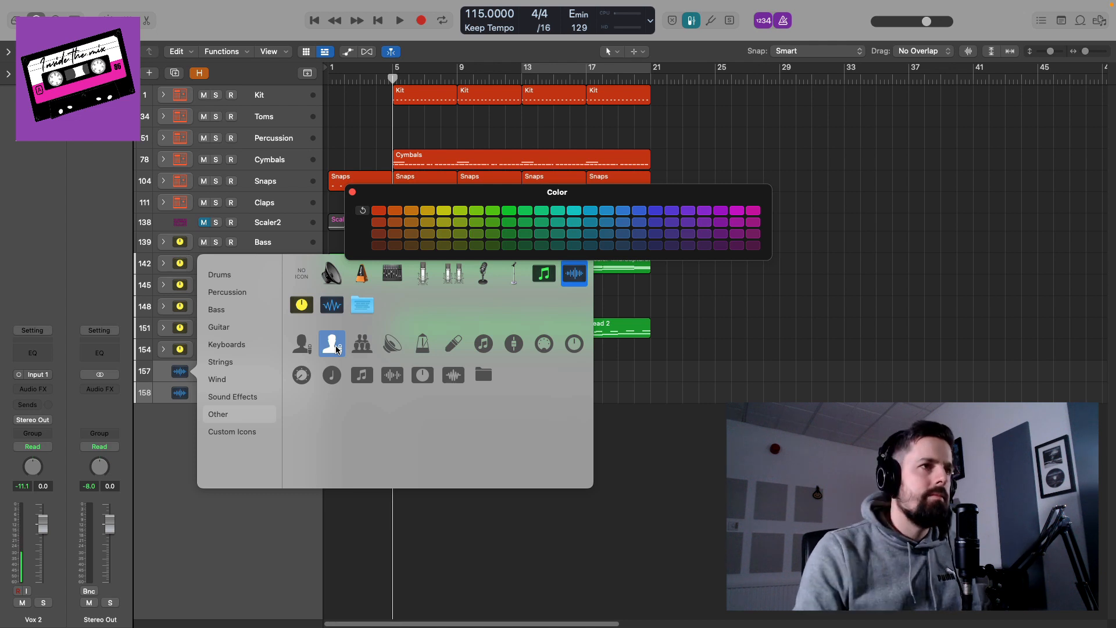
click(305, 349)
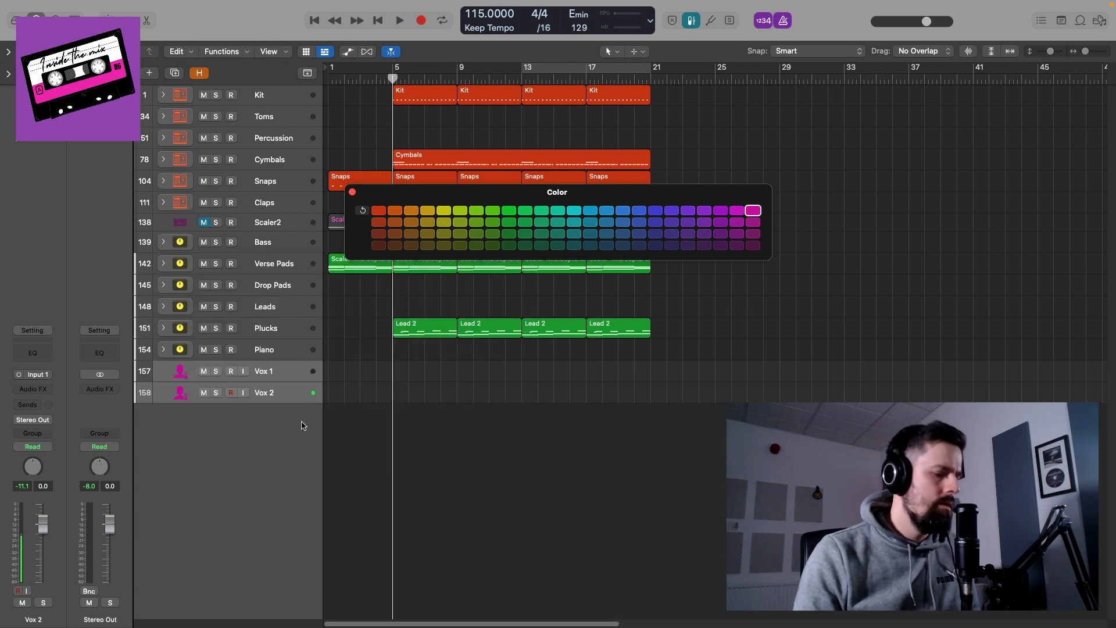
key(x)
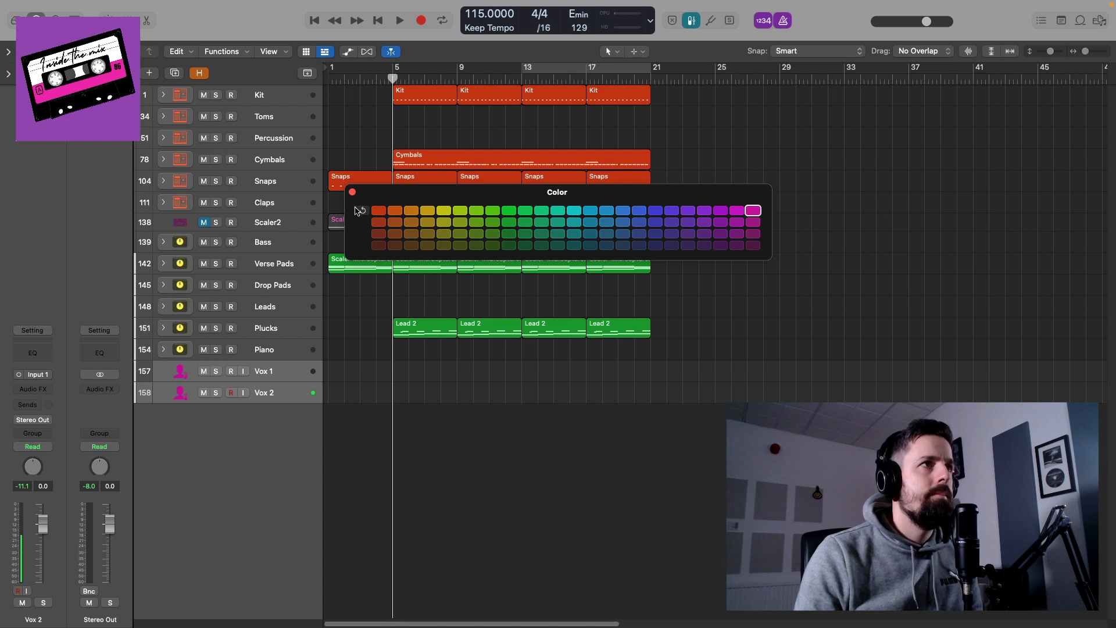
click(352, 192)
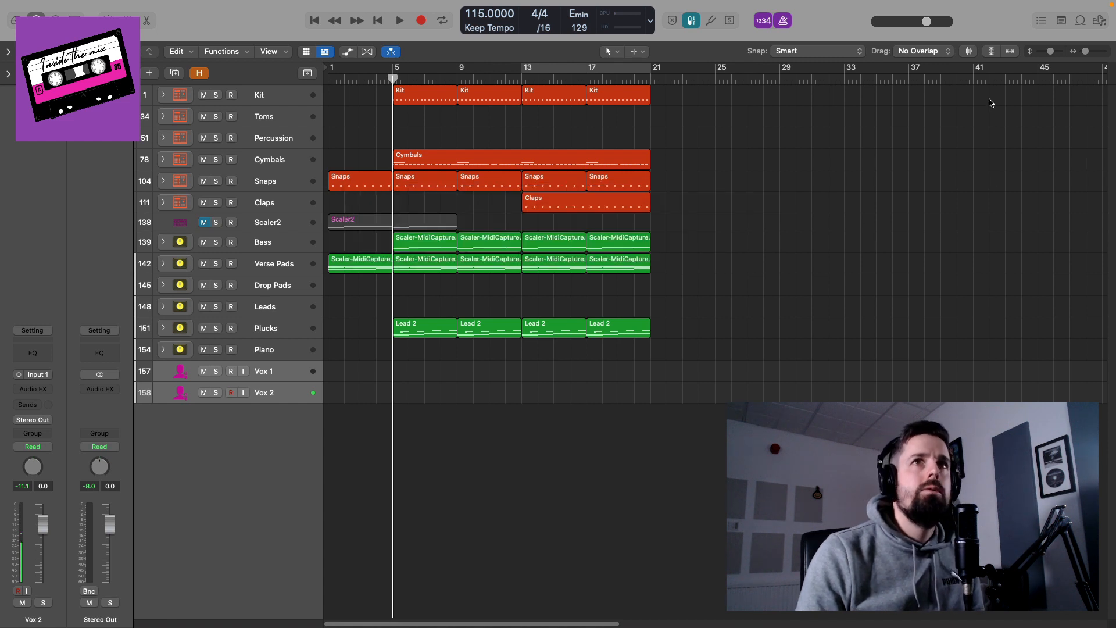
Browse to the One Shots folder of SD_OMNIVOX_2_Sample_Pack and preview SD_Omnivox2_oneshot_066_Em.wav
click(1103, 20)
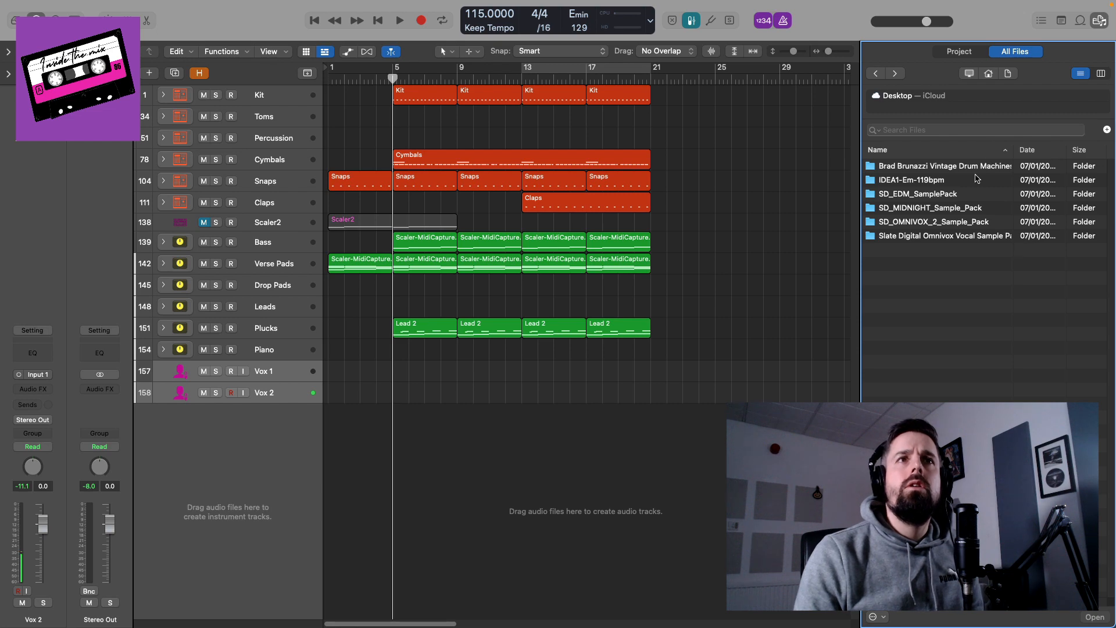
double_click(937, 222)
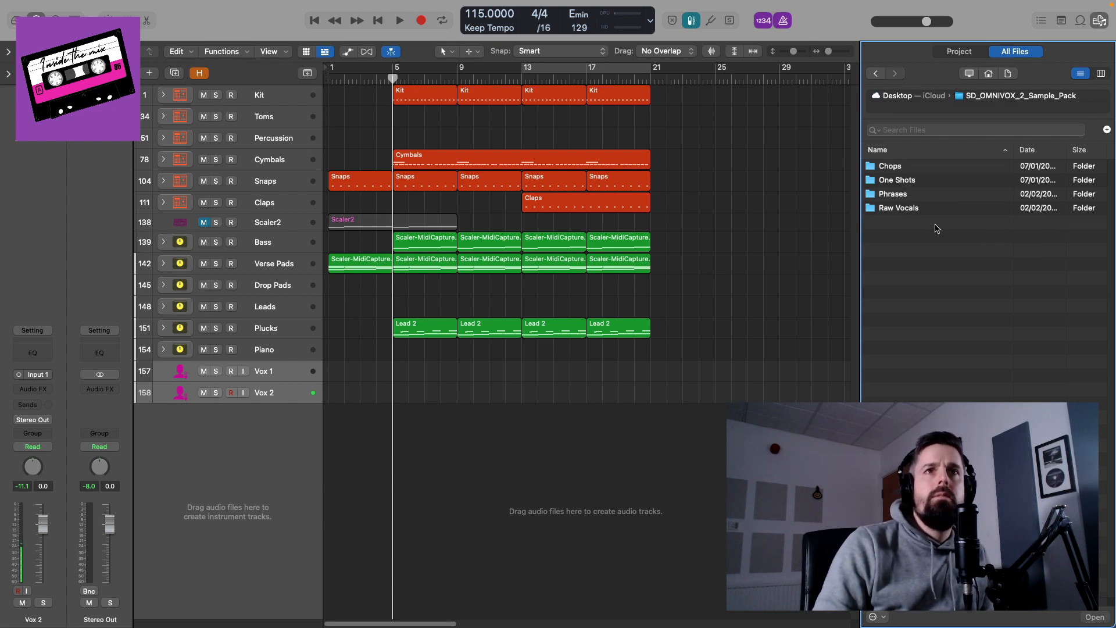
double_click(907, 184)
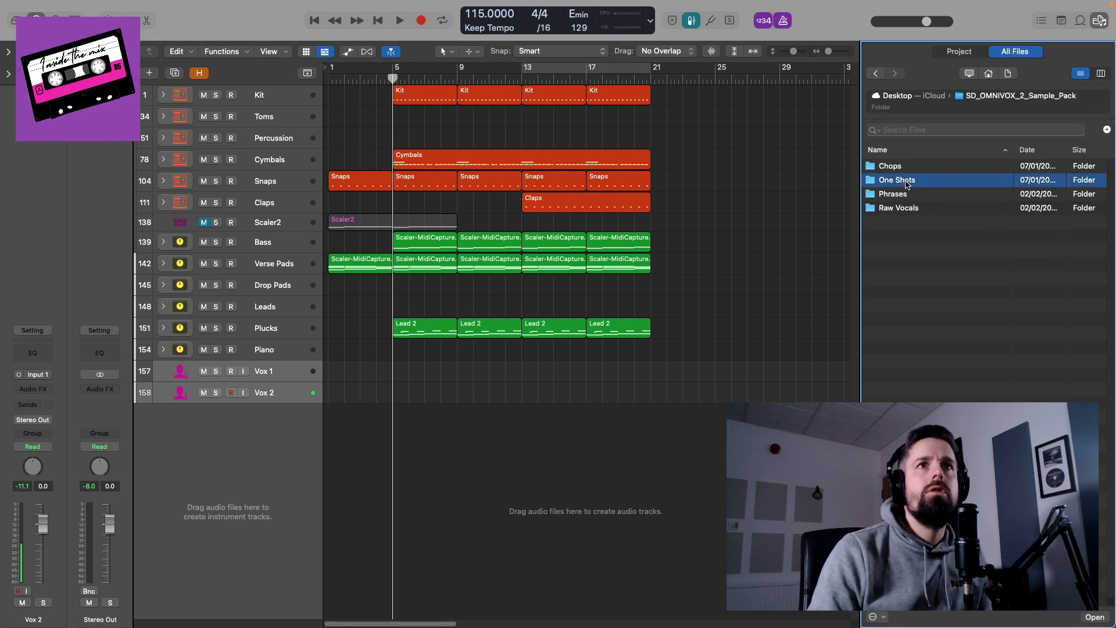
scroll(1010, 296, down, 15)
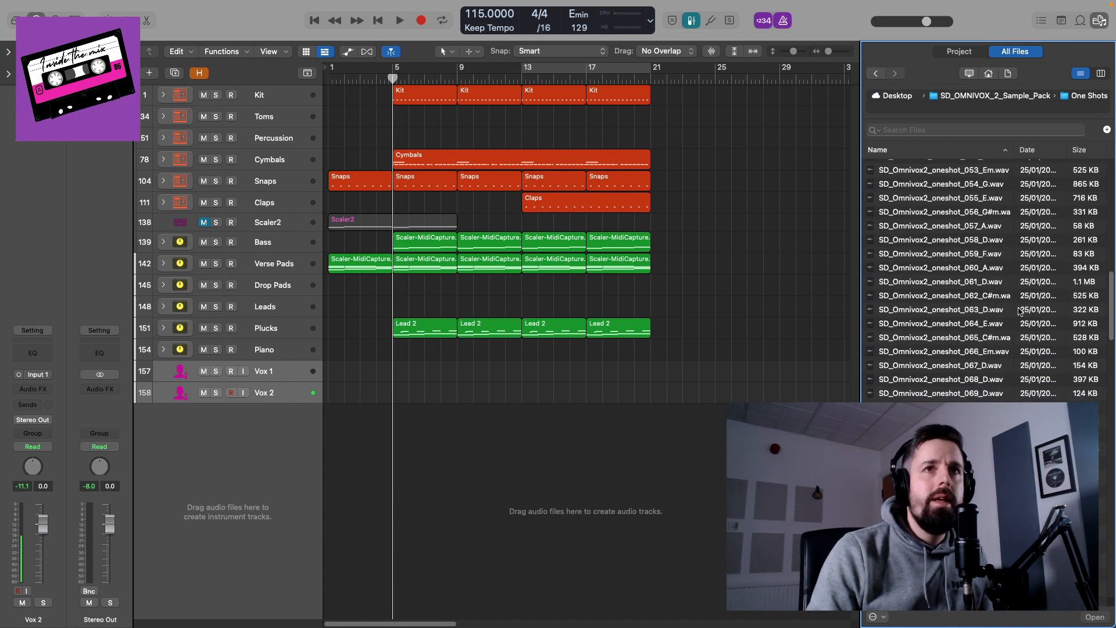
click(986, 352)
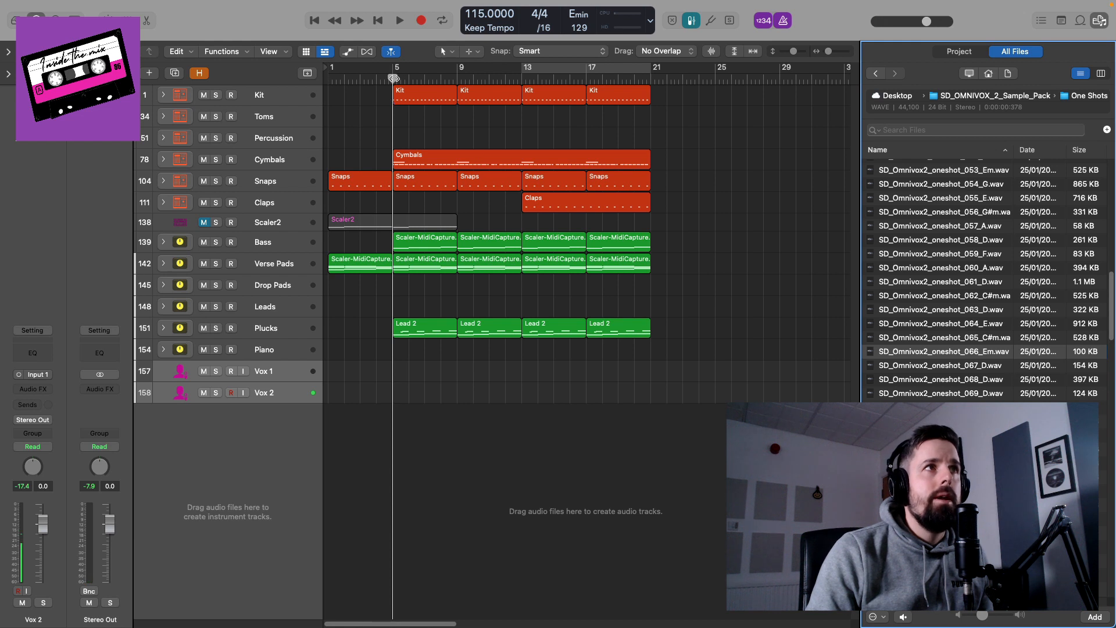
Select the regions from bar 5 onward and set the cycle range from bar 5 to bar 21
click(394, 79)
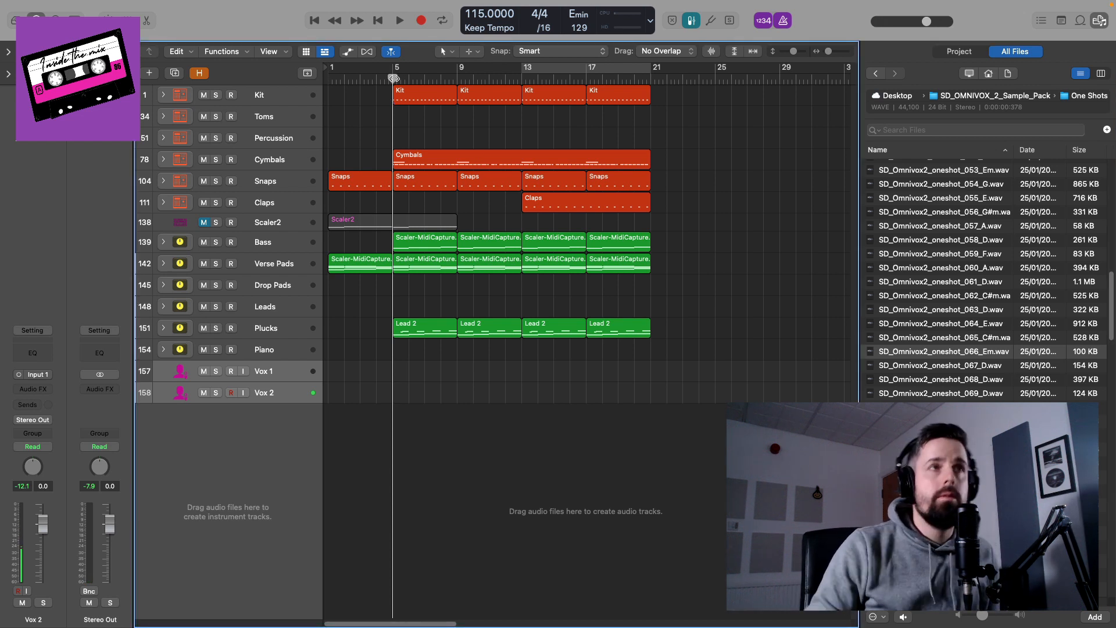
drag(659, 374, 429, 104)
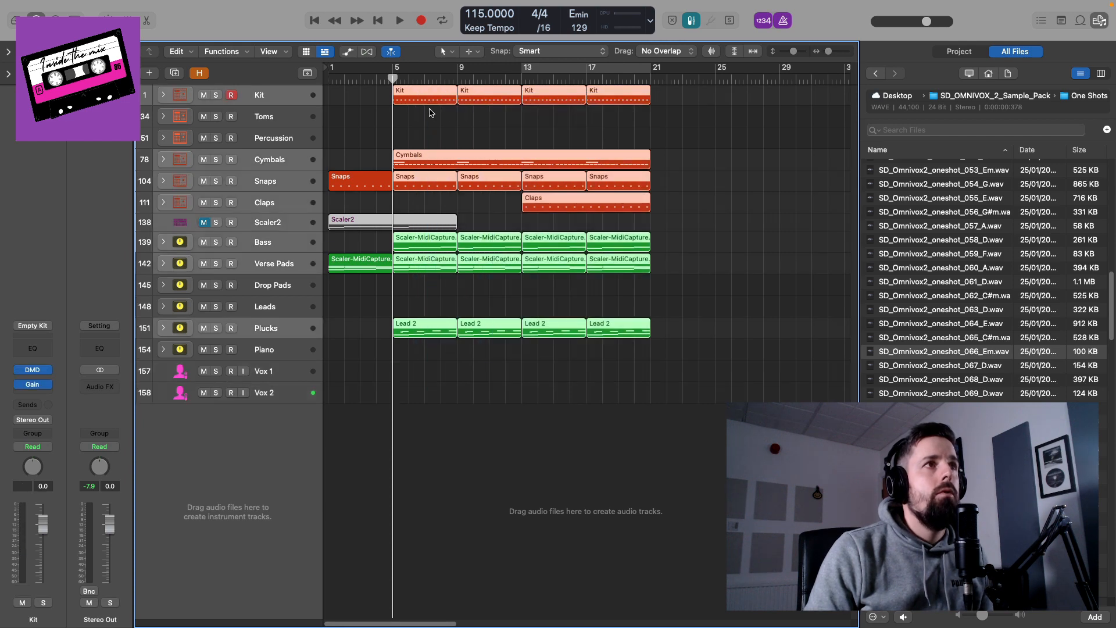
click(671, 284)
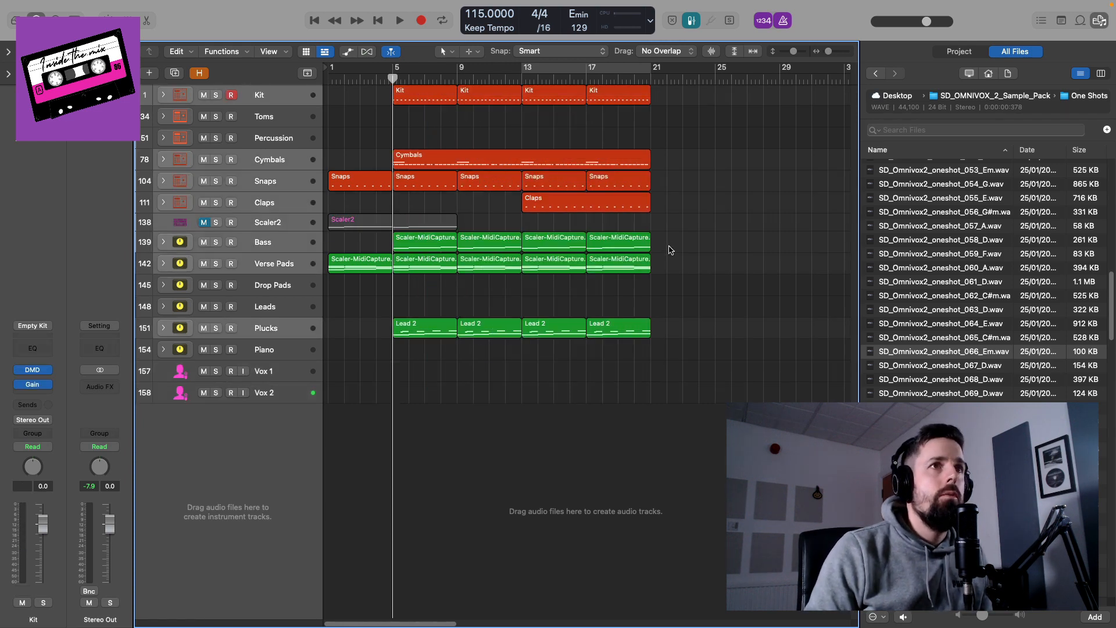
drag(703, 340, 442, 102)
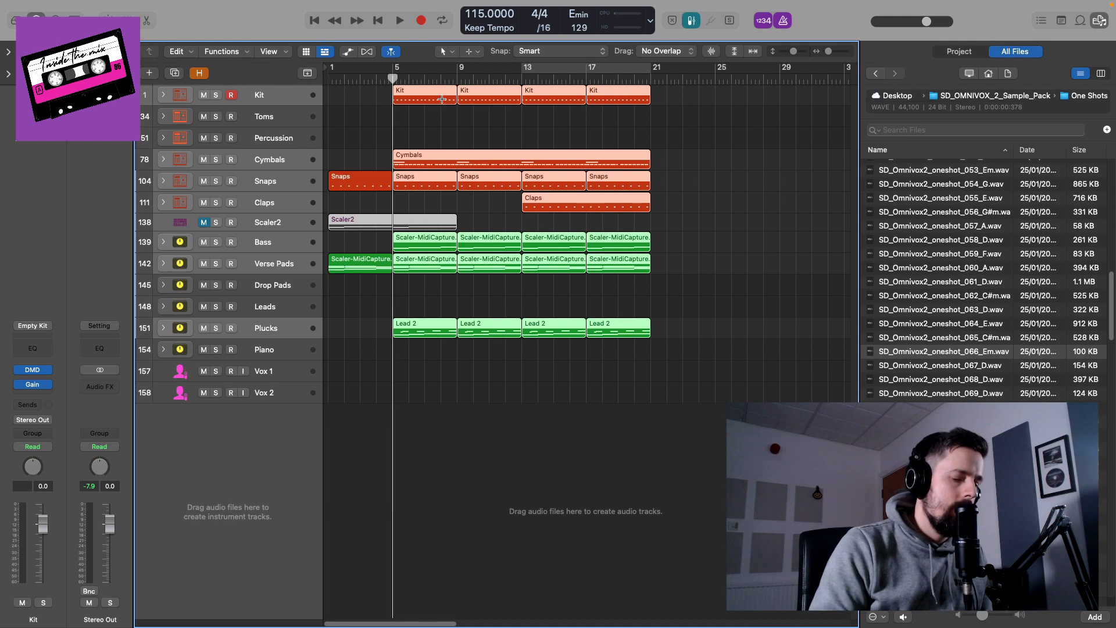
key(u)
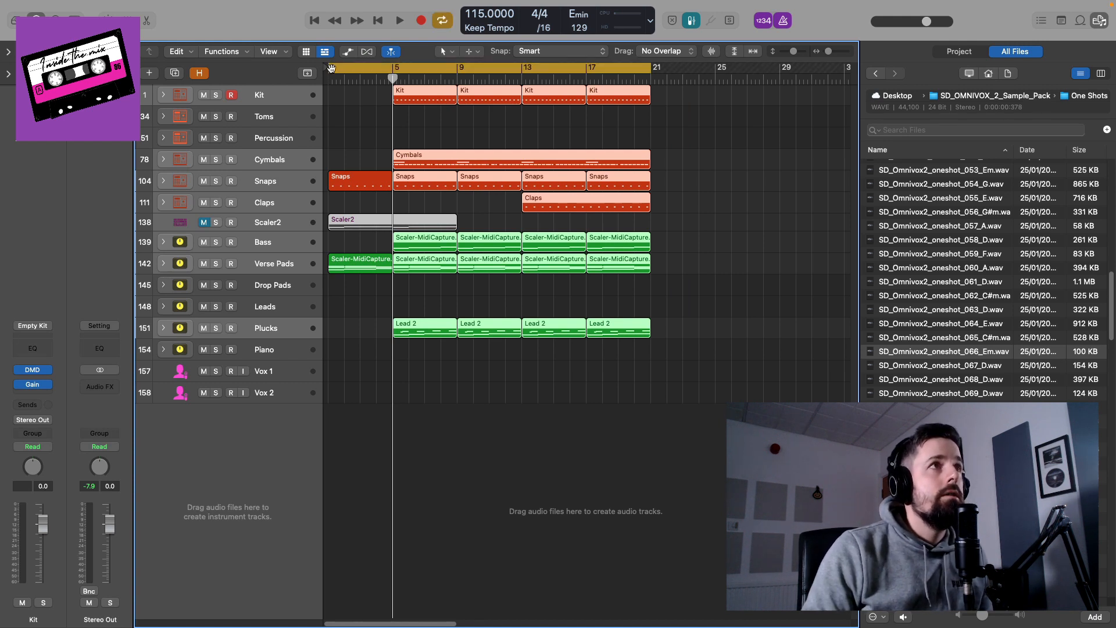
drag(329, 71, 394, 71)
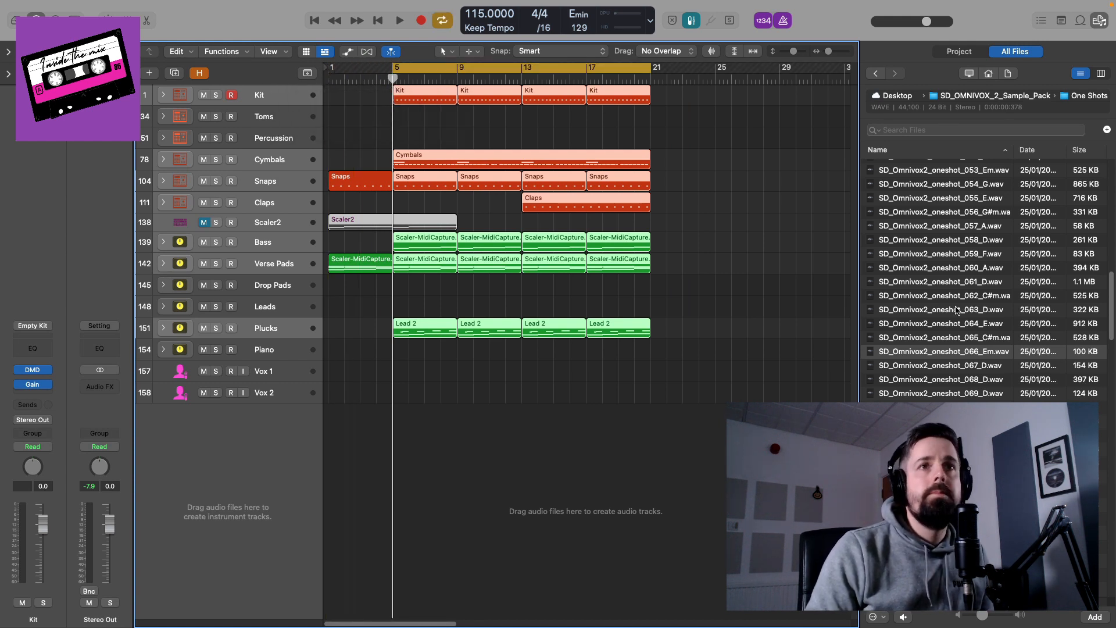
Play the looped section while browsing the one-shots, and preview SD_Omnivox2_oneshot_053_Em.wav
key(space)
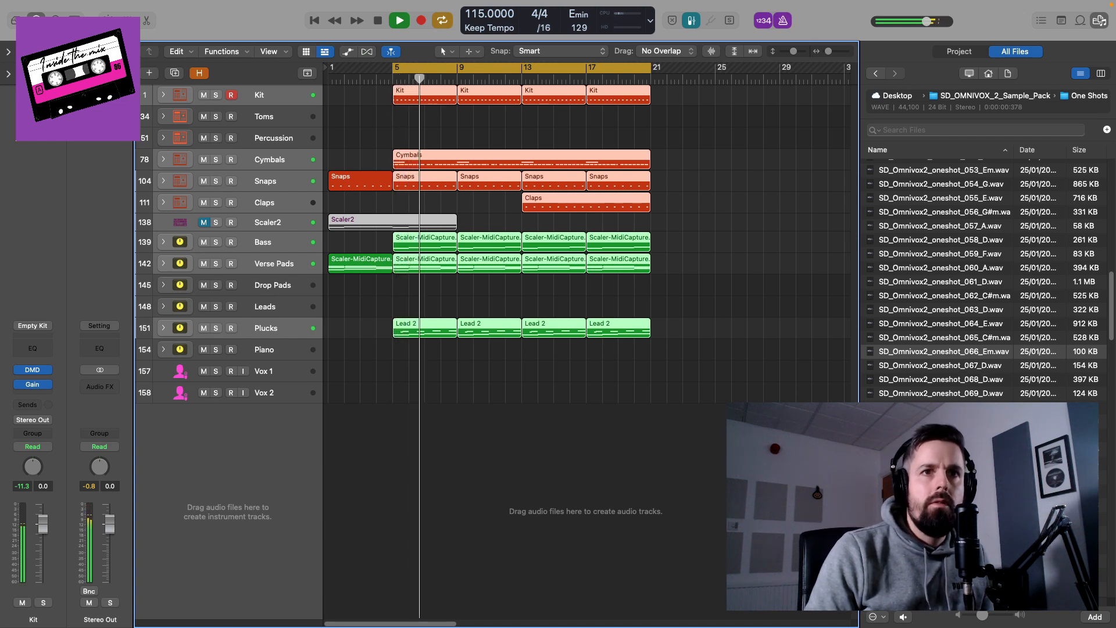
scroll(982, 279, down, 3)
scroll(942, 244, down, 10)
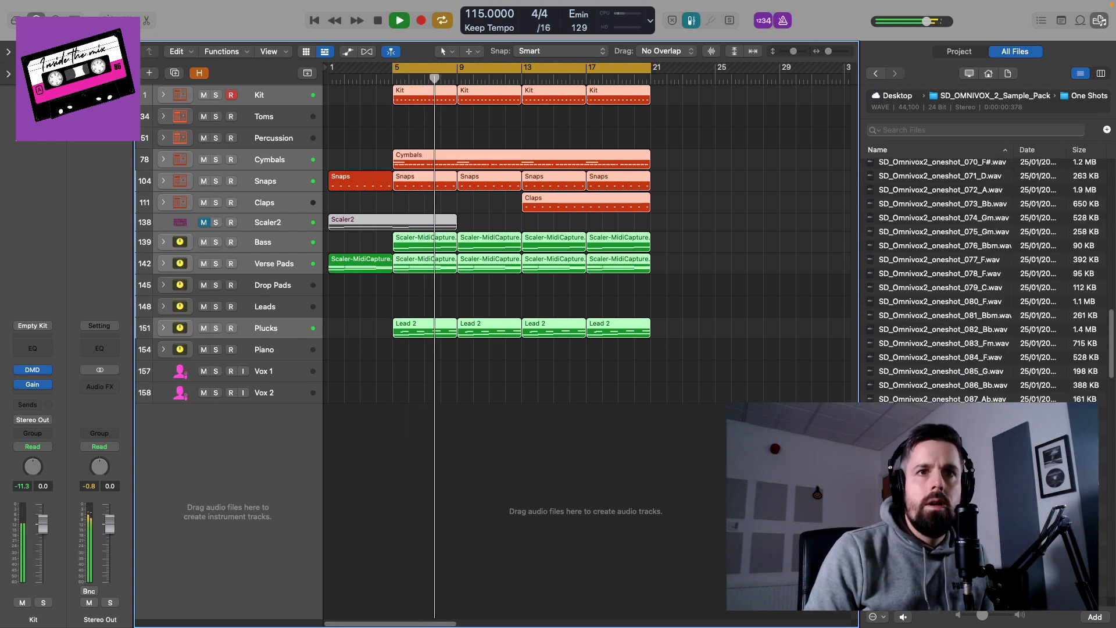
scroll(942, 279, down, 5)
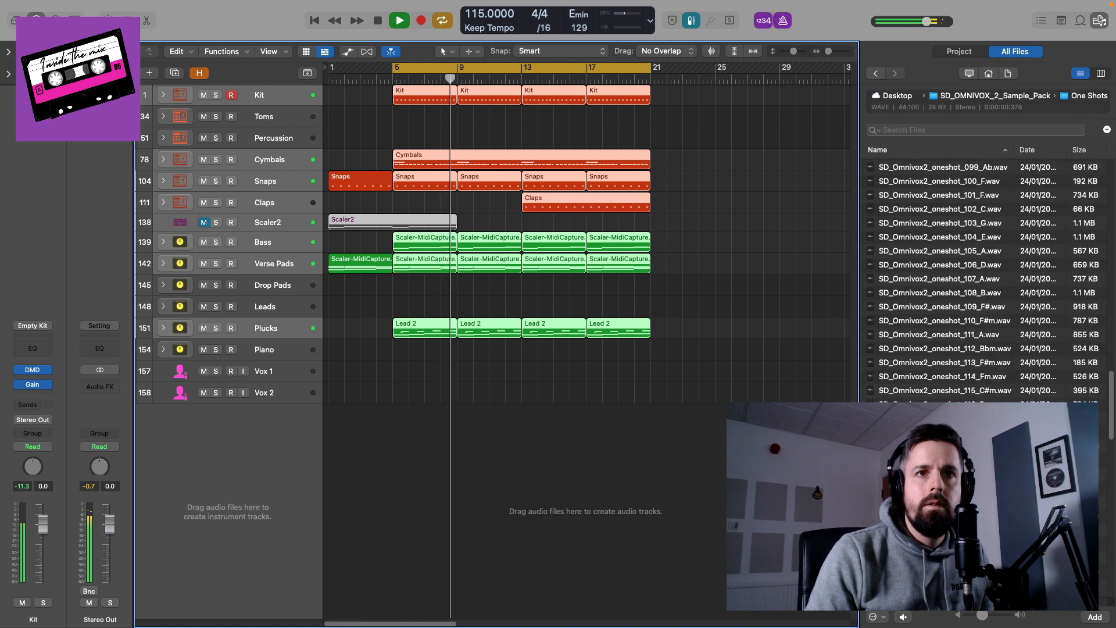
scroll(942, 279, down, 6)
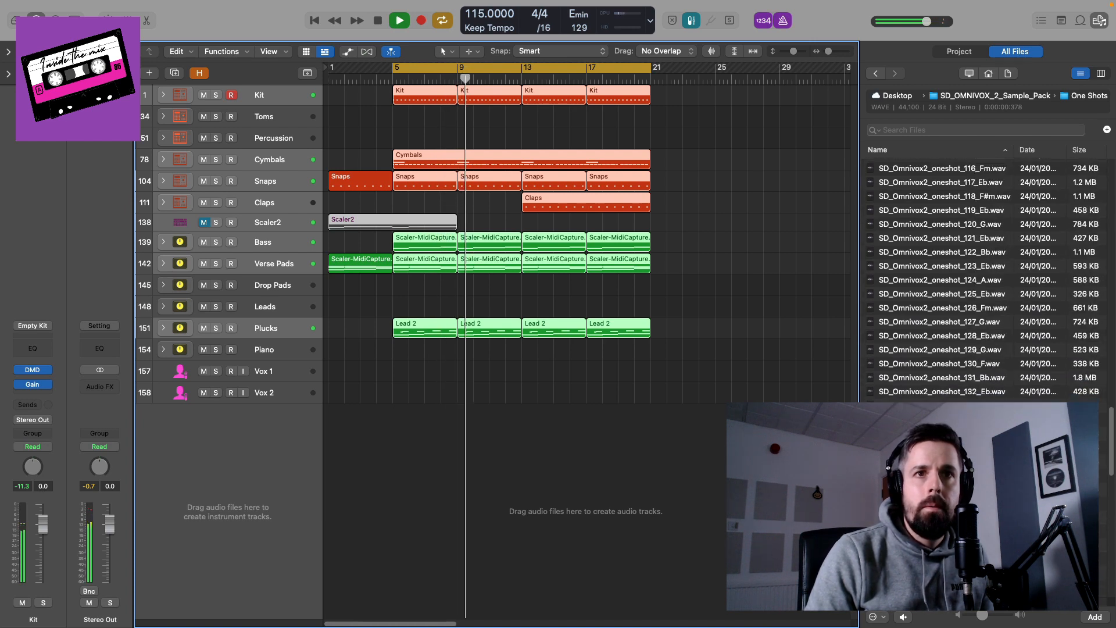
scroll(941, 278, up, 20)
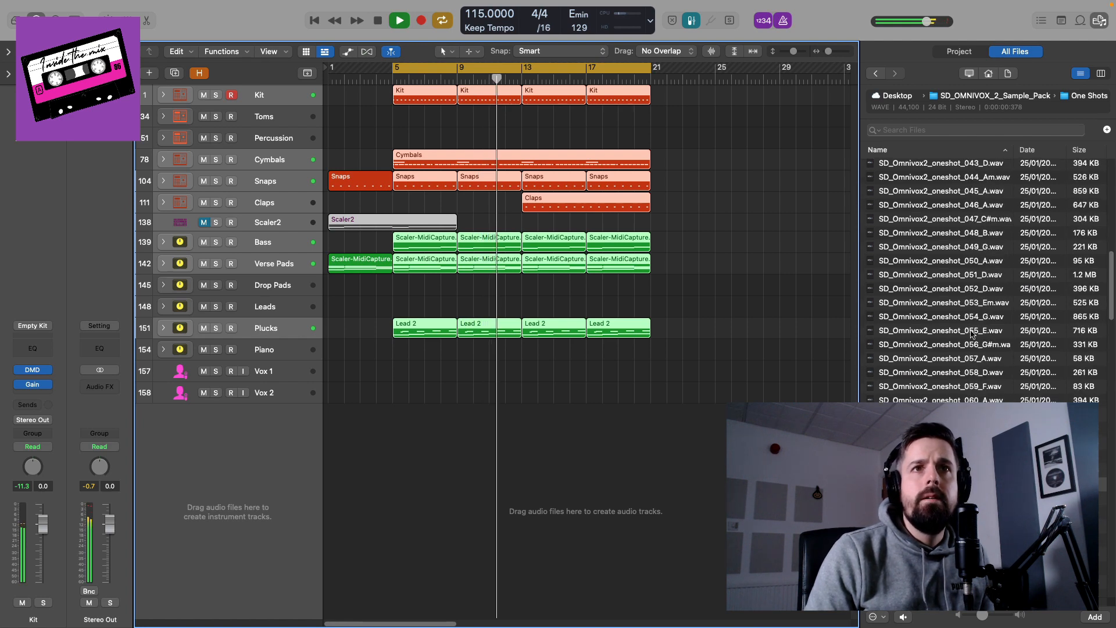
click(975, 310)
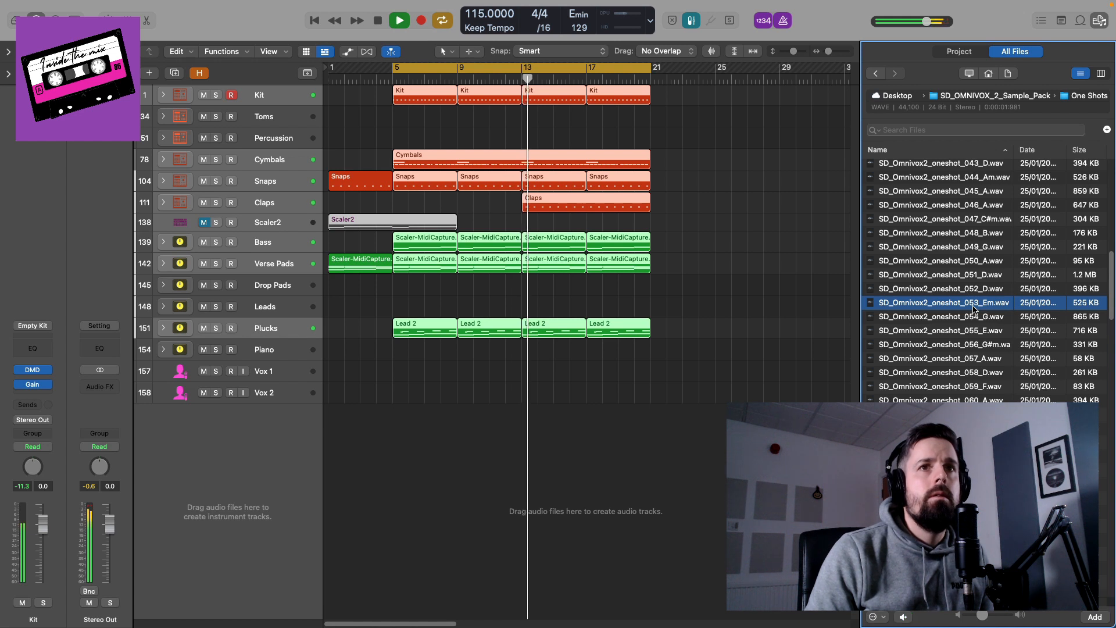
click(973, 308)
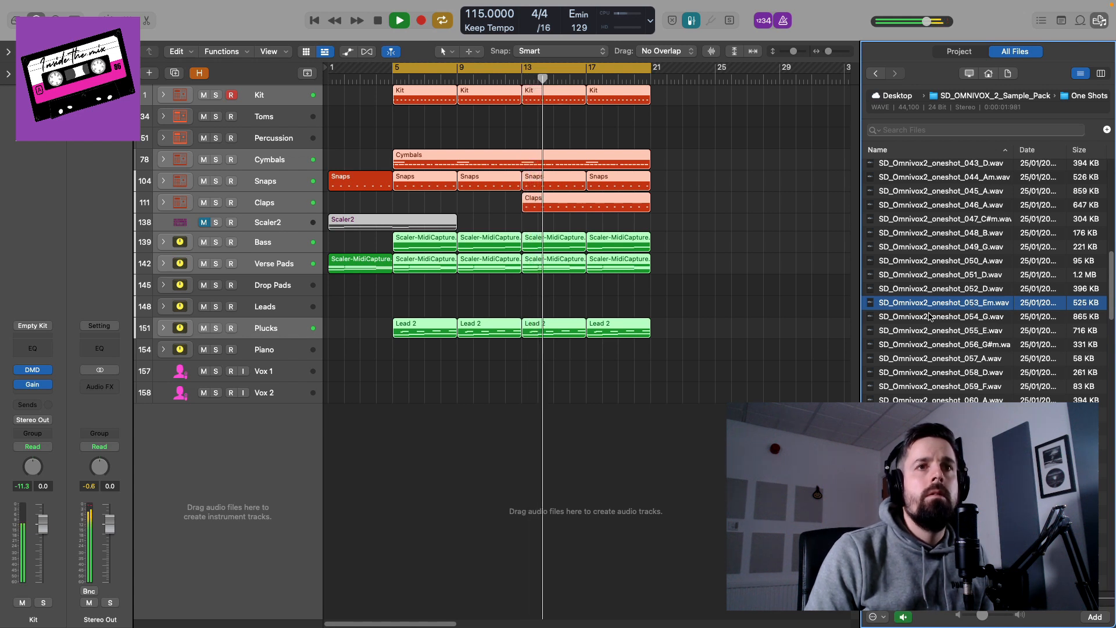
key(space)
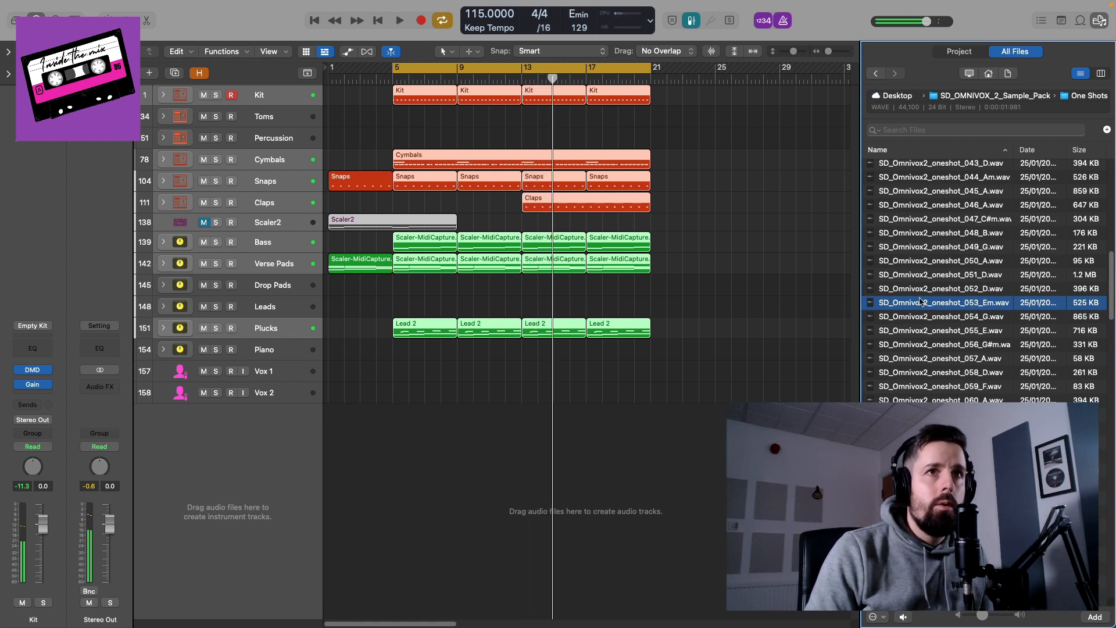
Place SD_Omnivox2_oneshot_053_Em.wav on Vox 1 at bar 5, converting the track format to stereo, and close the file browser
drag(934, 302, 424, 369)
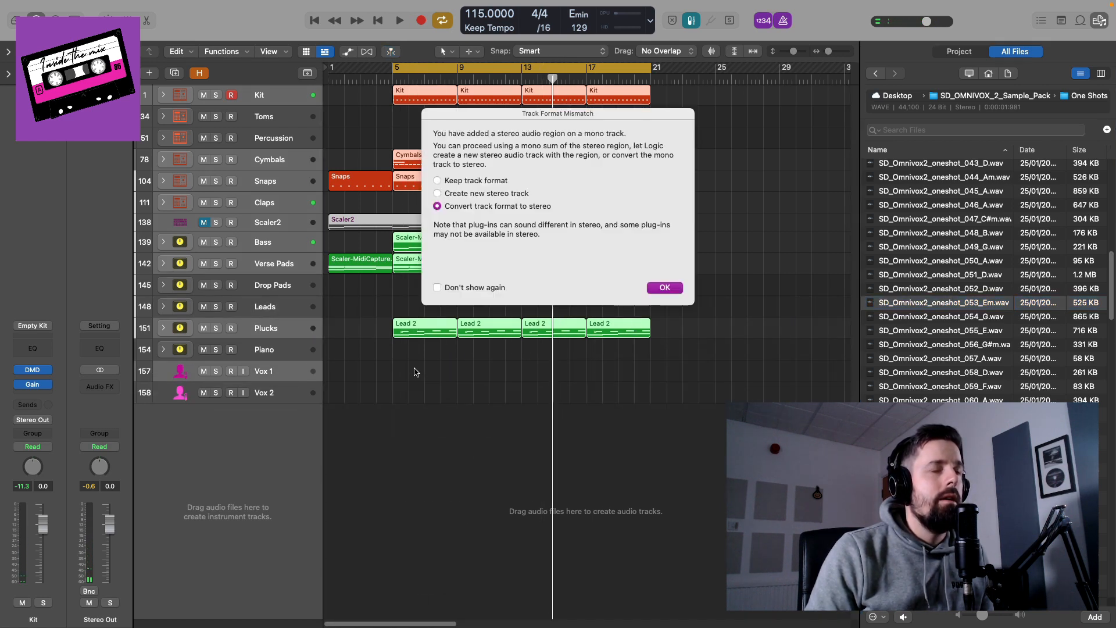
click(668, 288)
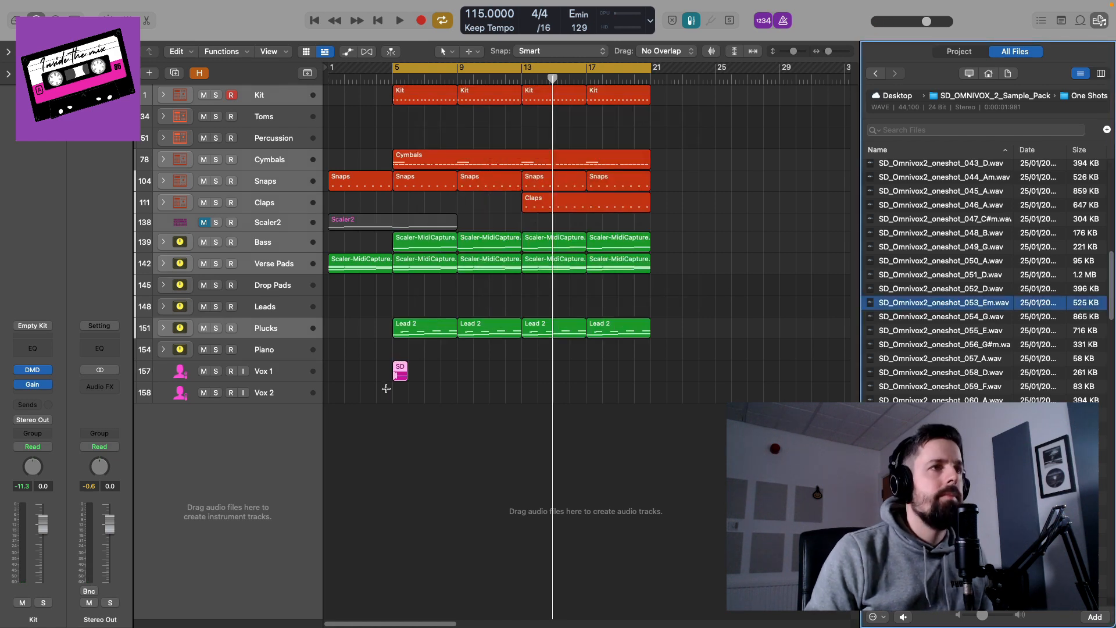
click(510, 340)
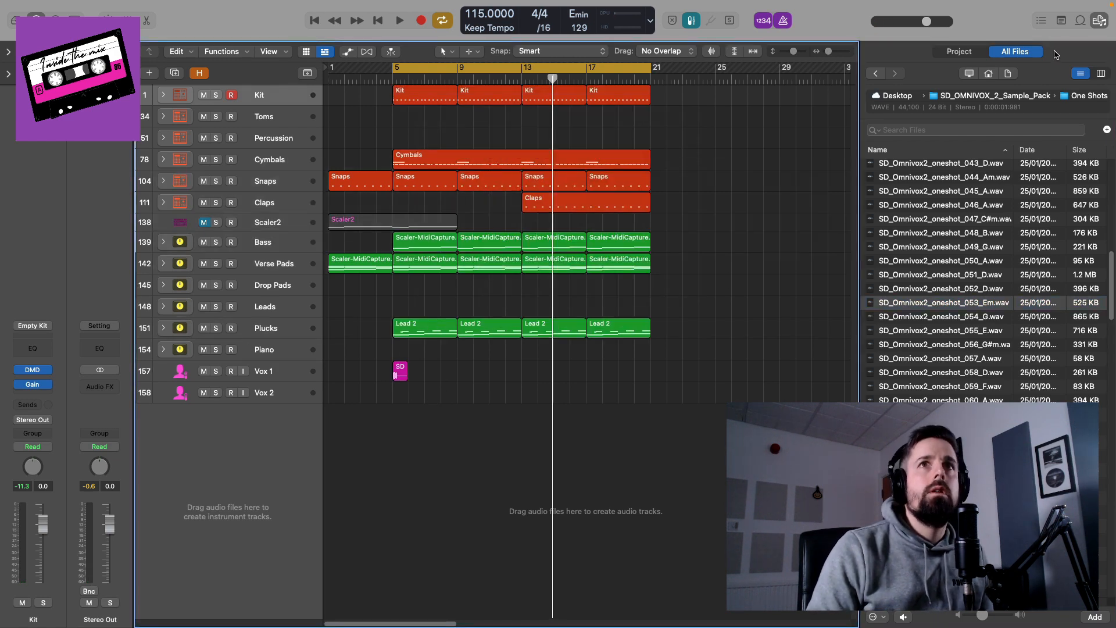
click(1100, 21)
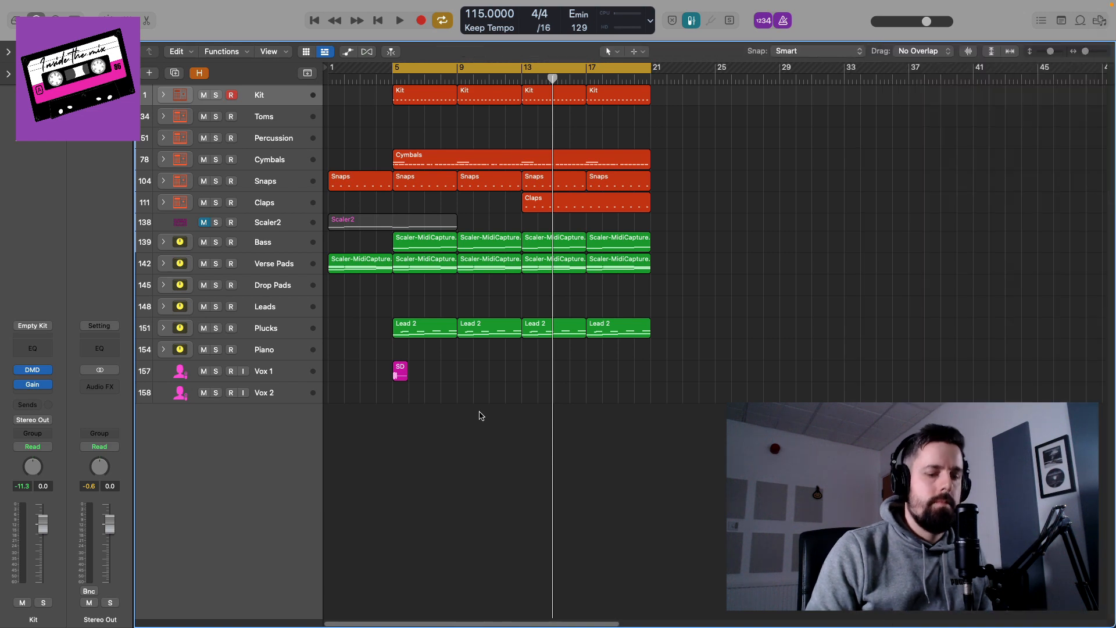
Enlarge the Vox 1 track and copy its one-shot region from bar 5 to bars 9, 13 and 17
key(super+Right)
key(super+Right)
key(super+Right)
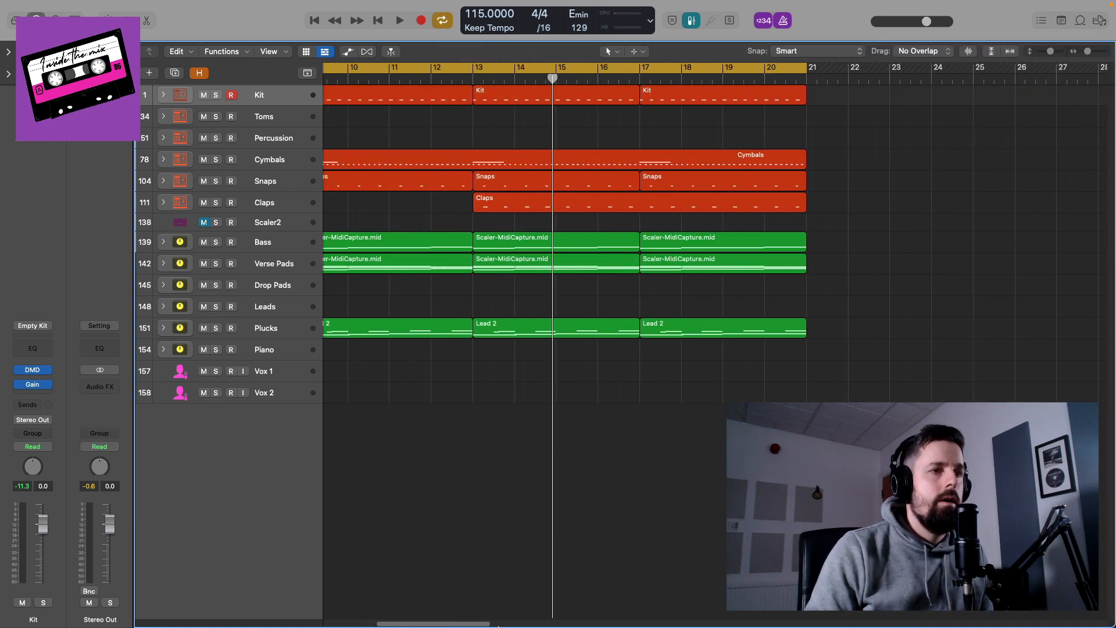
drag(482, 625, 437, 625)
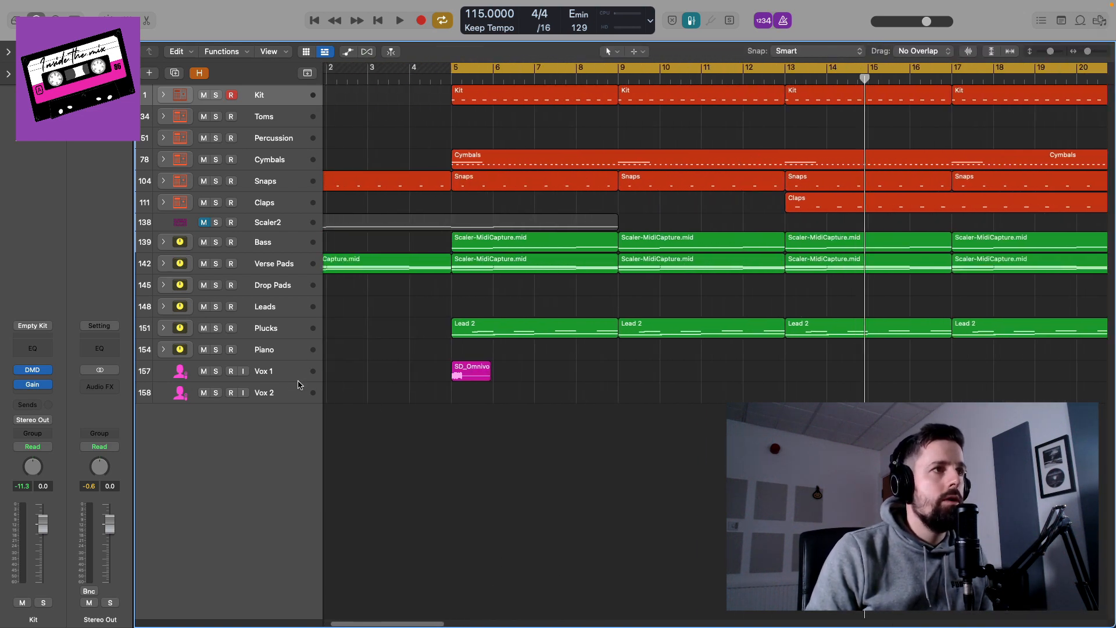
drag(298, 384, 296, 439)
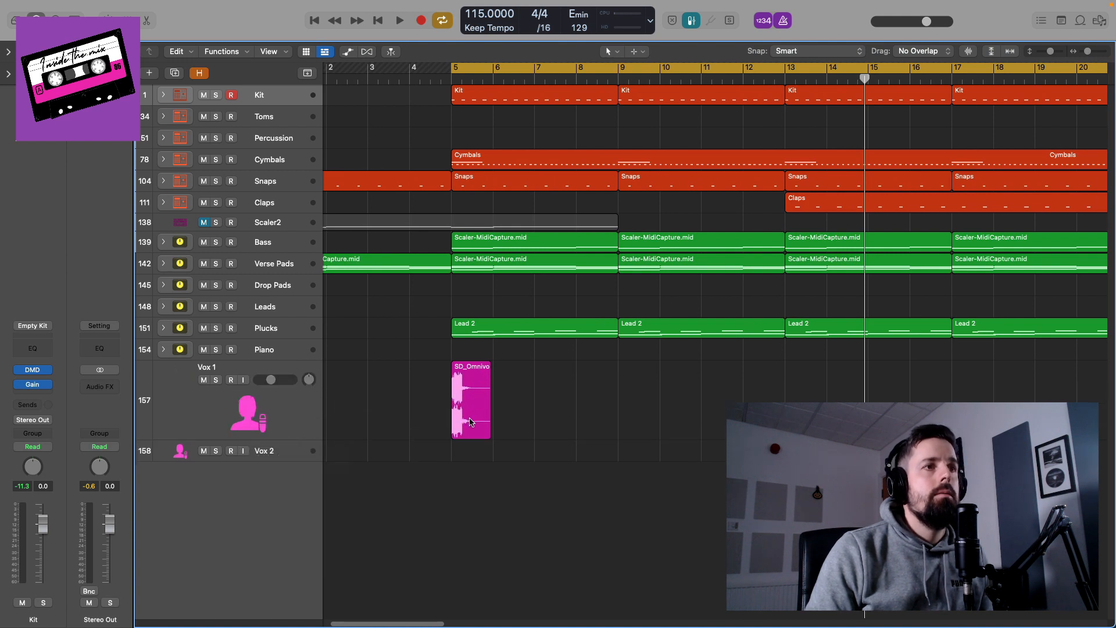
drag(471, 421, 976, 396)
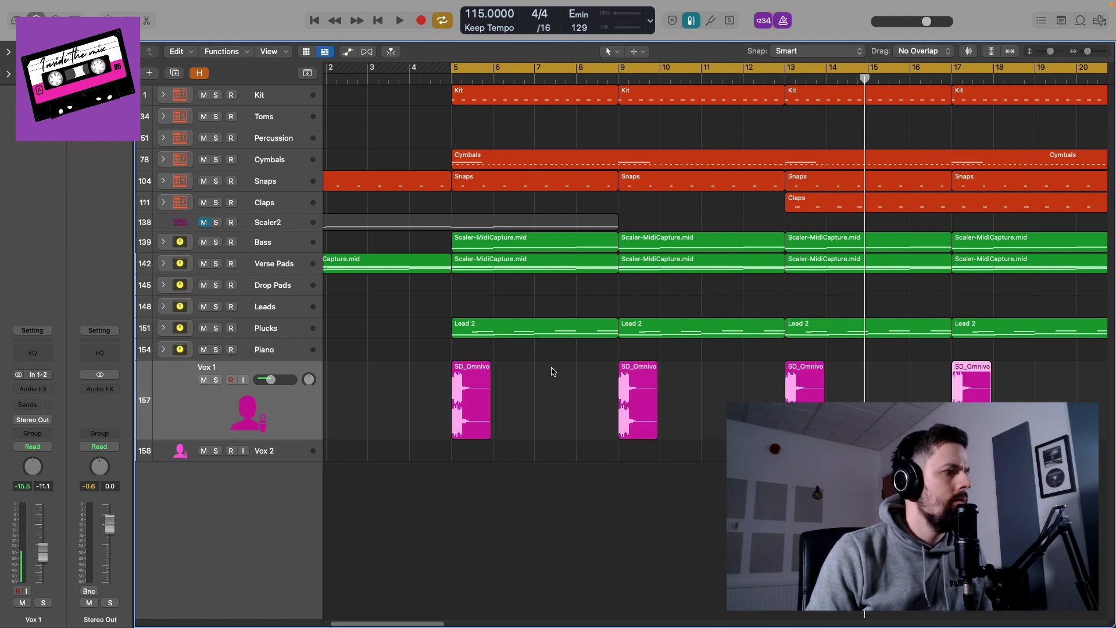
Audition the vocal one-shots with the section, reduce the Vox 1 track height, and set the Vox 1 volume to 0.0 dB
key(space)
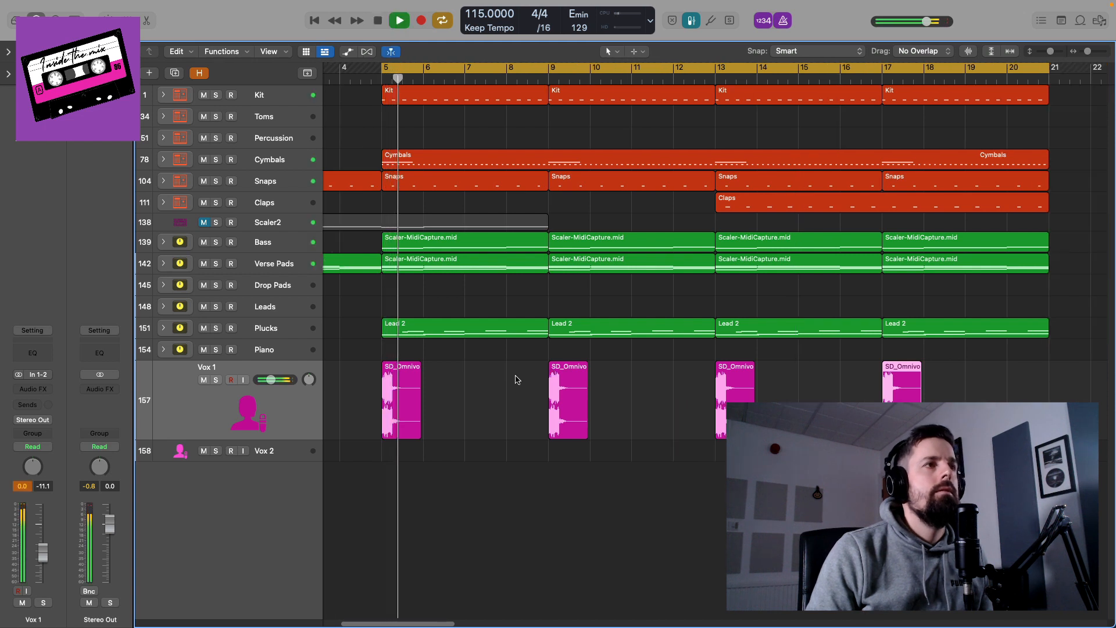
drag(309, 437, 319, 385)
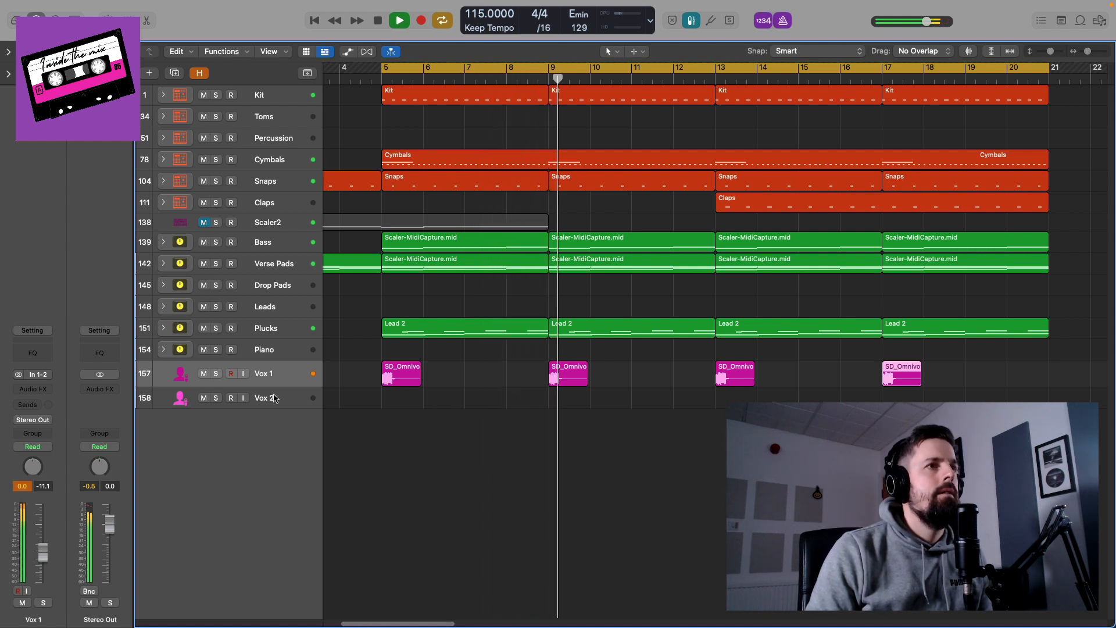
key(space)
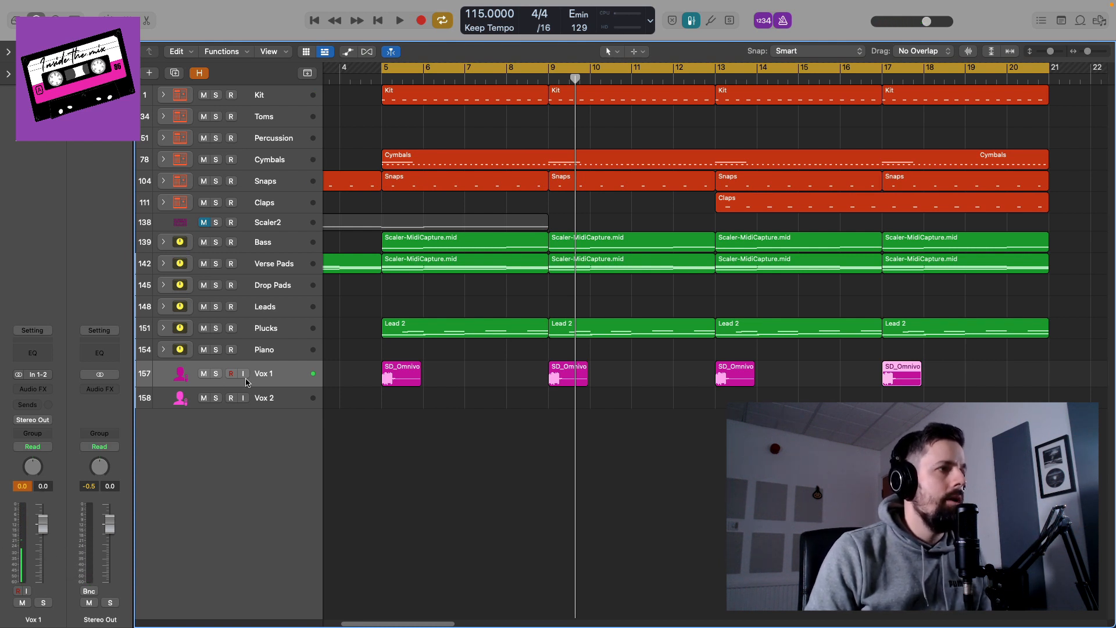
key(a)
key(a)
key(a)
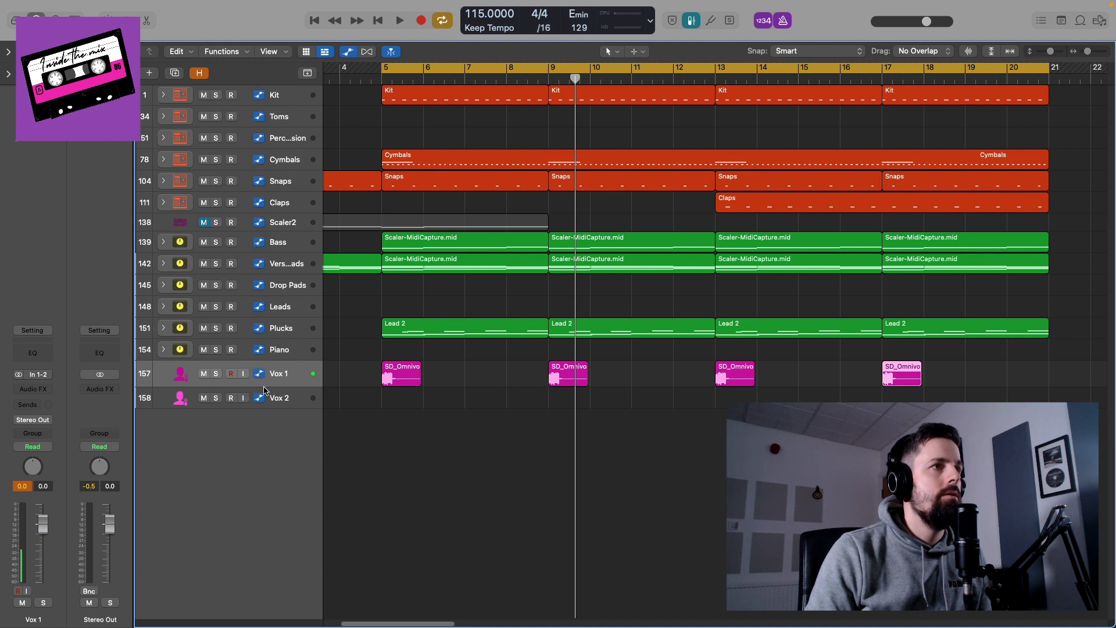
drag(264, 385, 265, 529)
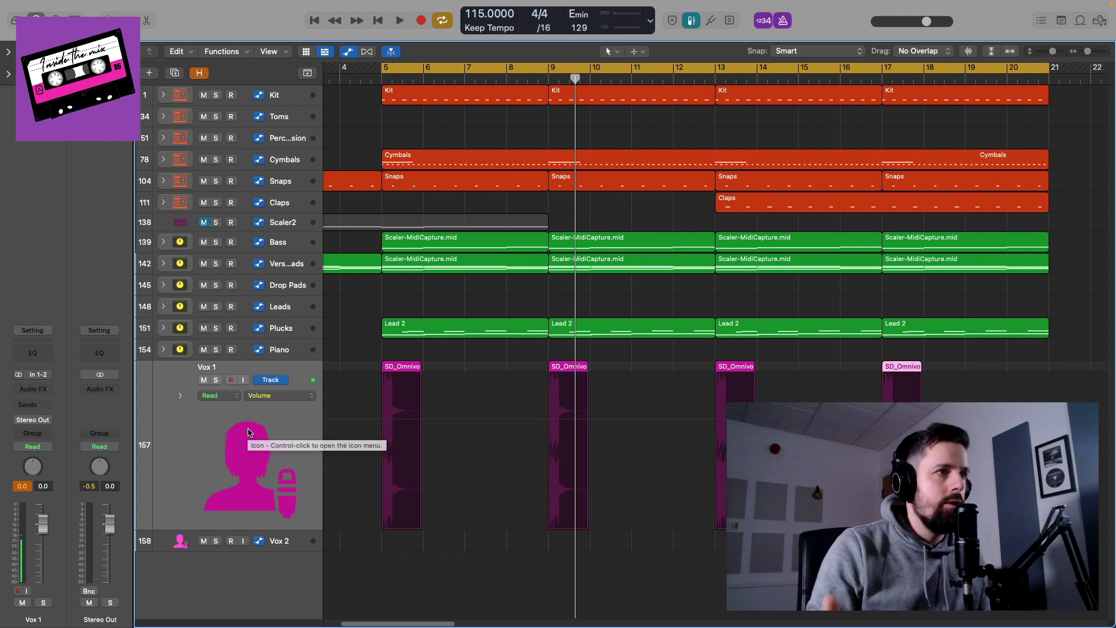
key(a)
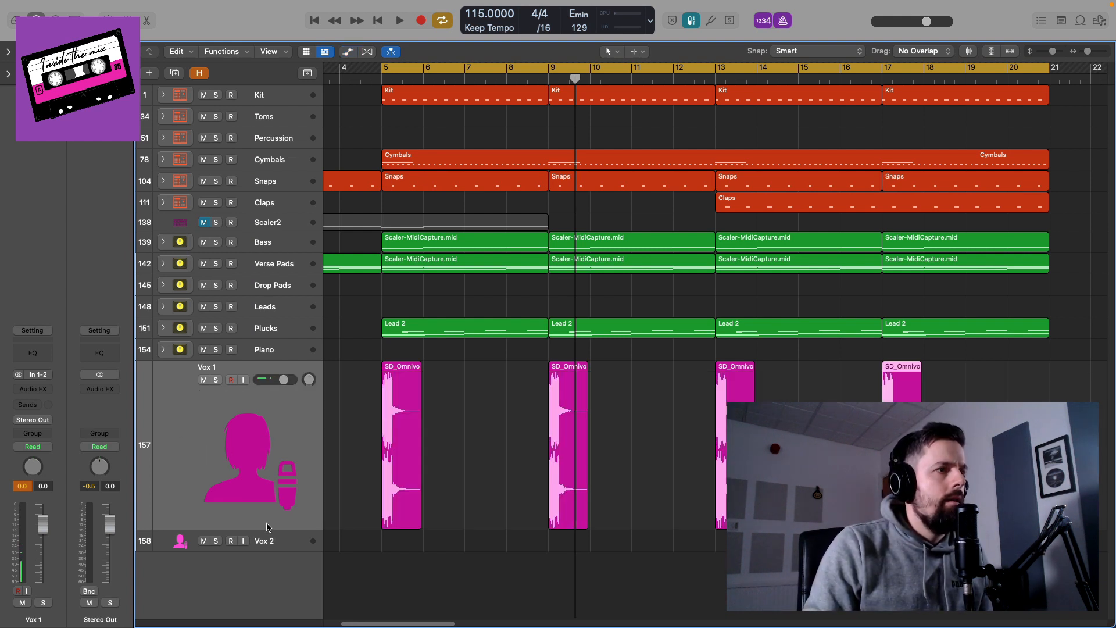
drag(267, 527, 267, 390)
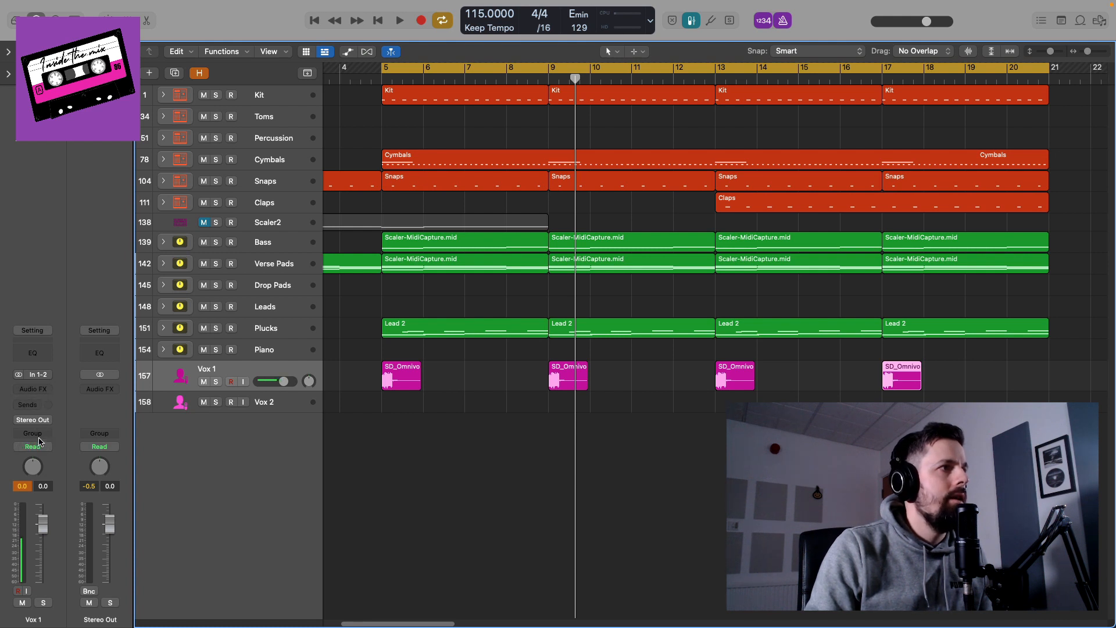
Insert a Gain plug-in on Vox 1 and set its gain to -20.8 dB while auditioning the section
click(46, 389)
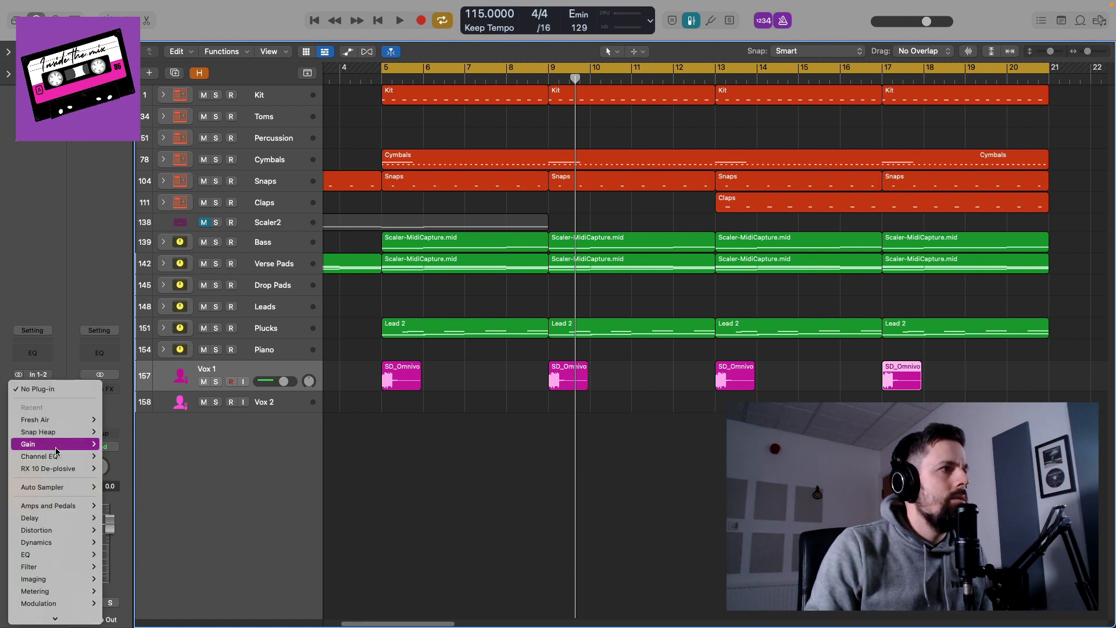
click(535, 351)
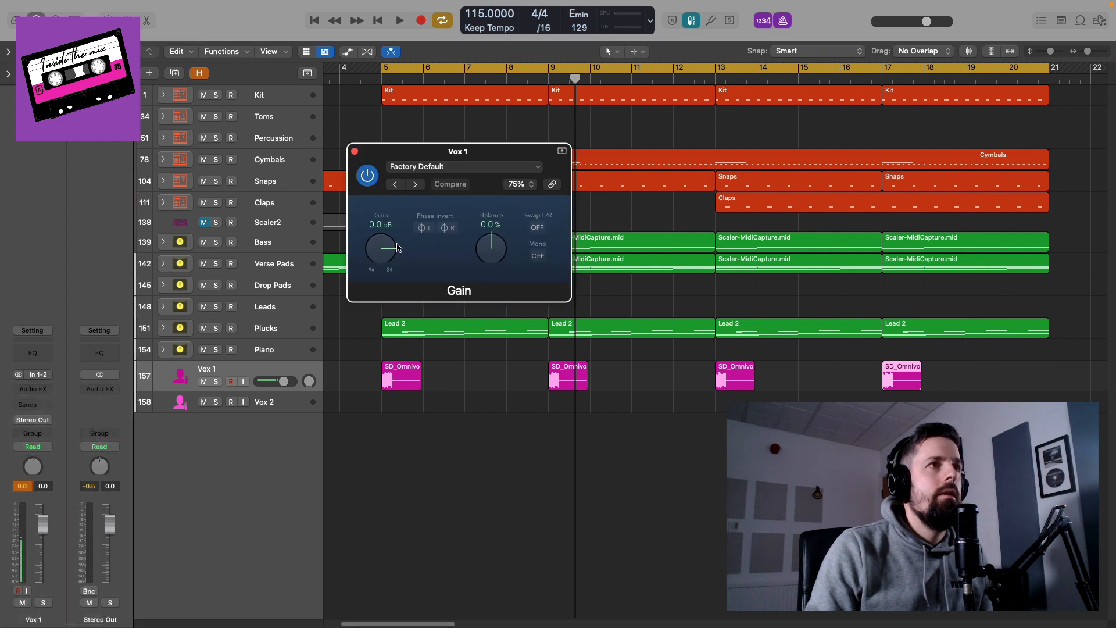
drag(399, 248, 394, 277)
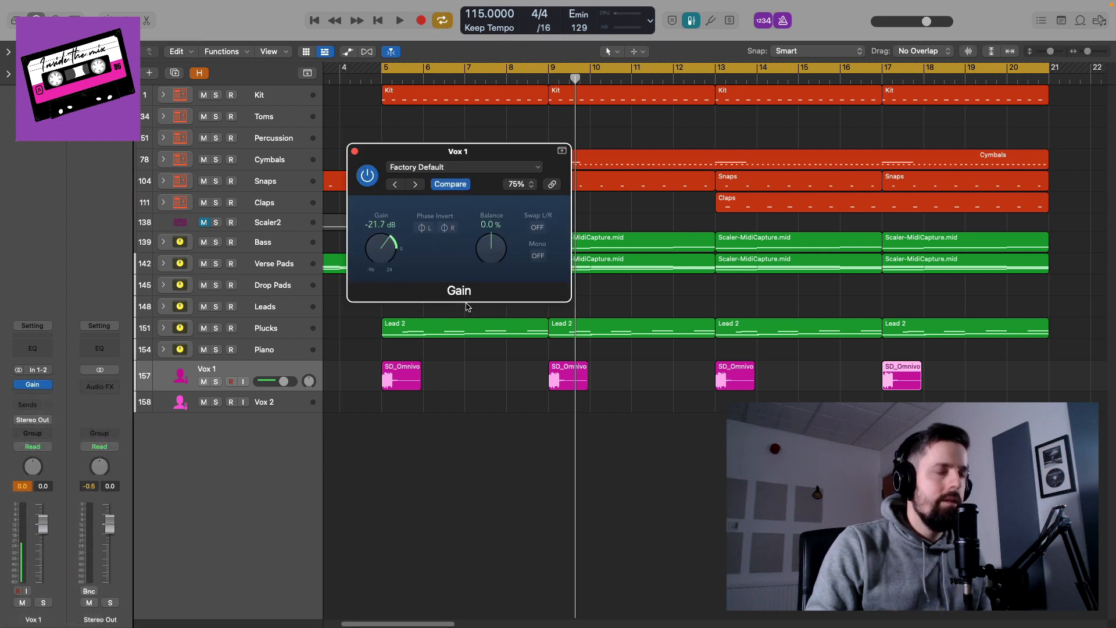
key(space)
drag(381, 259, 380, 256)
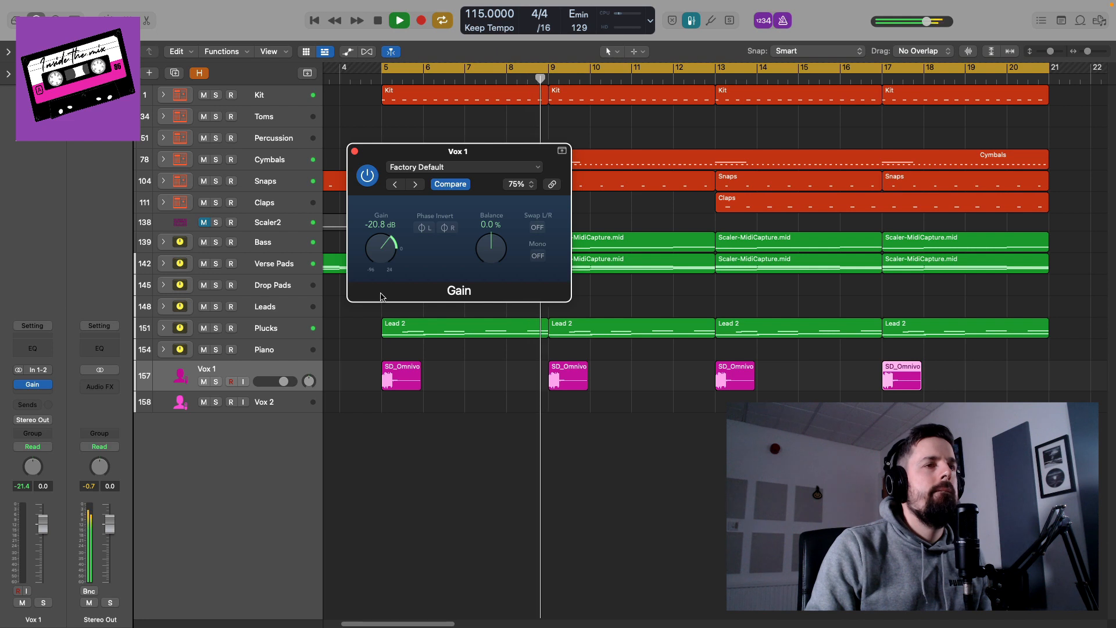
key(space)
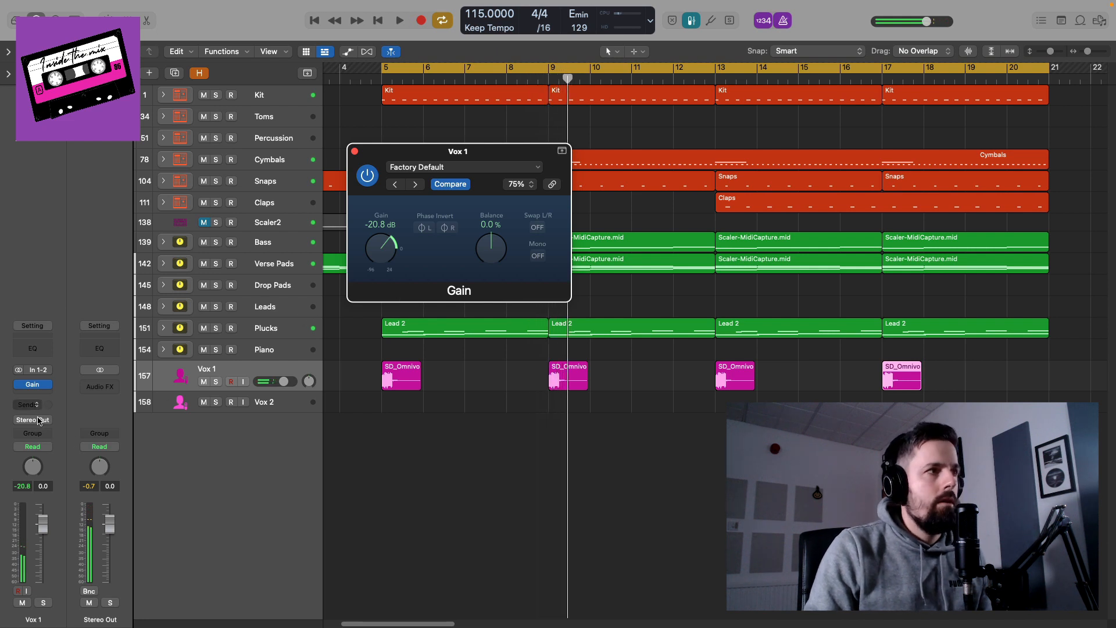
Add a Bus 7 MedVerb send to Vox 1, set its level to about -15.2 dB, and audition it with the Gain window closed
click(31, 406)
mouse_move(35, 423)
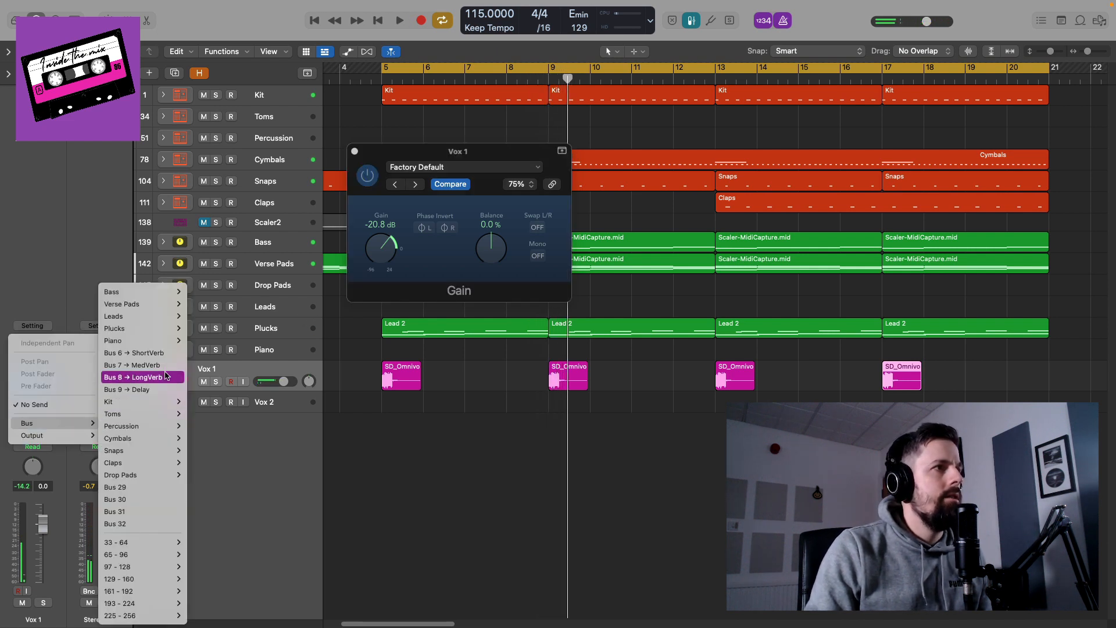
click(145, 365)
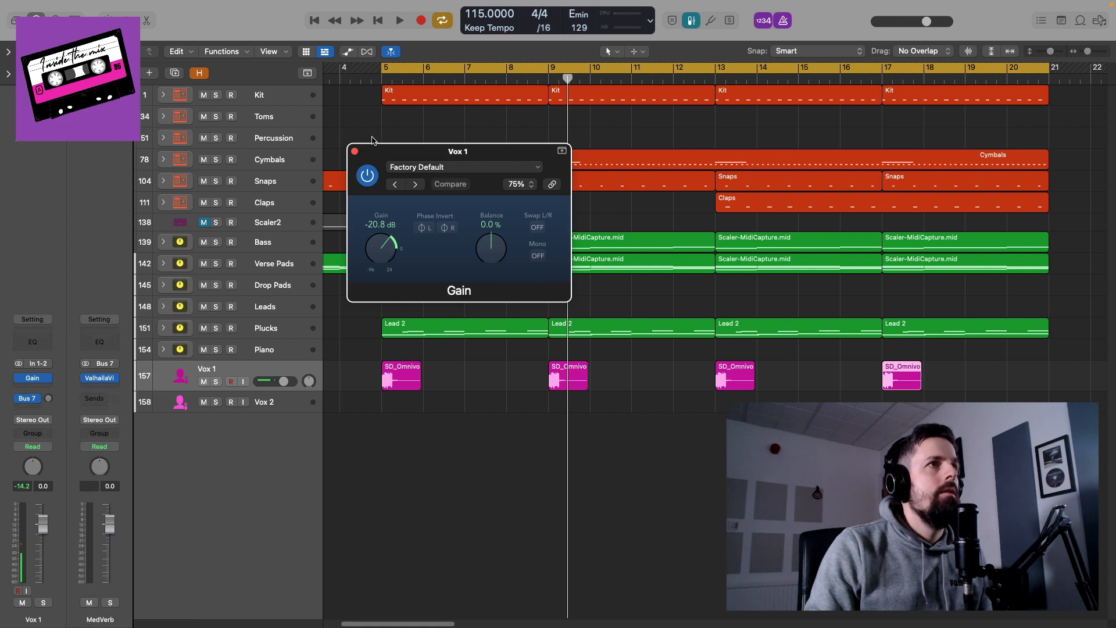
click(355, 152)
drag(45, 400, 53, 365)
key(space)
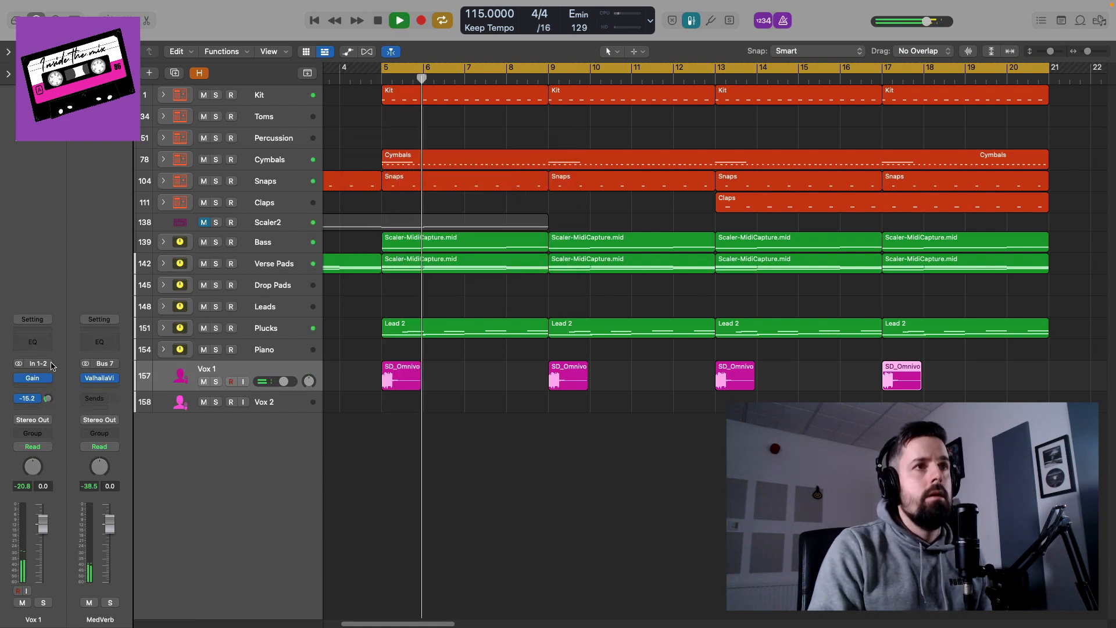
key(space)
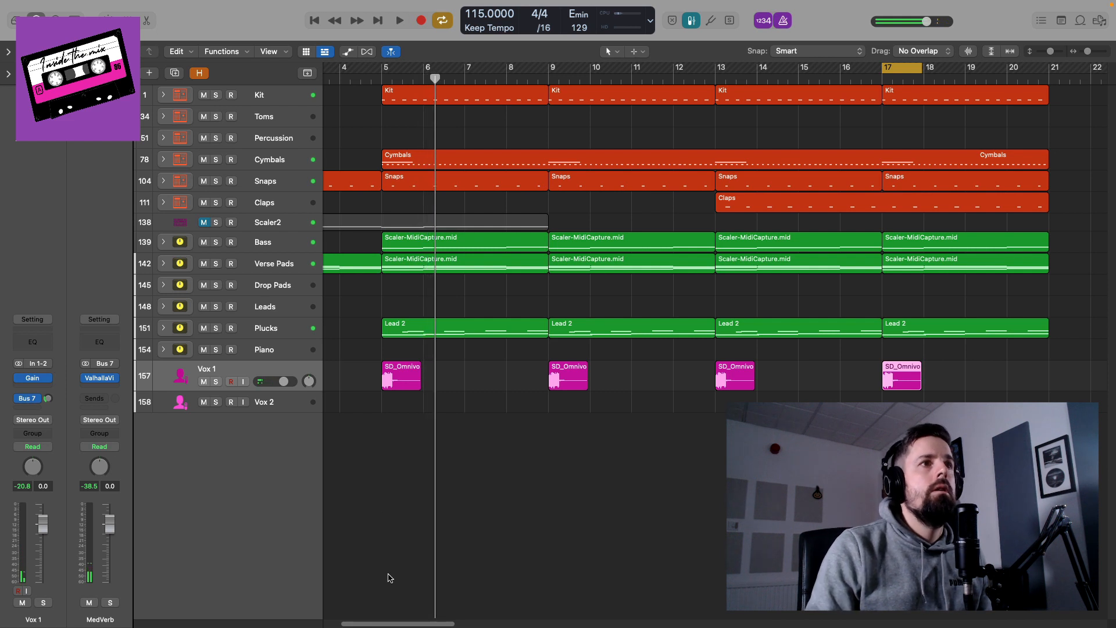
Loop playback over the bar 5 one-shot, and add a Bus 9 Delay send to Vox 1 with its level raised
click(403, 367)
key(space)
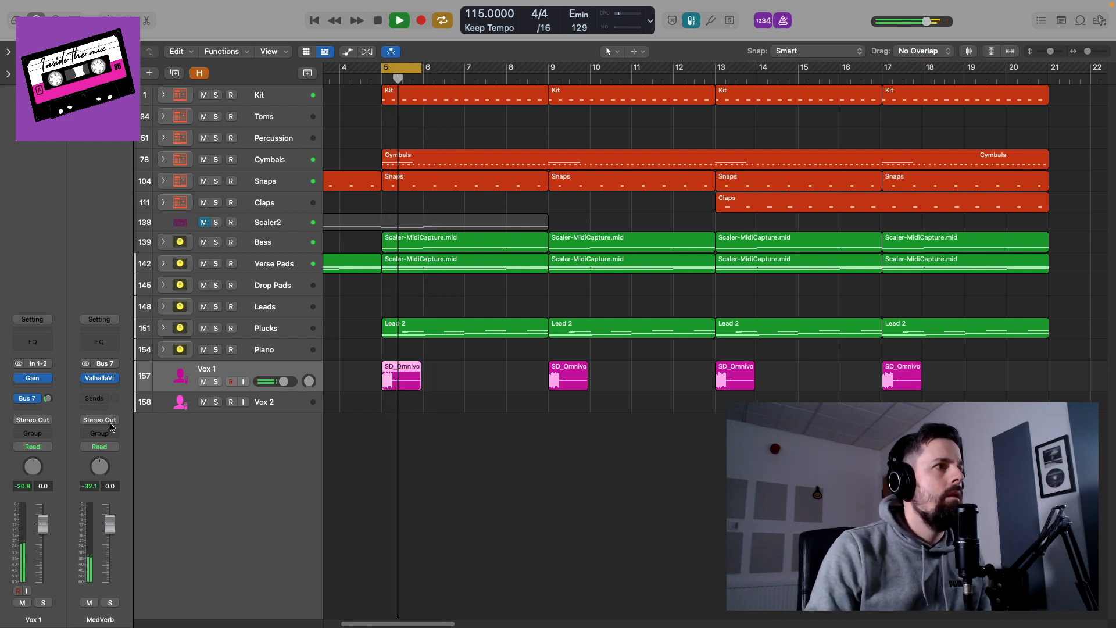
click(28, 398)
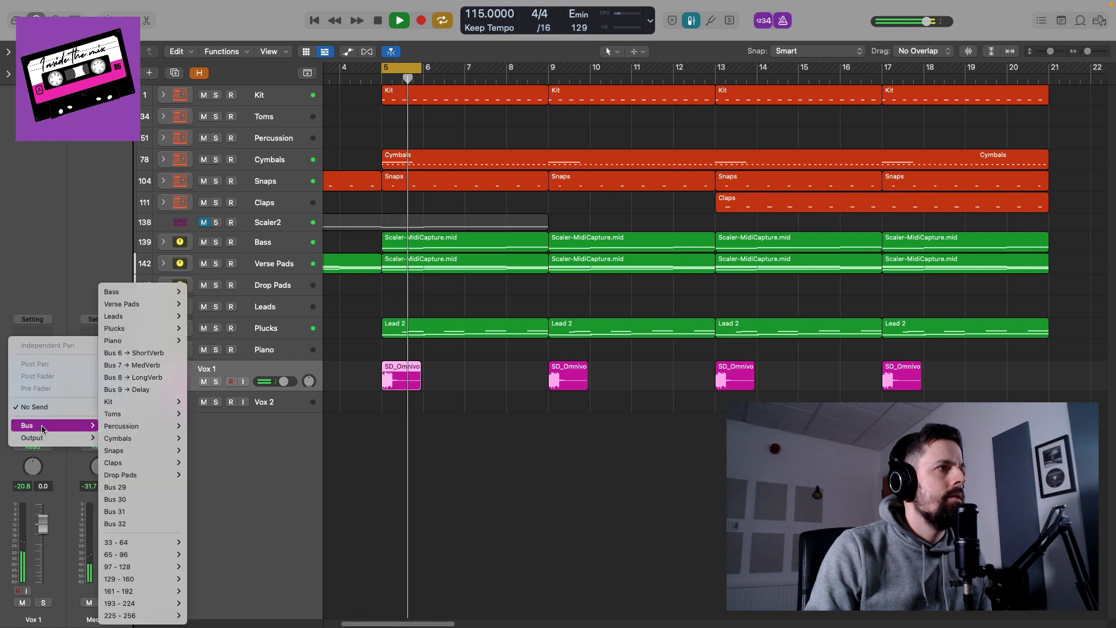
click(168, 390)
mouse_move(48, 398)
mouse_down()
mouse_move(48, 372)
mouse_move(50, 387)
mouse_up()
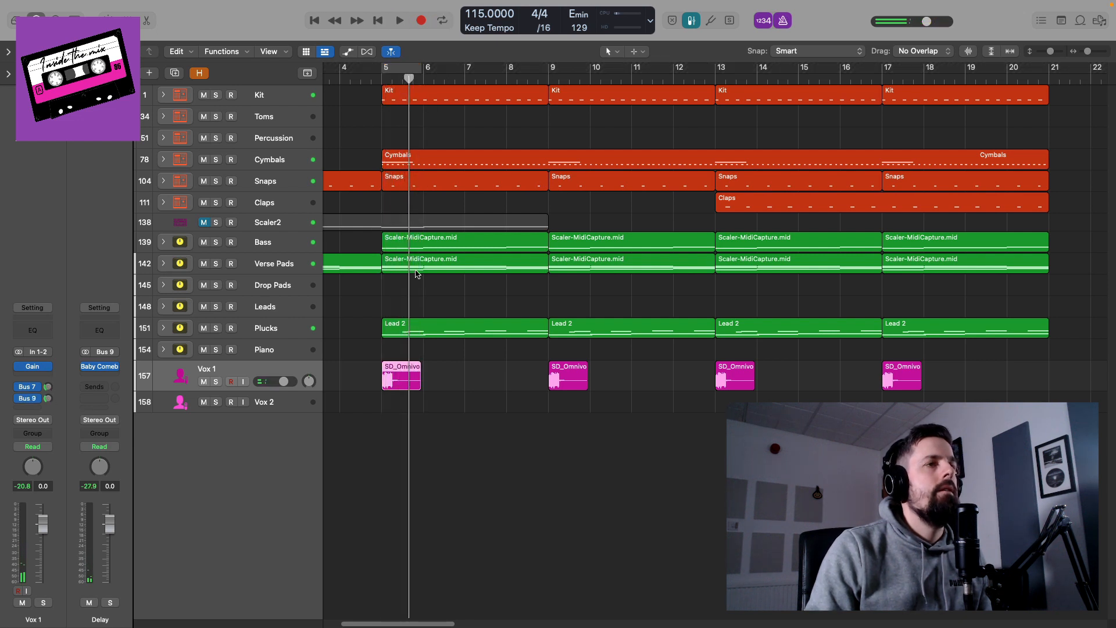
Audition the section from bar 5 with the Vox 1 delay, and increase the Vox 2 track height to show its volume control
key(space)
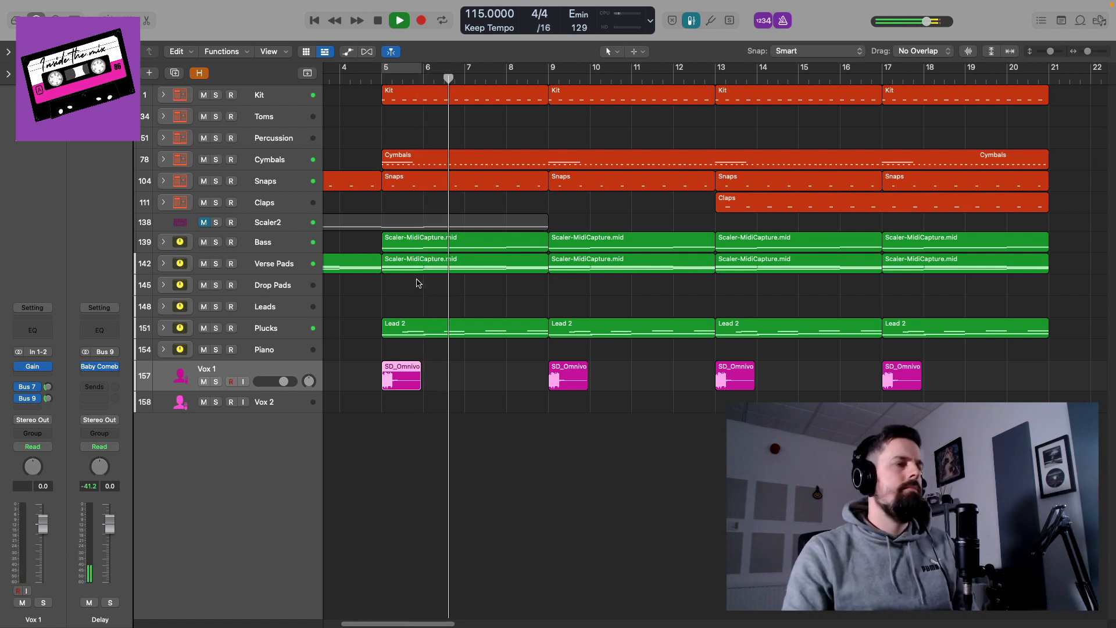
drag(298, 412, 298, 421)
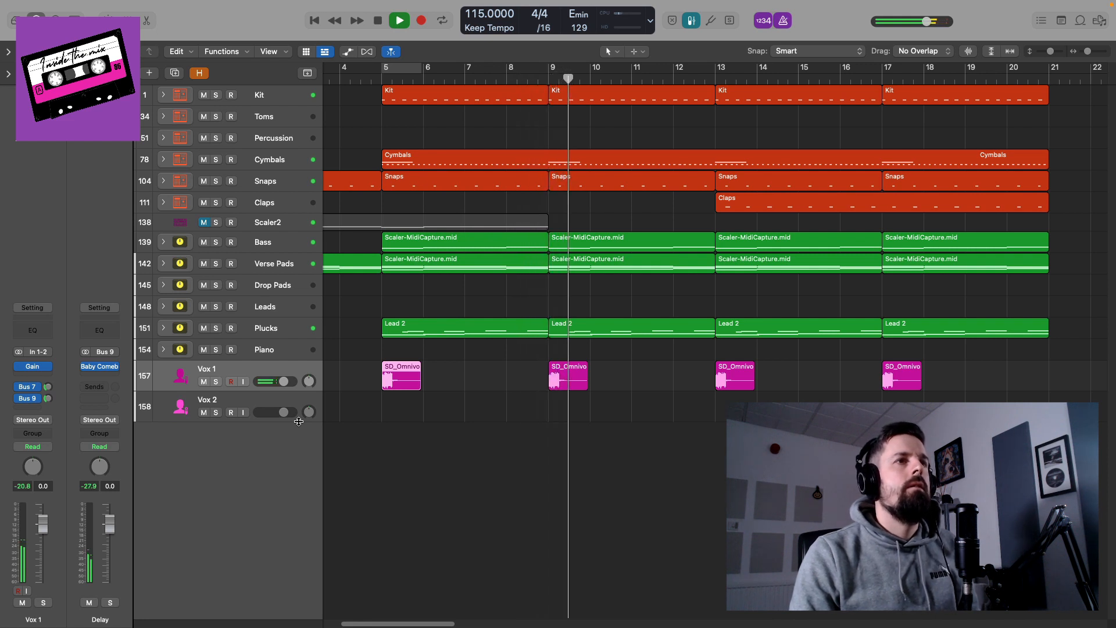
key(space)
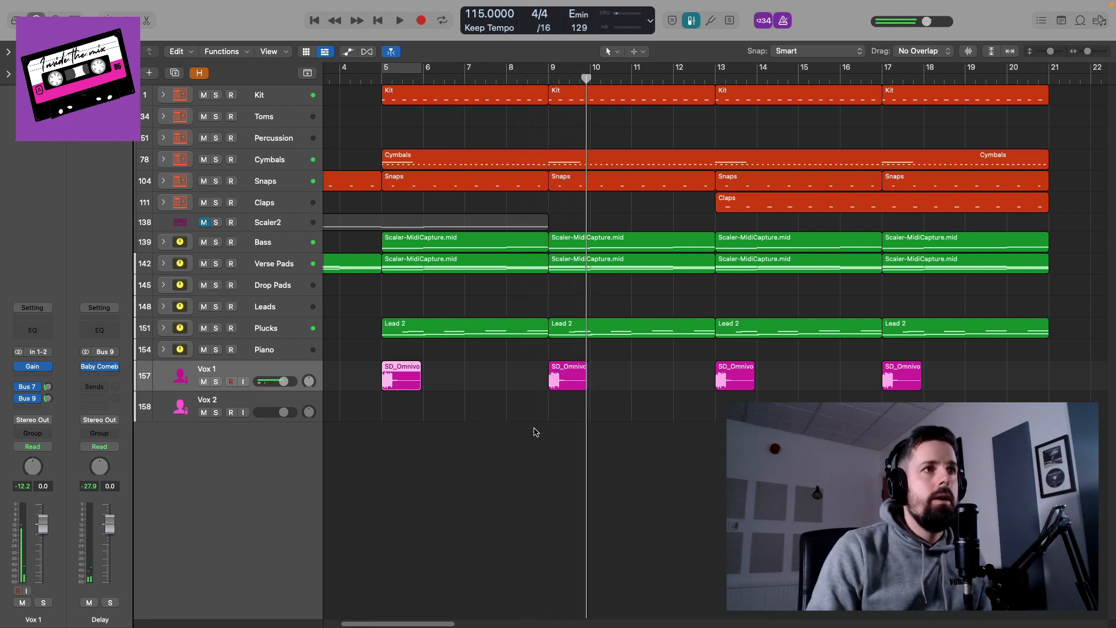
Open the Phrases folder of the Slate Digital Omnivox Vocal Sample Pack in the file browser
click(1099, 21)
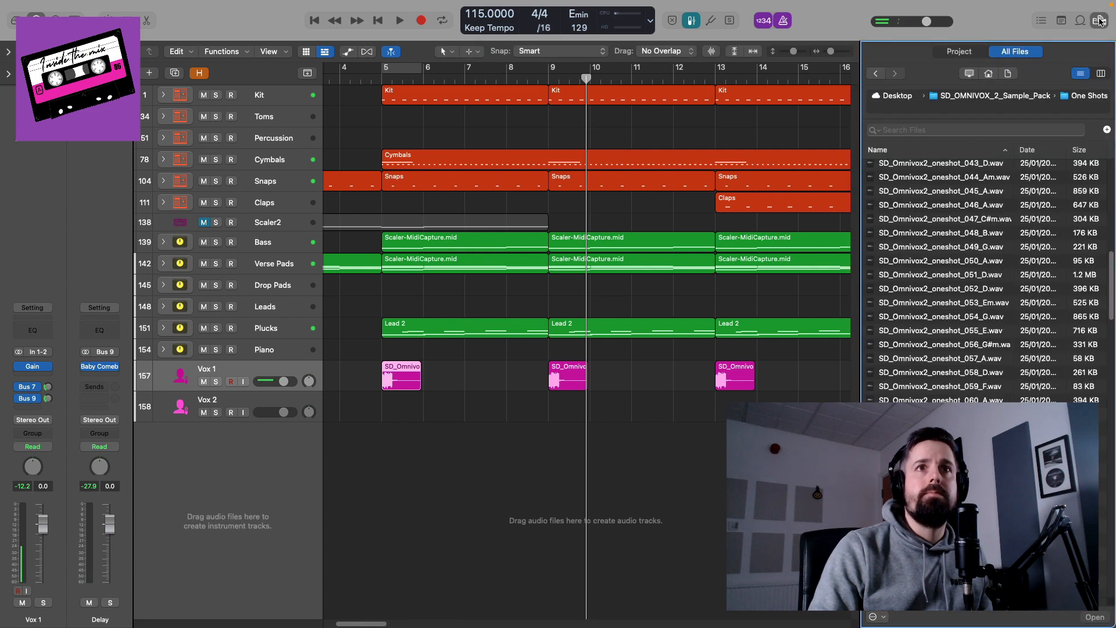
click(971, 96)
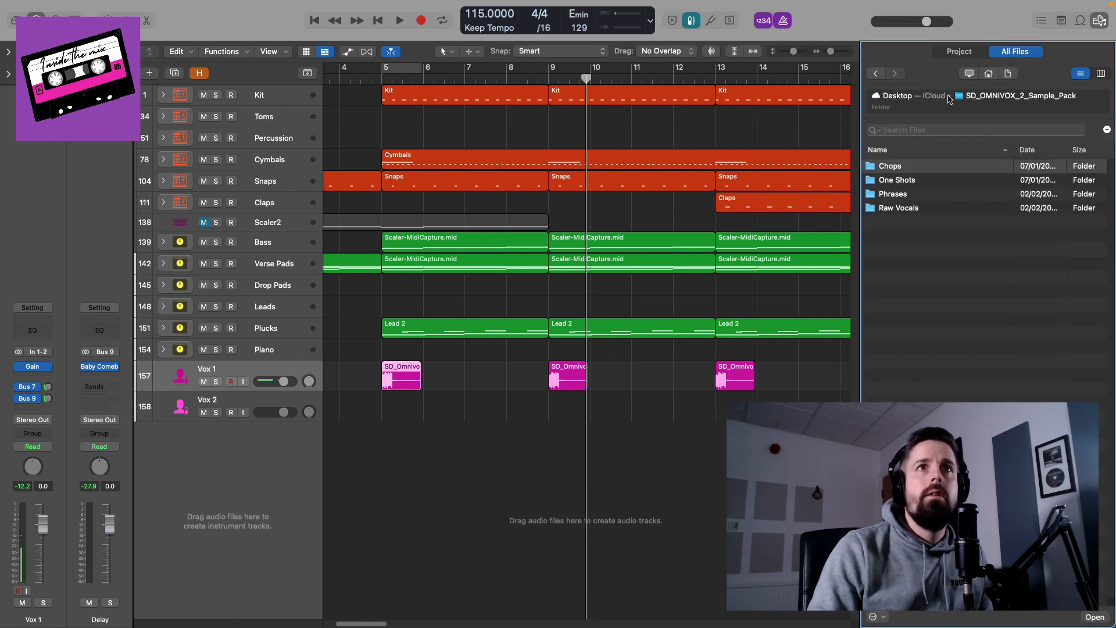
click(876, 78)
click(877, 76)
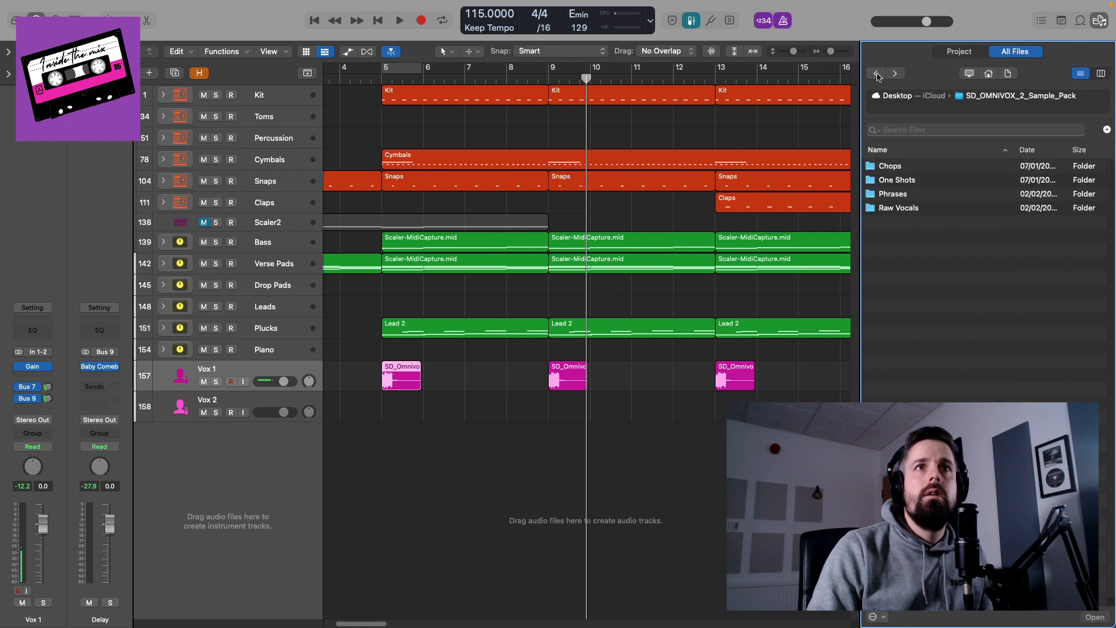
click(877, 74)
double_click(947, 237)
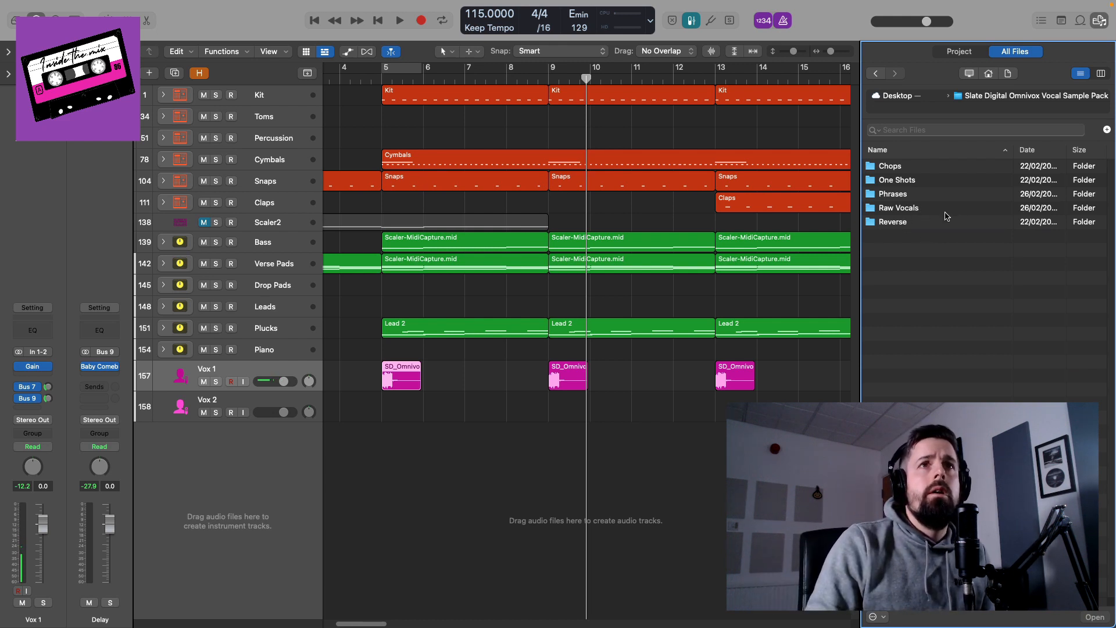
double_click(904, 198)
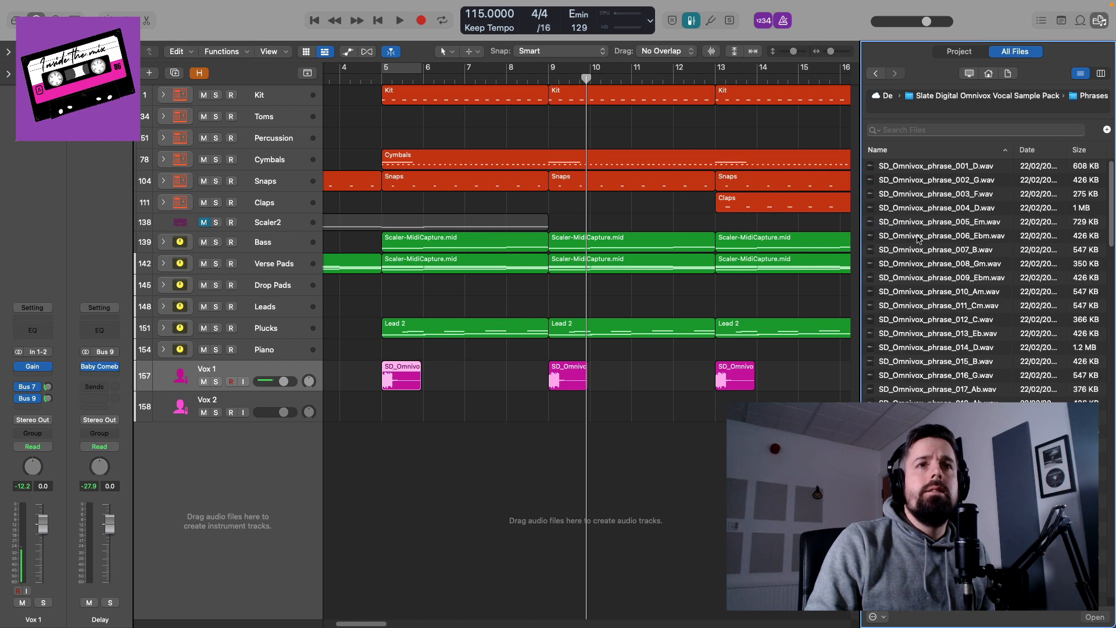
scroll(970, 323, down, 5)
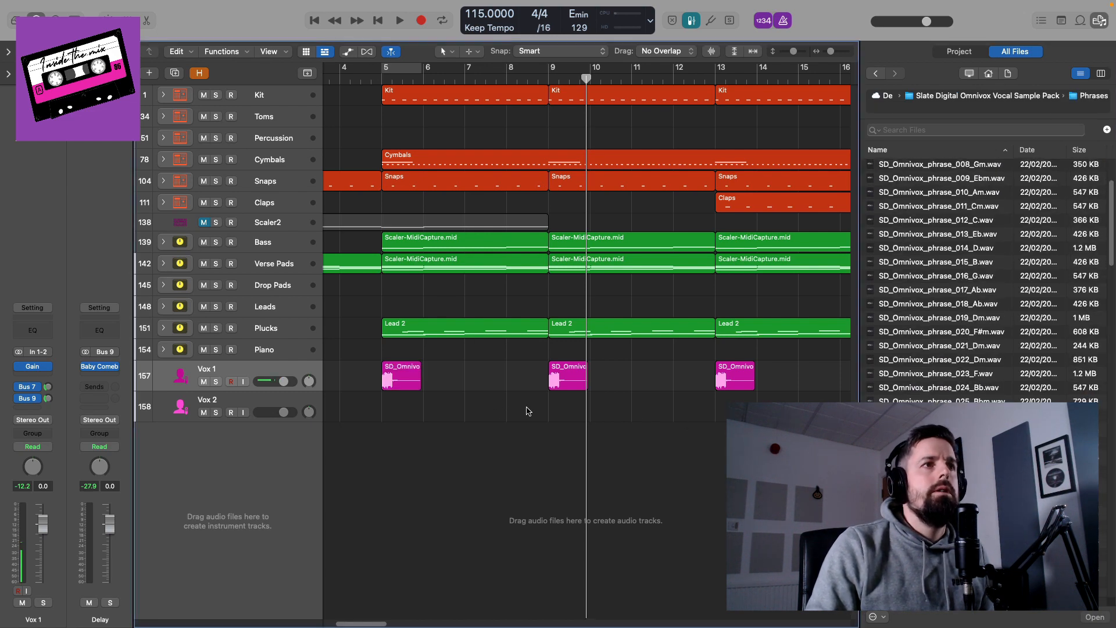
Loop playback over the Verse Pads region at bars 5 to 9
click(518, 270)
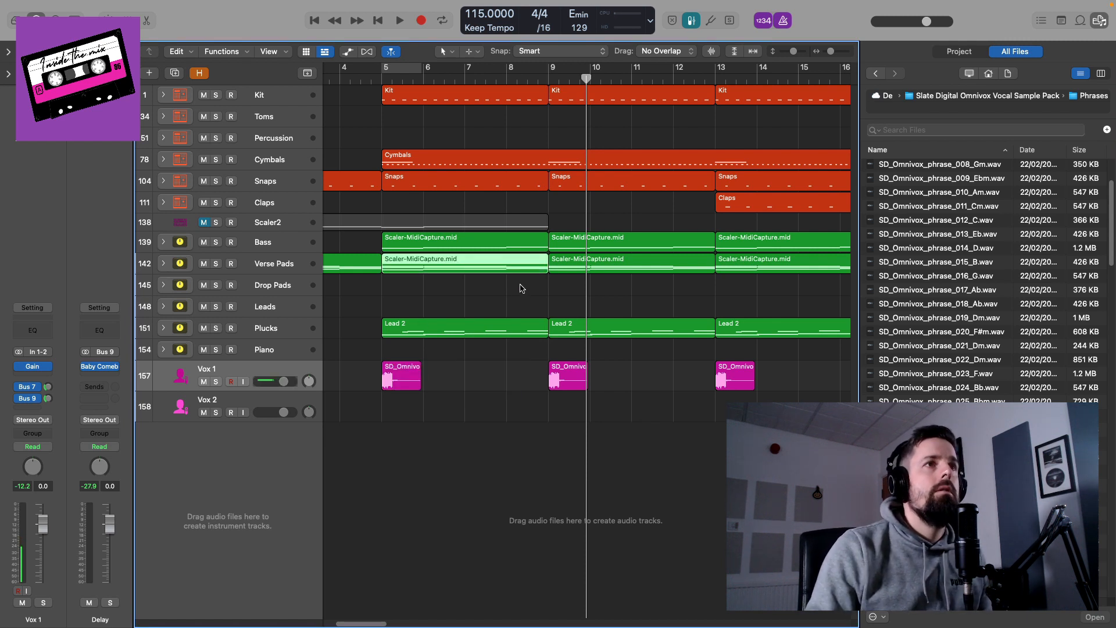
click(523, 269)
key(super+u)
key(space)
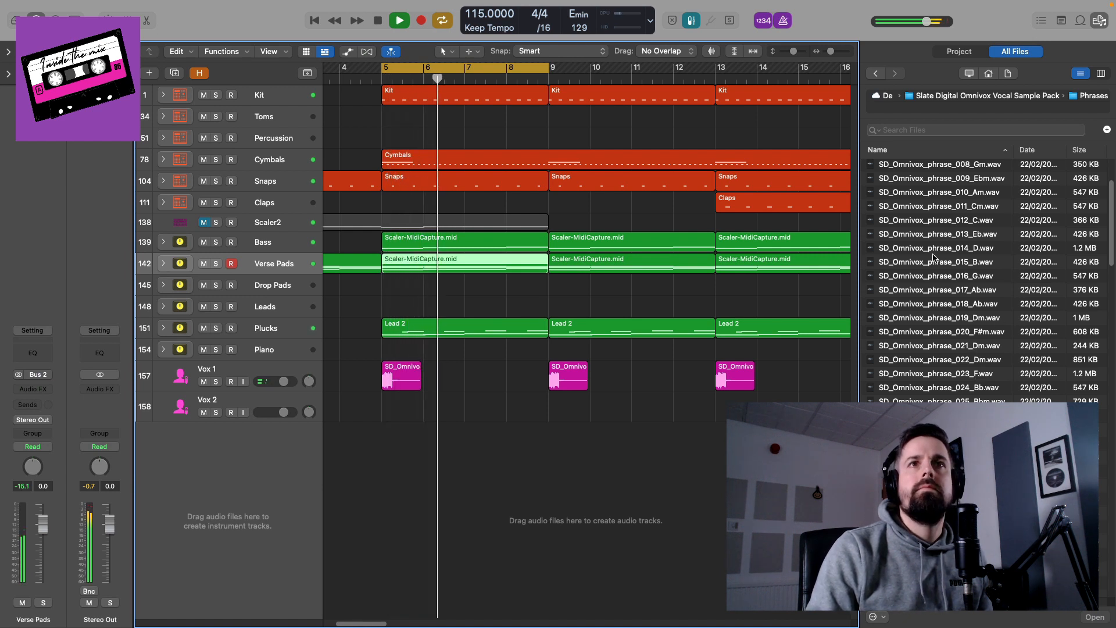
Audition an Omnivox phrase against the loop and place it at bar 7 on Vox 2, converting the track format to stereo
scroll(941, 279, down, 4)
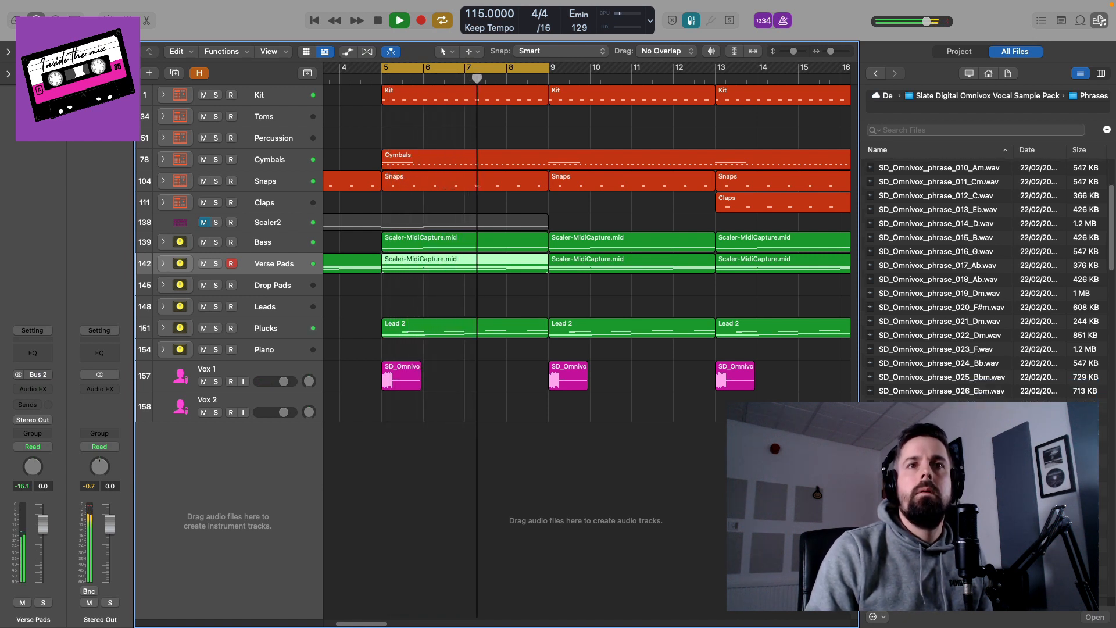
scroll(982, 279, down, 2)
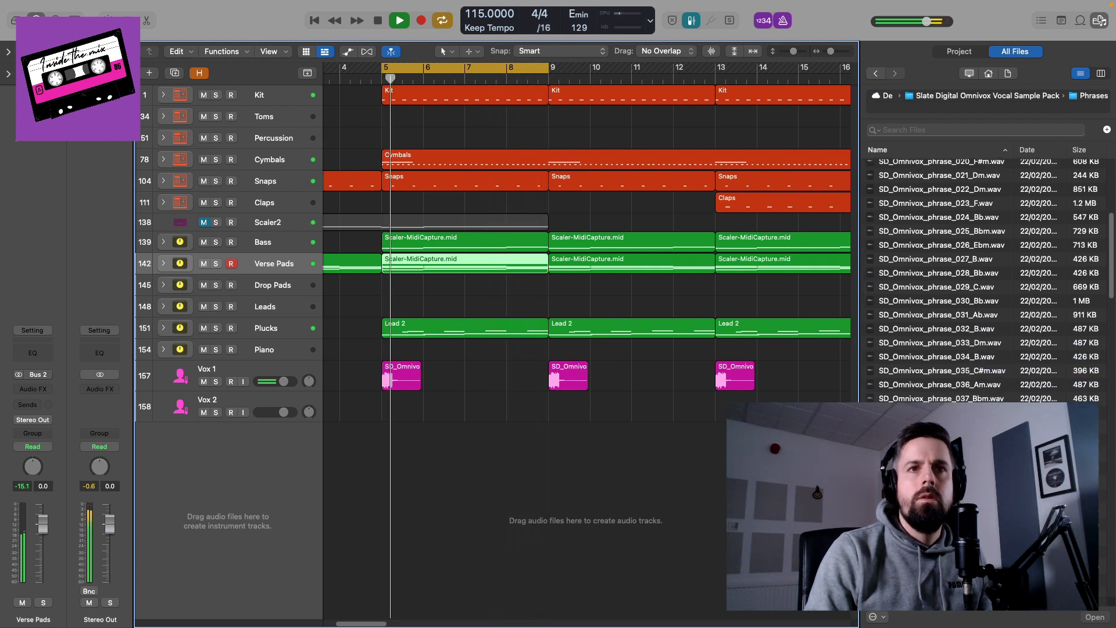
scroll(982, 290, down, 1)
scroll(942, 279, down, 10)
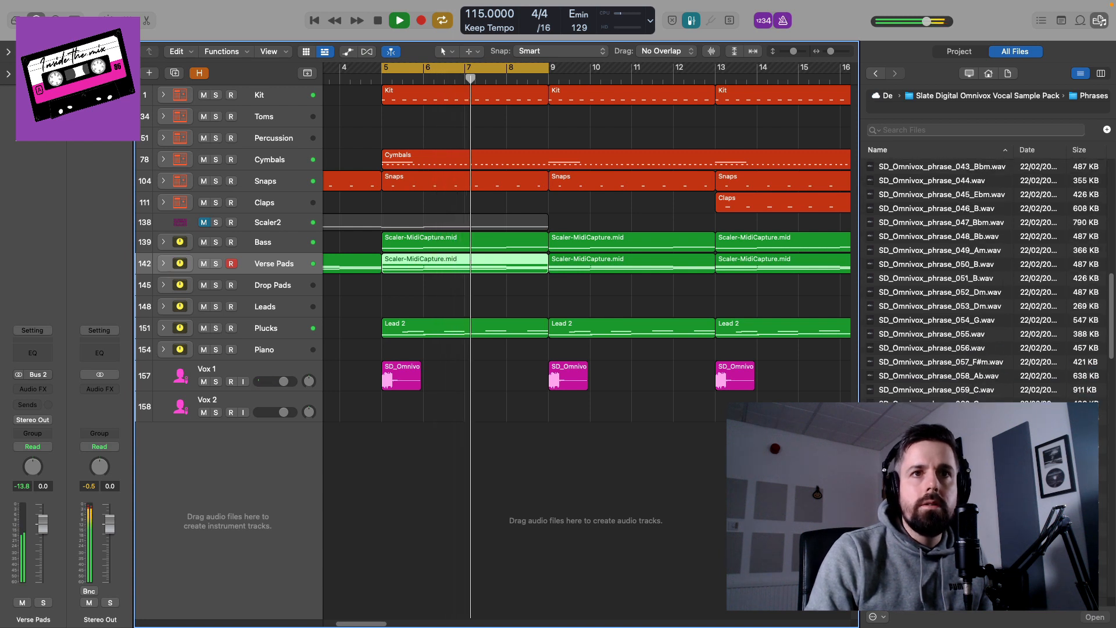
scroll(982, 279, down, 4)
scroll(982, 279, down, 5)
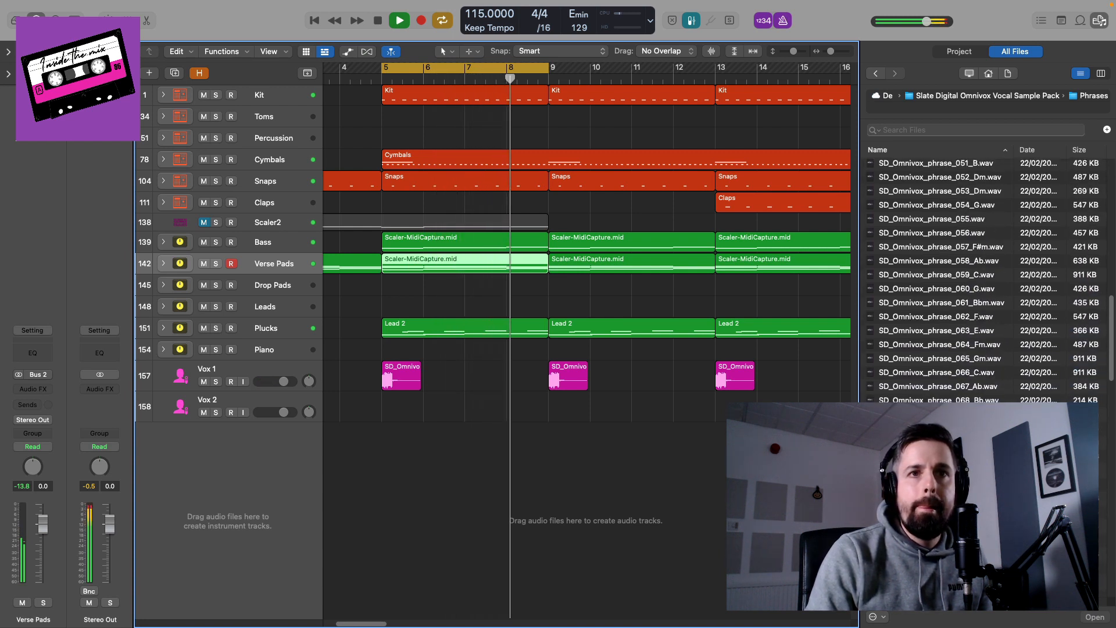
scroll(982, 279, down, 8)
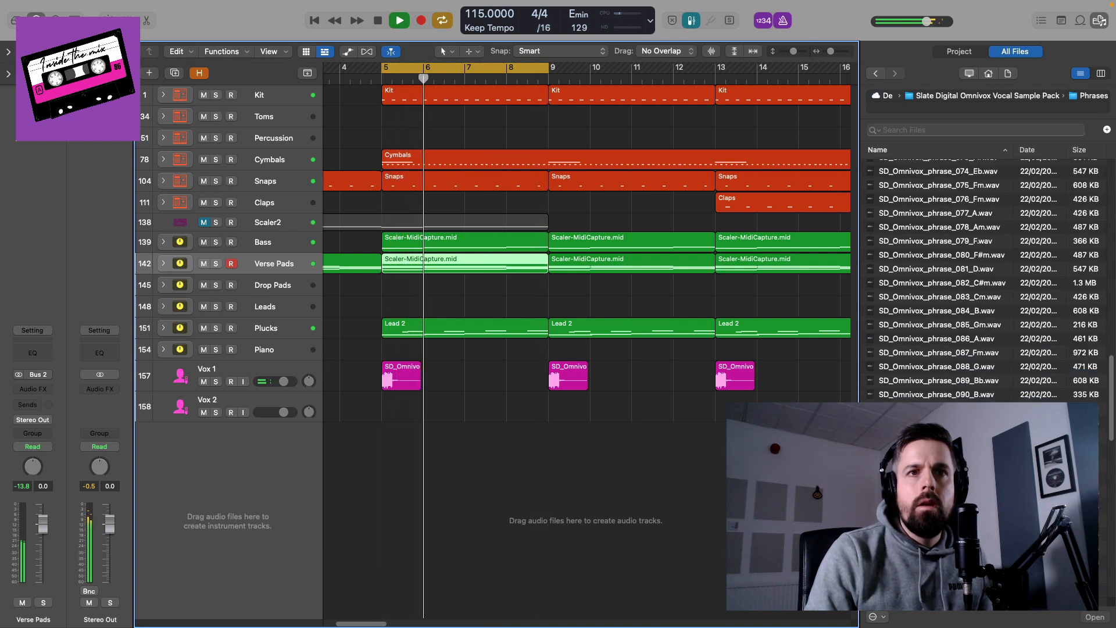
click(942, 533)
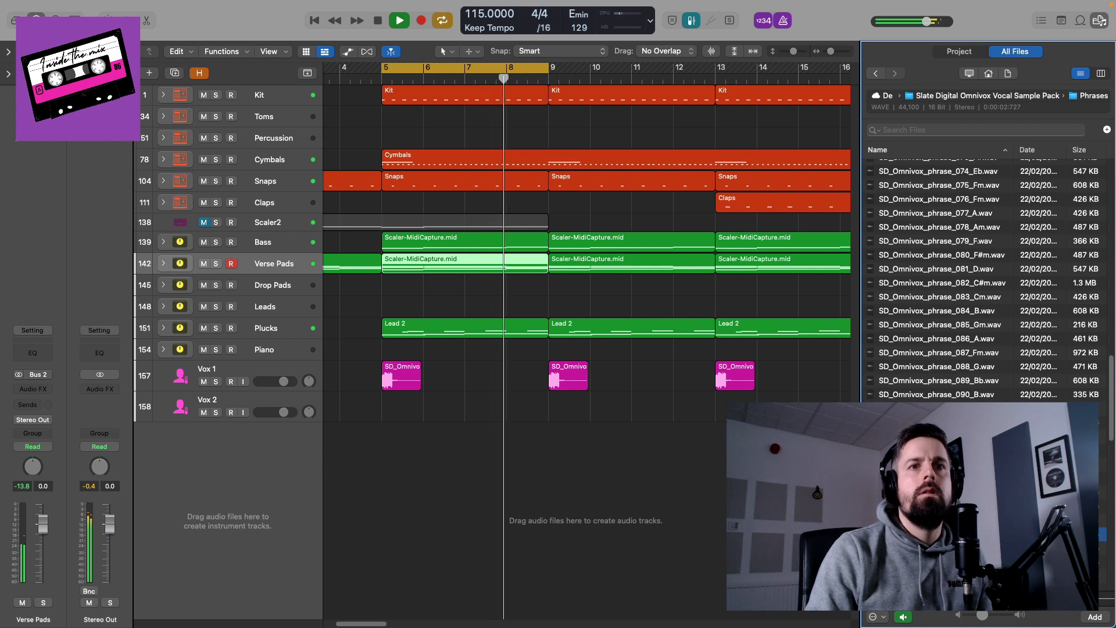
key(space)
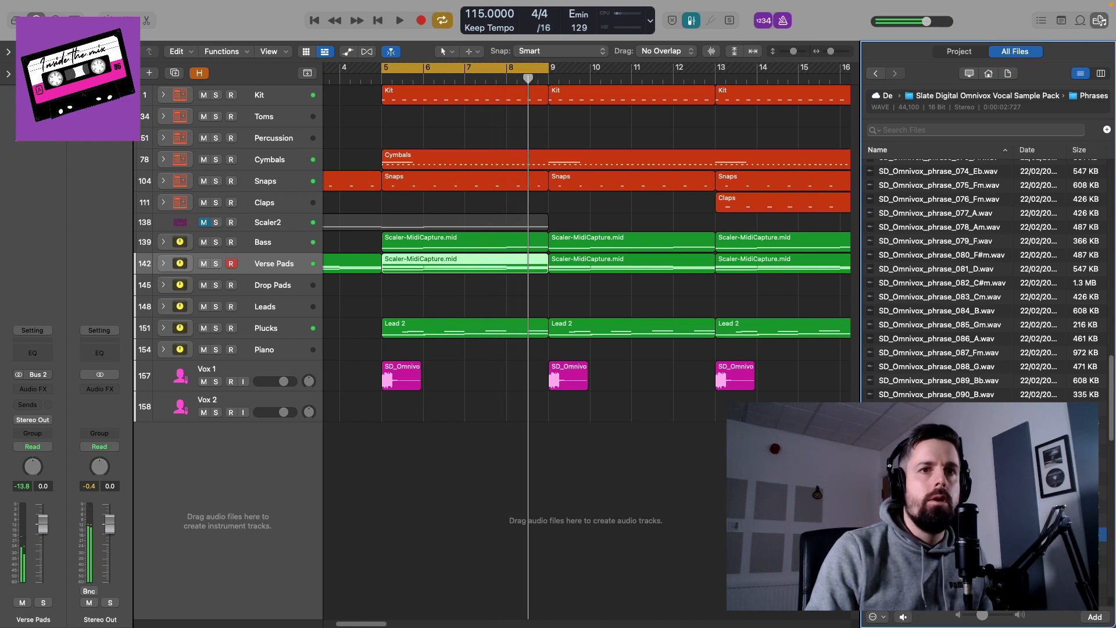
mouse_move(941, 533)
mouse_down()
mouse_move(639, 491)
mouse_move(492, 494)
mouse_move(466, 406)
mouse_move(482, 412)
mouse_up()
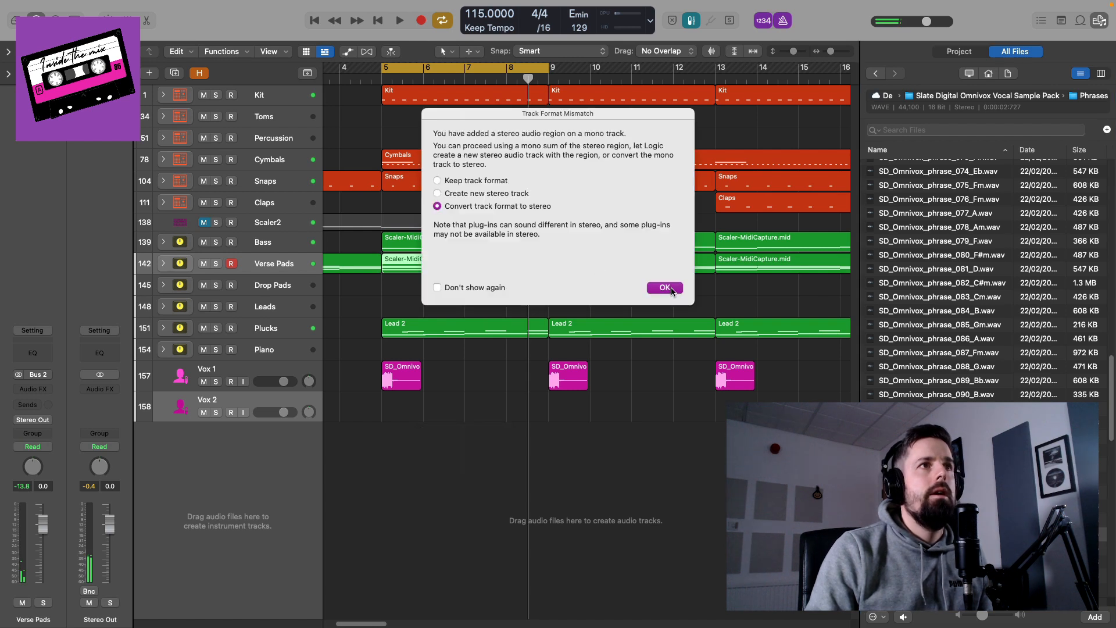
click(663, 288)
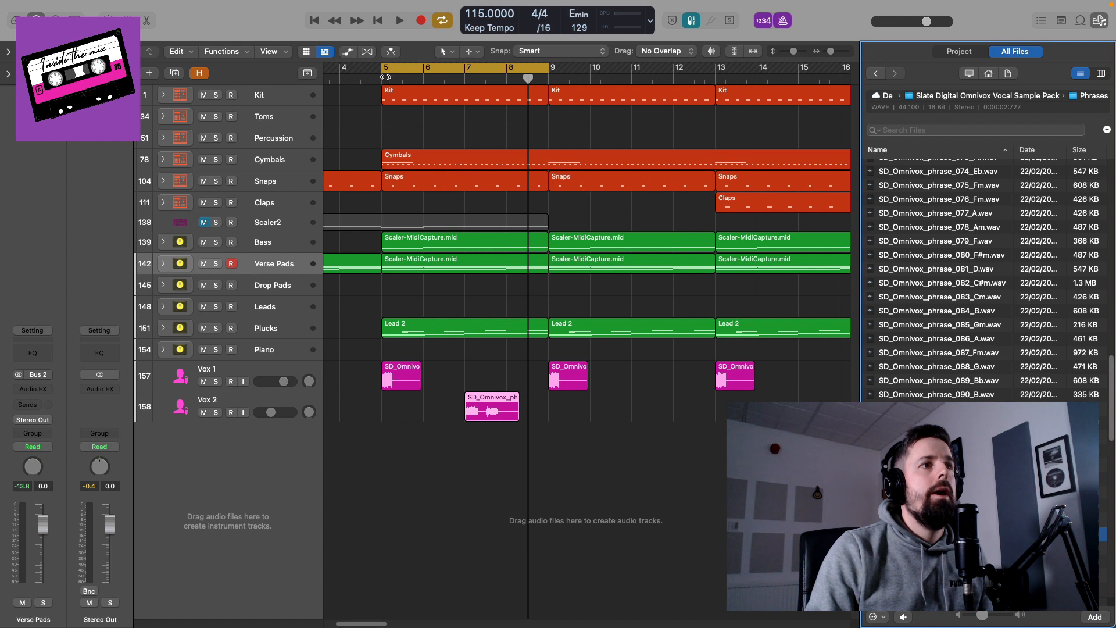
Insert a Gain plug-in on Vox 2, set its gain to -12.2 dB, and close its window
click(144, 405)
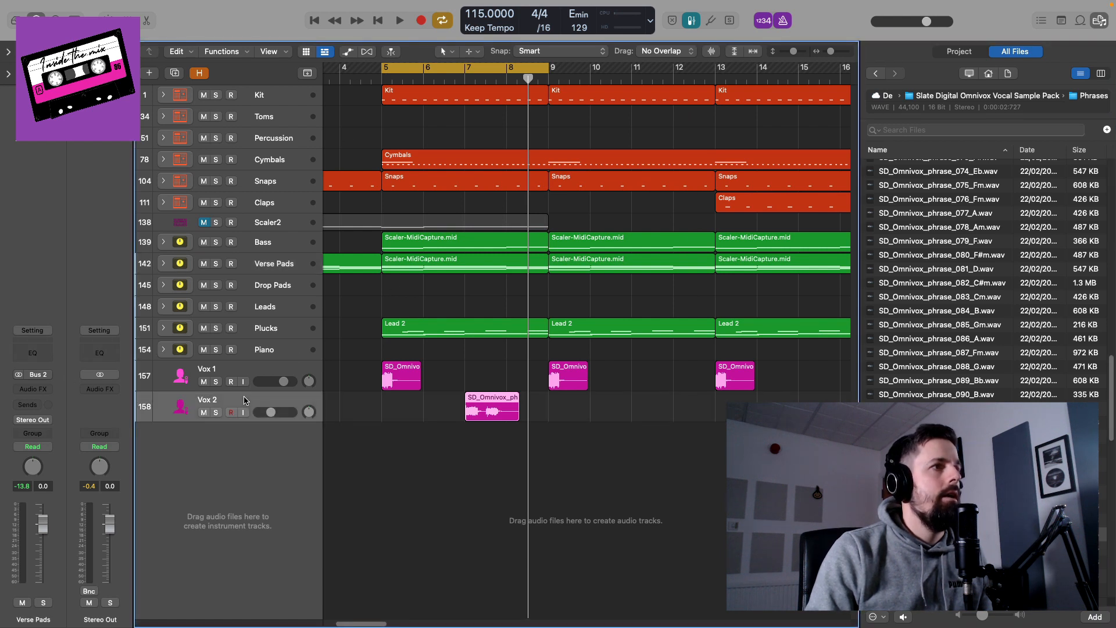
click(45, 390)
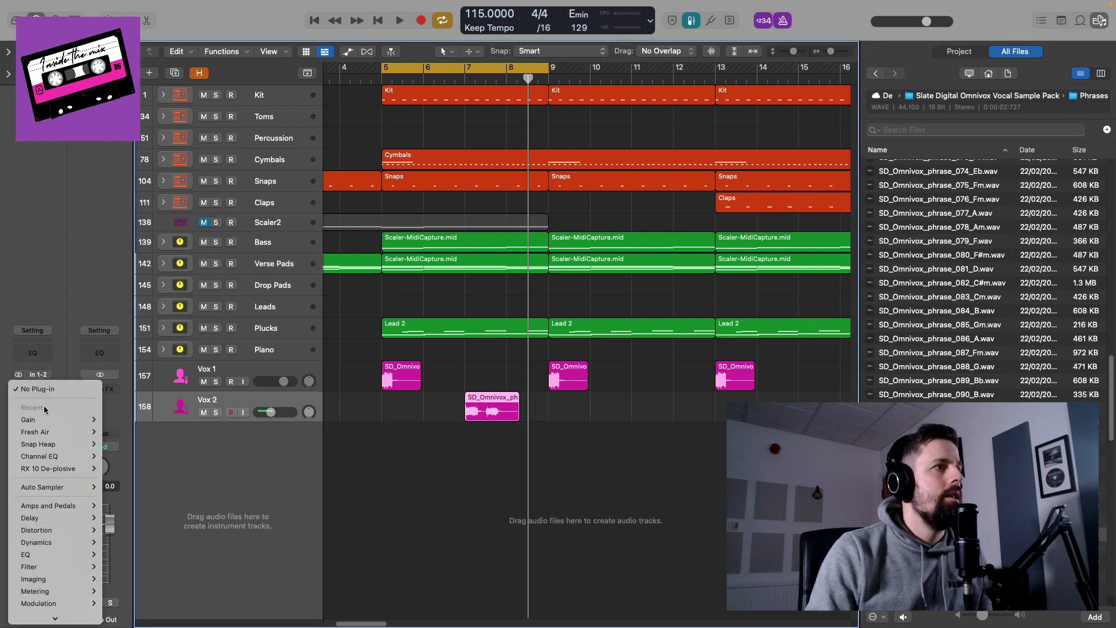
mouse_move(34, 418)
click(116, 419)
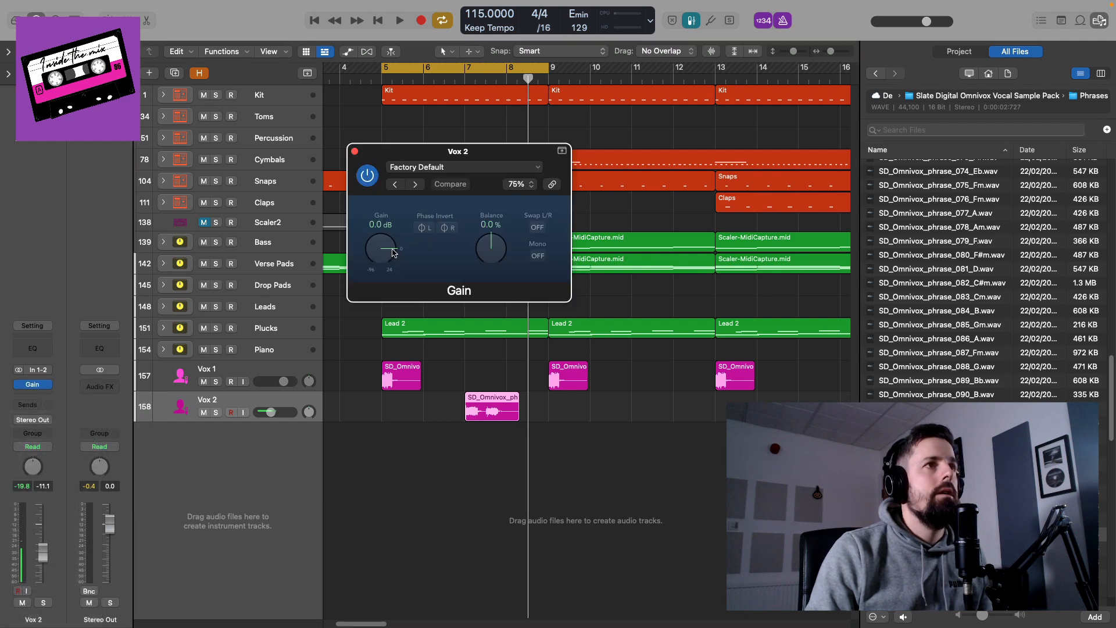
click(355, 152)
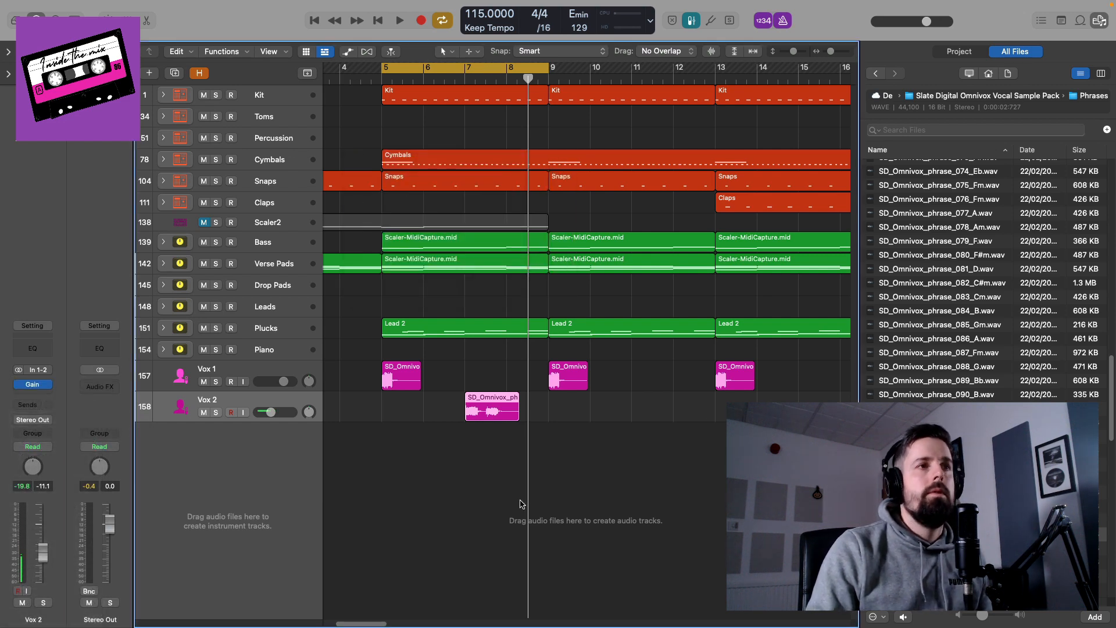
Copy the Vox 2 phrase to bars 11, 15 and 19, closing the file browser
drag(484, 407, 651, 407)
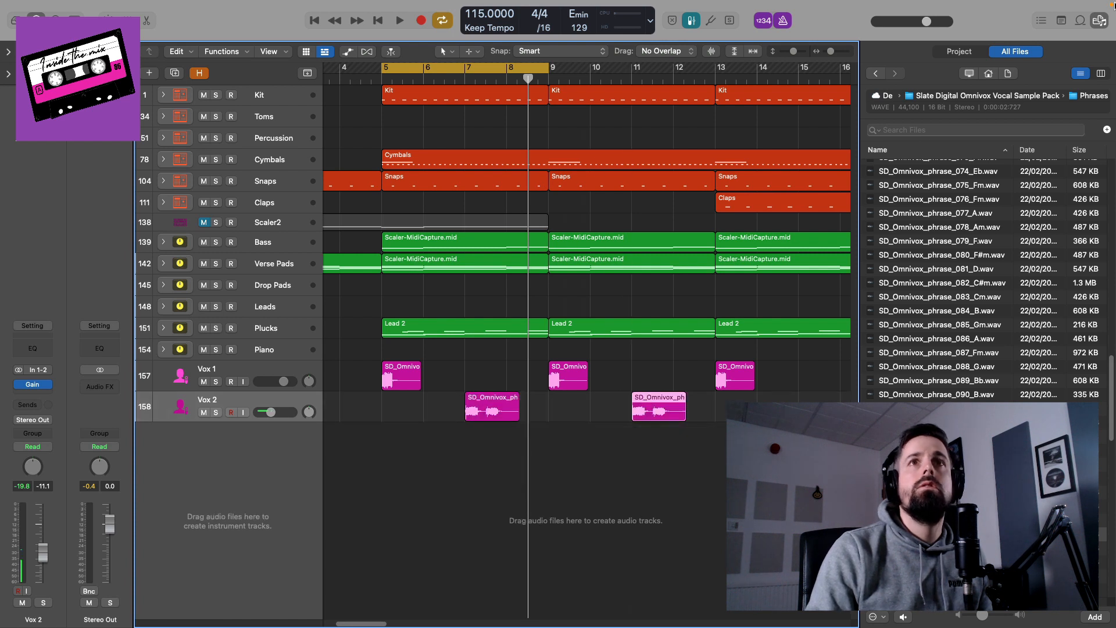
click(1100, 22)
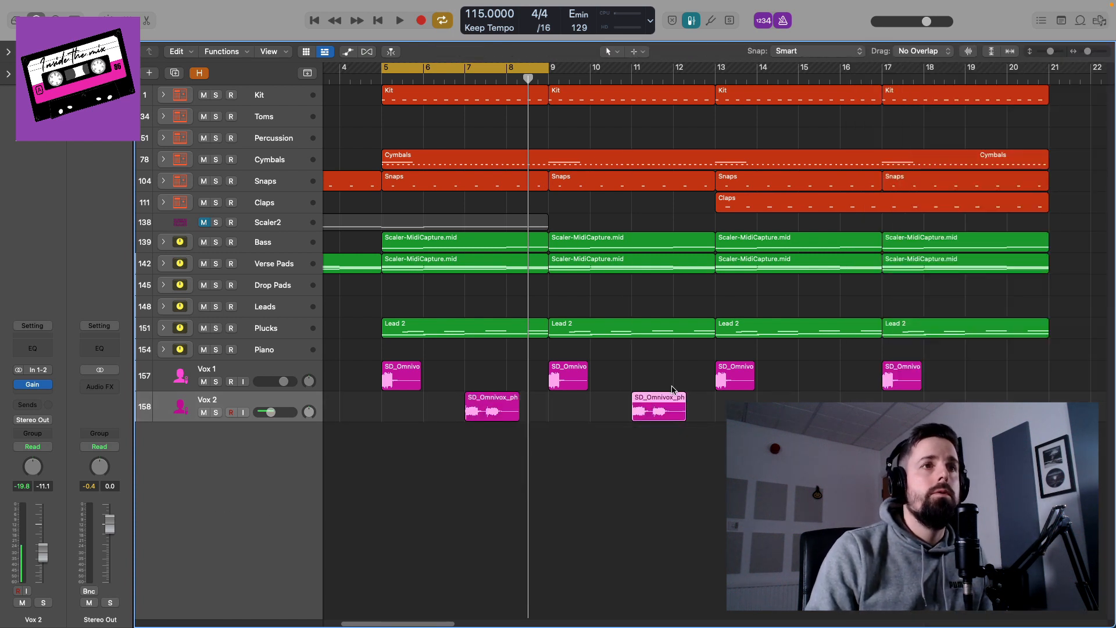
drag(675, 414, 967, 382)
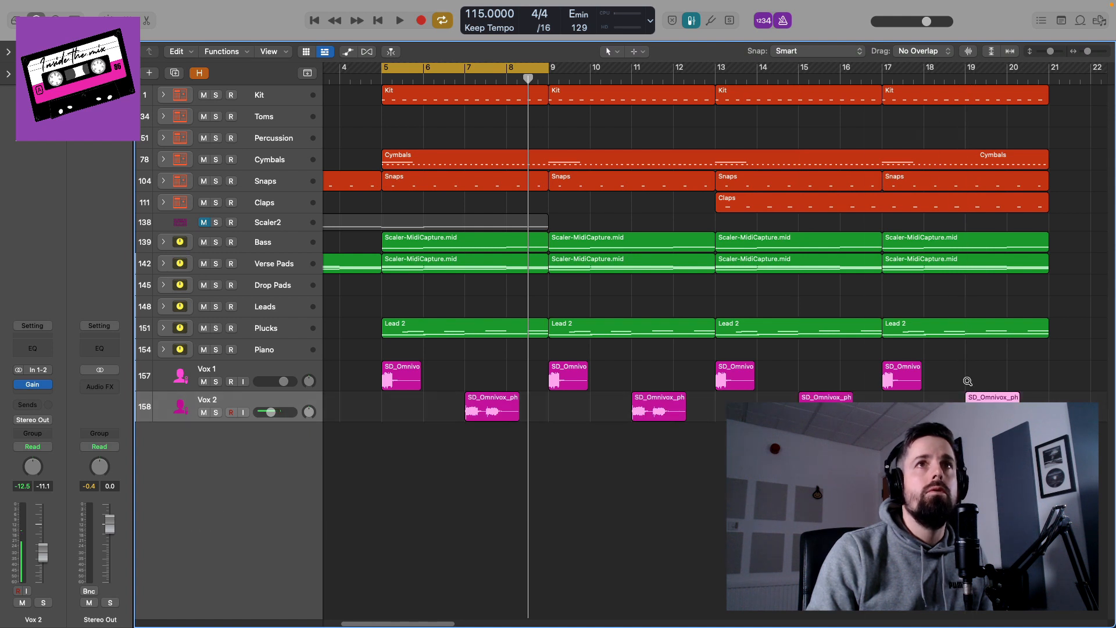
Set the cycle range to cover bars 5 to 21 with all regions of the section
click(499, 71)
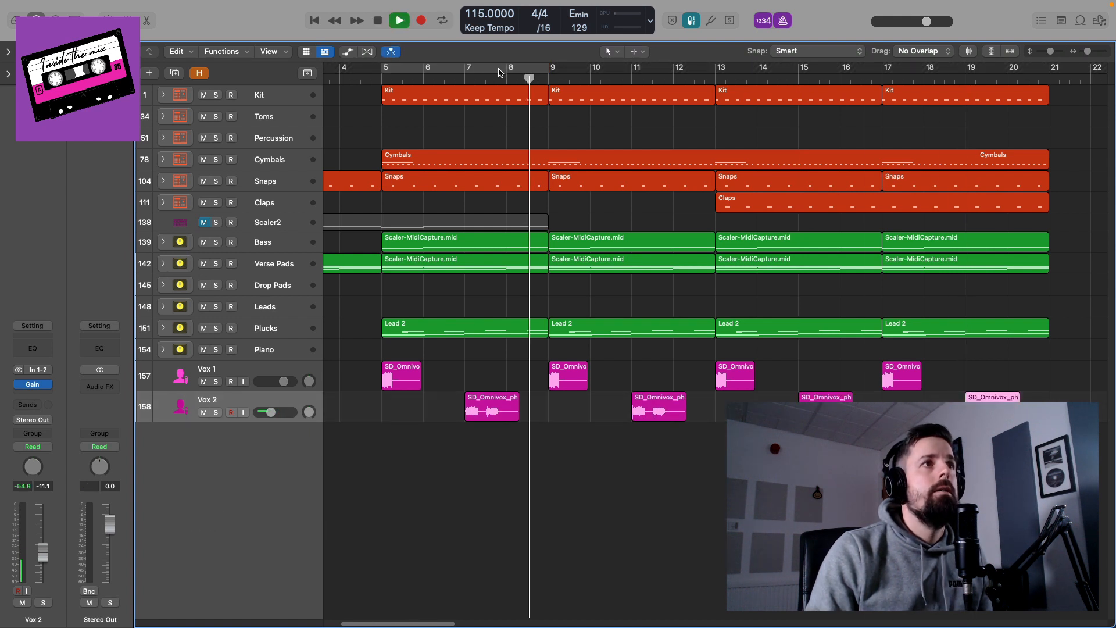
key(space)
key(space)
key(super+a)
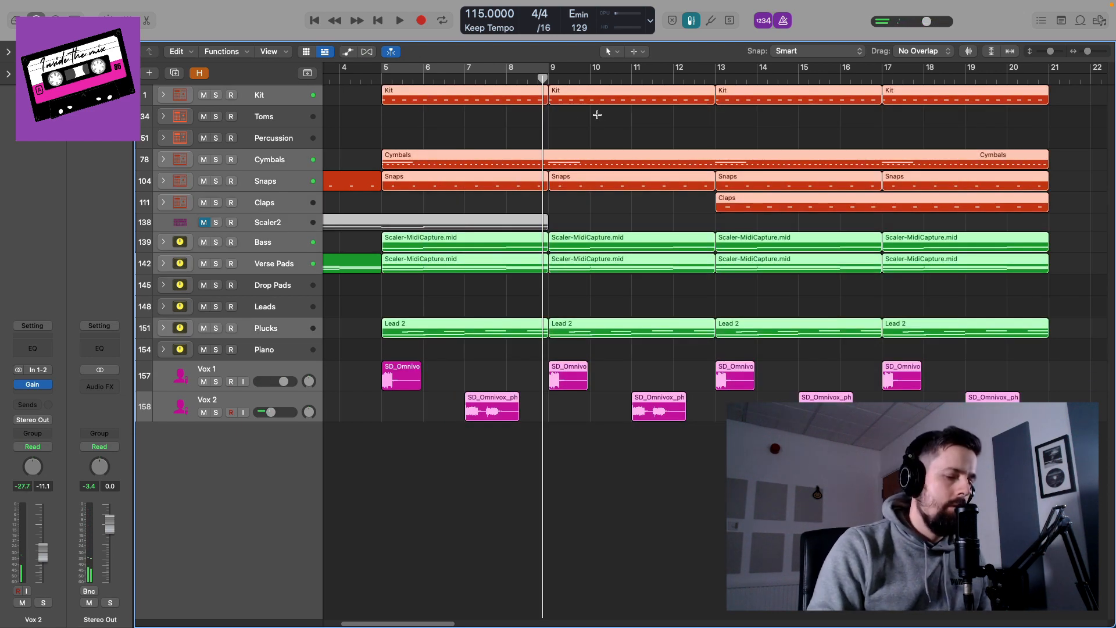
key(super+u)
key(super+Left)
key(super+Left)
key(super+Left)
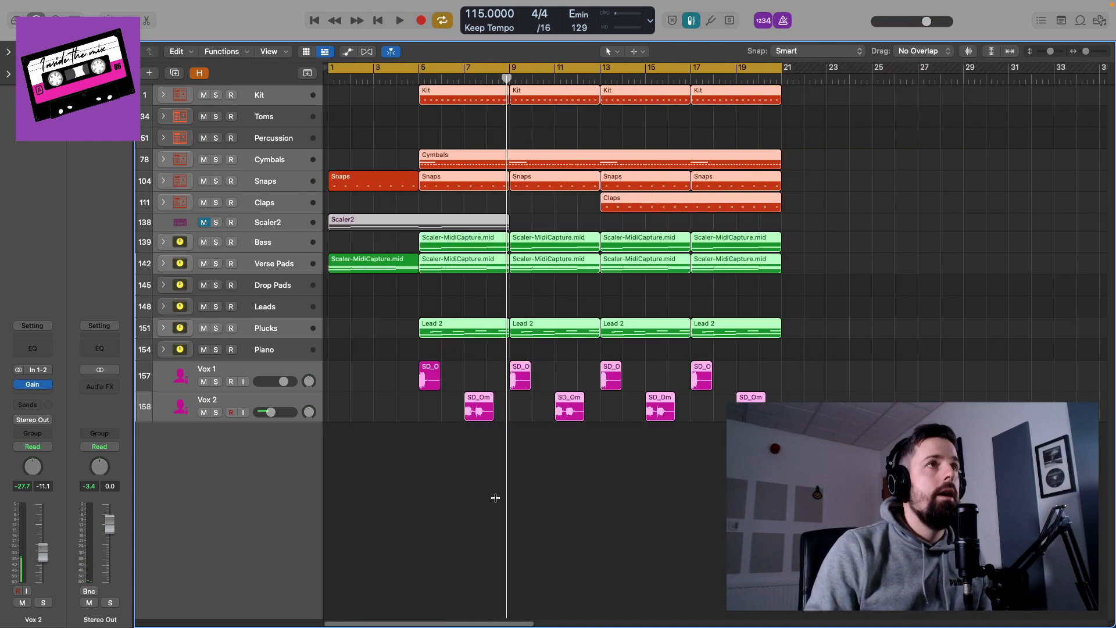
drag(330, 72, 399, 79)
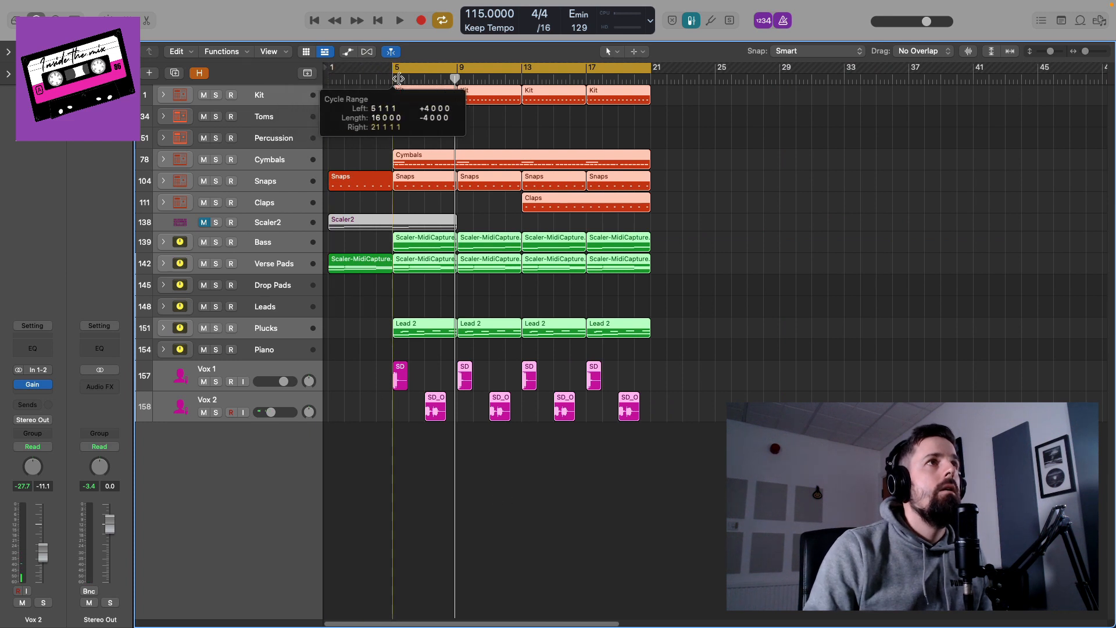
Audition the looped section with both vocal tracks, check the Vox 2 Gain plug-in setting, and deselect all regions
key(space)
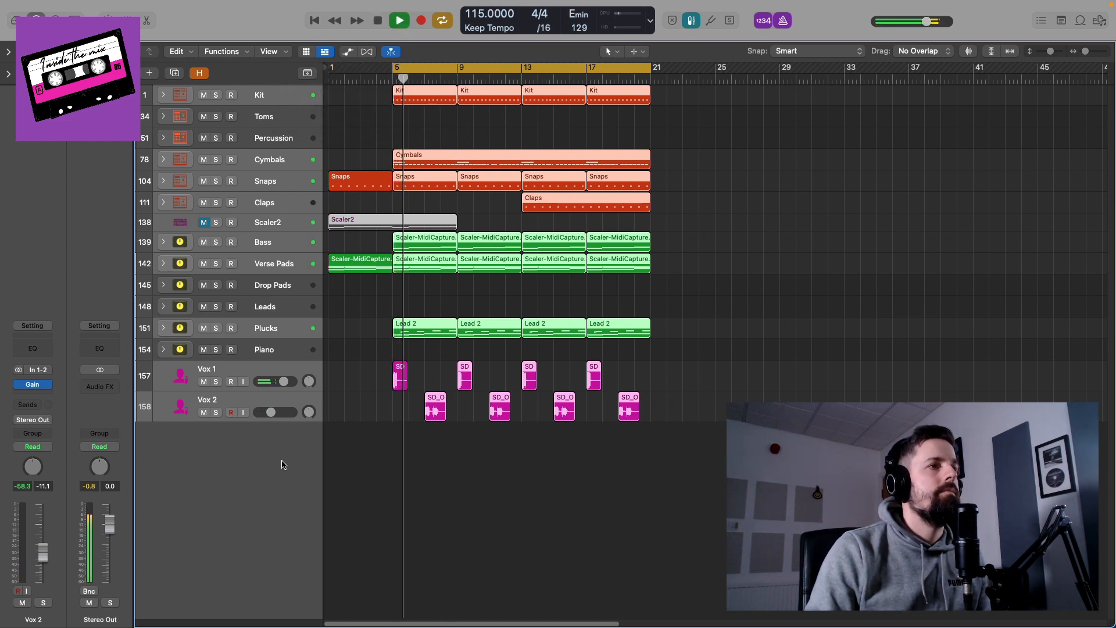
key(super+Right)
key(super+Right)
key(super+Right)
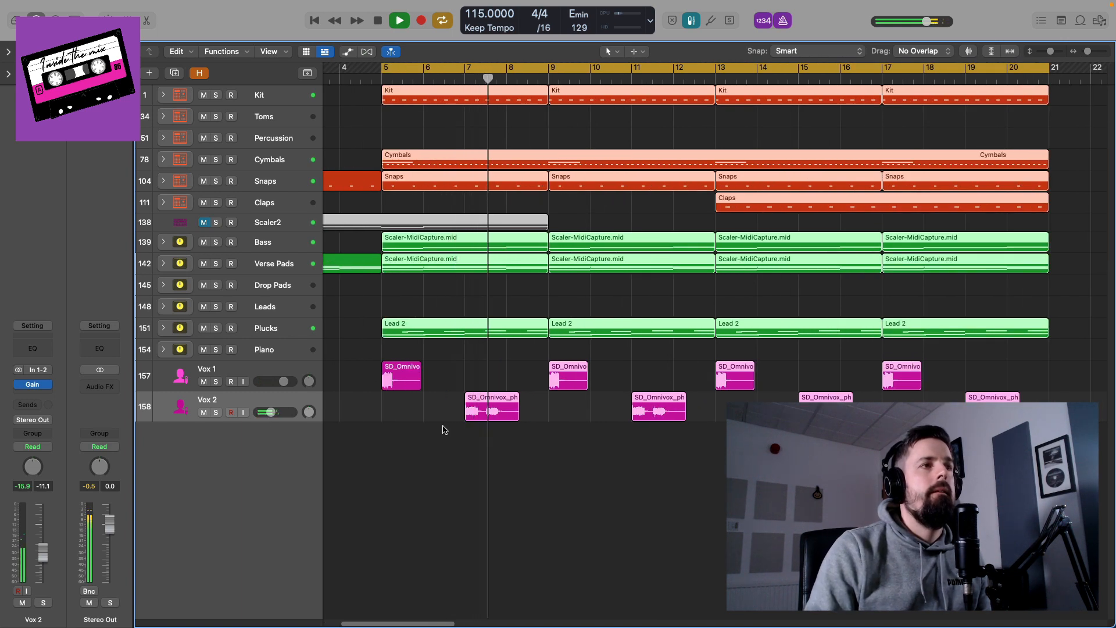
key(space)
click(33, 384)
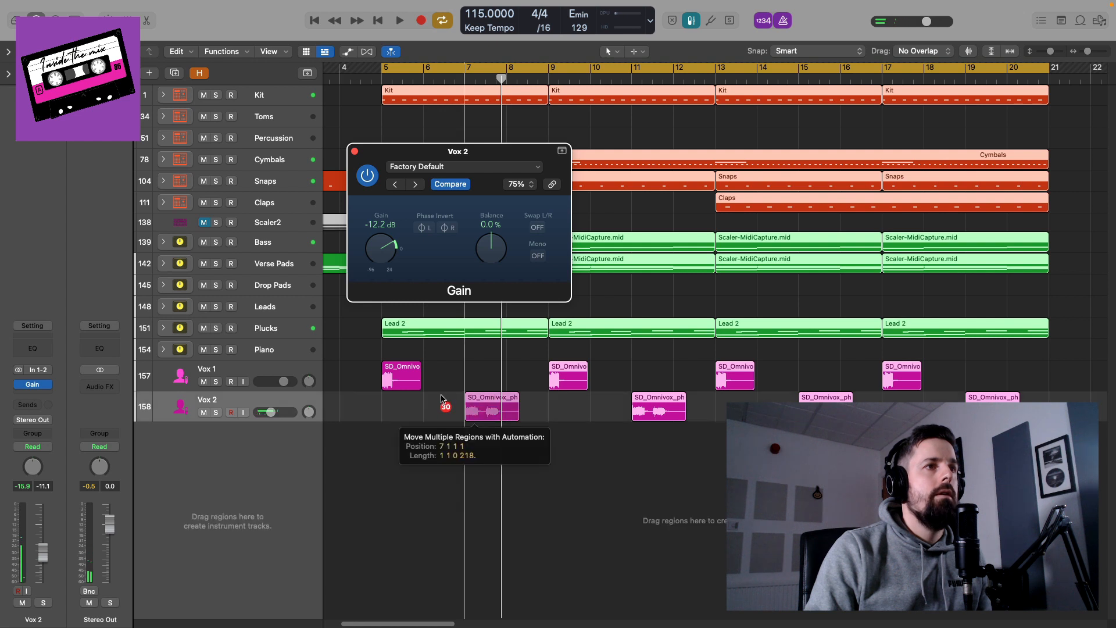
click(354, 151)
click(506, 489)
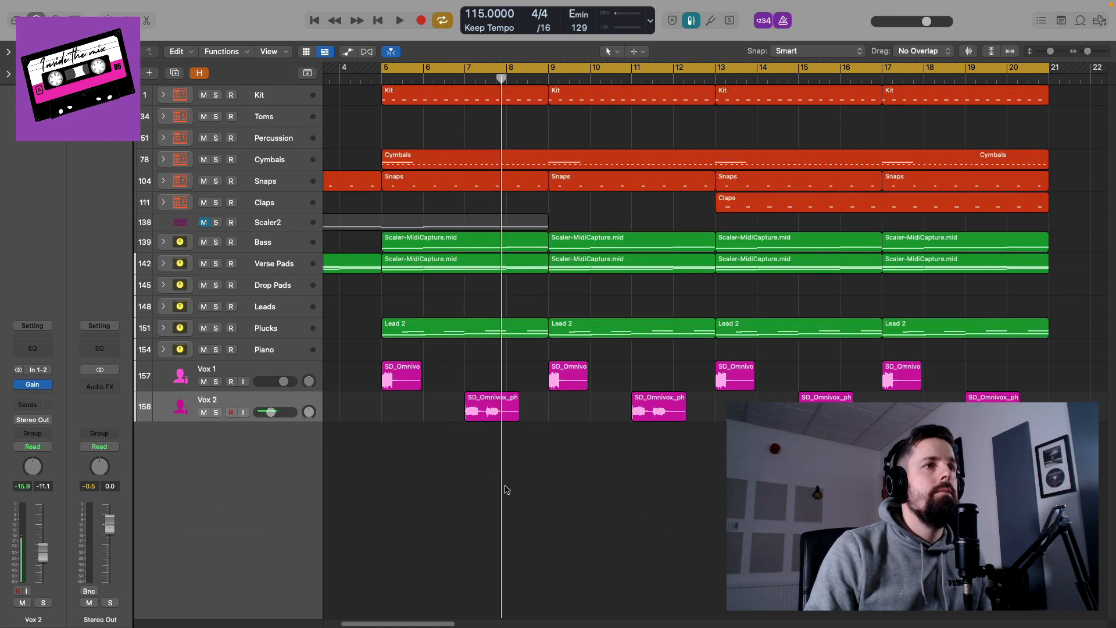
Move the first Vox 2 phrase to bar 6, the second Vox 1 one-shot to bar 7 and the second phrase to bar 8, auditioning the timing
drag(494, 405, 449, 403)
key(space)
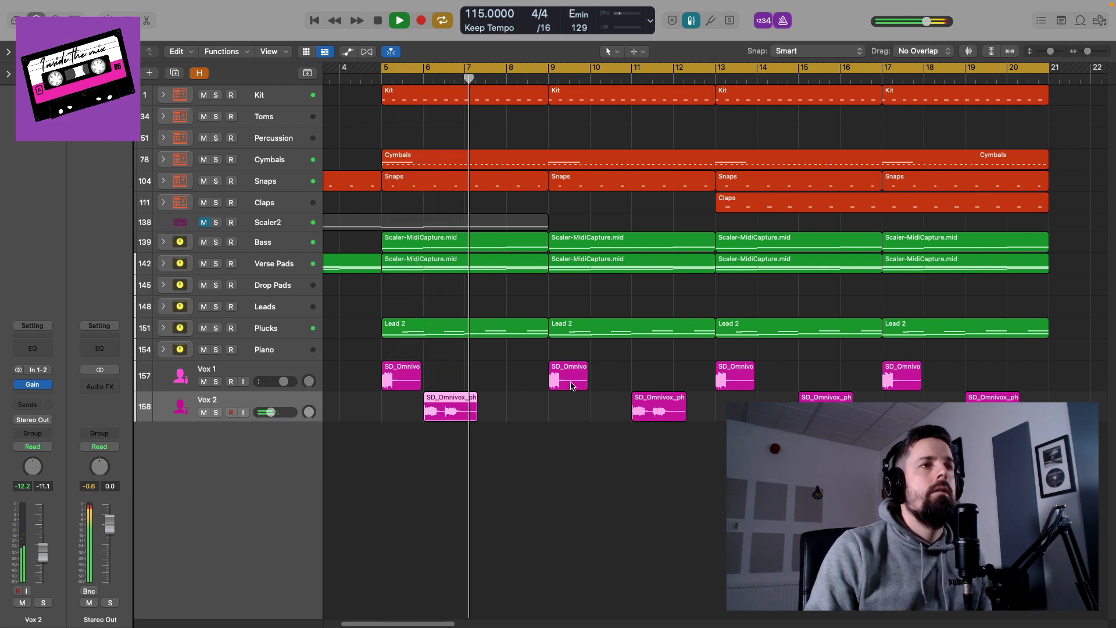
key(space)
drag(571, 385, 489, 384)
drag(654, 403, 527, 403)
key(space)
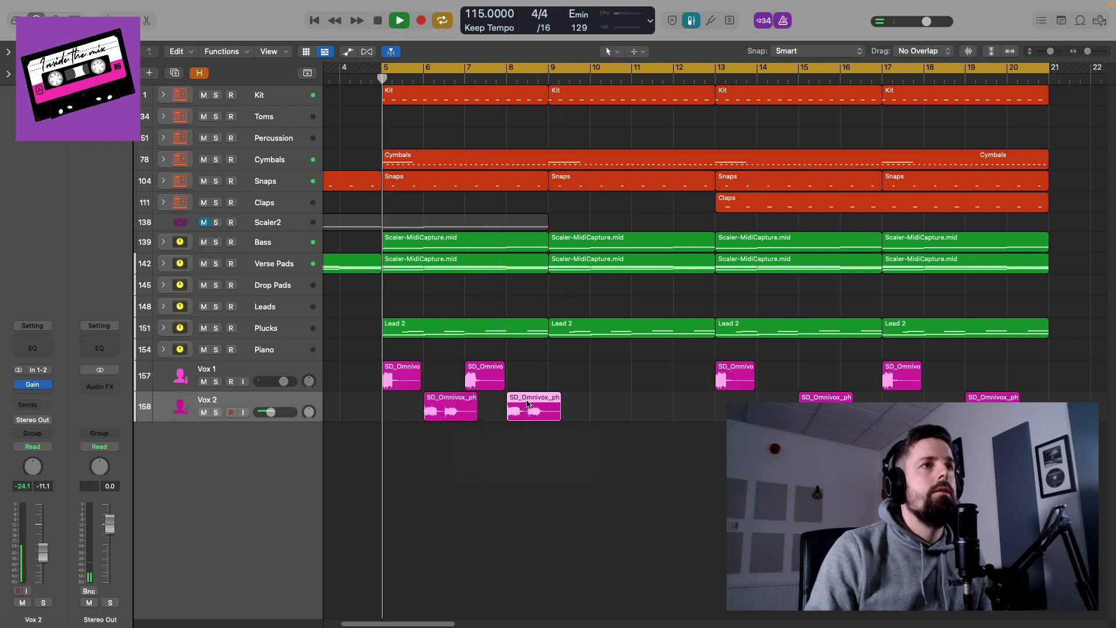
Delete the vocal regions from bar 13 onward and repeat the new four-bar vocal pattern across both tracks until bar 21
drag(1037, 410, 730, 369)
key(Delete)
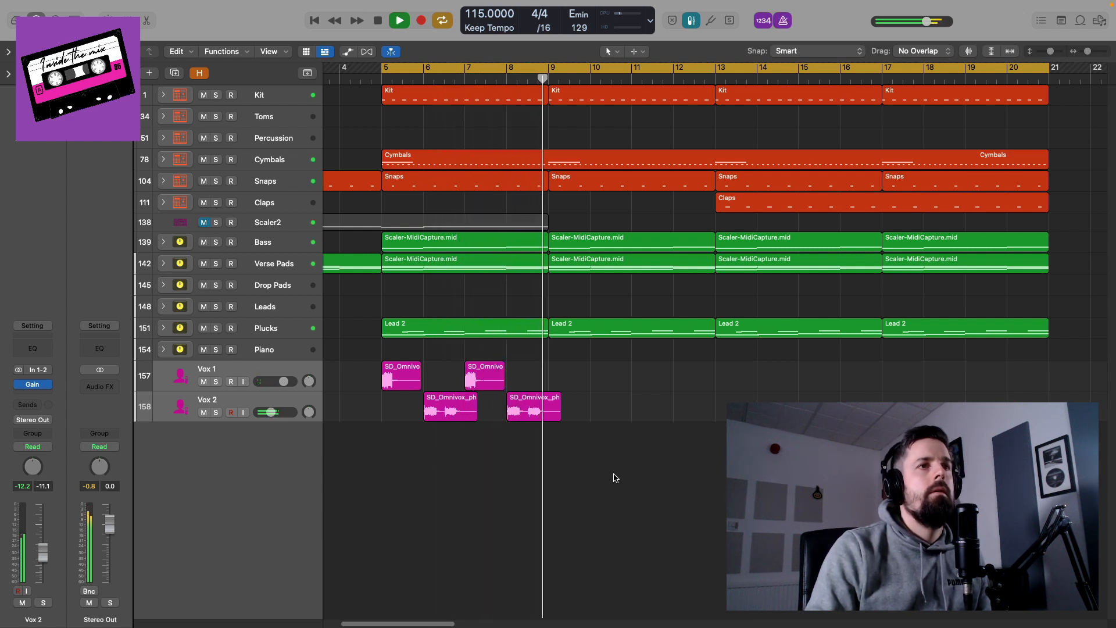
key(space)
drag(615, 477, 900, 373)
key(space)
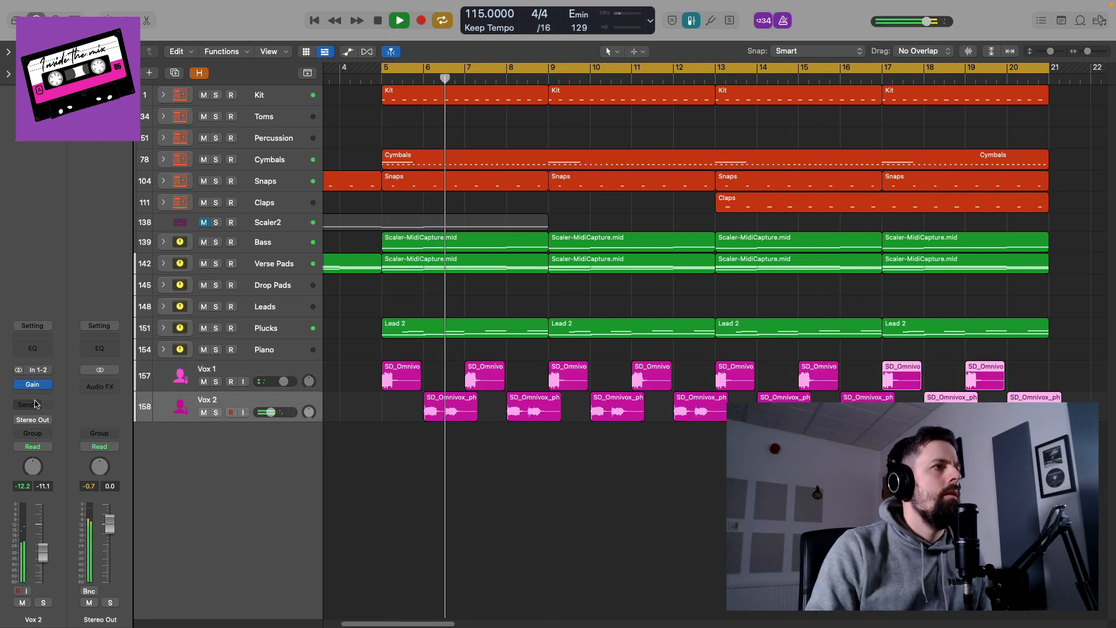
Set the Vox 2 Gain plug-in to -9.9 dB and add a send from the track to Bus 7 (MedVerb)
click(38, 385)
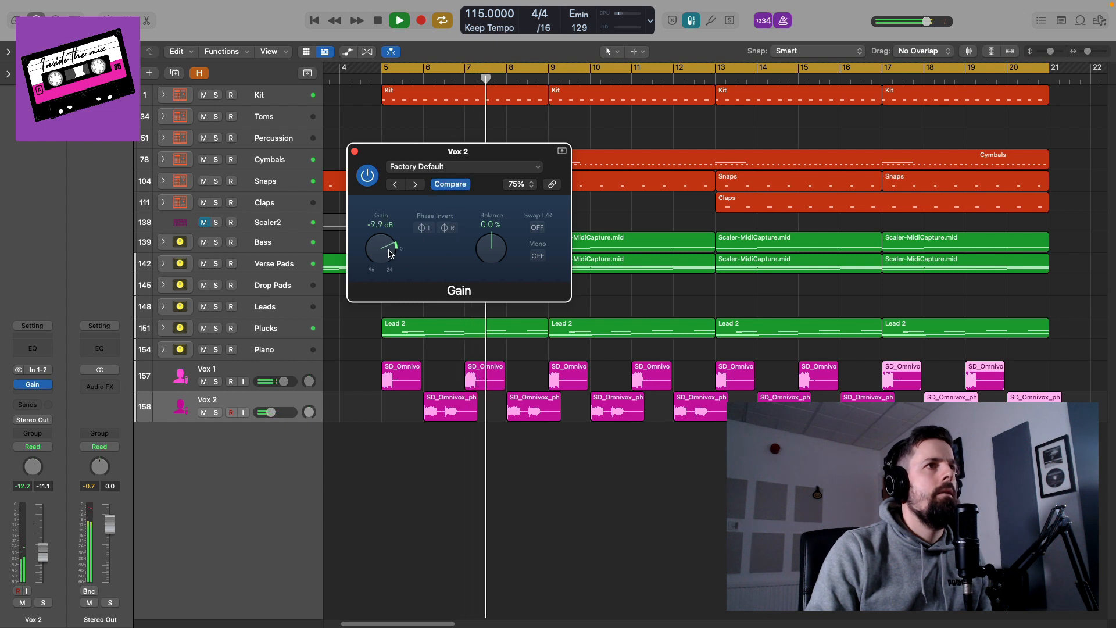
click(354, 151)
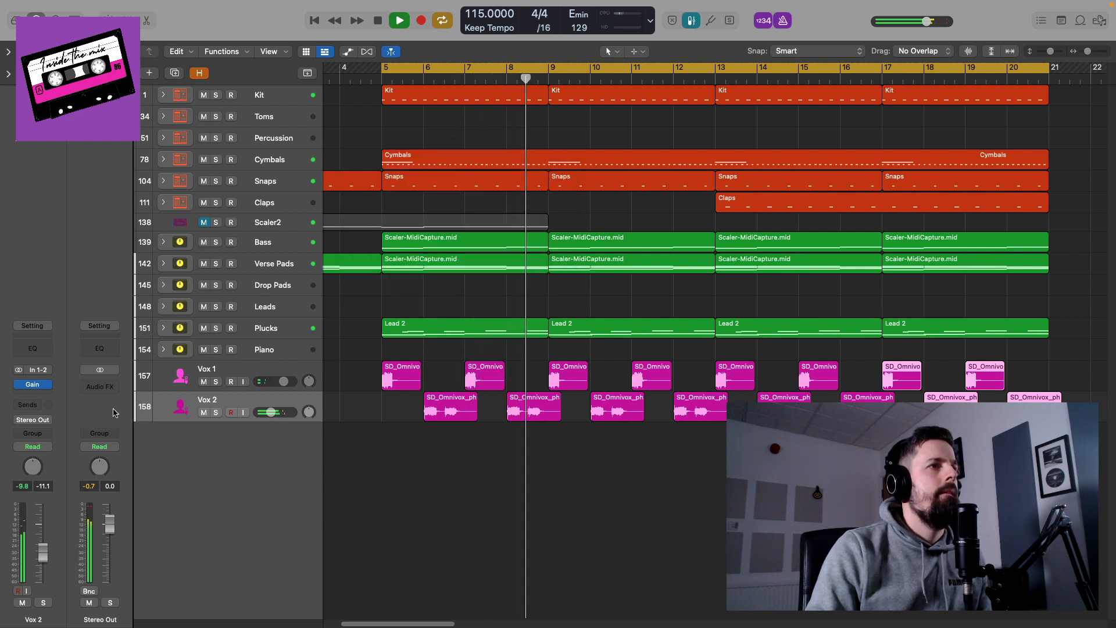
click(25, 411)
mouse_move(41, 423)
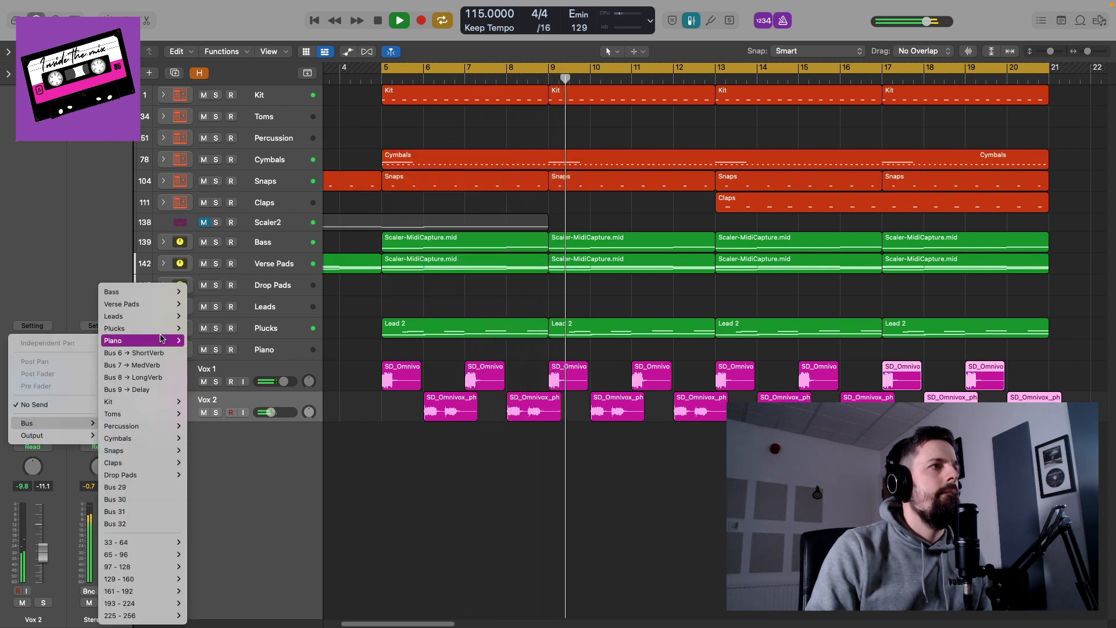
click(149, 365)
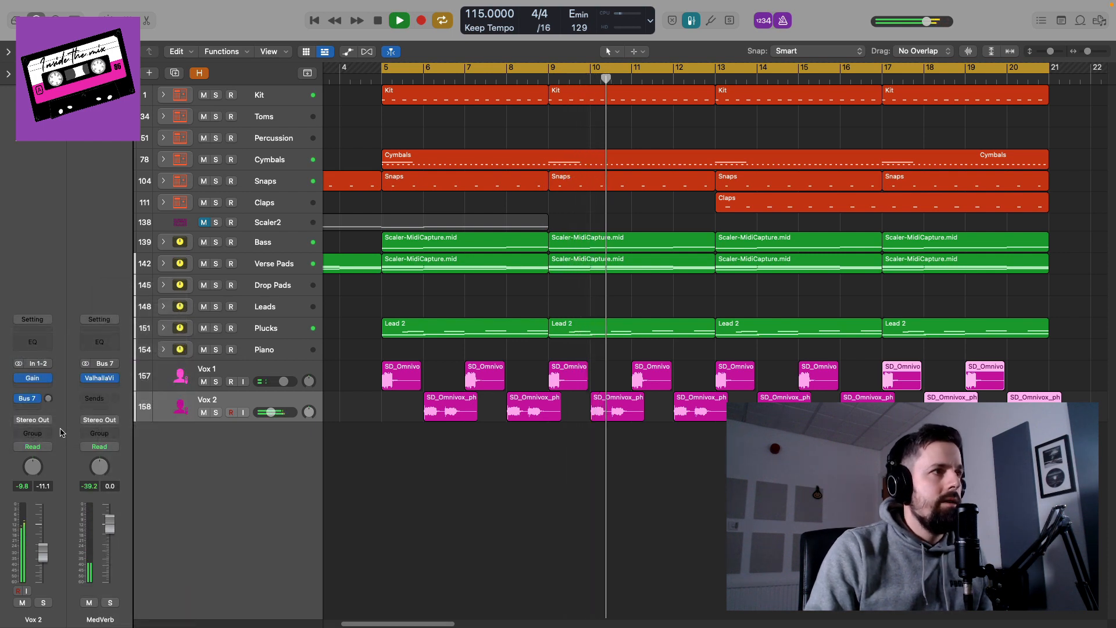
Reroute the Vox 2 reverb send to Bus 8 (LongVerb) and set its level to -5.7 dB during playback
click(35, 402)
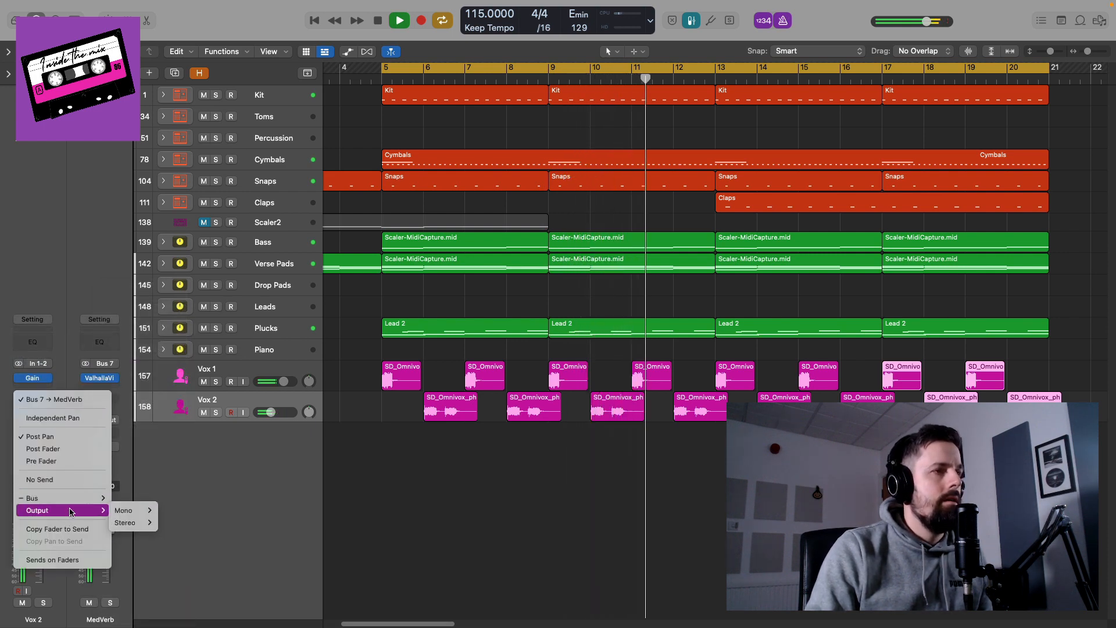
click(519, 608)
key(space)
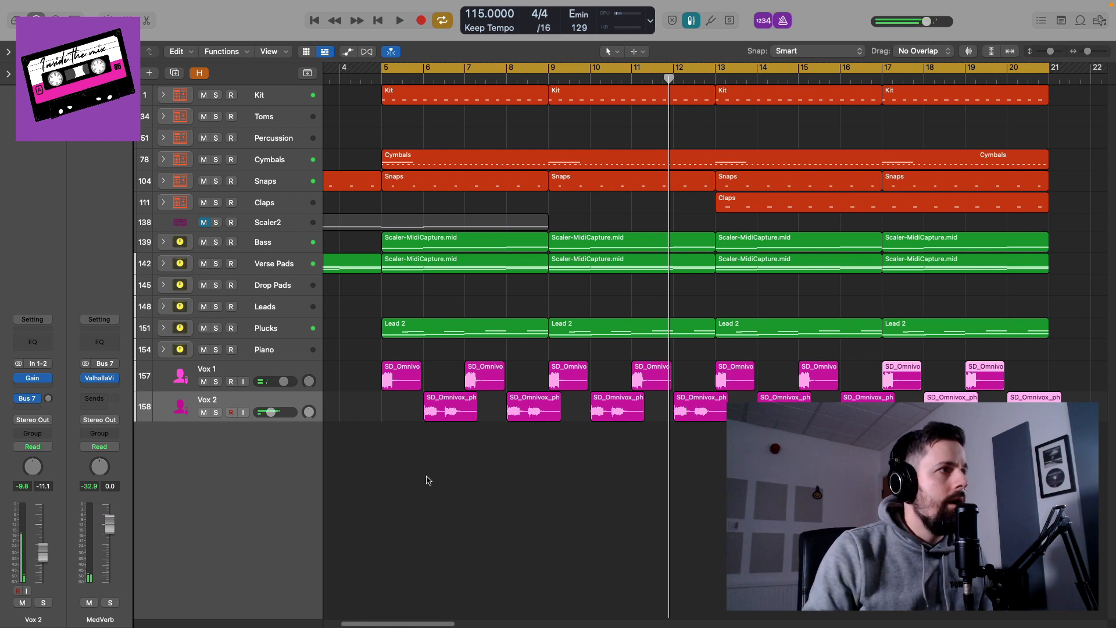
click(39, 405)
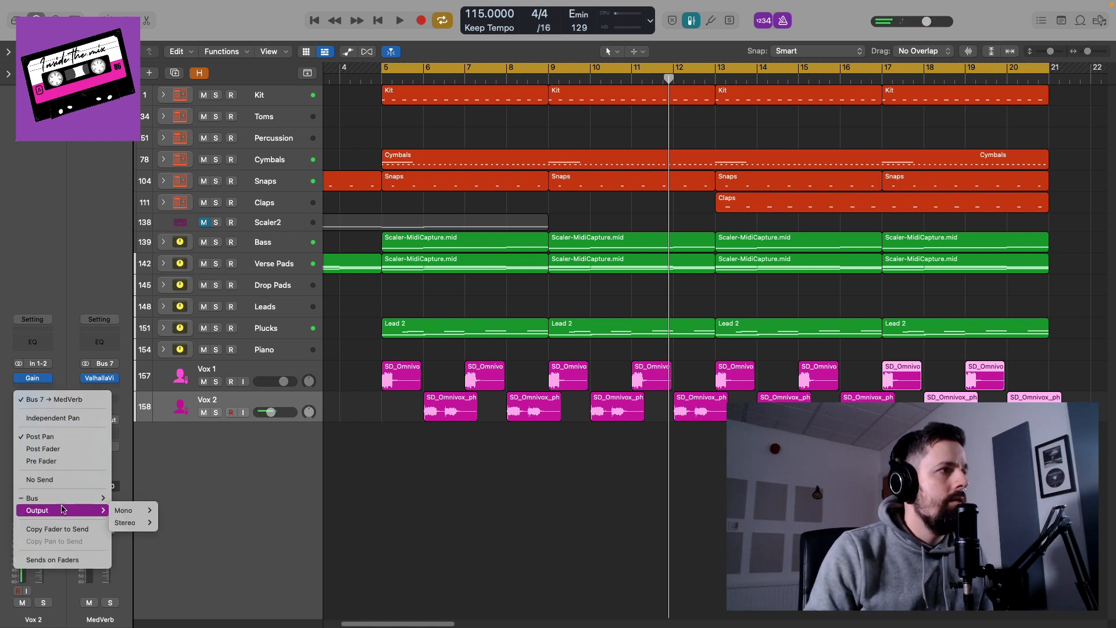
mouse_move(58, 498)
click(180, 377)
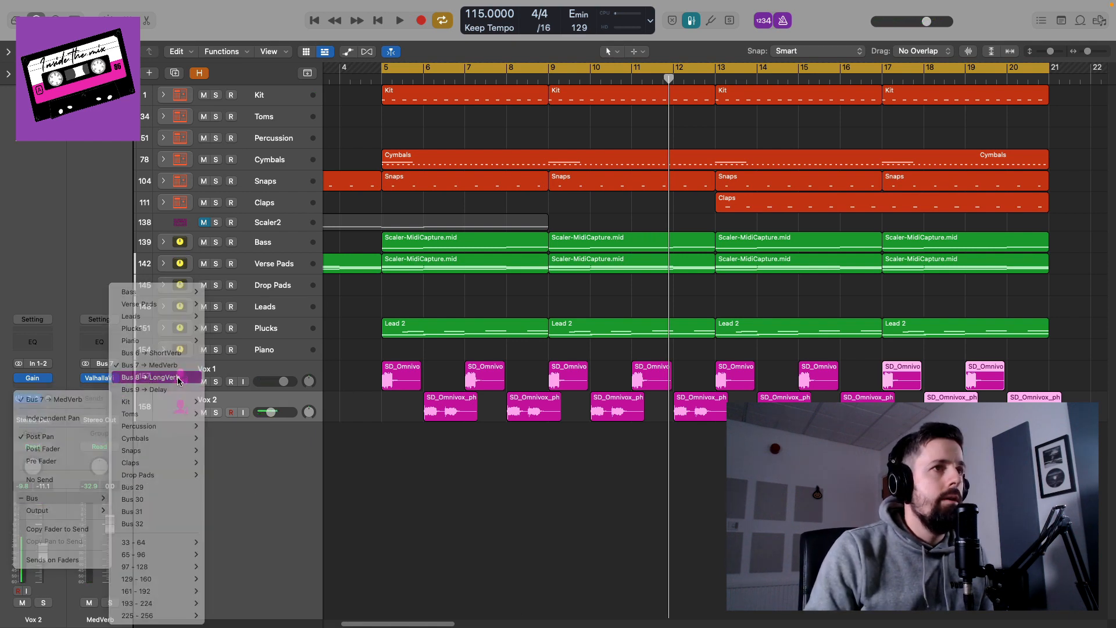
click(464, 479)
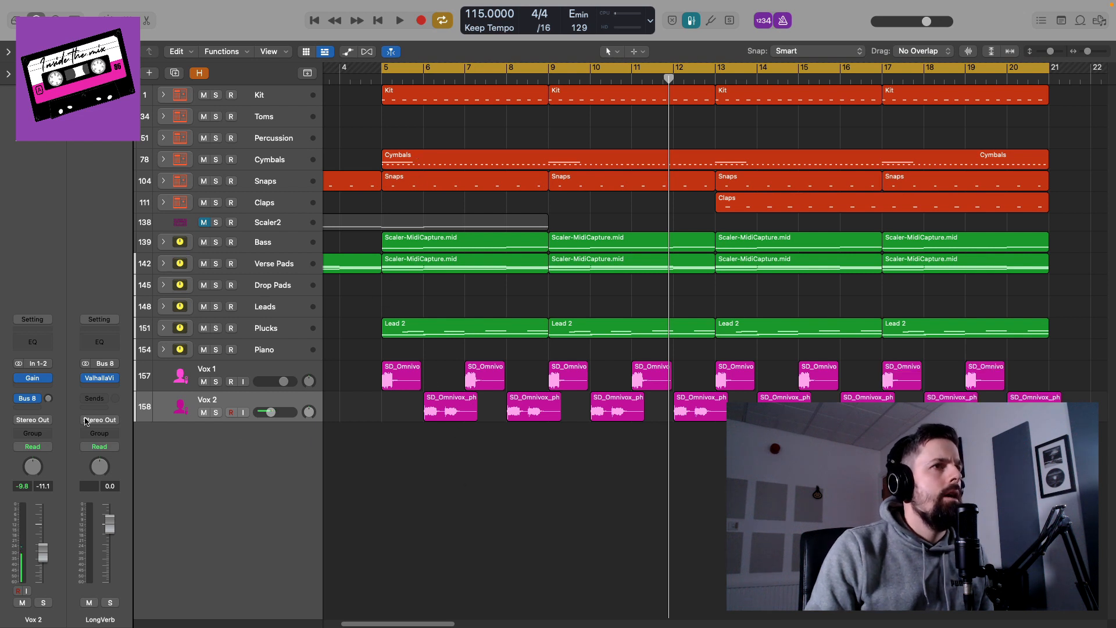
key(space)
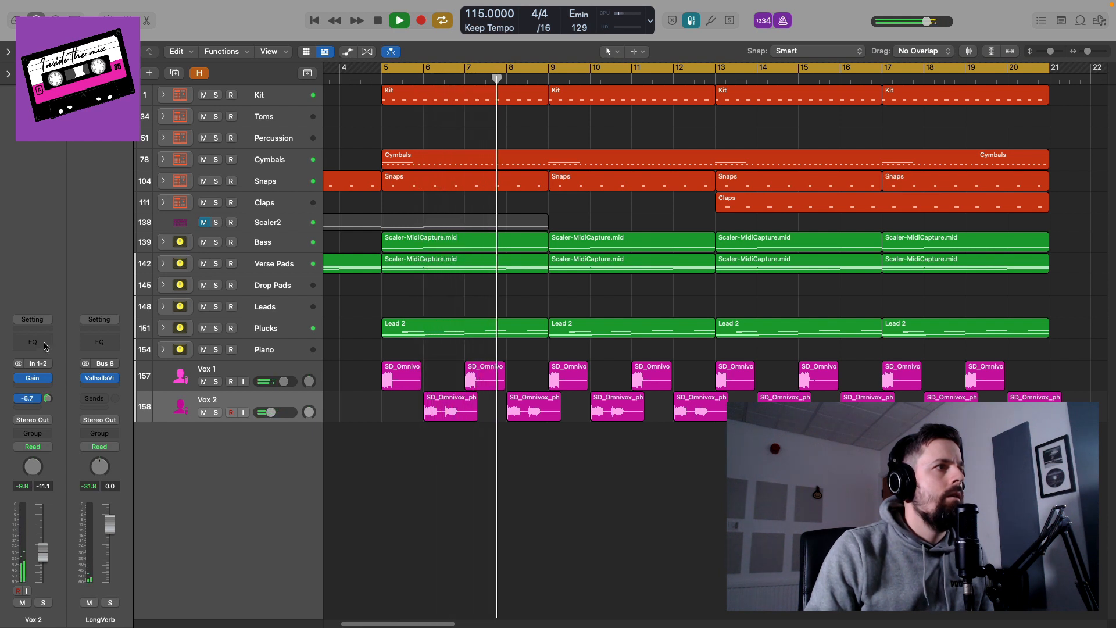
Add a Vox 2 send to Bus 9 (Delay) at about -23.1 dB and set the LongVerb send to -8.9 dB
click(28, 398)
mouse_move(95, 424)
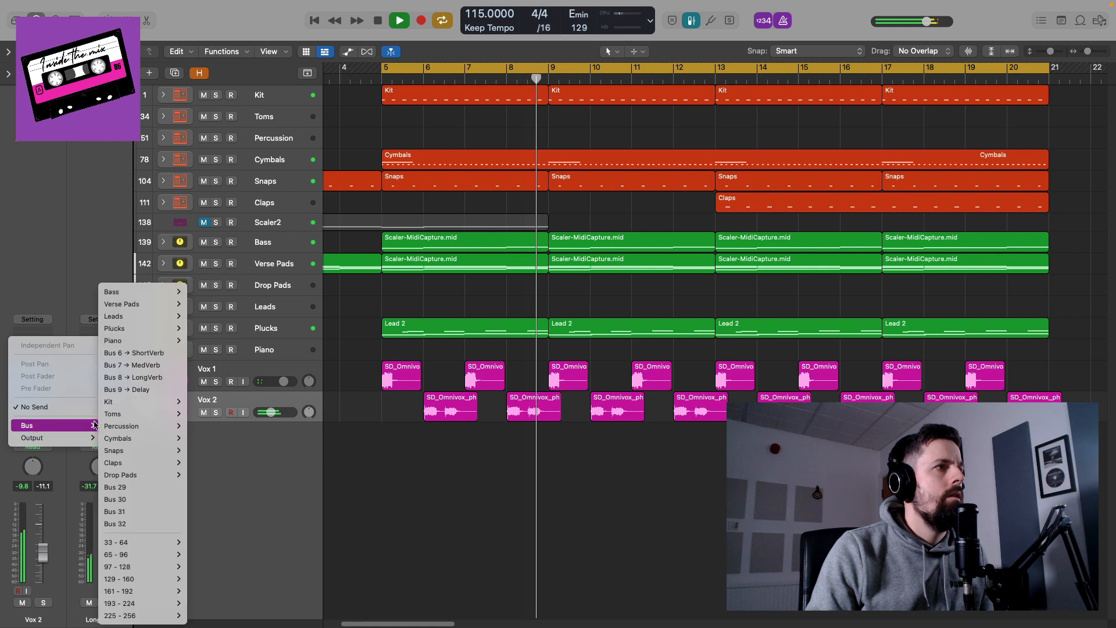
click(125, 389)
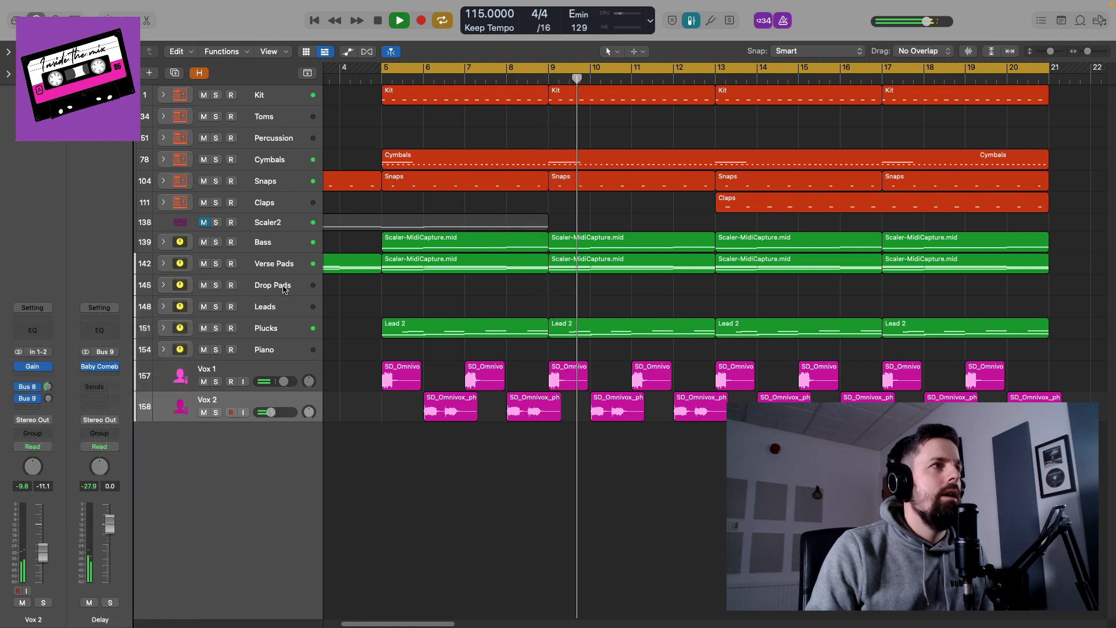
drag(49, 400, 49, 389)
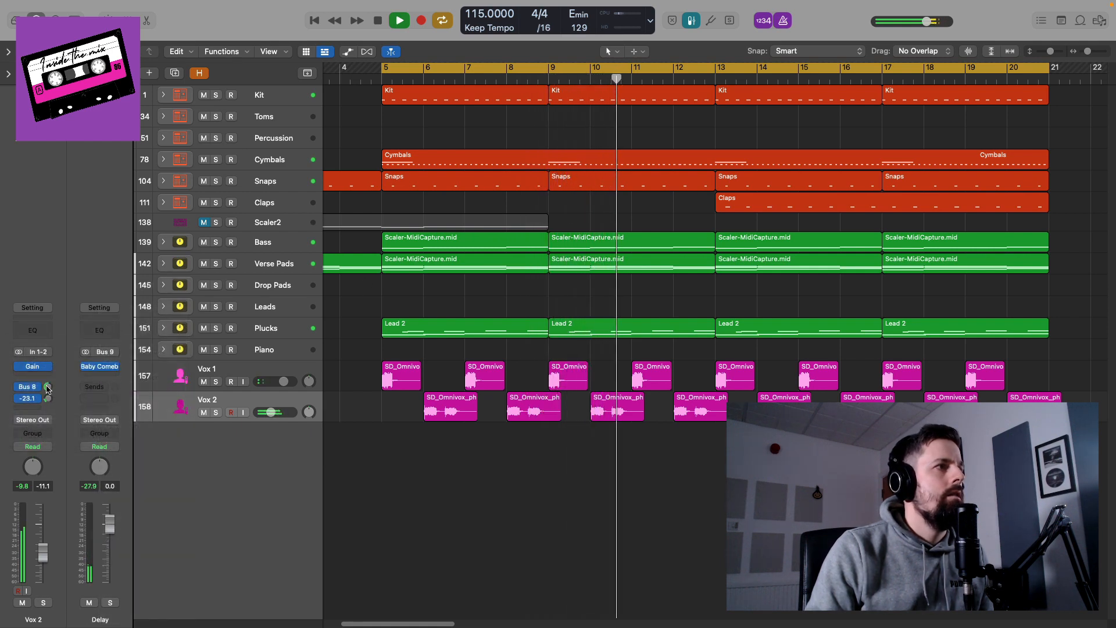
click(48, 387)
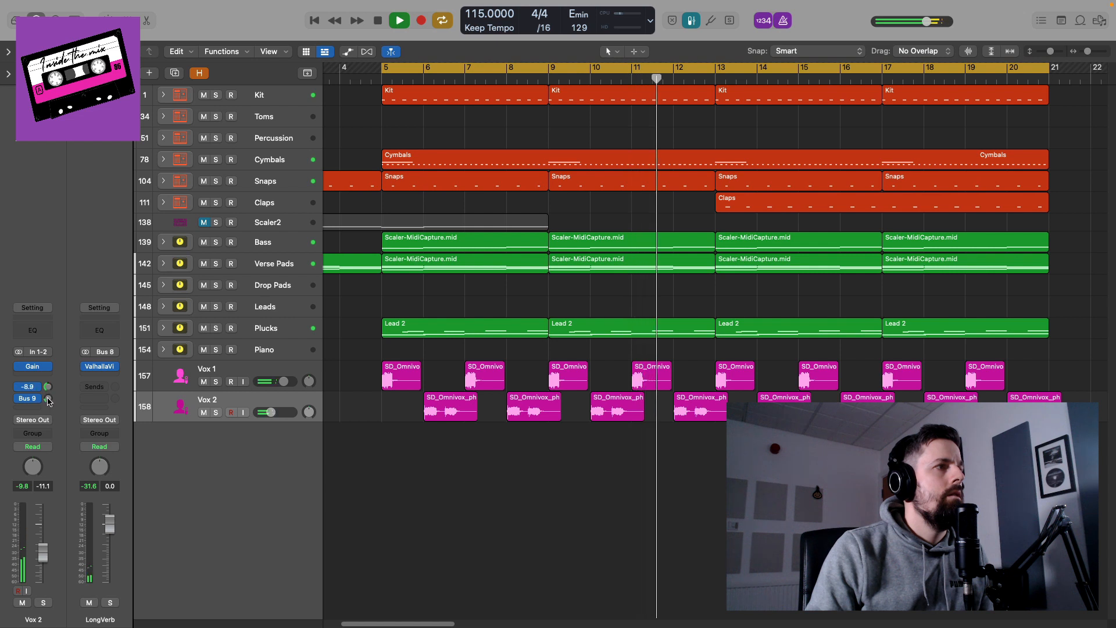
click(49, 399)
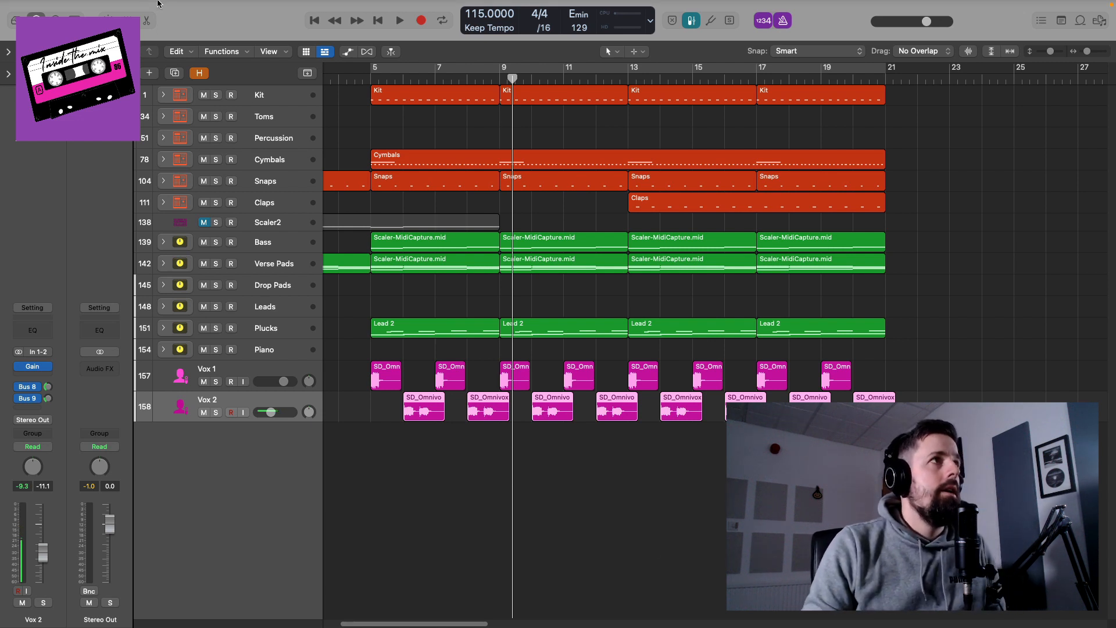
Create a new audio track named FX1 below Vox 2
click(138, 6)
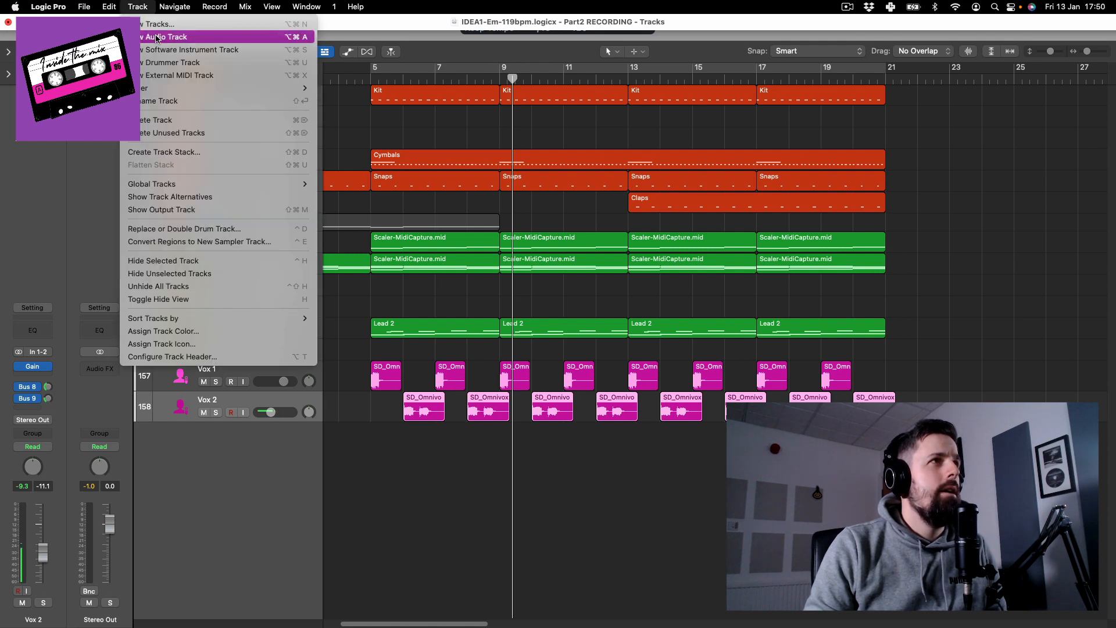
click(168, 37)
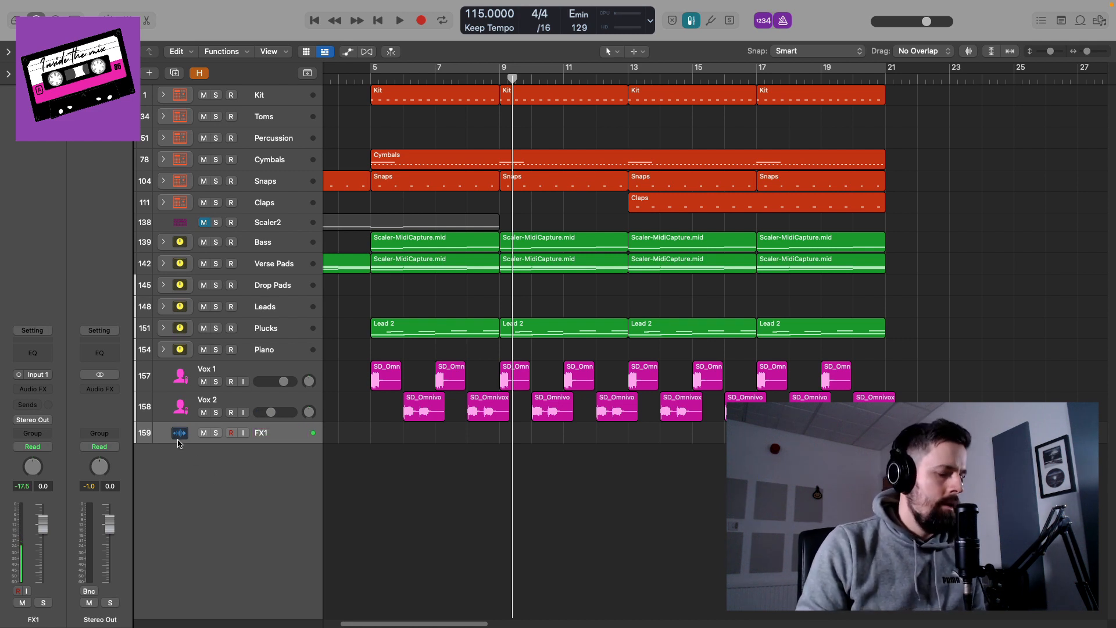
Give the FX1 track the blue waveform-line icon and enlarge its track height, closing the color palette
key(alt+c)
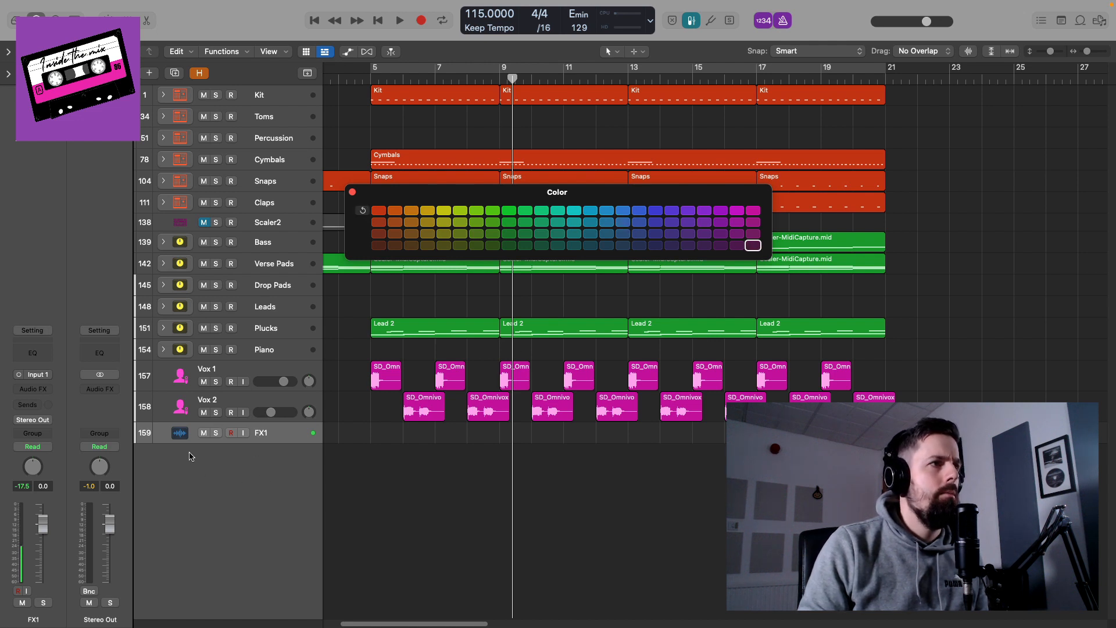
click(180, 433)
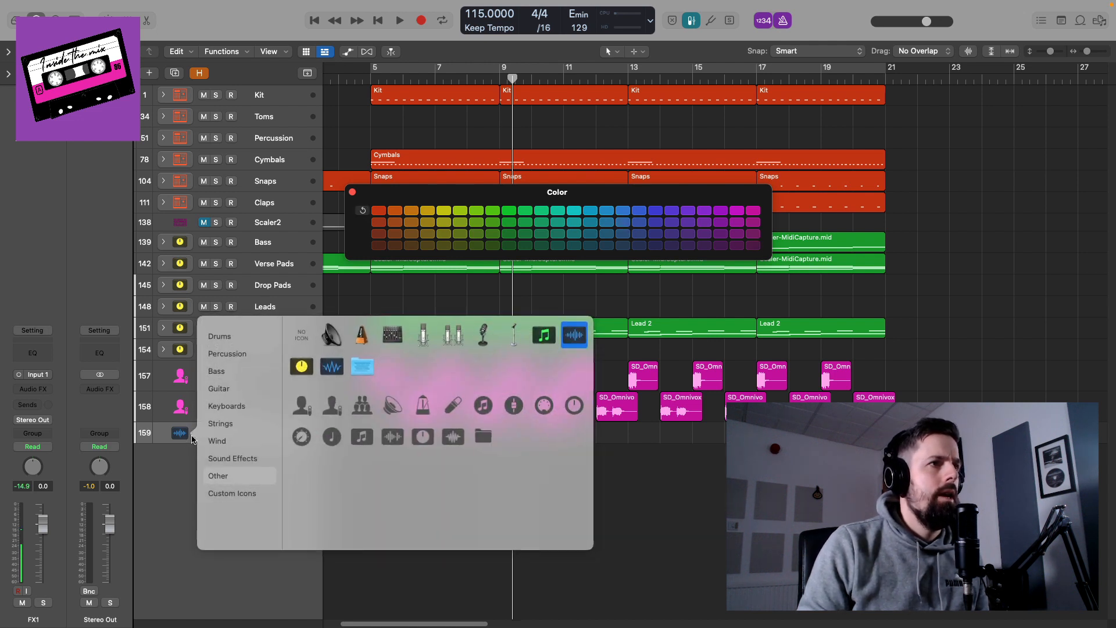
click(238, 497)
click(231, 475)
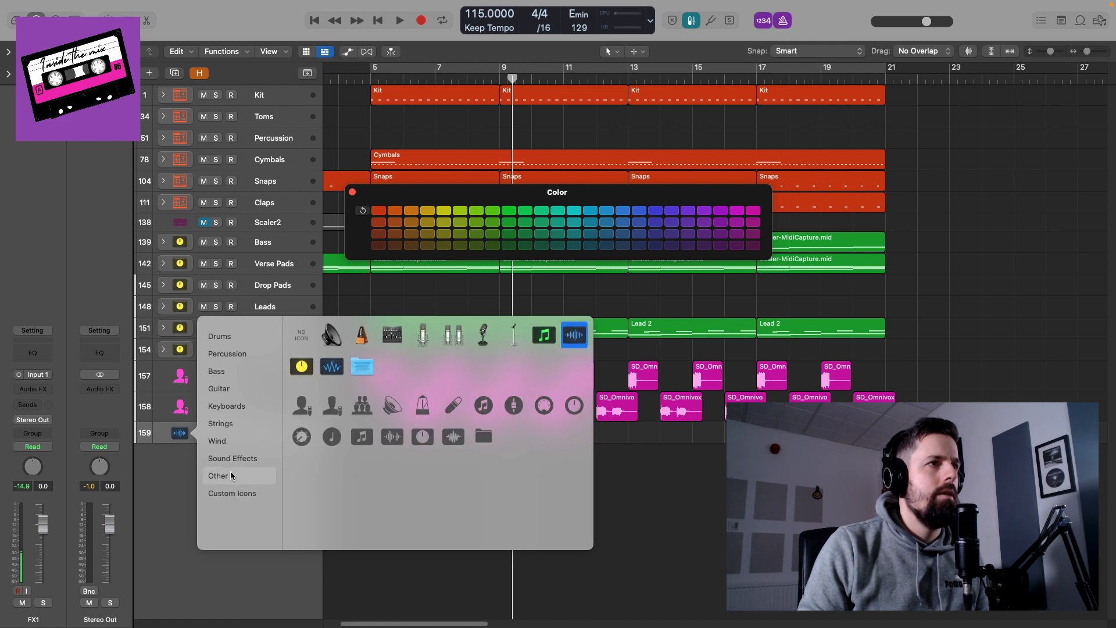
click(333, 377)
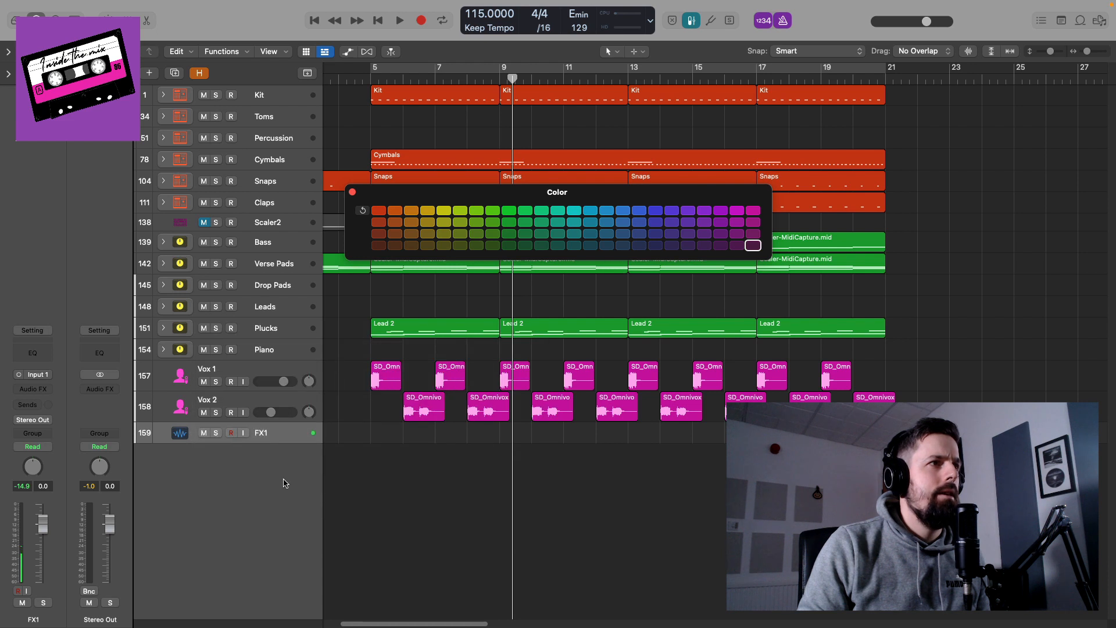
drag(171, 443, 171, 457)
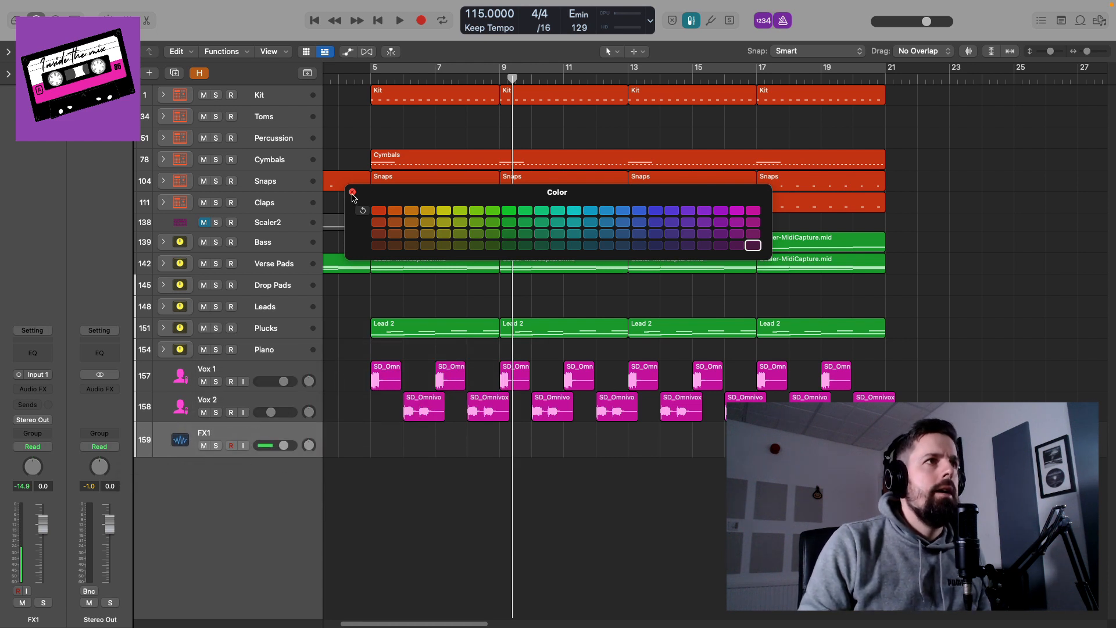
click(352, 192)
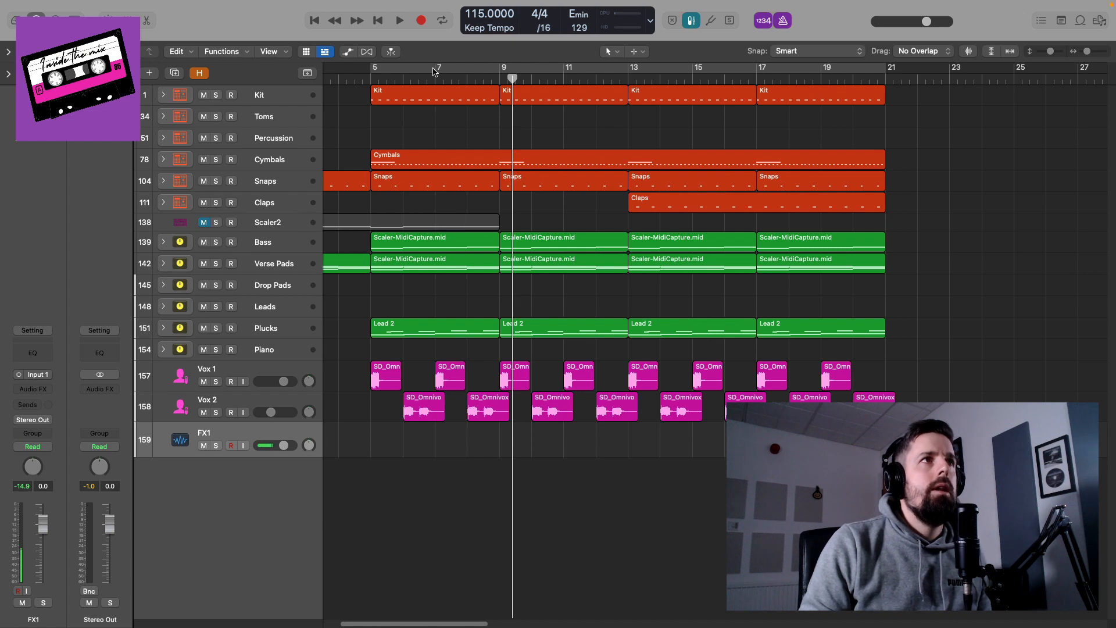
Set the cycle range to bars 5 to 11 and briefly audition its start
drag(373, 73, 563, 73)
key(space)
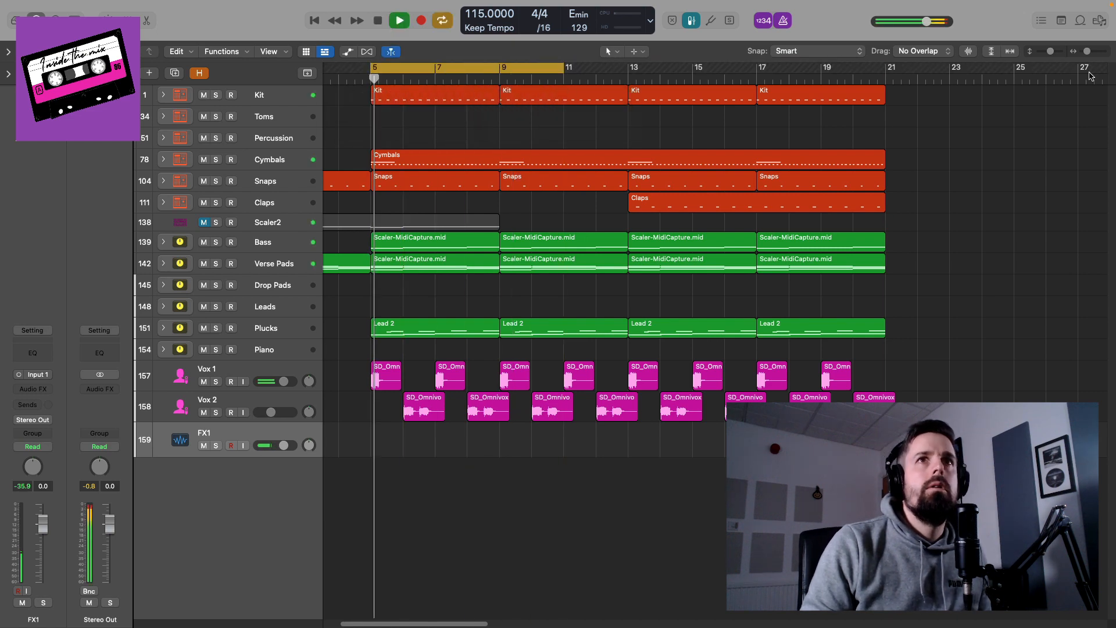
key(space)
Open the file browser and go to the FX folder in the Samples of SD_EDM_SamplePack
click(1097, 21)
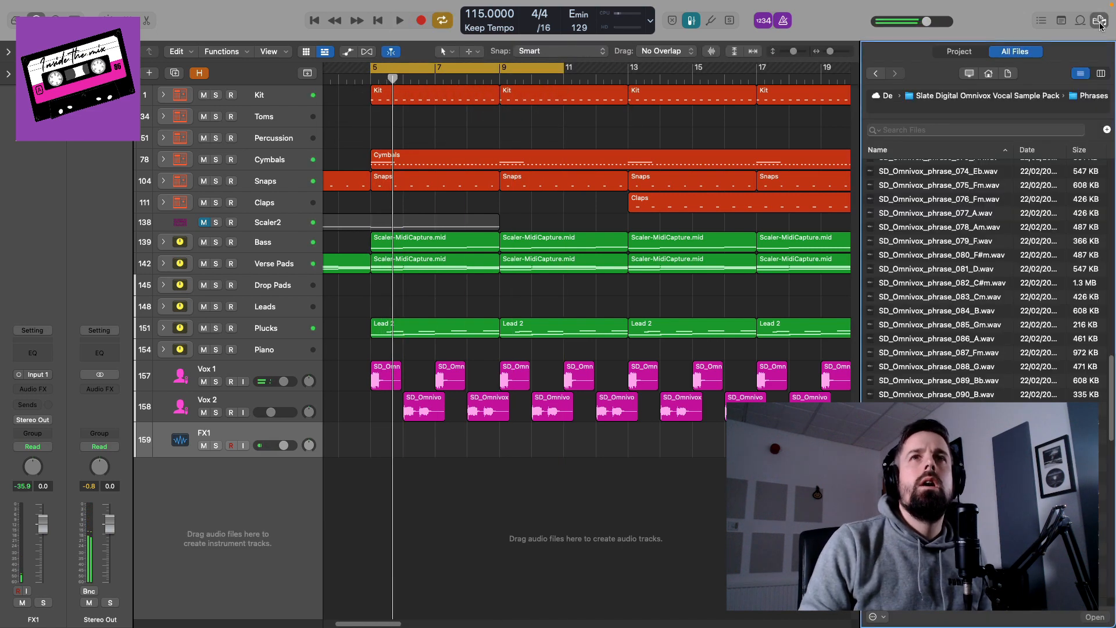
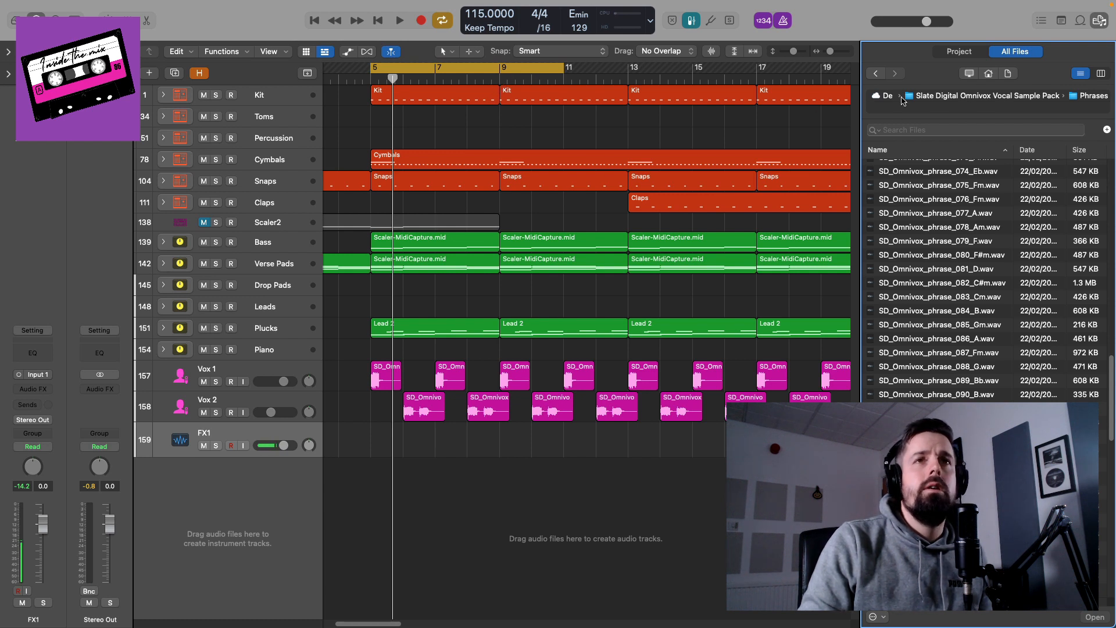
click(874, 75)
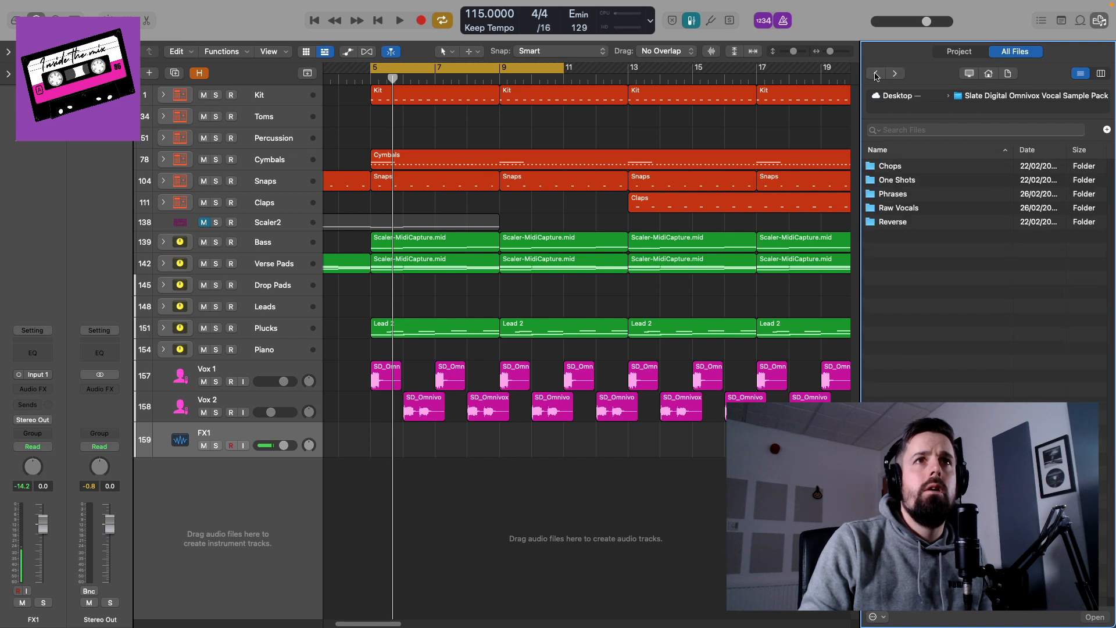
double_click(942, 195)
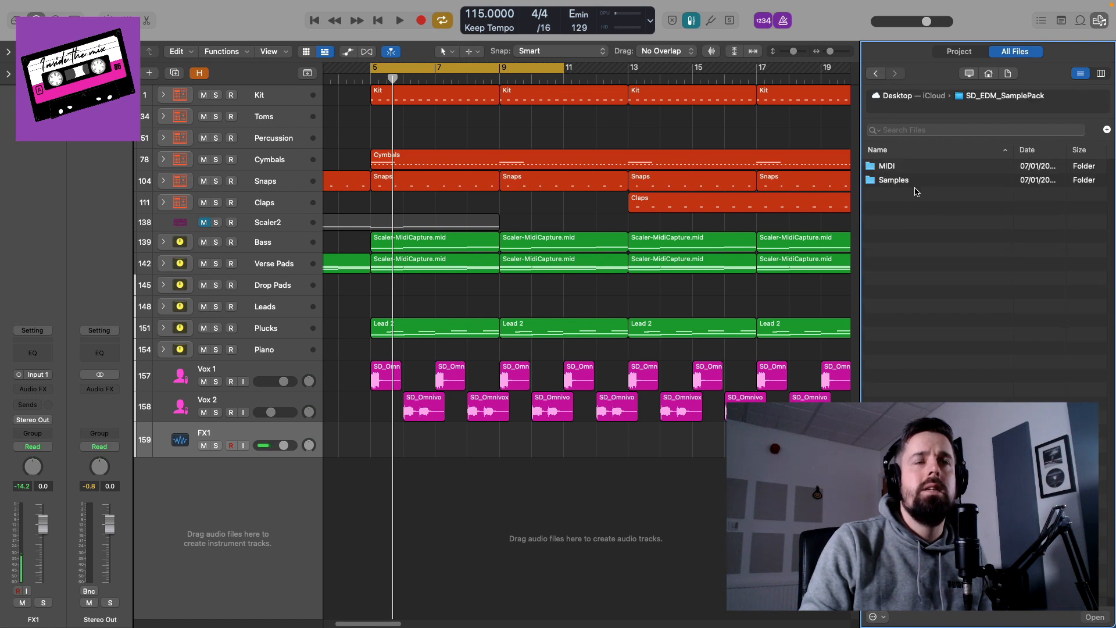
double_click(894, 180)
double_click(889, 180)
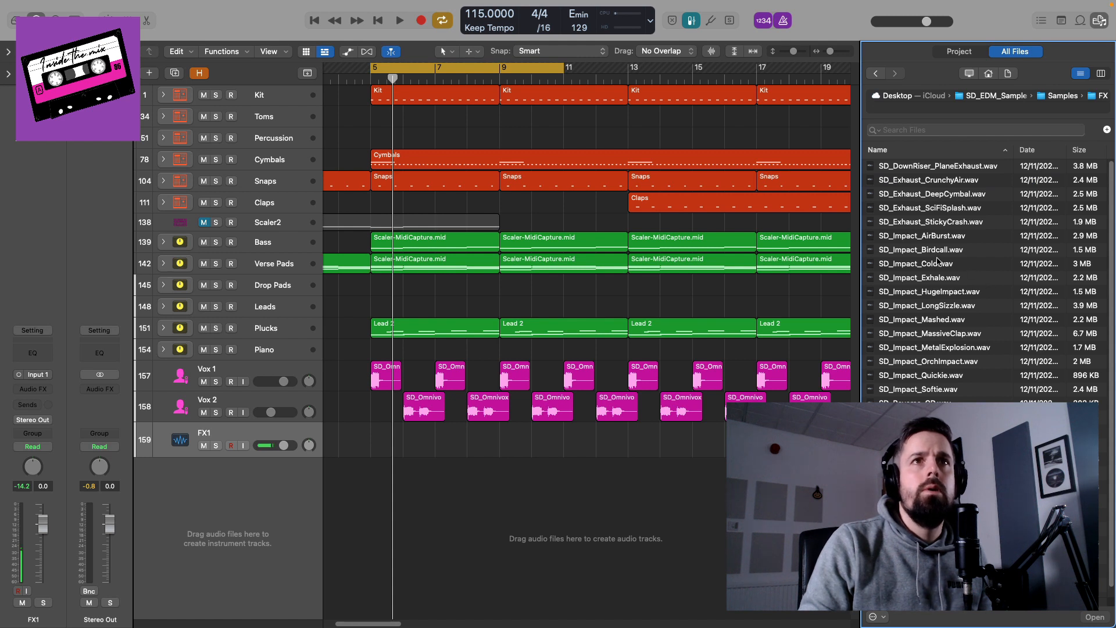
Audition the short impact and reverse samples in the FX folder for a transition sound
scroll(937, 261, down, 1)
click(919, 463)
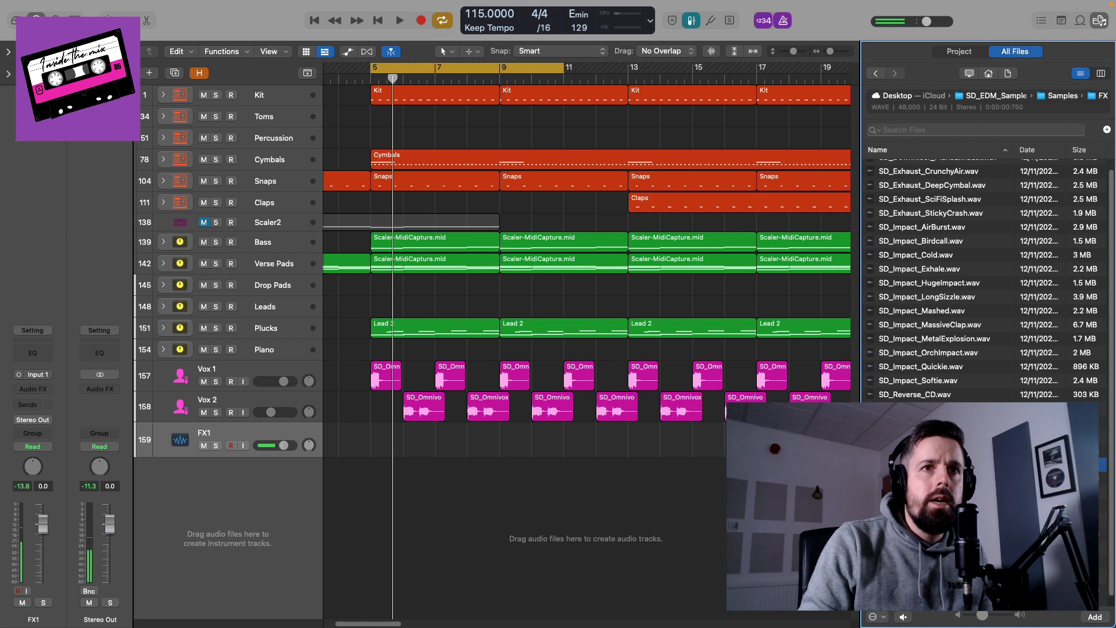
key(Up)
key(Up)
key(Up)
key(Up)
key(Up)
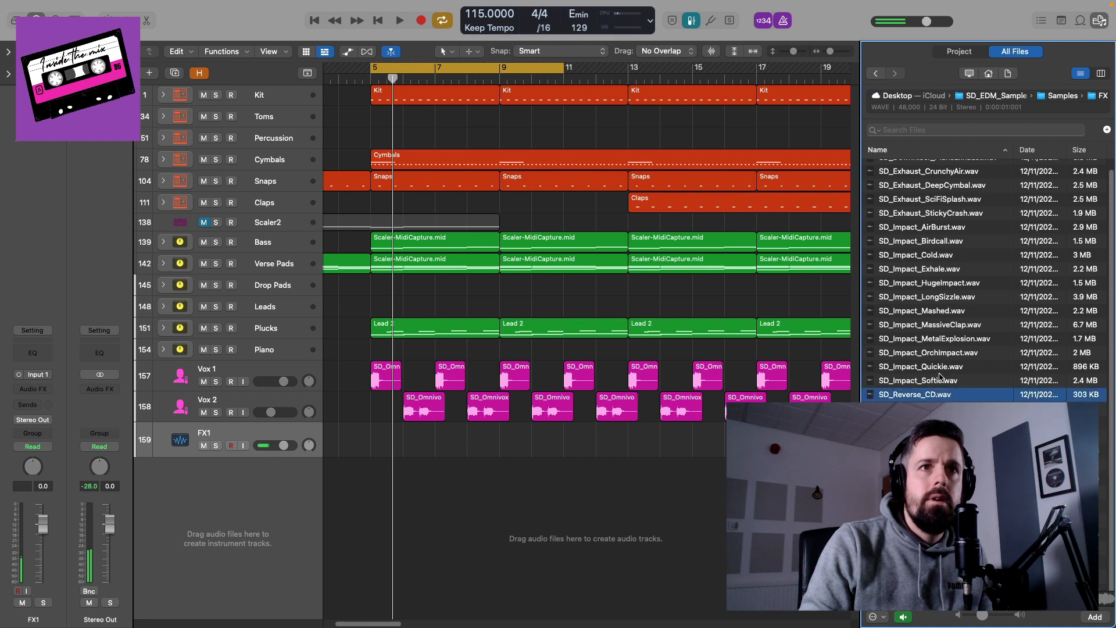
click(939, 373)
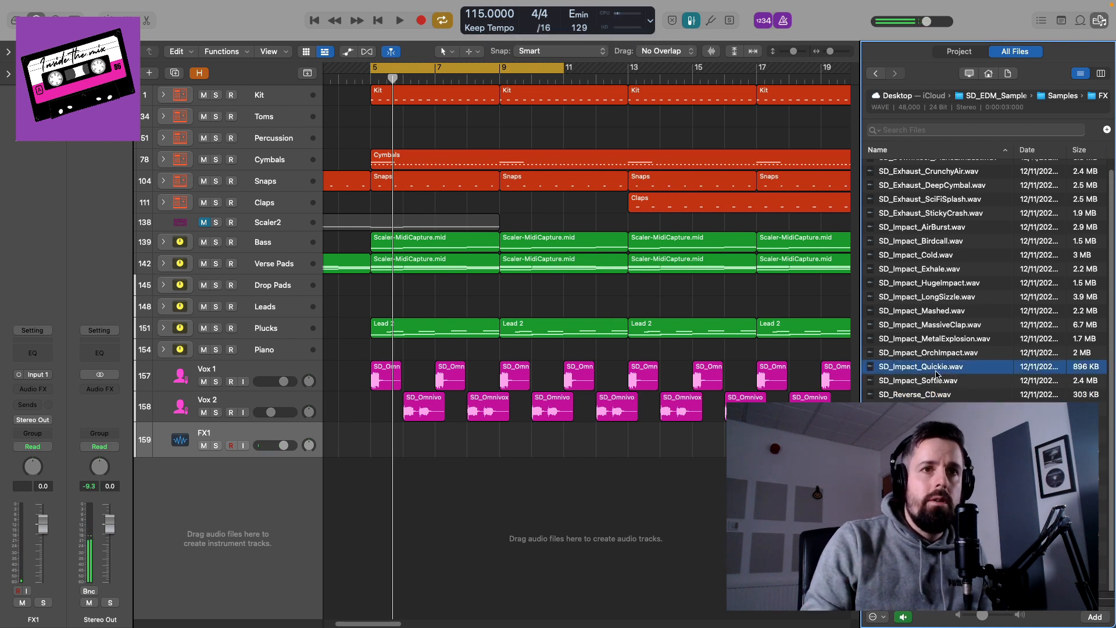
click(939, 548)
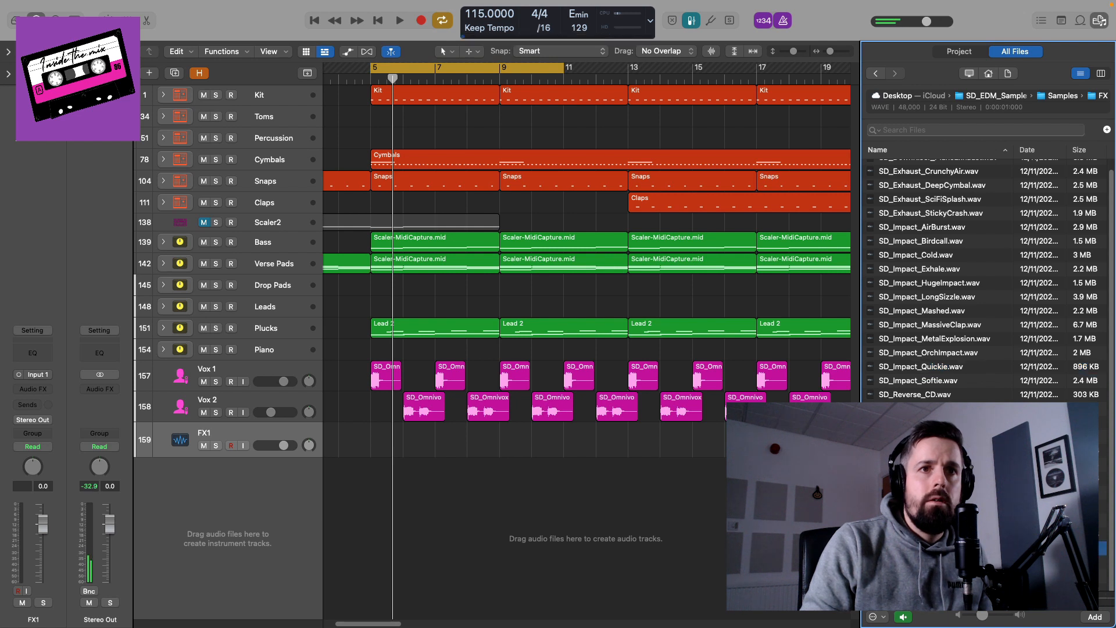
click(939, 465)
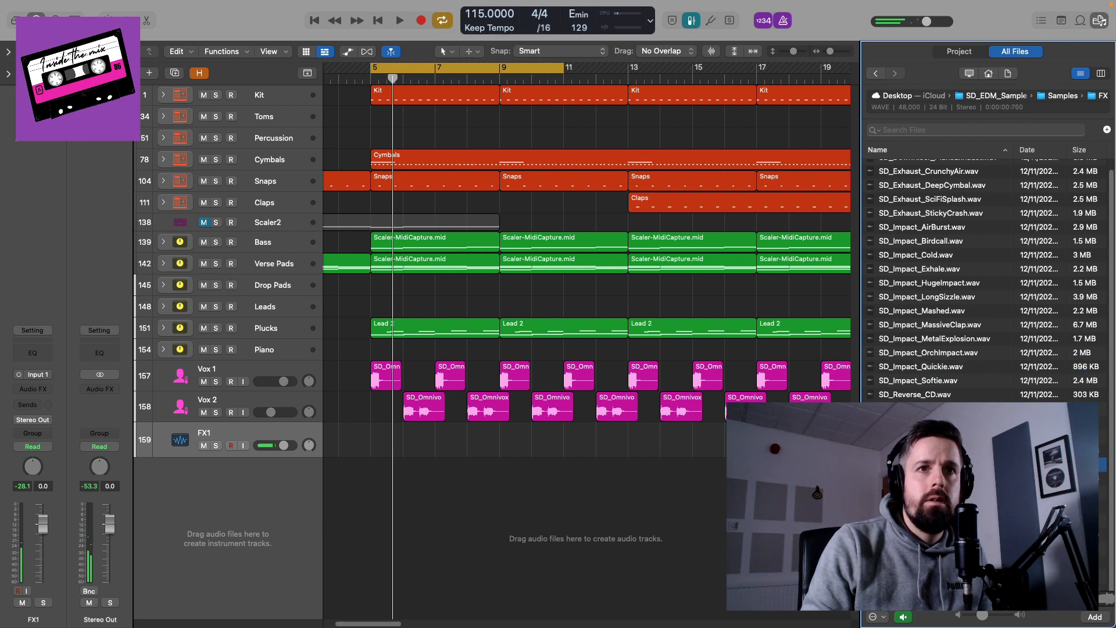
click(939, 478)
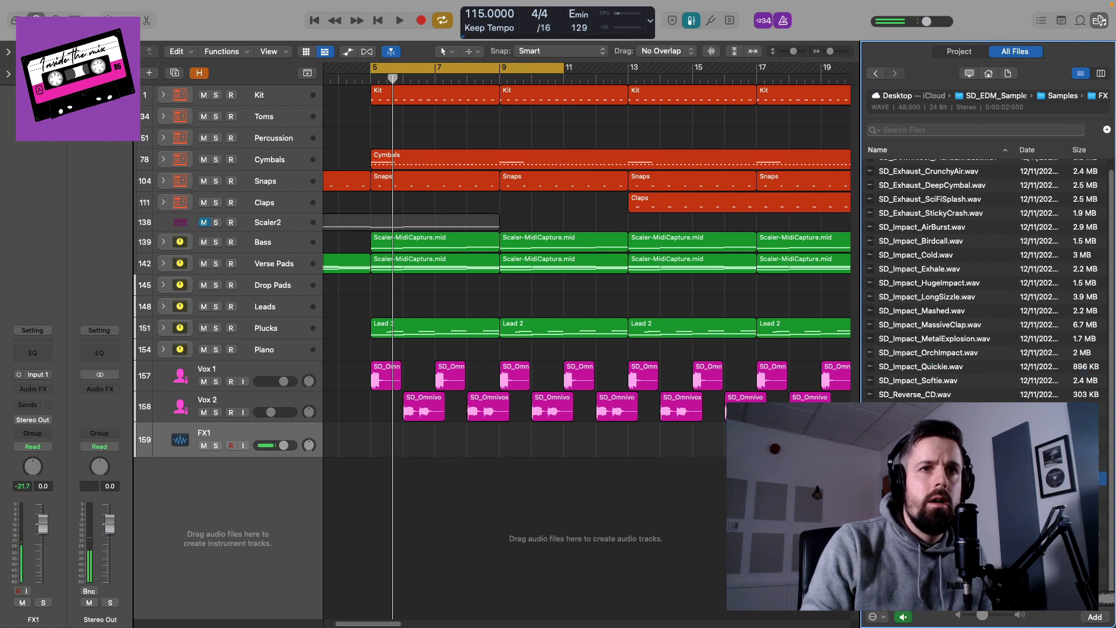
click(939, 492)
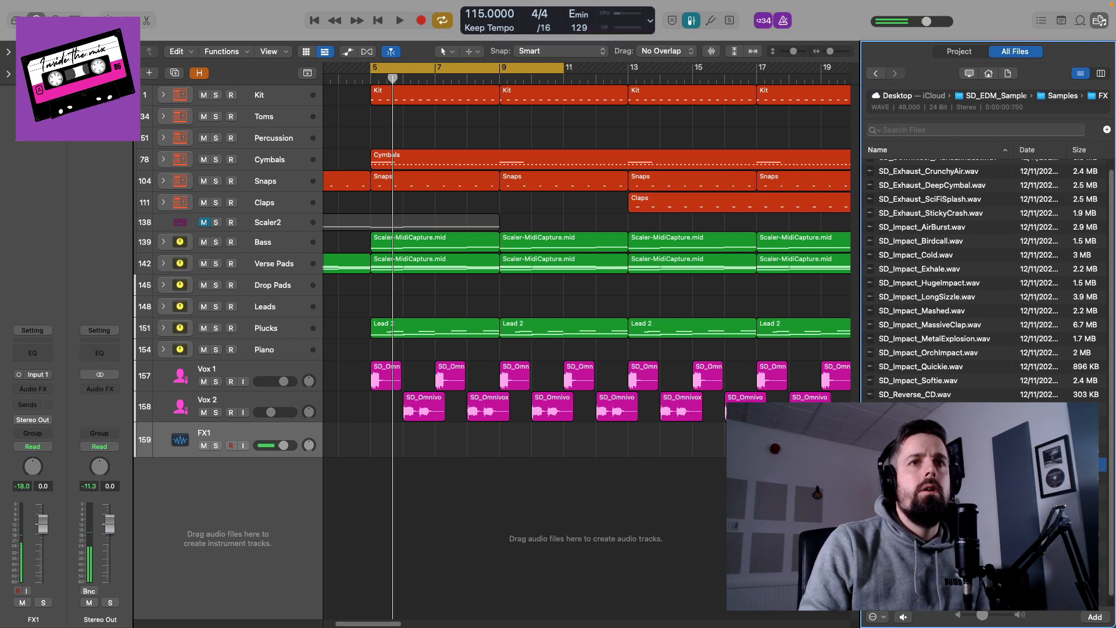
Place the SD_Reverse_Mini_1 sample on FX1 just before bar 9, converting the track format to stereo
drag(939, 464, 488, 450)
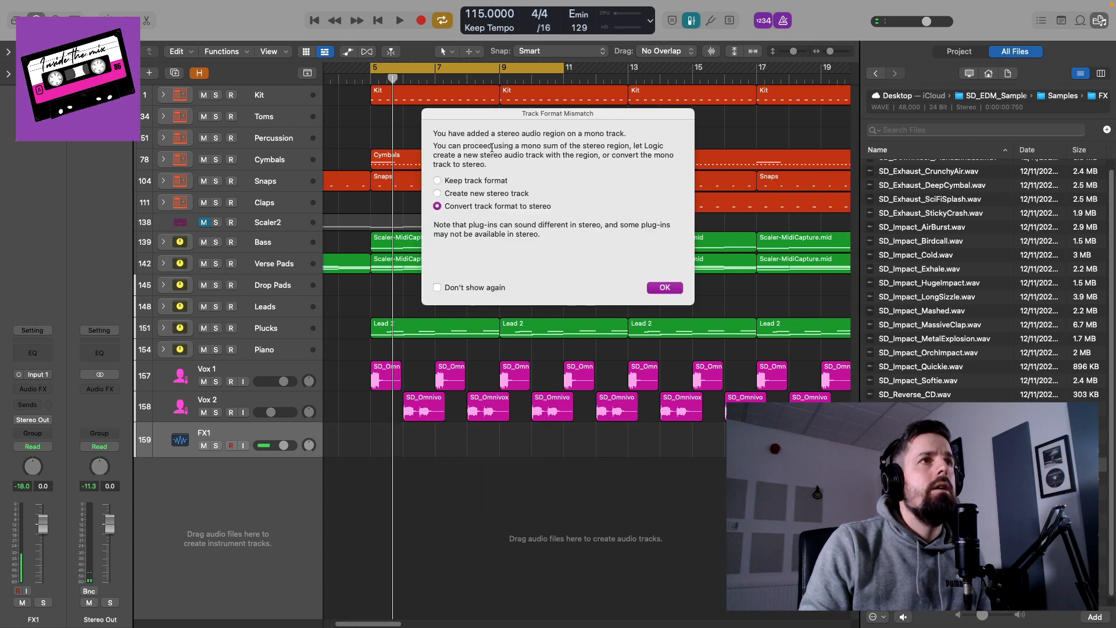
key(Return)
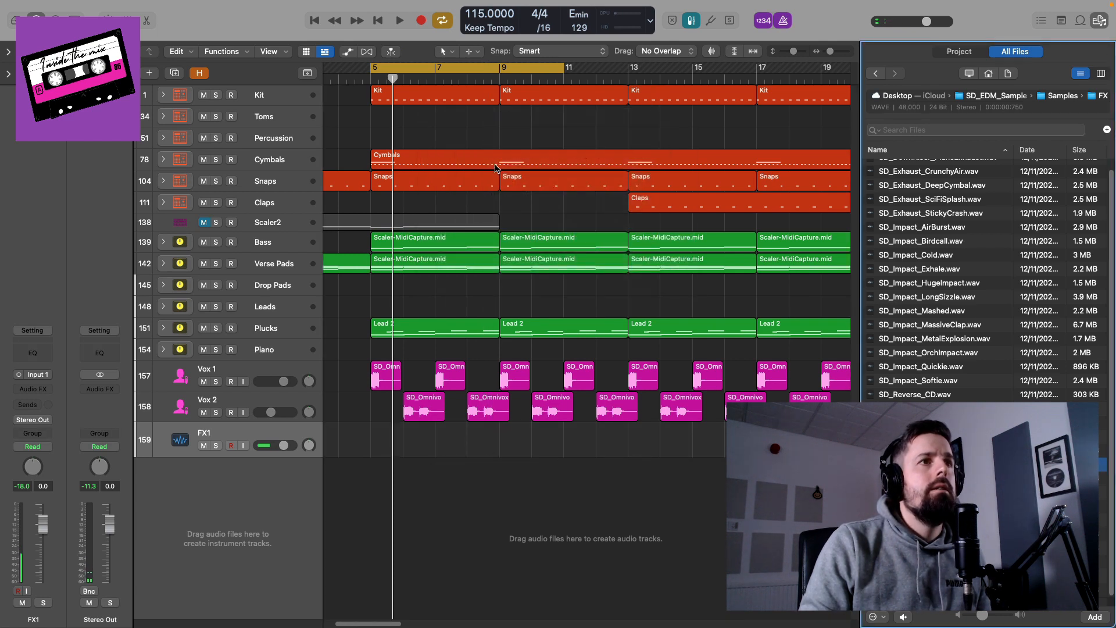
click(1098, 20)
Align the end of the SD_Reverse_Mini_1 region on FX1 exactly with the start of bar 9
click(478, 78)
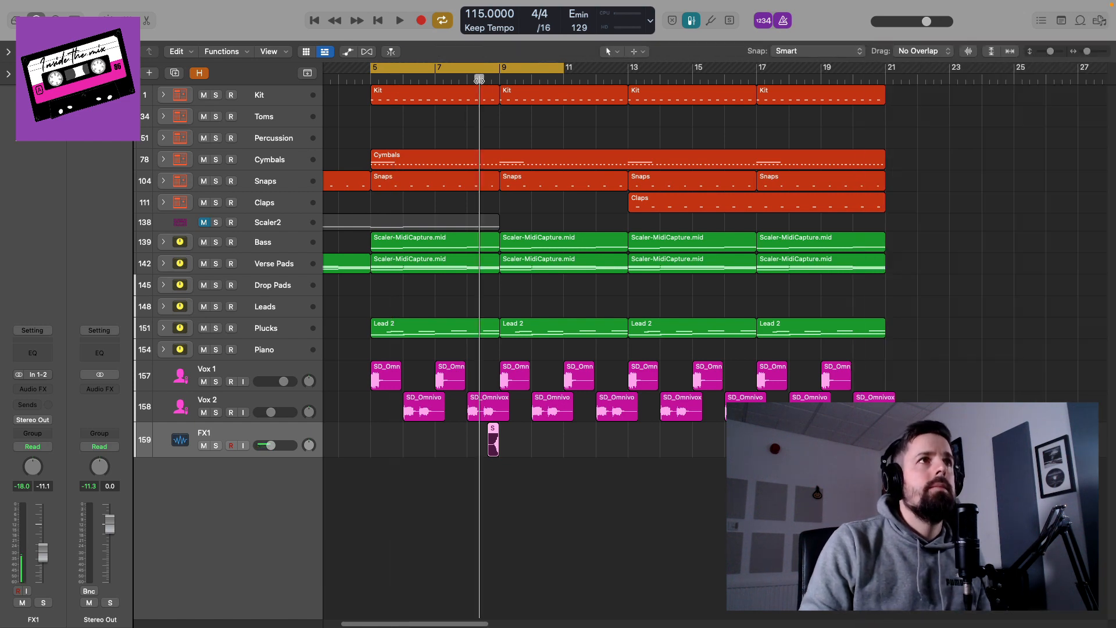
key(super+Right)
key(super+Right)
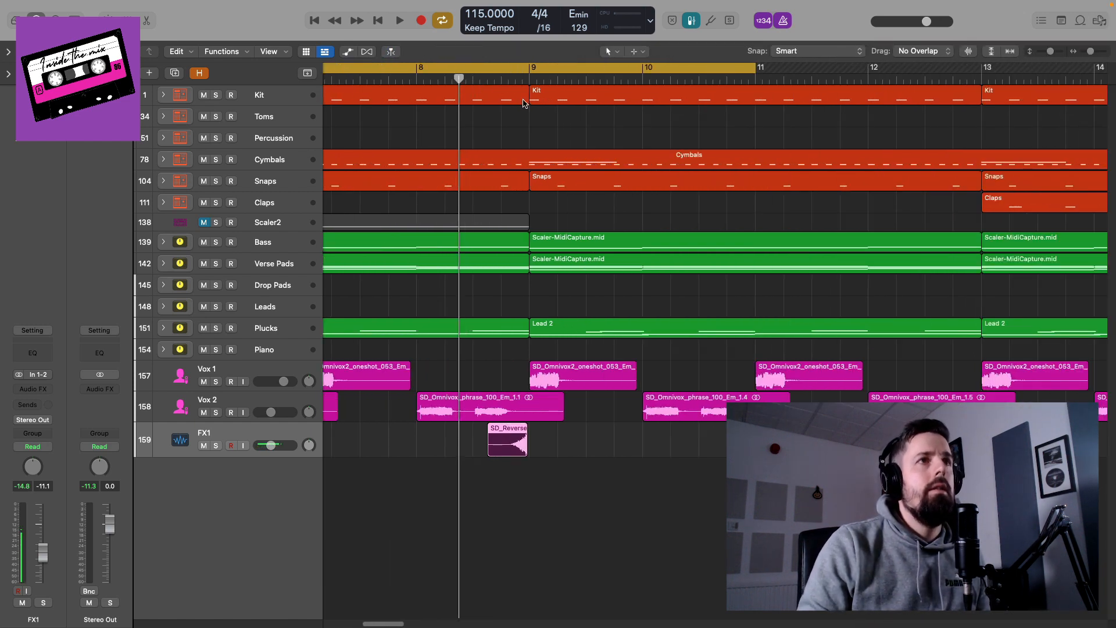
key(super+Right)
key(super+Right)
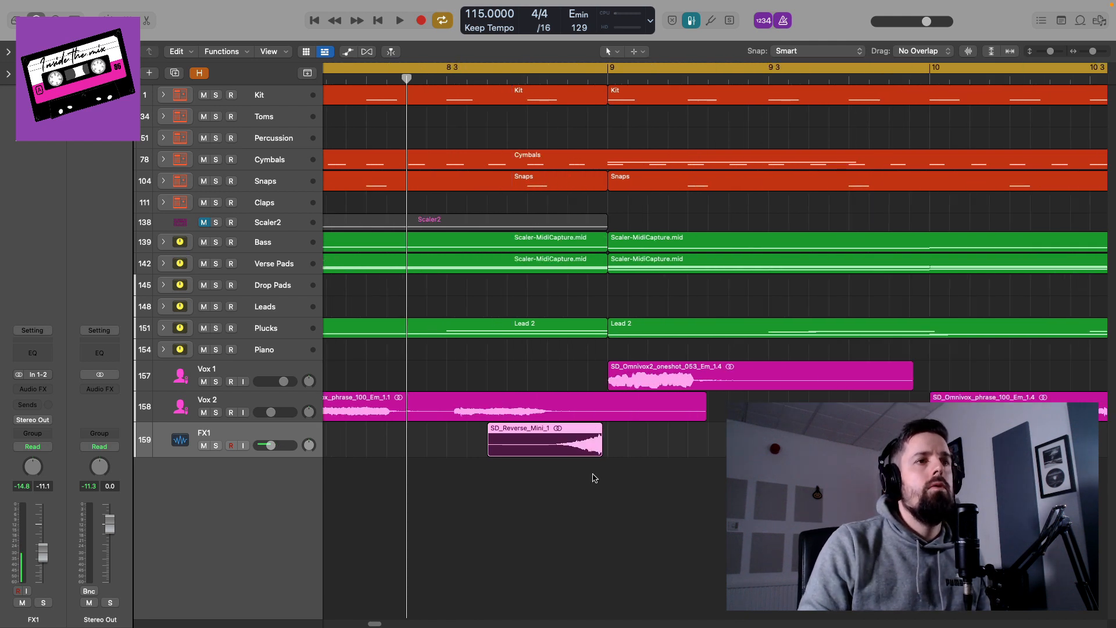
drag(572, 450, 573, 450)
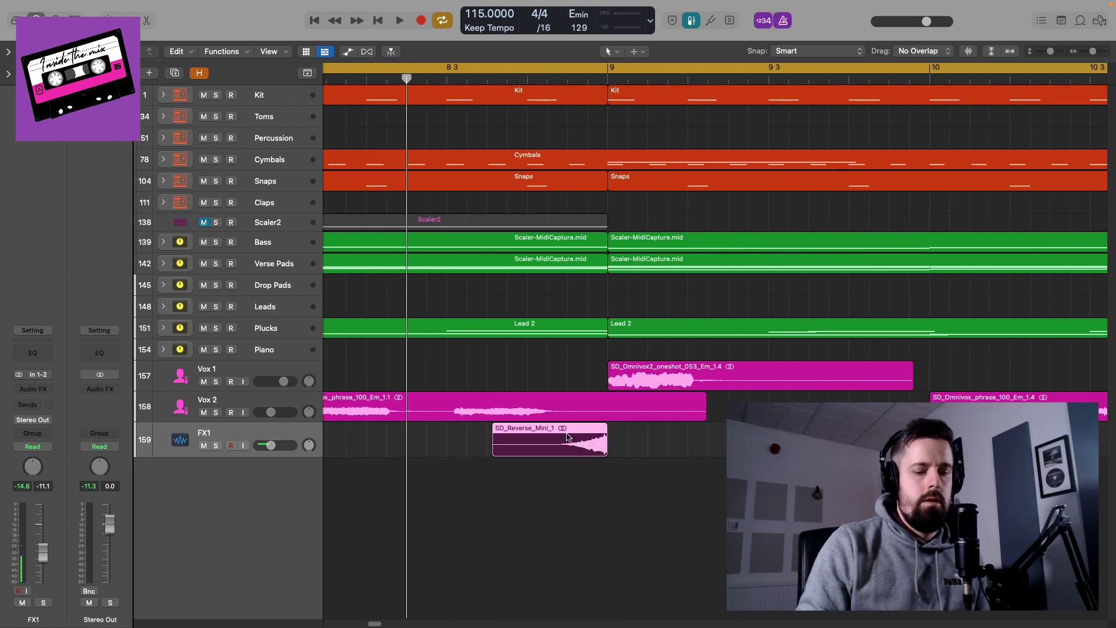
key(super+Left)
key(super+Left)
key(super+Left)
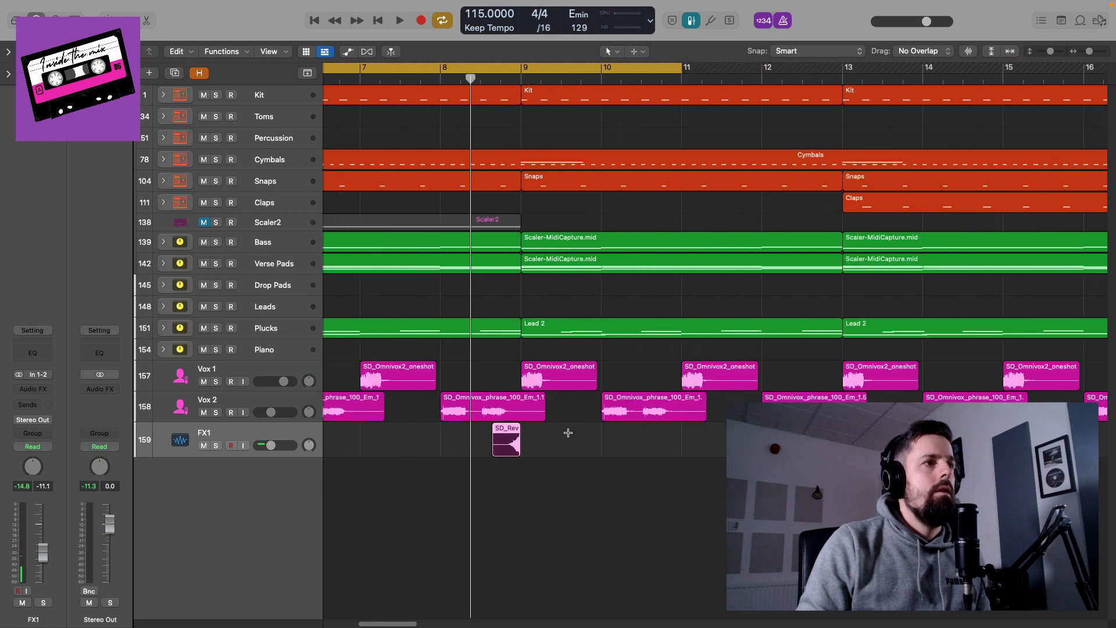
Add a Gain plug-in to the FX1 track and set its gain to -15.9 dB
click(41, 399)
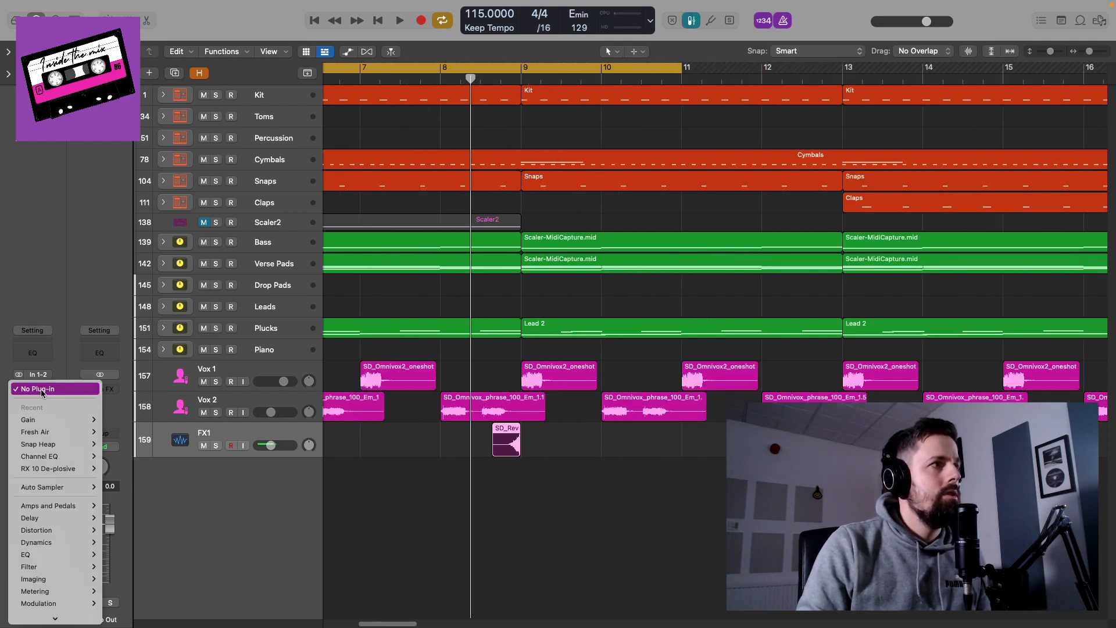
mouse_move(63, 421)
click(116, 419)
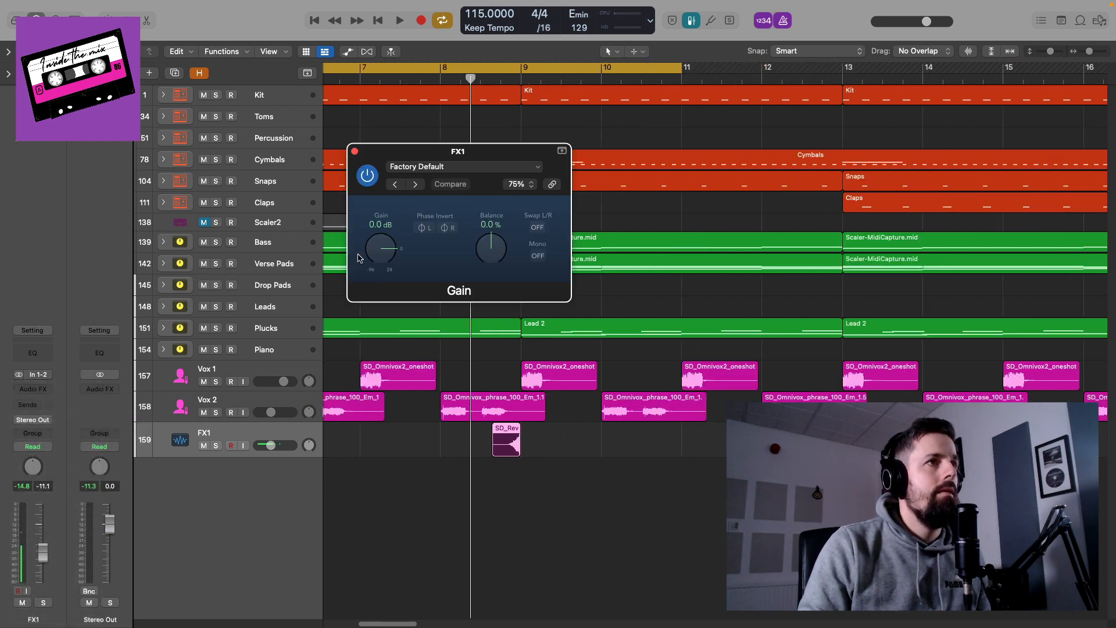
drag(378, 253, 378, 261)
Play the cycled section through the bar 9 transition to check the reverse effect in the mix
key(space)
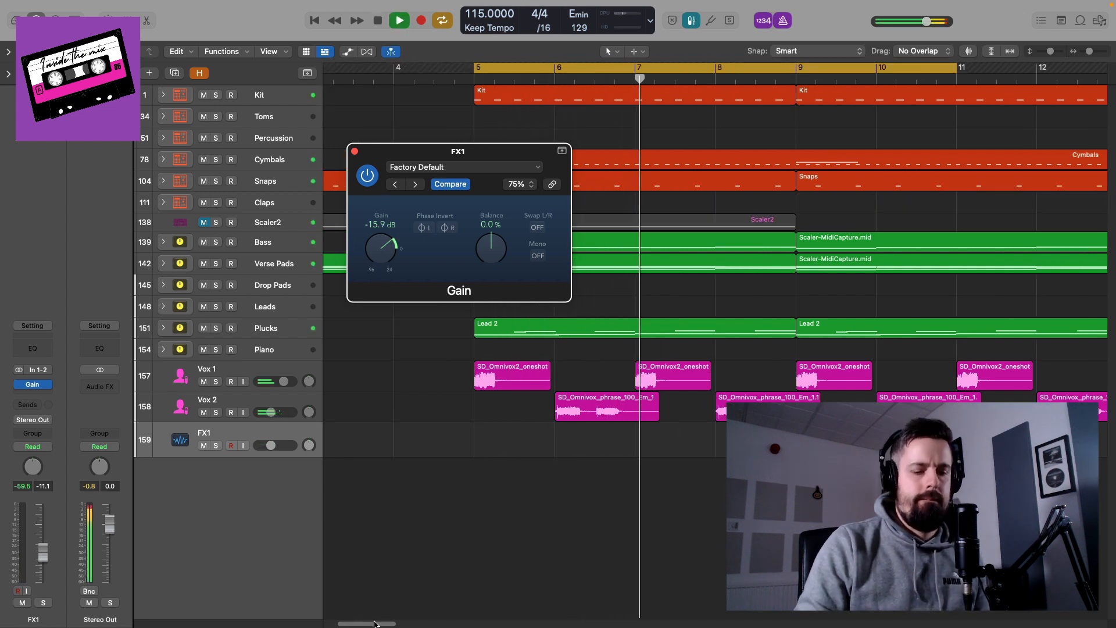
key(super+Left)
drag(410, 624, 420, 625)
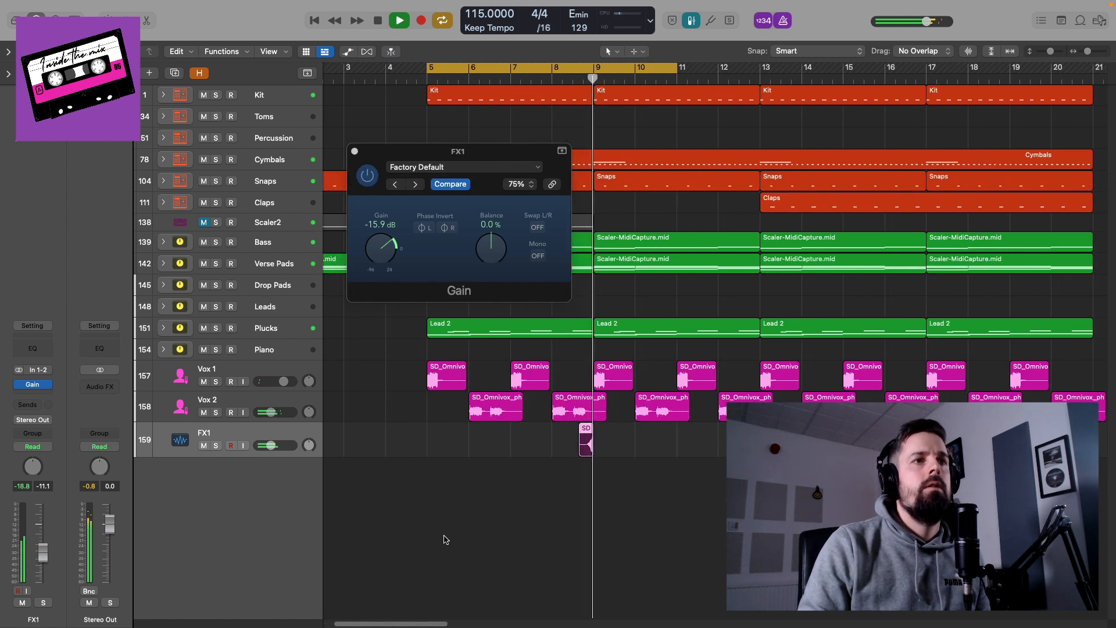
drag(437, 624, 442, 625)
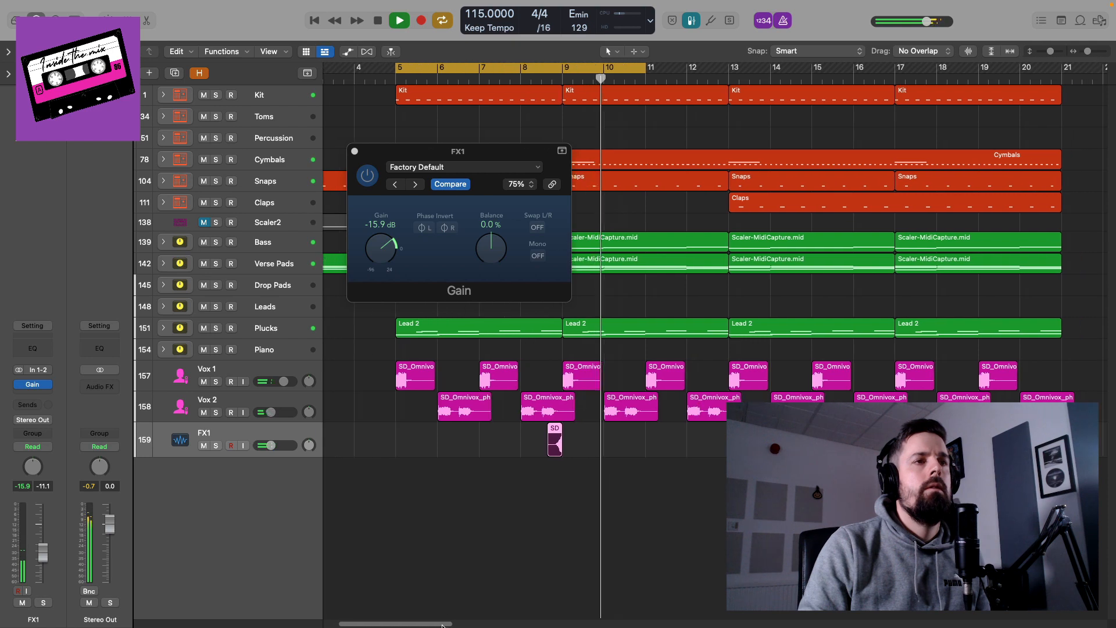
key(space)
Audition more reverse samples in the FX folder and place SD_Reverse_CD.wav on FX1 just before bar 13
click(1101, 22)
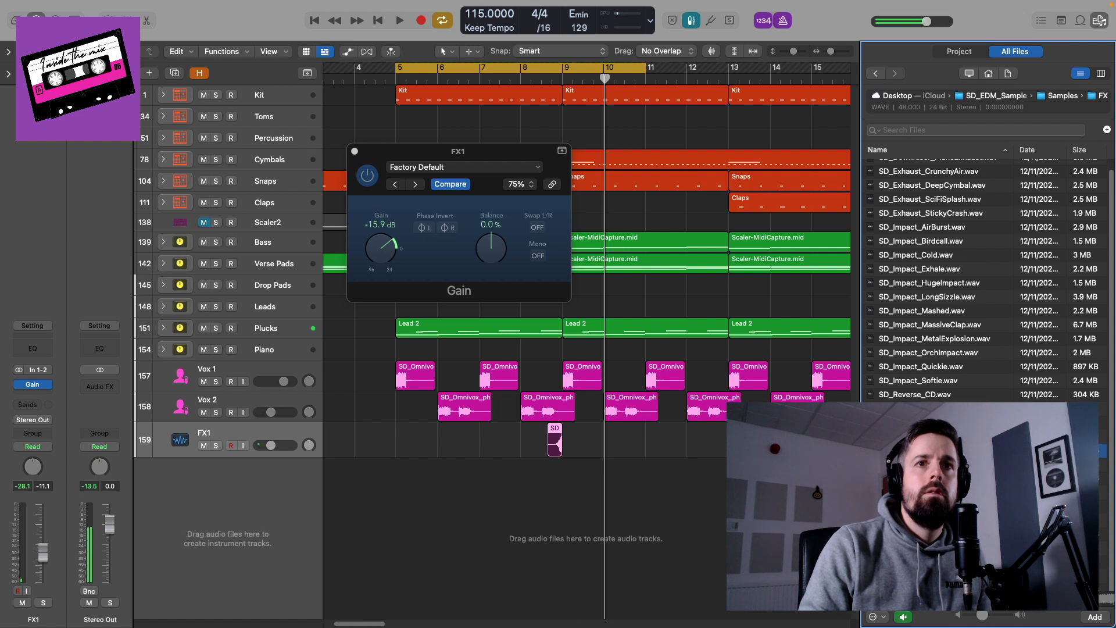
key(Down)
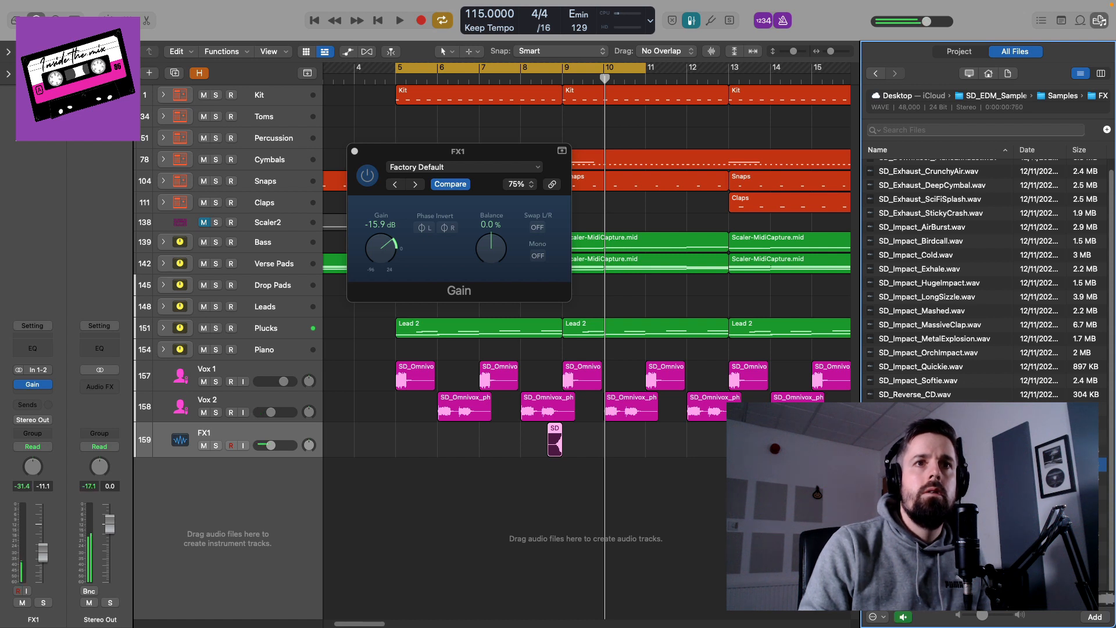
click(916, 422)
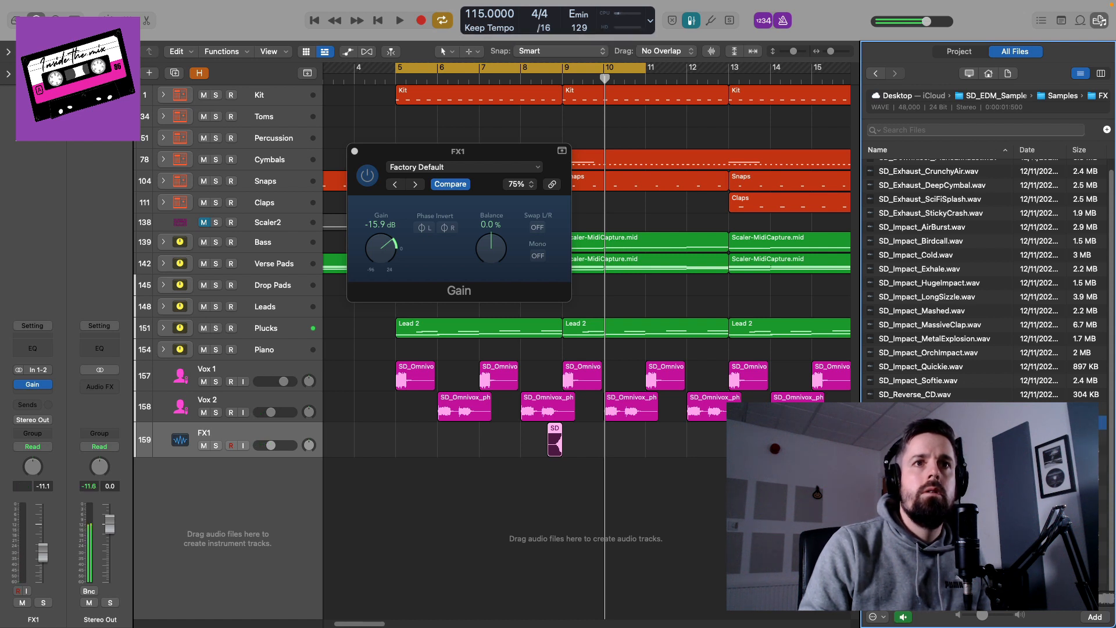
key(Up)
click(936, 397)
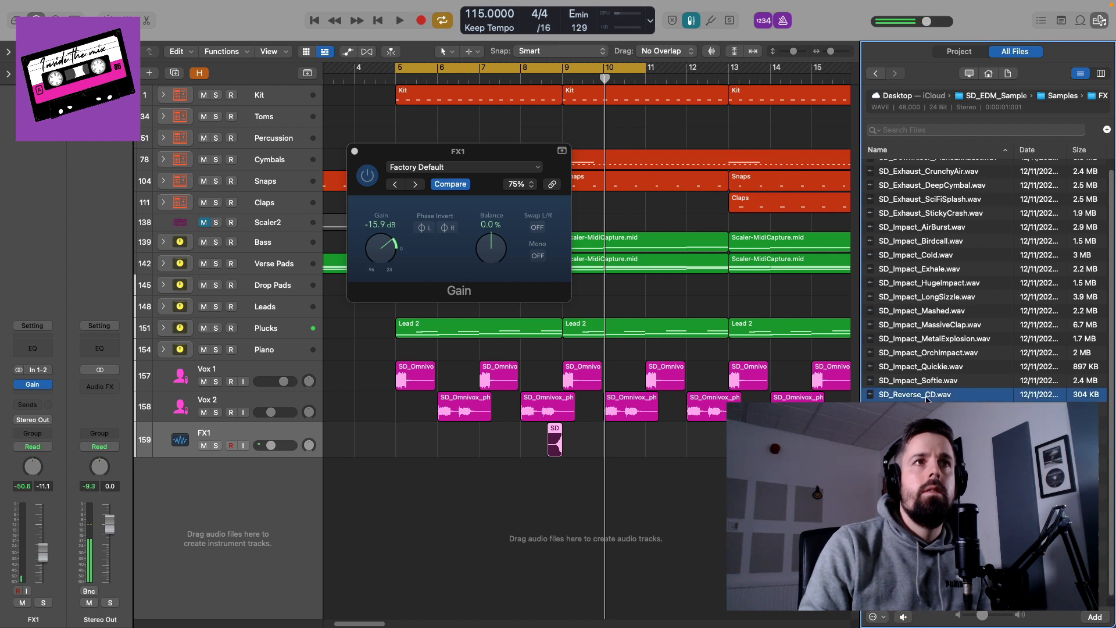
drag(928, 398, 706, 444)
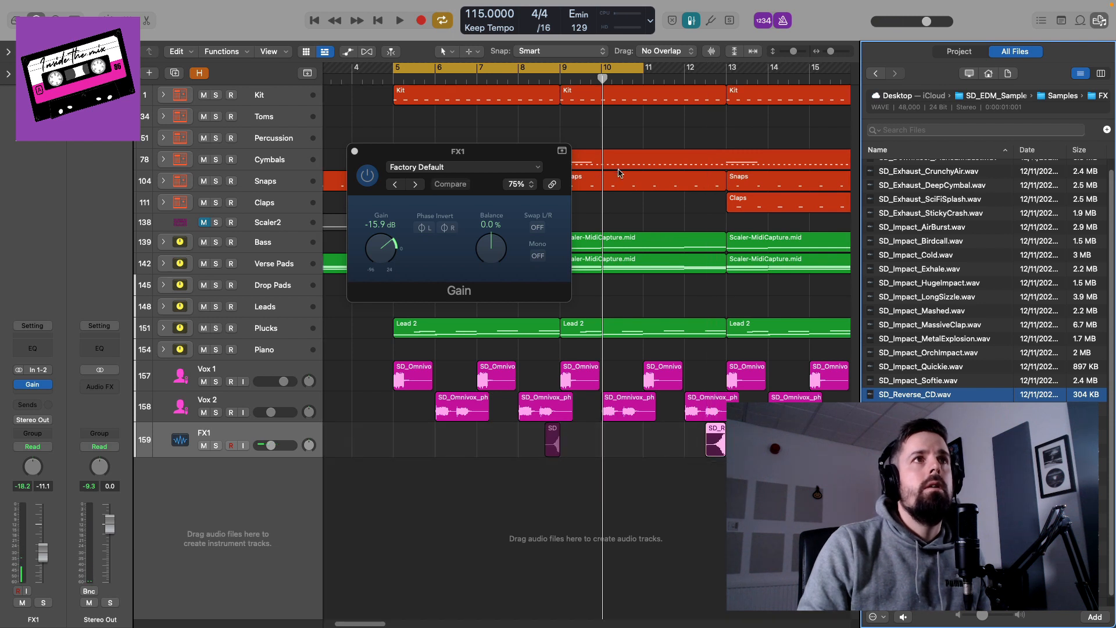
Turn off cycle mode and play the transition into bar 13 with the file browser closed
click(621, 72)
click(710, 81)
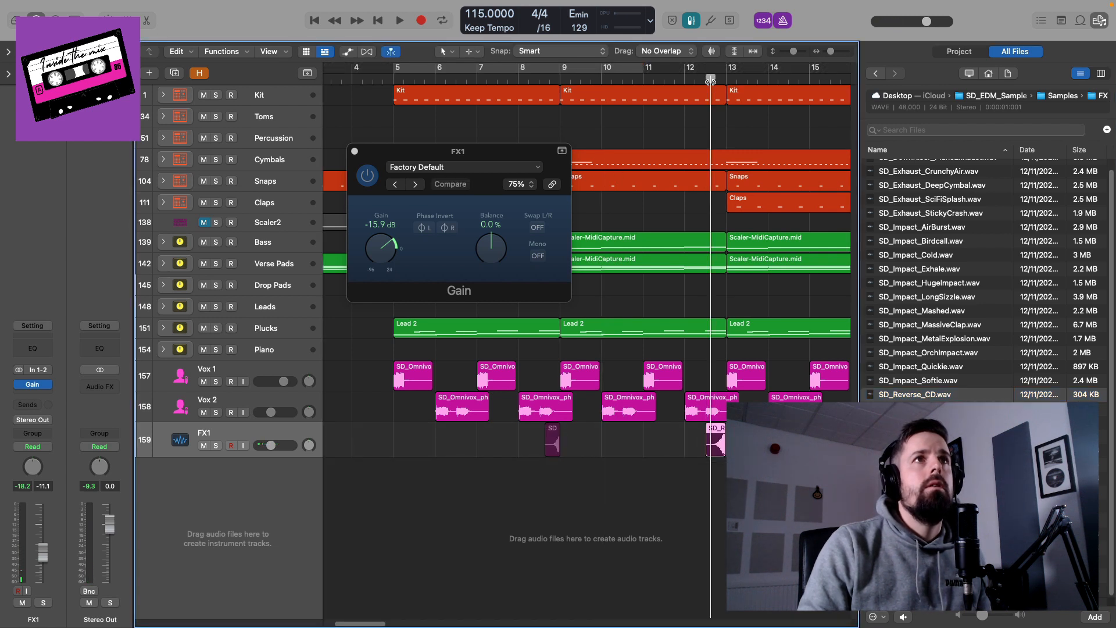
click(1100, 22)
key(space)
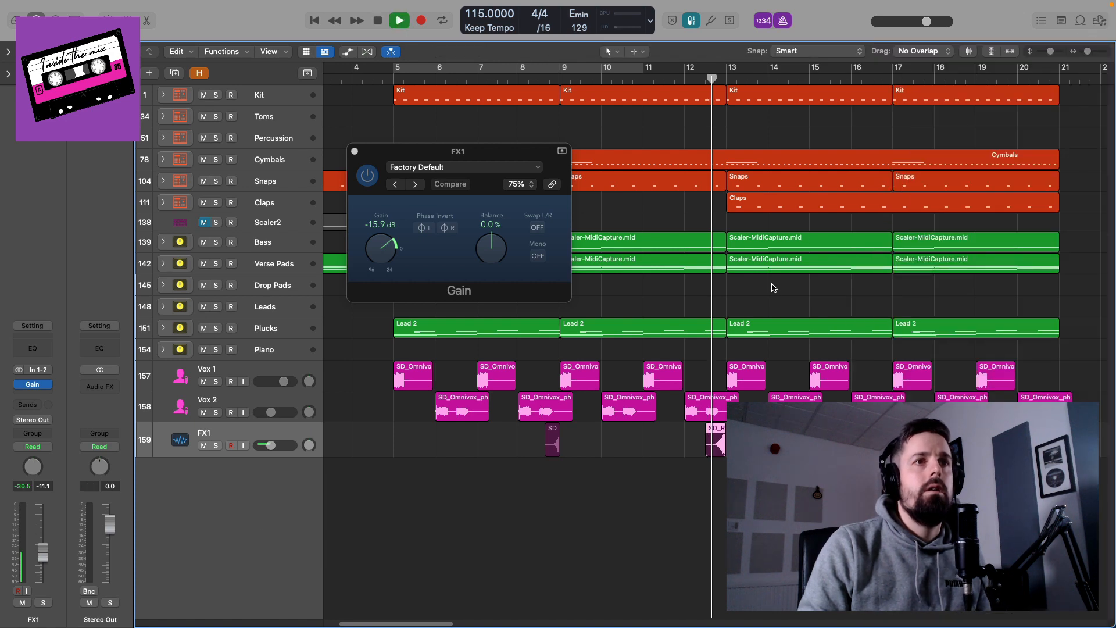
key(super+Right)
key(super+Right)
key(super+Right)
key(super+Right)
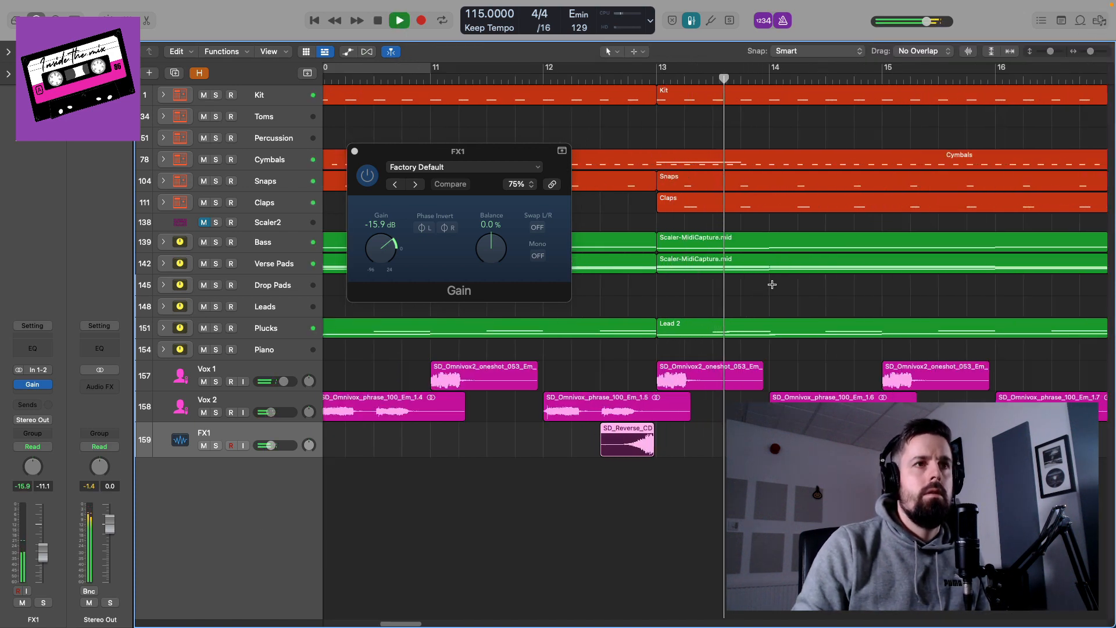
key(space)
Align the end of the SD_Reverse_CD region on FX1 exactly with the start of bar 13
key(super+Right)
key(super+Right)
key(super+Right)
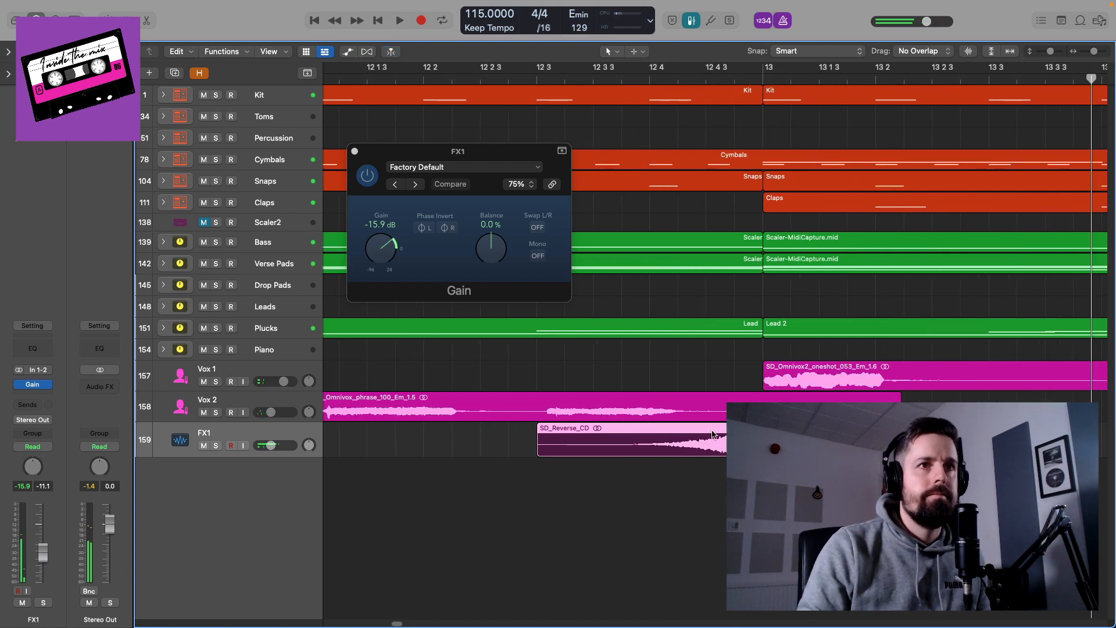
drag(714, 440, 725, 442)
key(super+Left)
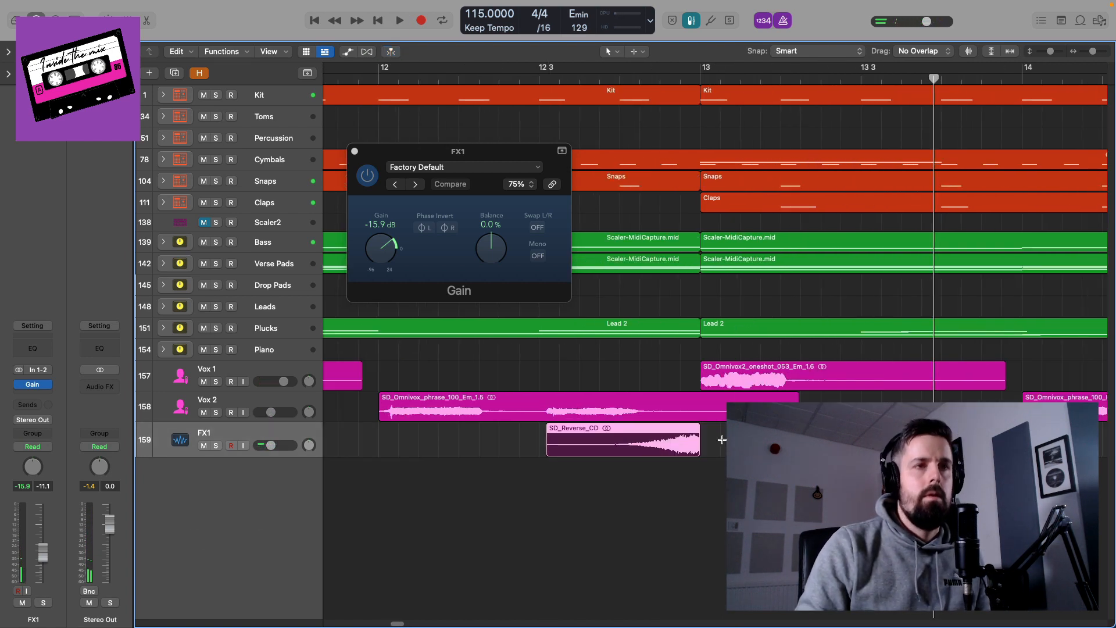
key(super+Left)
key(super+Left)
key(super+Left)
key(super+Left)
key(super+Left)
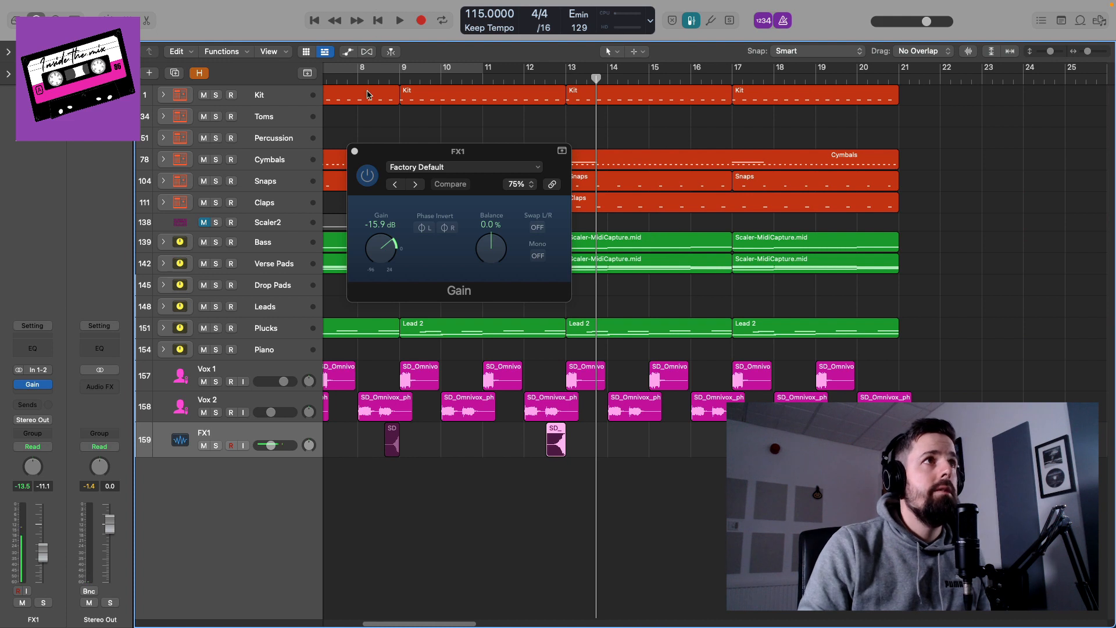
Set the FX1 Gain plug-in to -13.1 dB while playing from before bar 9, then close its window
click(366, 76)
key(space)
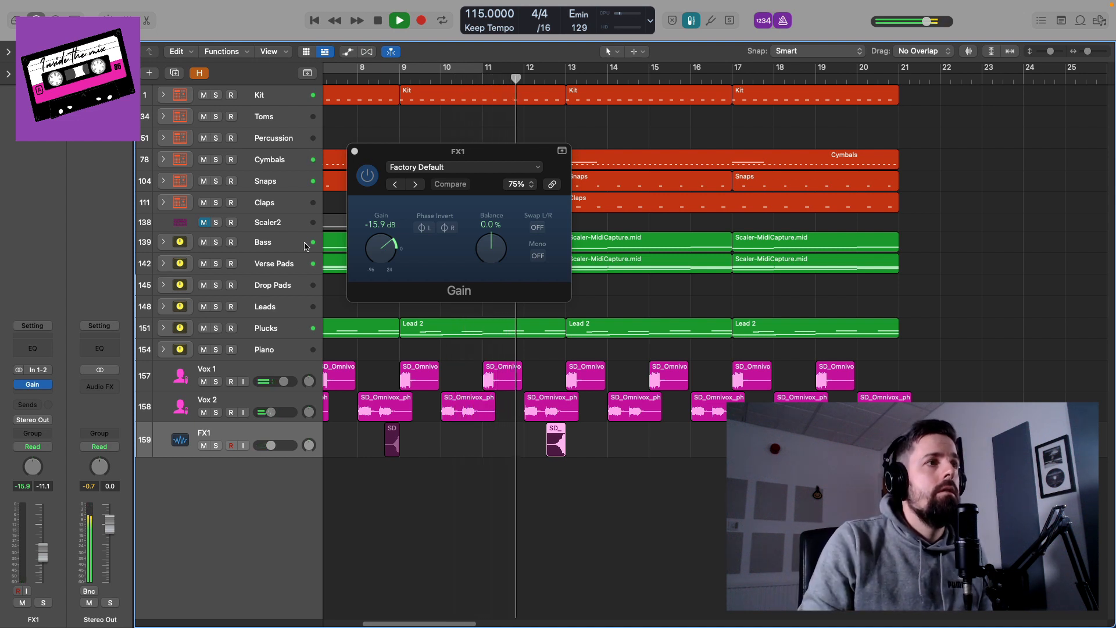
drag(381, 249, 388, 247)
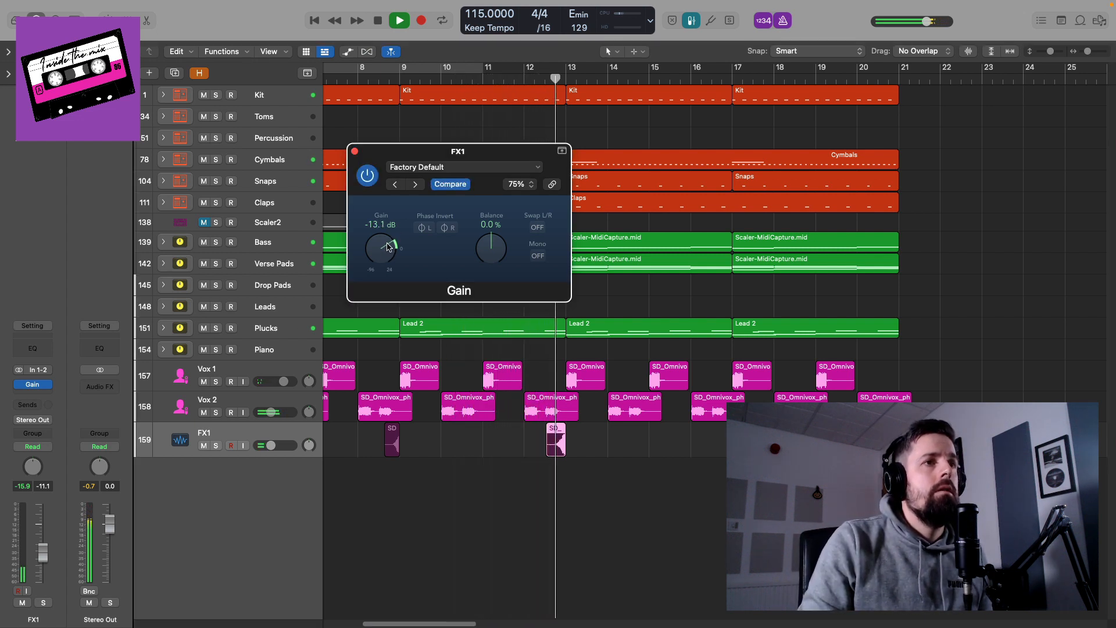
click(355, 152)
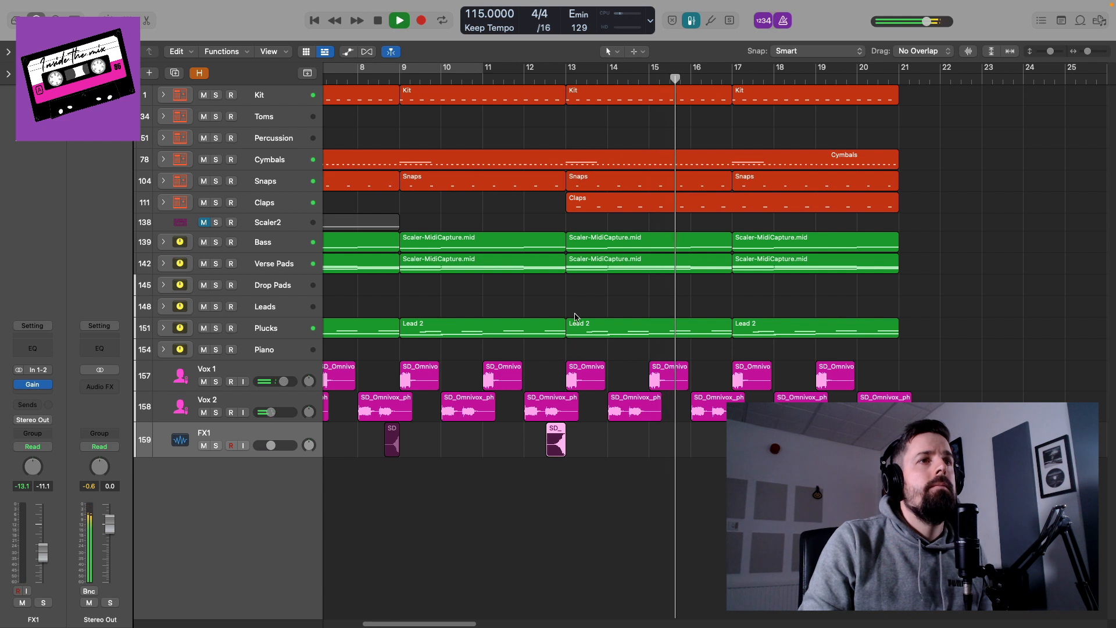
key(space)
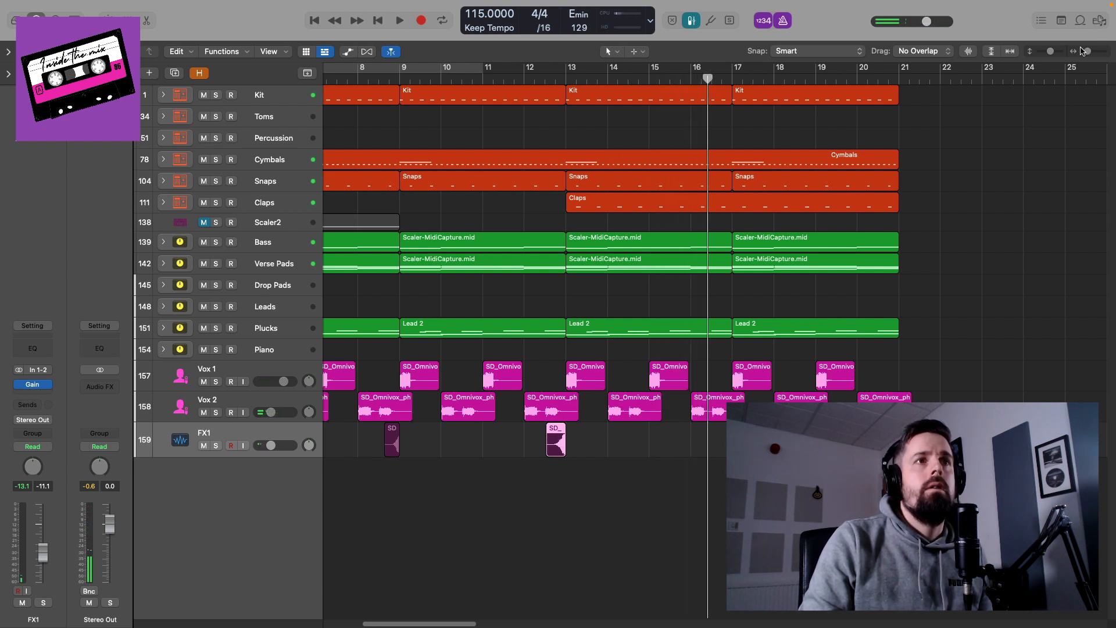
Audition further samples in the FX folder and place SD_Riser_QuickUp on the FX1 track at about 16 3
click(1099, 20)
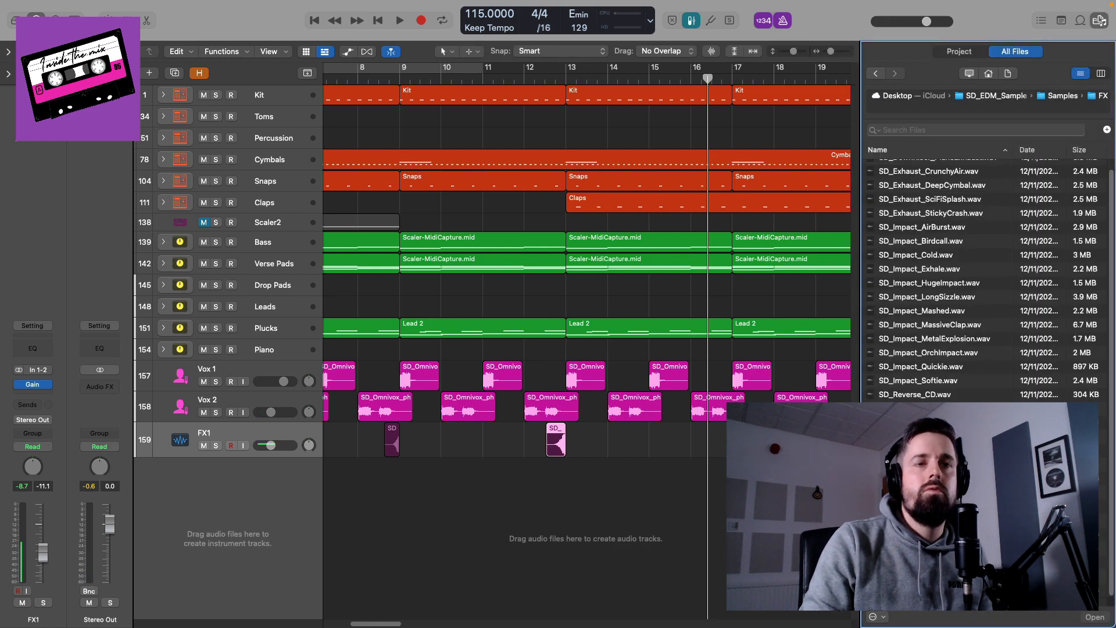
click(918, 506)
click(918, 493)
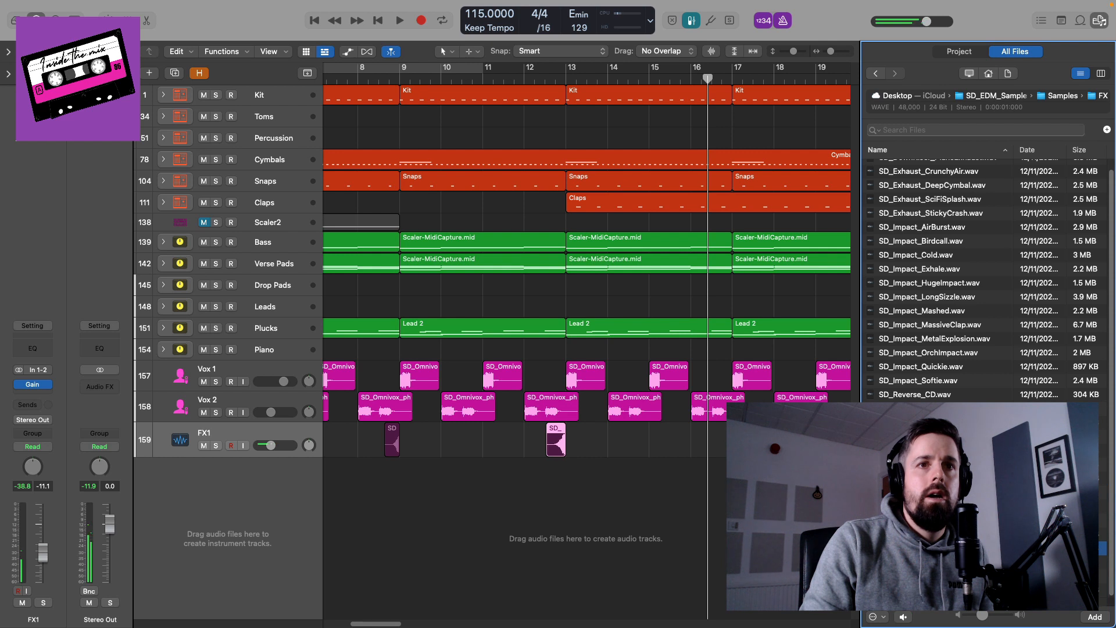
key(Down)
key(Down)
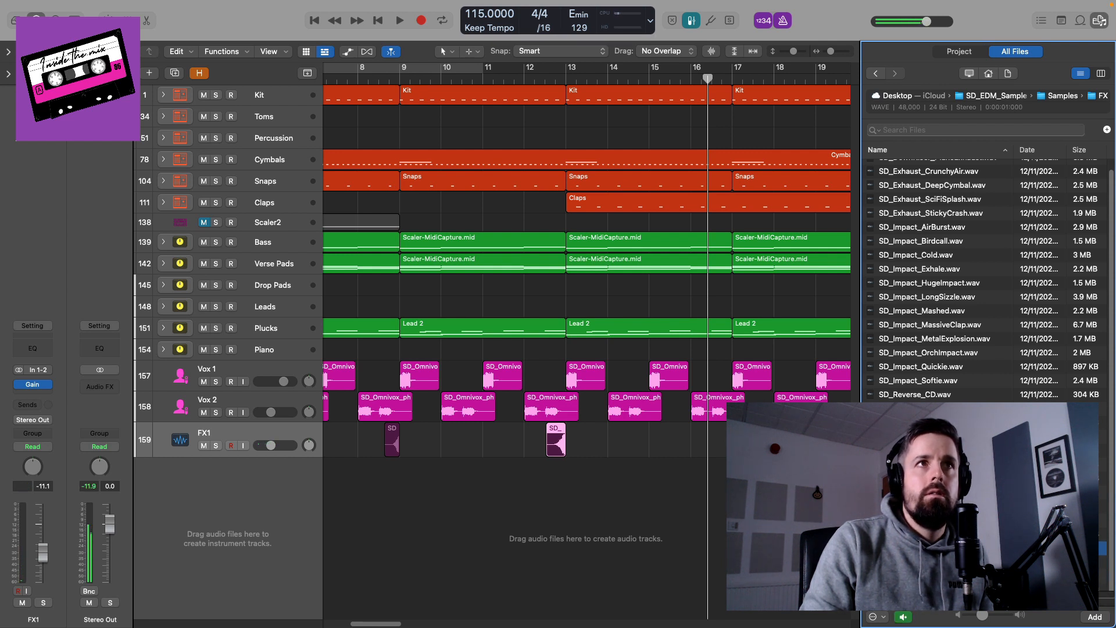
drag(907, 576, 719, 445)
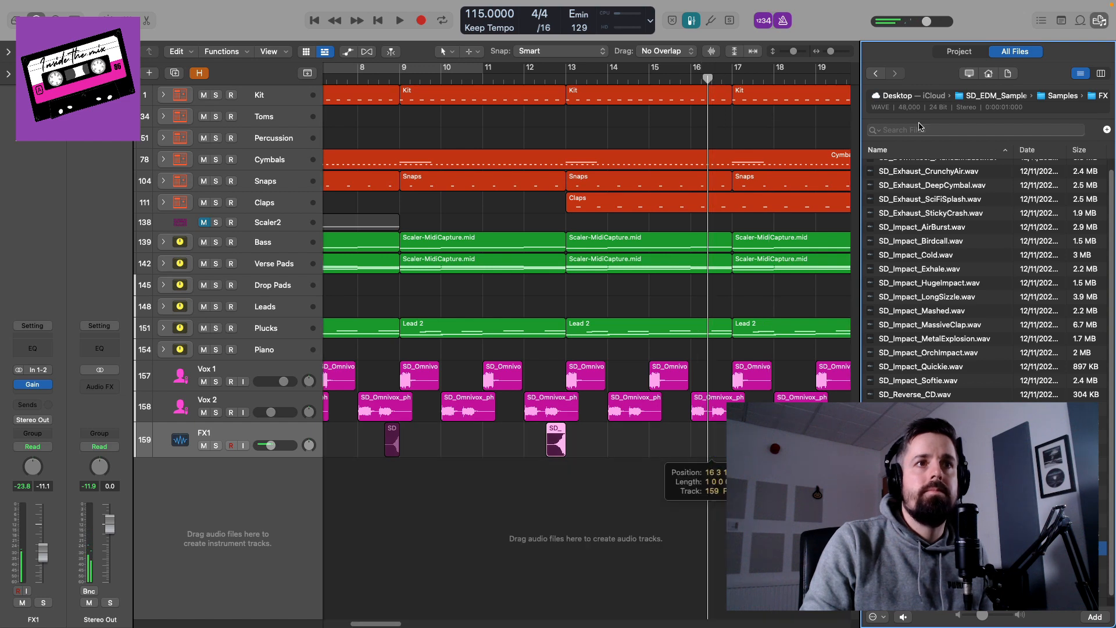
Enlarge the FX1 track and move the SD_Riser_QuickUp region so that it ends at the start of bar 17
click(1099, 20)
key(super+Right)
key(super+Right)
key(super+Right)
key(super+Right)
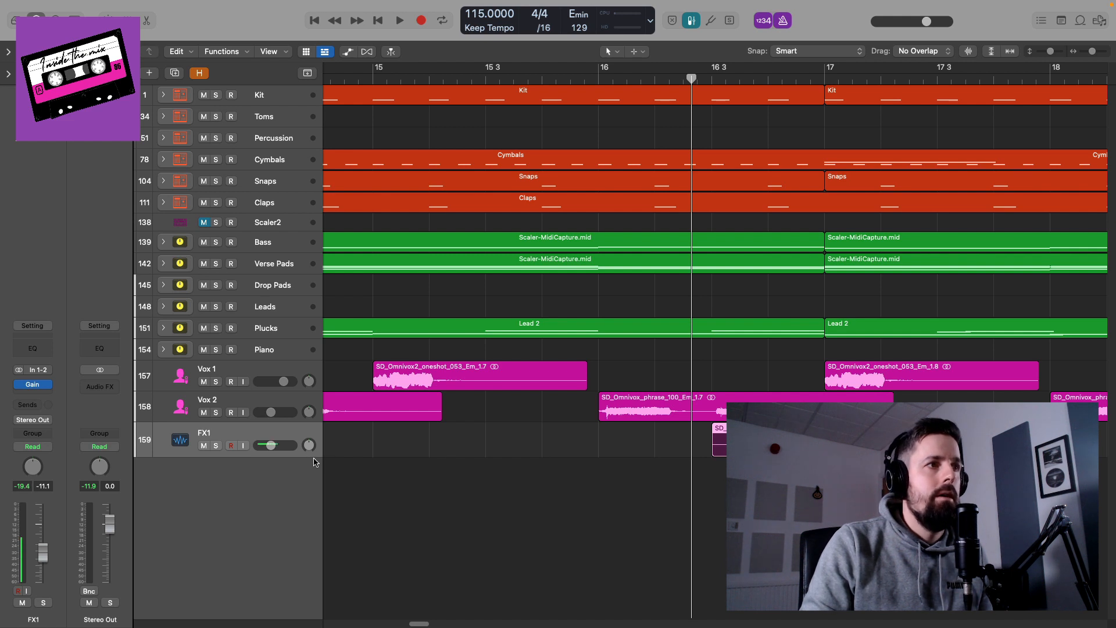
drag(314, 459, 314, 562)
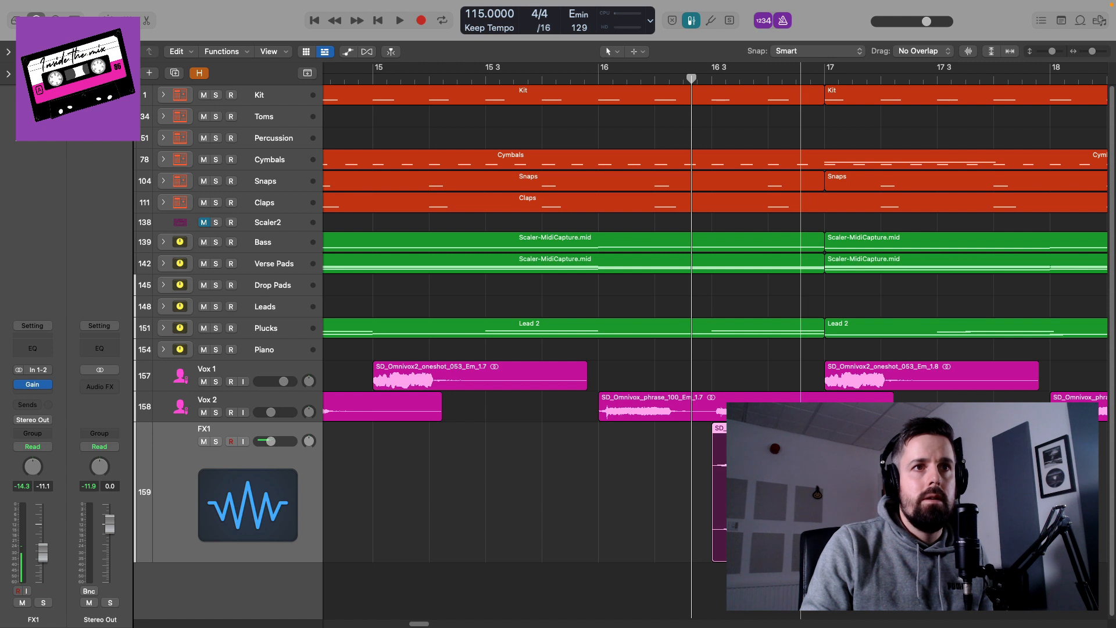
drag(762, 523, 787, 523)
key(super+Left)
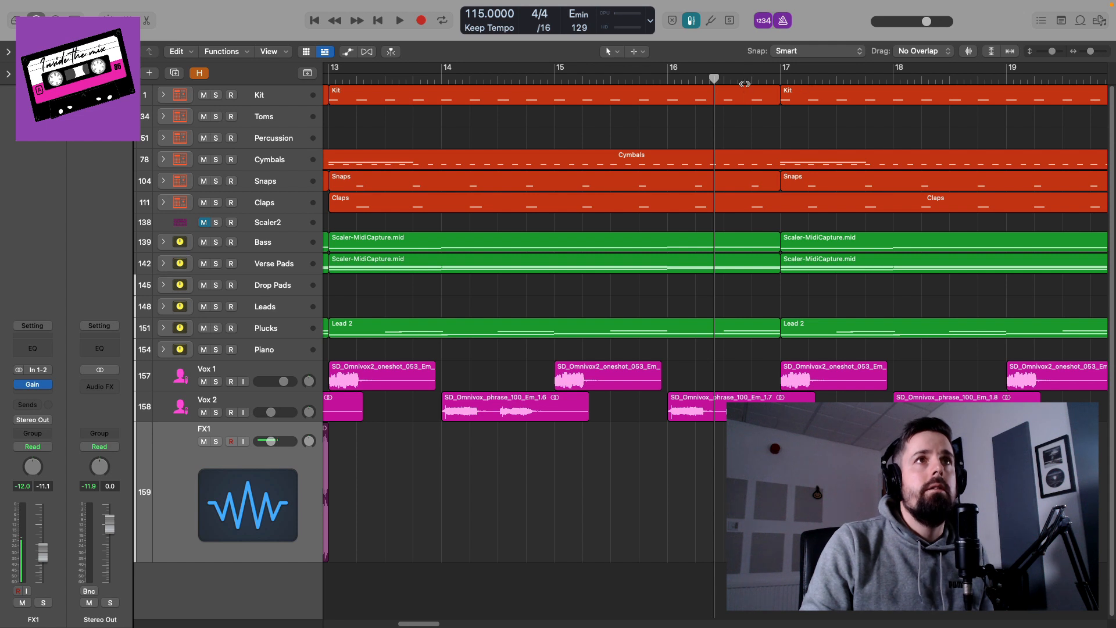
Fine-tune the riser region's position on FX1 against bar 17 and play the transition into that bar
key(space)
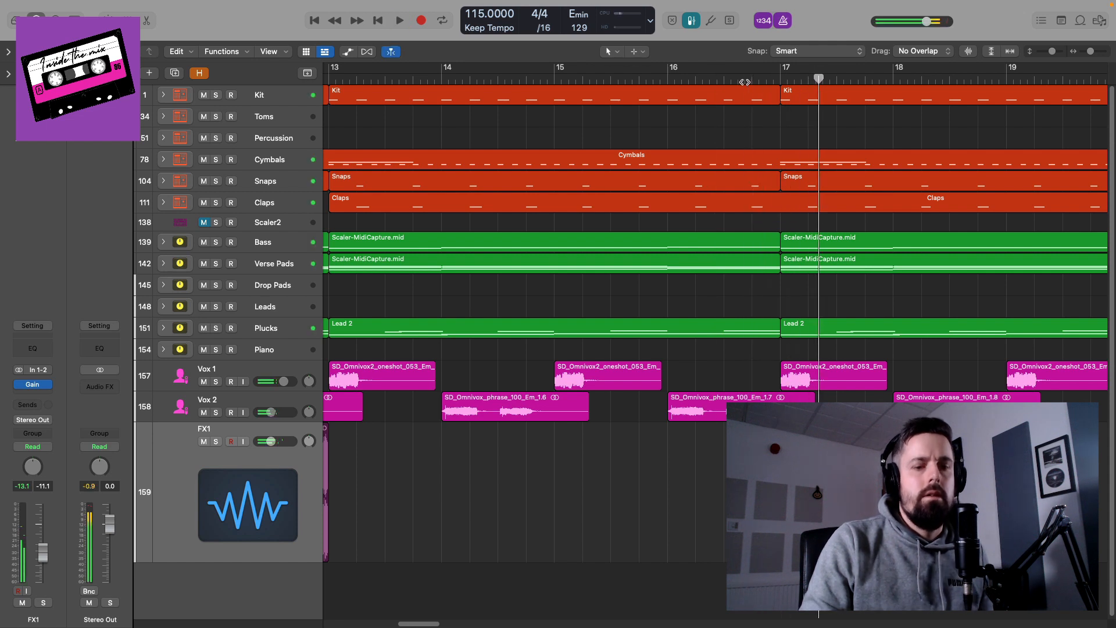
scroll(745, 82, up, 5)
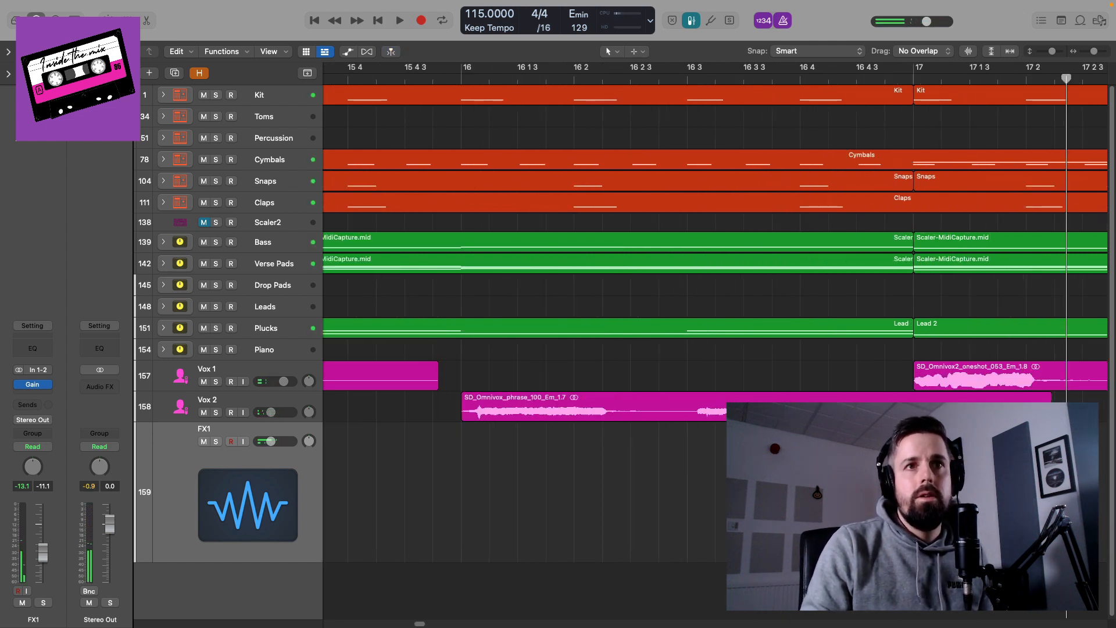
drag(813, 558, 739, 500)
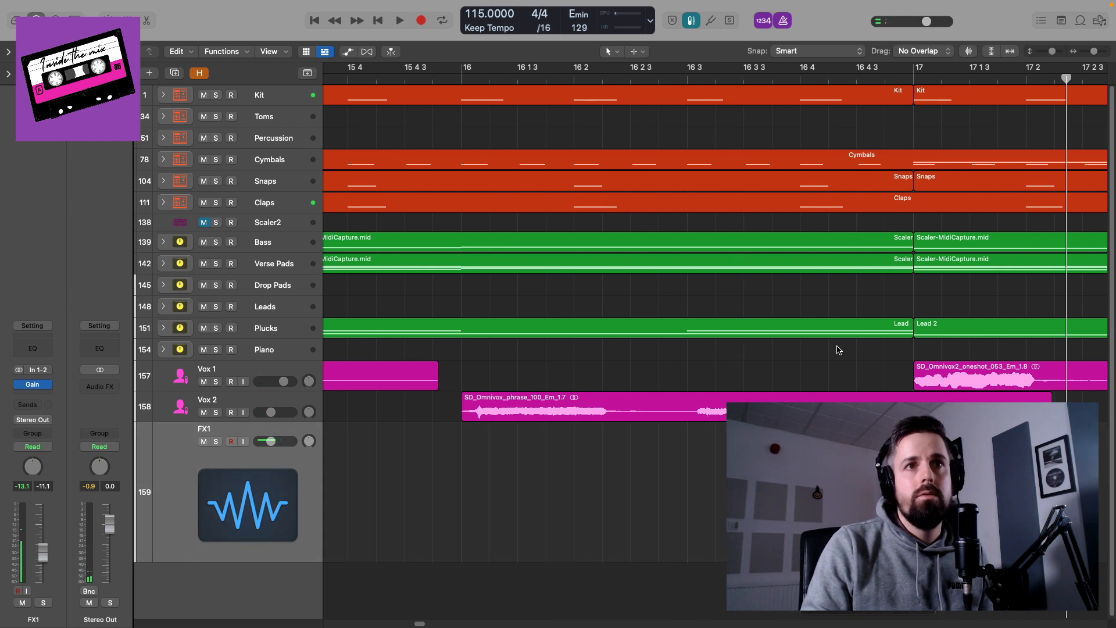
click(733, 81)
key(space)
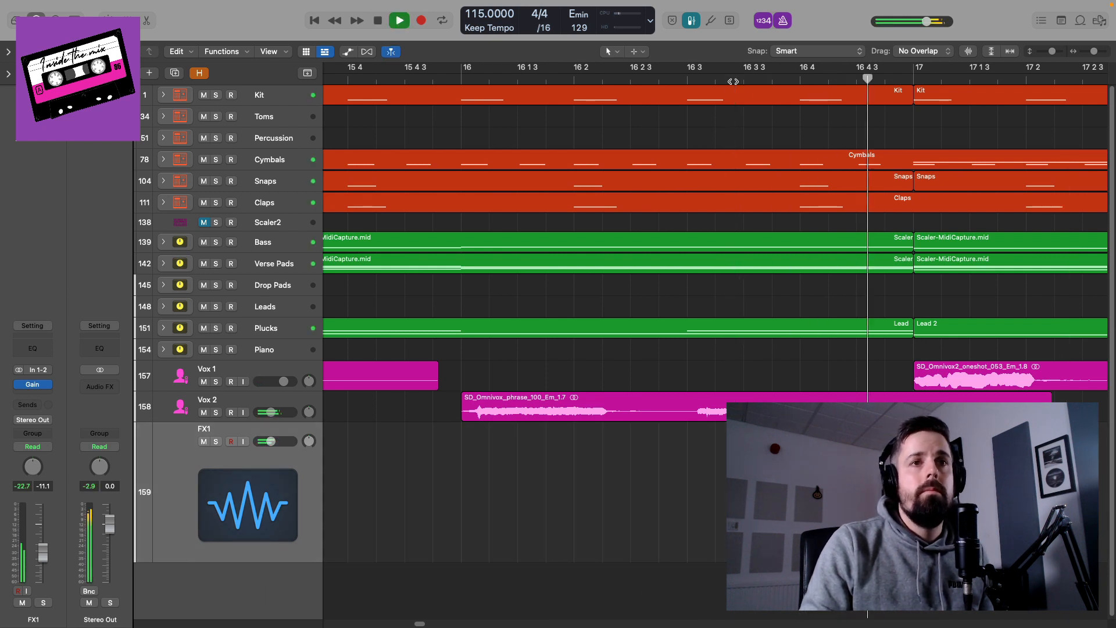
scroll(724, 187, down, 10)
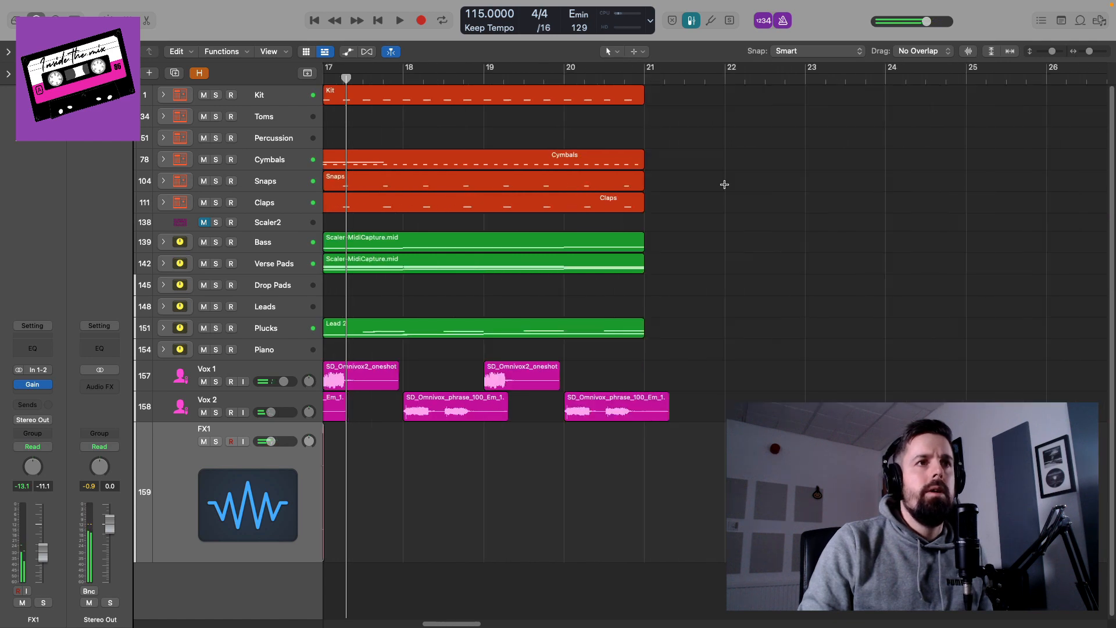
Play the transitions into bars 17, 13 and 9 one after another to compare how they sound
drag(507, 620, 423, 614)
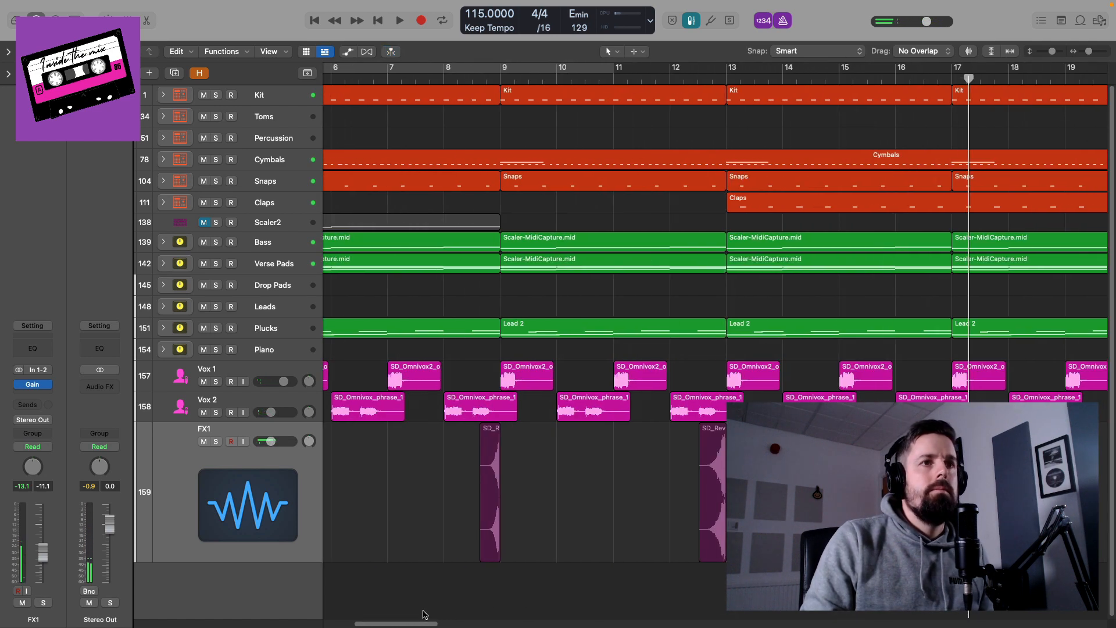
click(911, 90)
key(space)
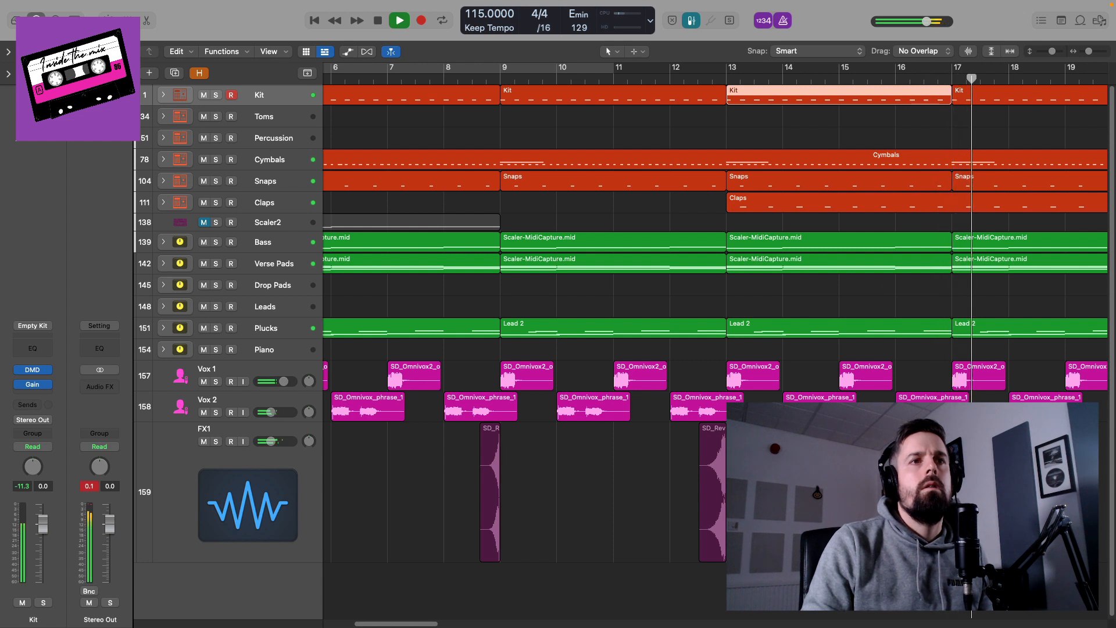
key(space)
click(695, 78)
key(space)
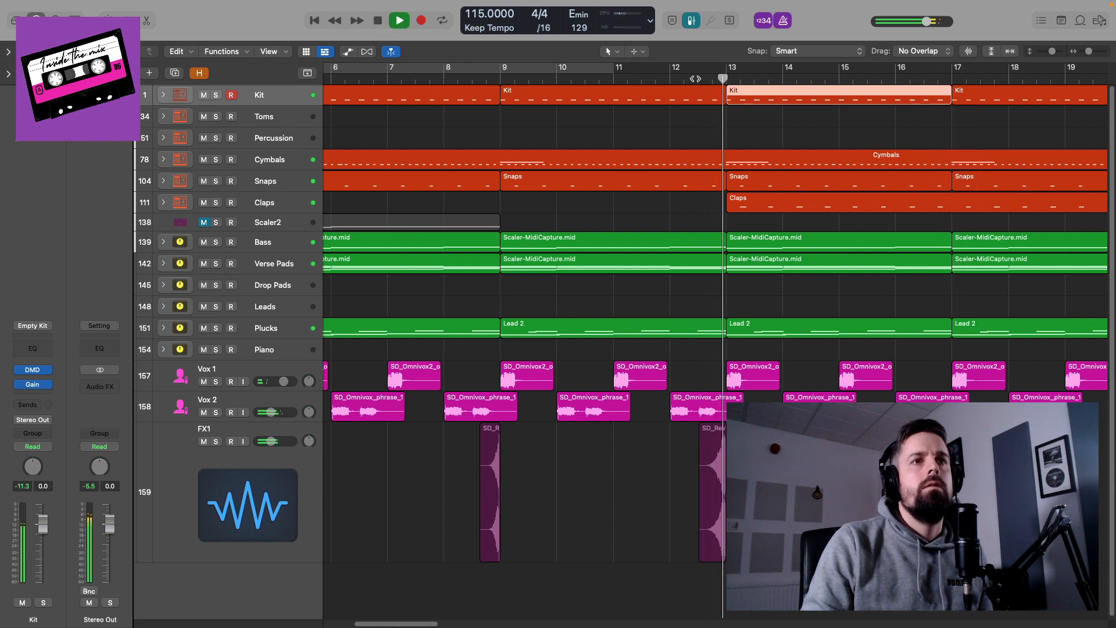
key(space)
click(468, 81)
key(space)
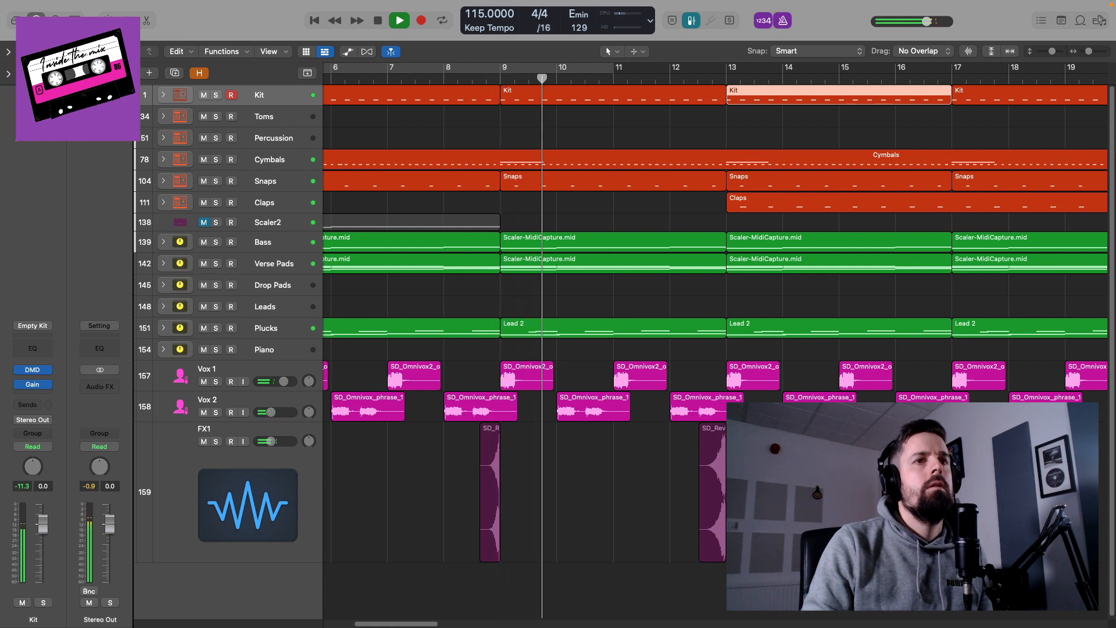
key(space)
Duplicate the FX1 track and move the SD_Reverse_CD region from before bar 13 to the new track, just before bar 17
scroll(722, 413, down, 1)
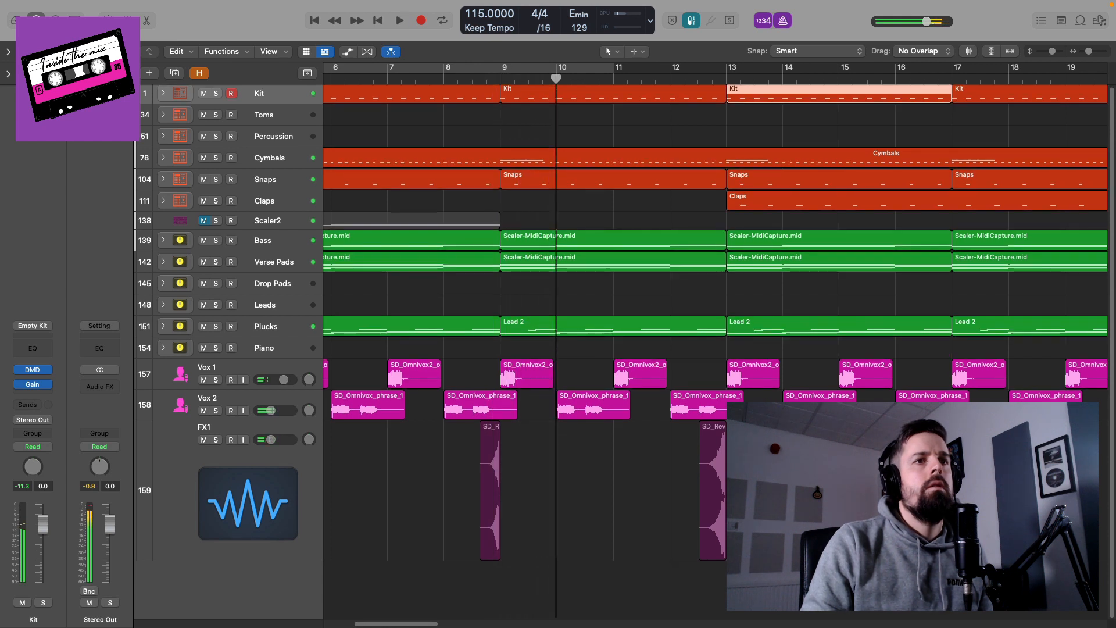
click(312, 461)
key(super+d)
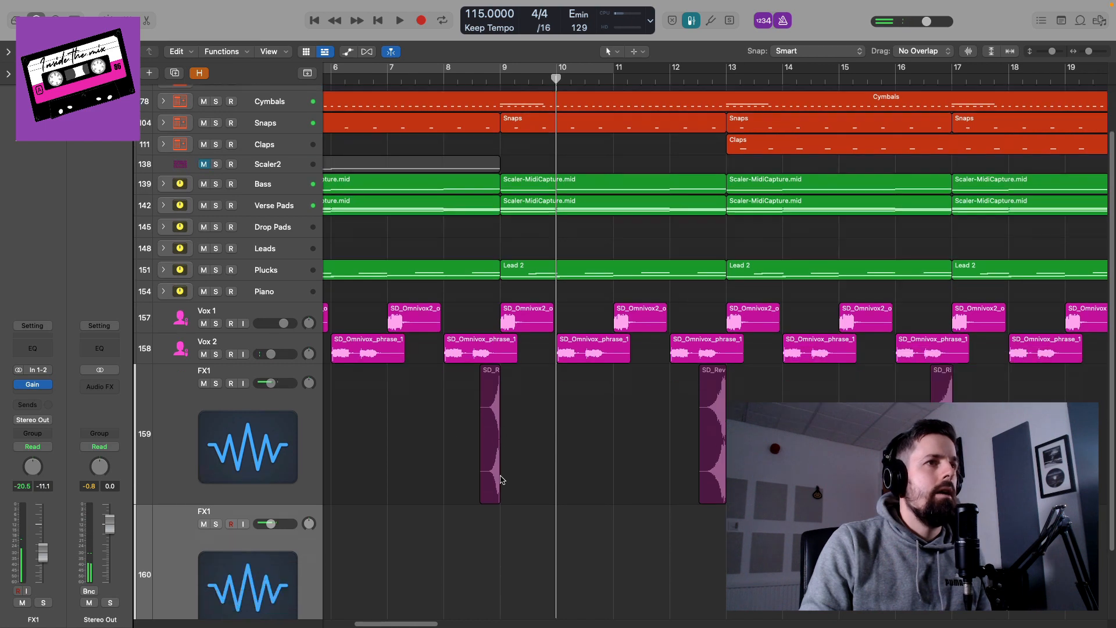
scroll(723, 423, down, 2)
drag(719, 413, 944, 547)
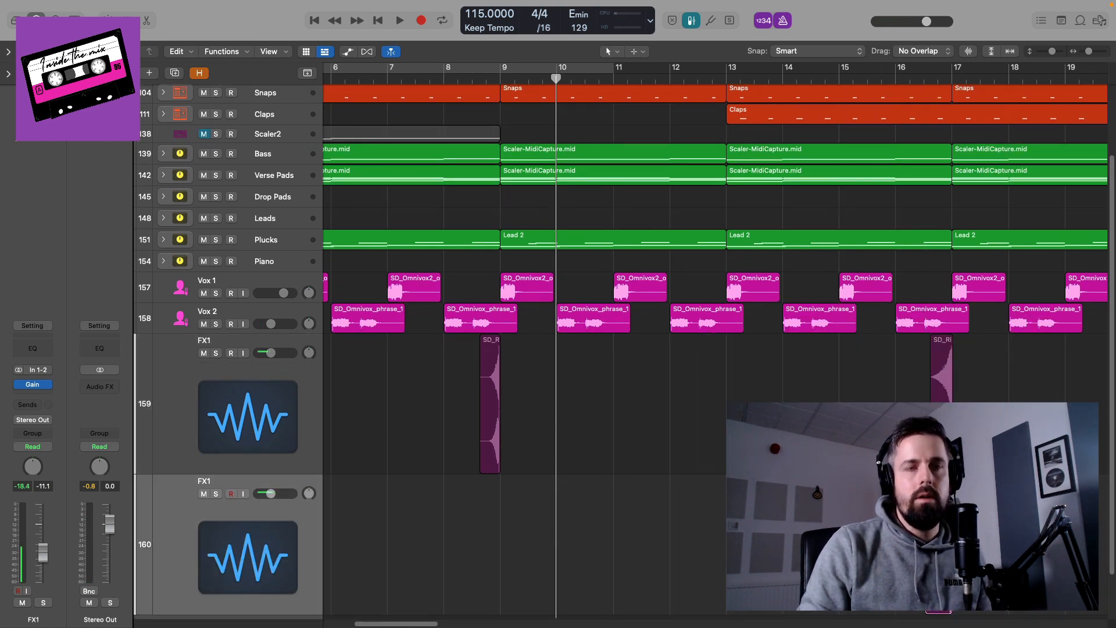
Rename the duplicated effects track FX2
key(super+Right)
key(super+Right)
key(super+Right)
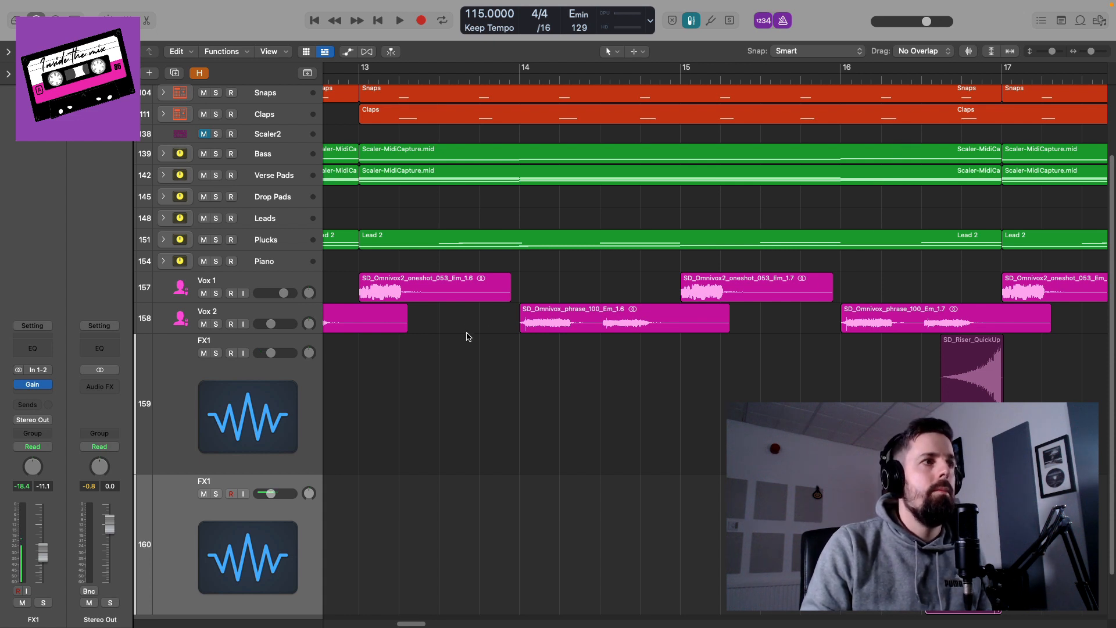
double_click(241, 481)
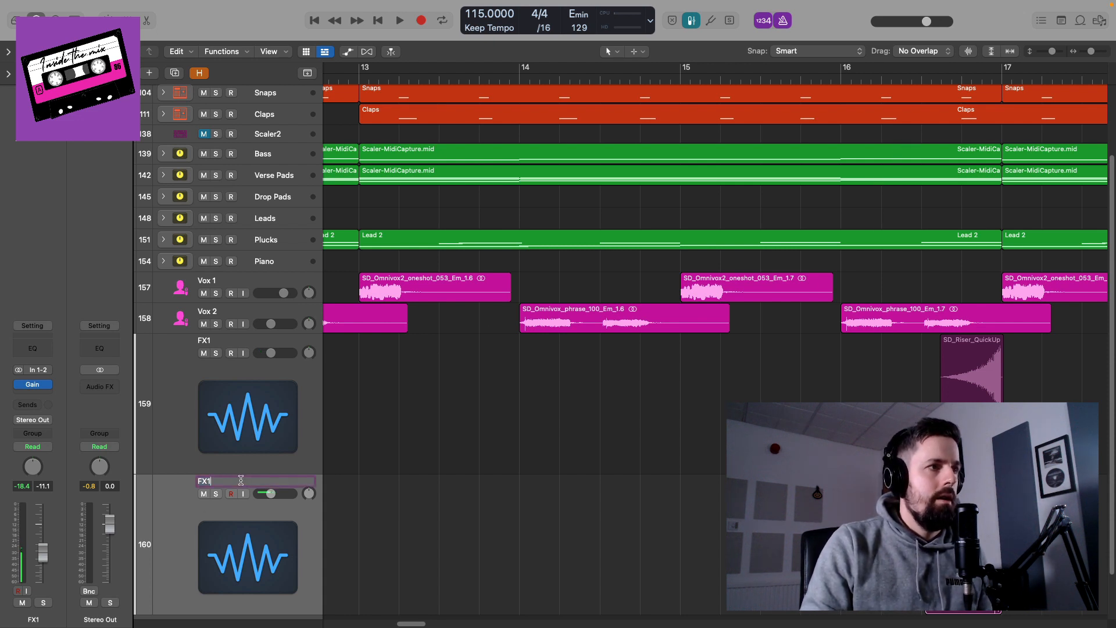
key(Return)
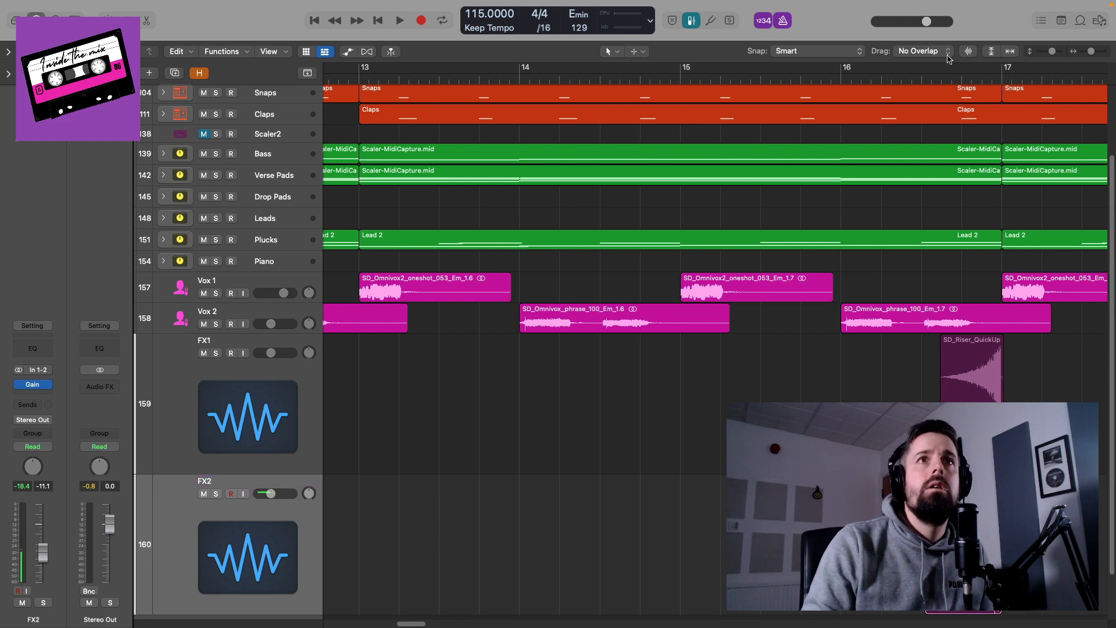
Play the layered riser and reverse into bar 17 and examine how both regions line up with the bar line
double_click(913, 80)
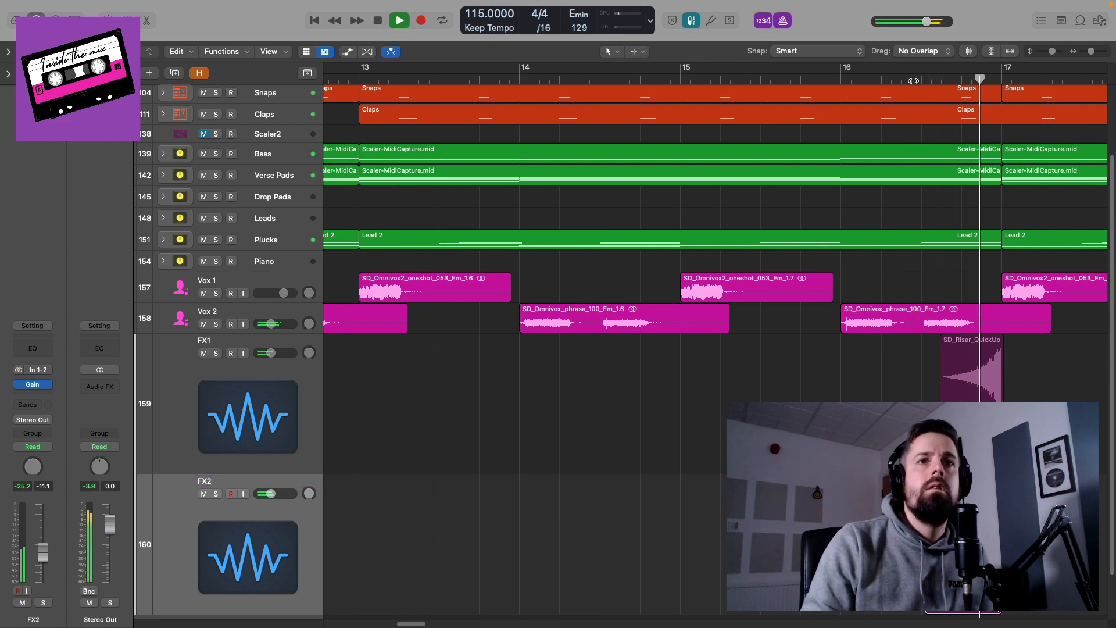
key(space)
key(super+Left)
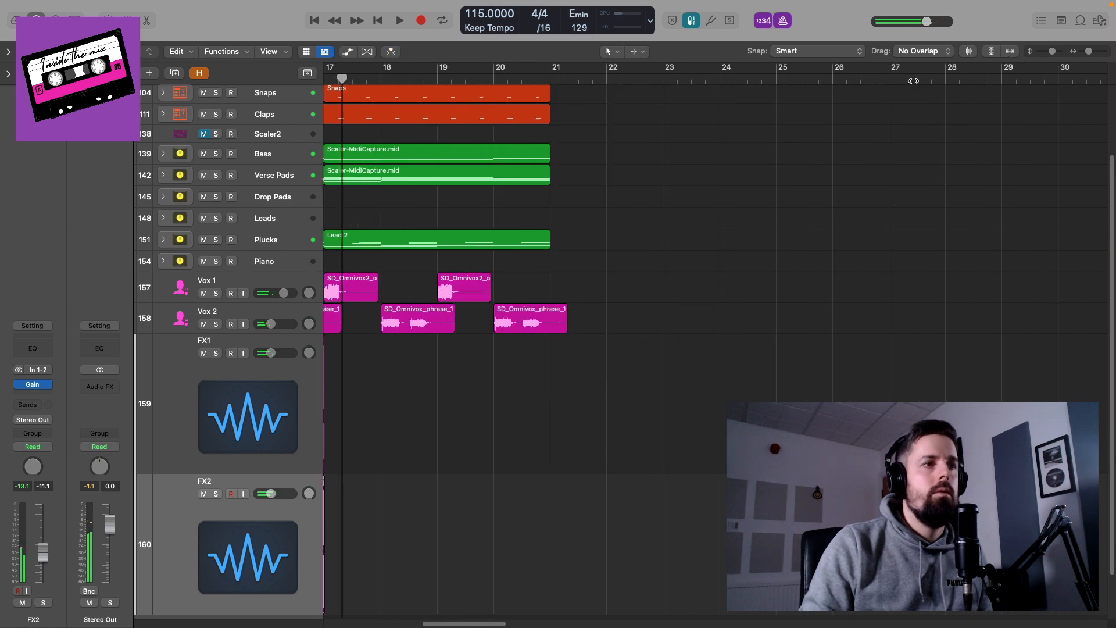
key(super+Right)
key(super+Right)
key(super+Right)
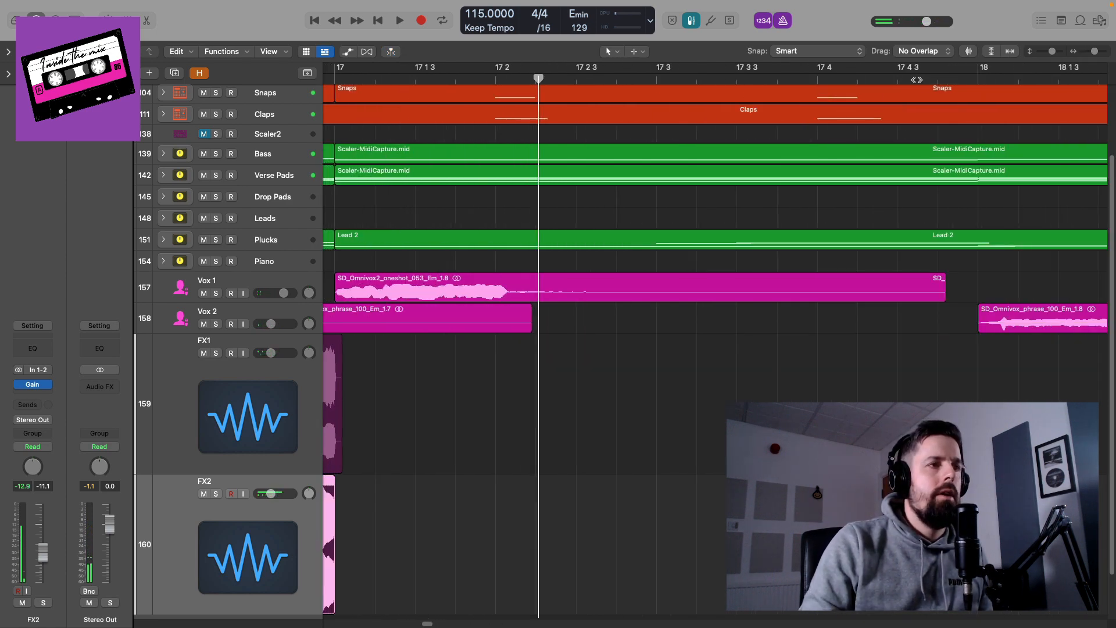
key(super+Left)
key(super+Left)
key(super+Left)
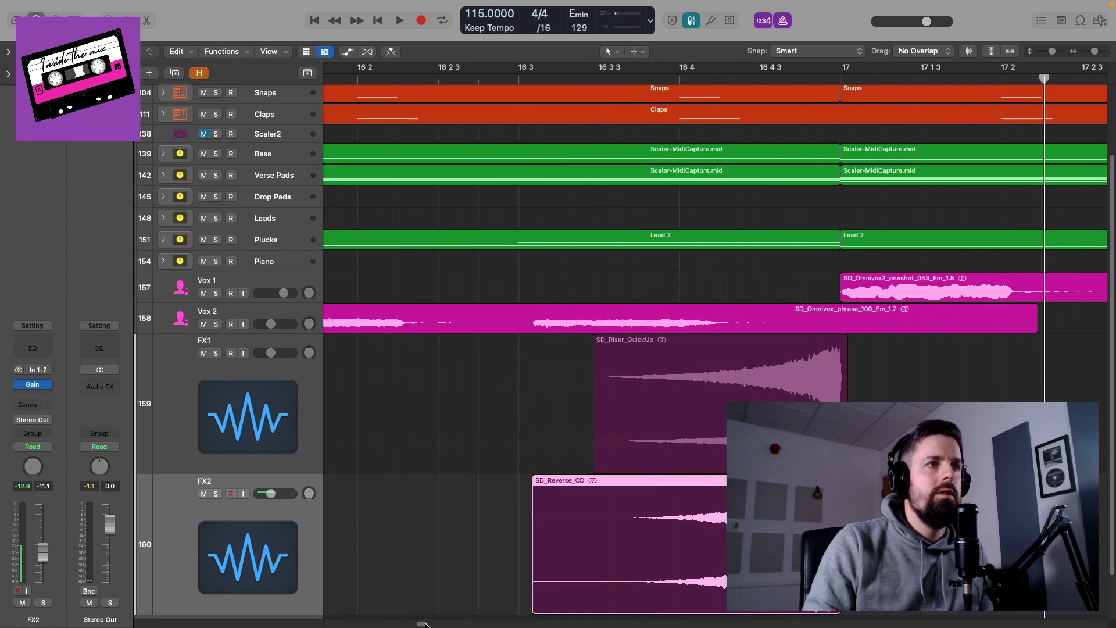
key(super+Left)
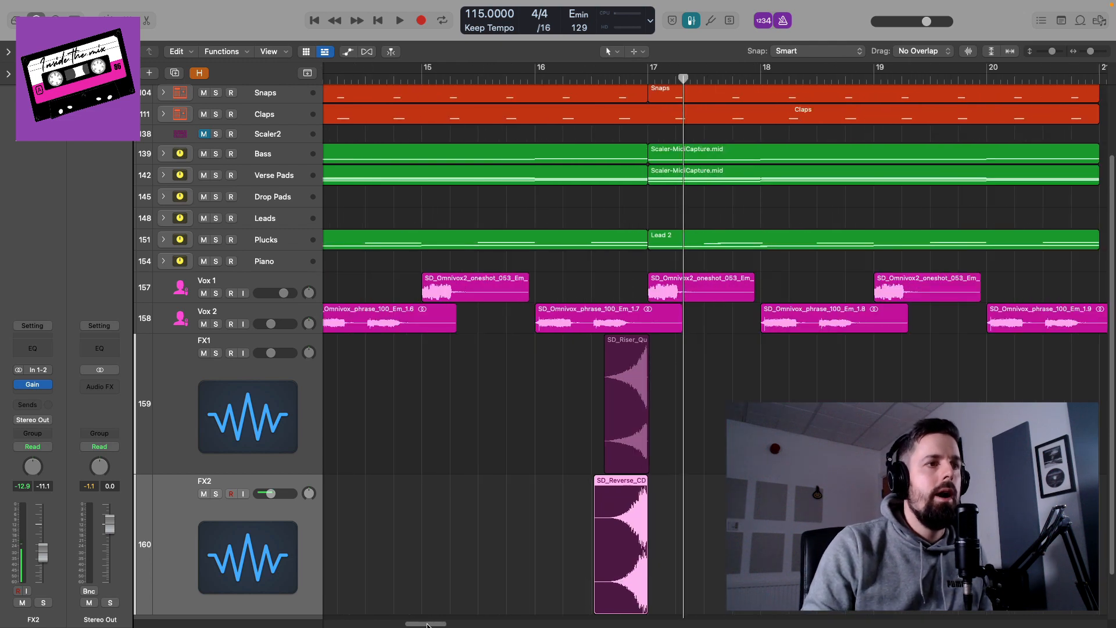
Remove the old FX1 transition region and copy the layered FX1 and FX2 riser and reverse pair before bars 5, 9 and 13
drag(426, 624, 399, 625)
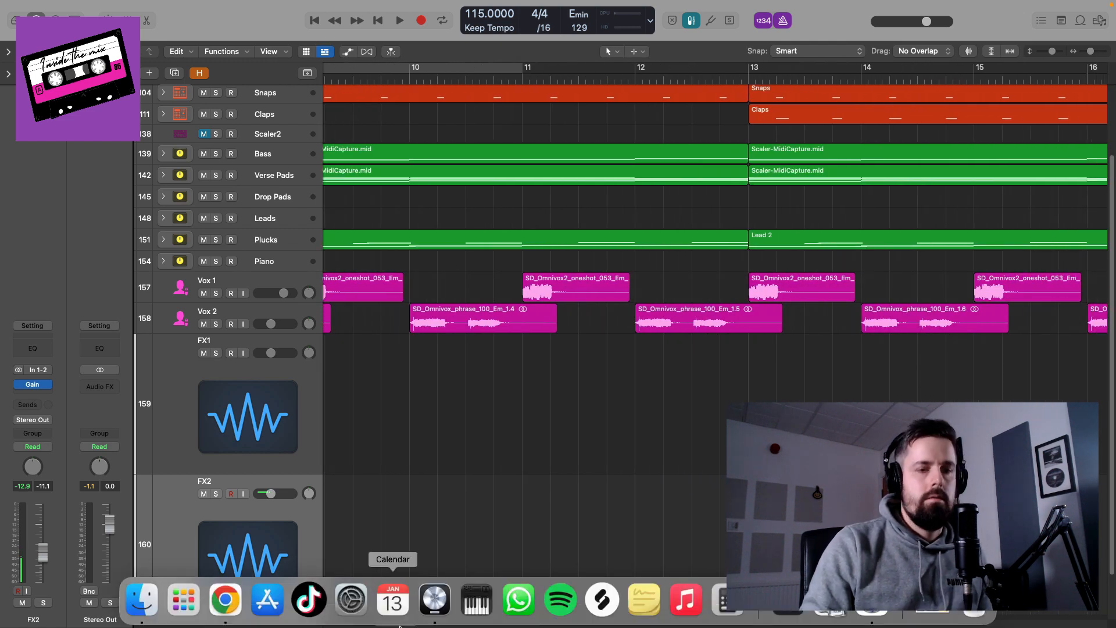
key(super+Left)
key(super+Left)
drag(652, 544, 587, 414)
key(Delete)
drag(965, 540, 421, 380)
Play the arrangement from just before bar 5 and fit all tracks from Kit to FX2 in view
click(430, 79)
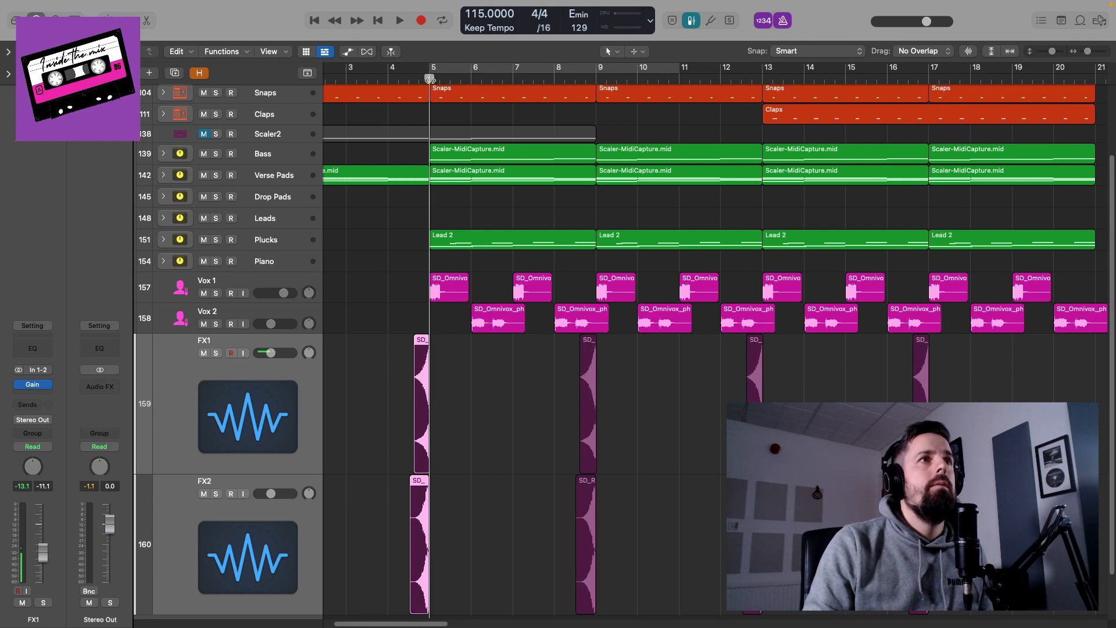
key(space)
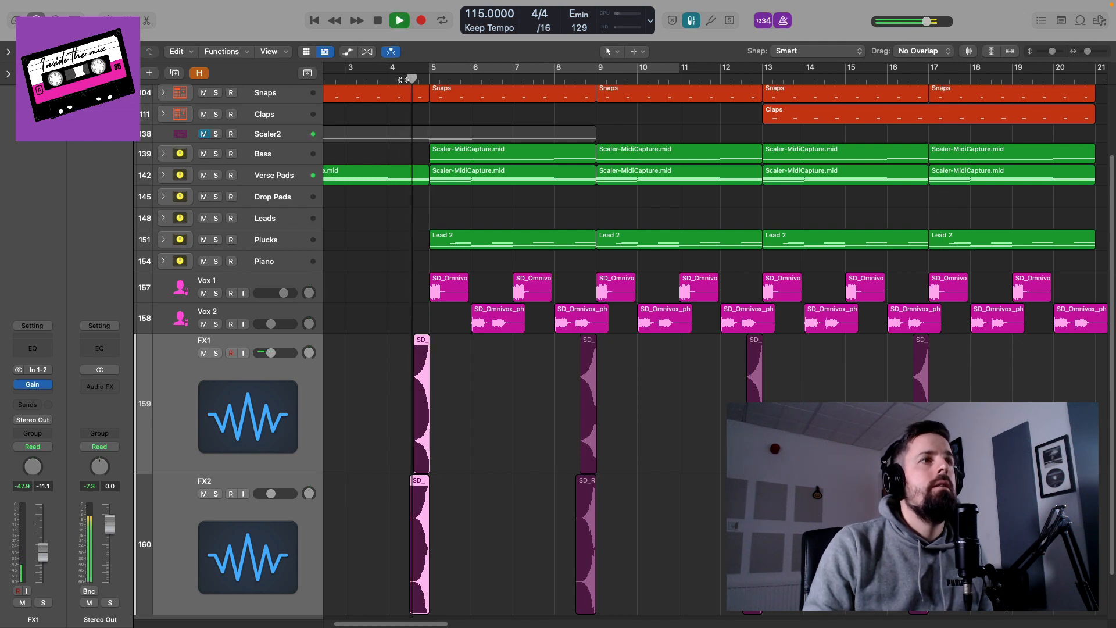
key(super+Left)
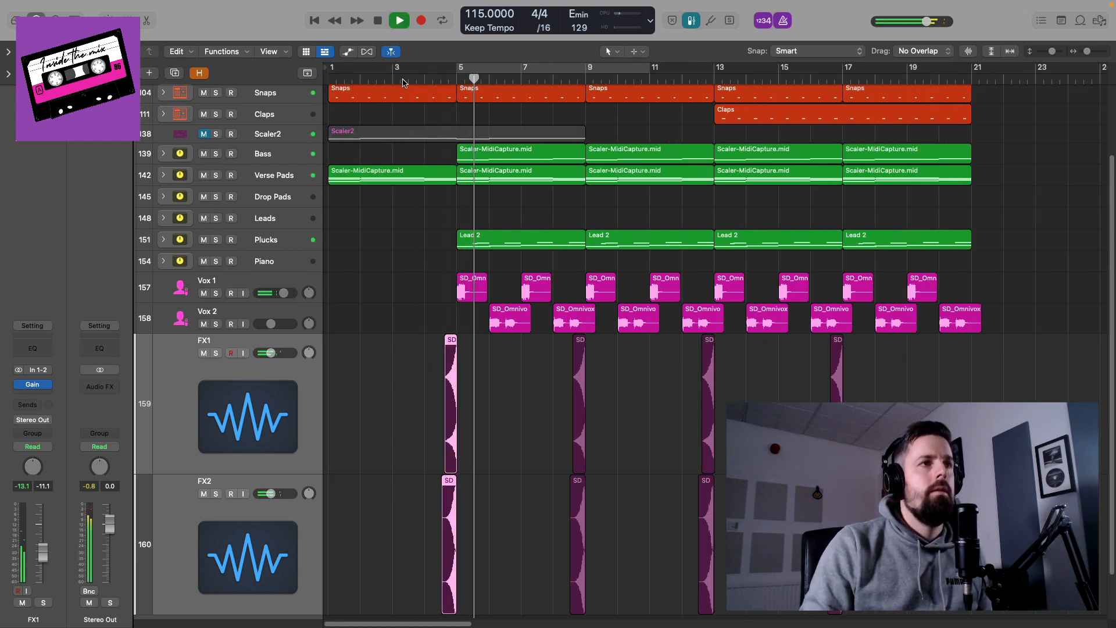
scroll(302, 364, down, 3)
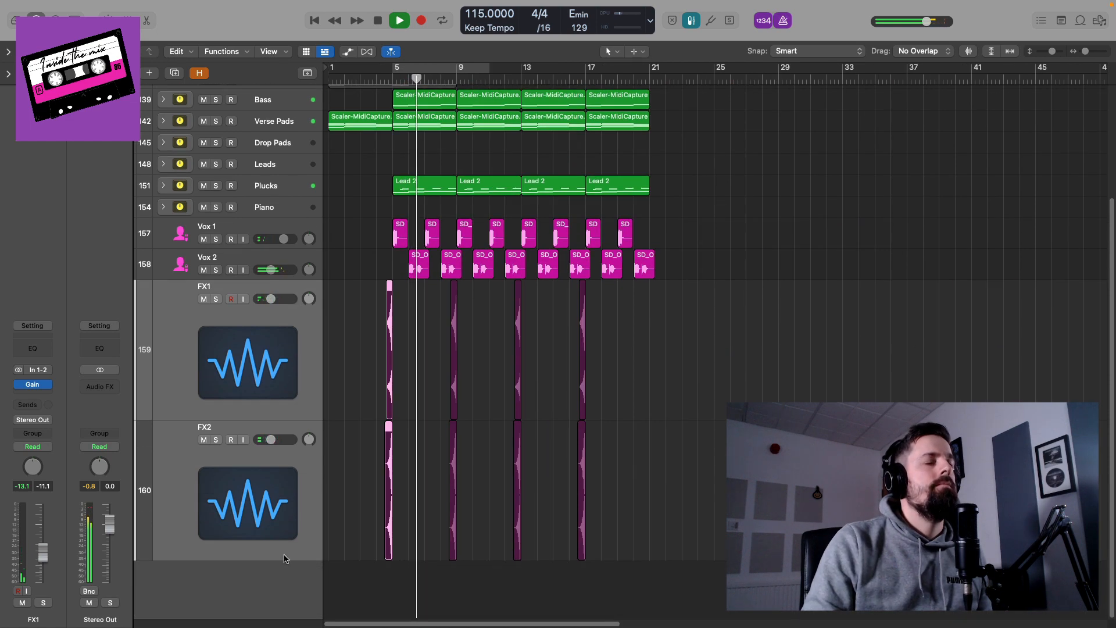
scroll(311, 557, up, 5)
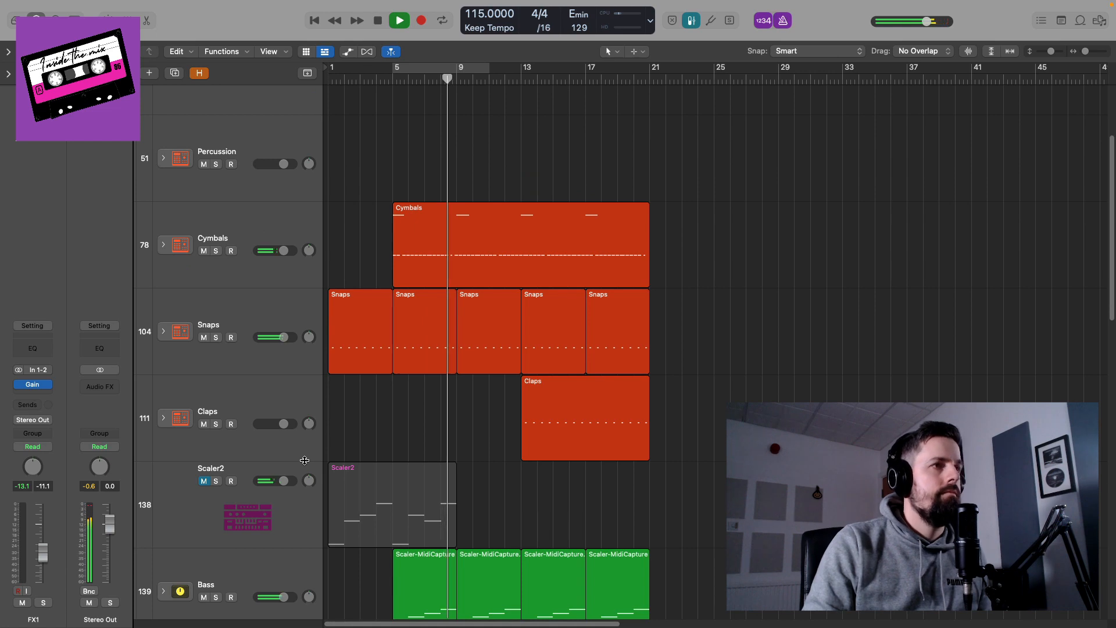
key(super+Up)
key(super+Up)
key(super+Up)
key(super+Down)
key(super+Down)
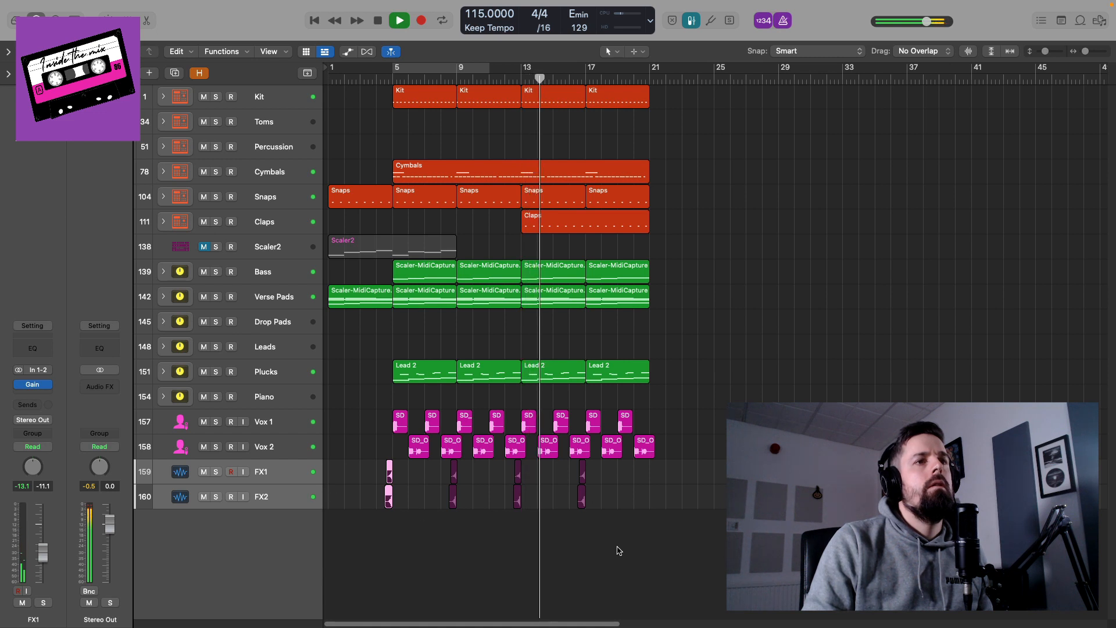
Copy the riser and reverse pair on FX1 and FX2 to just before bar 20 and stop playback
mouse_move(615, 546)
mouse_down()
mouse_move(579, 462)
mouse_move(629, 482)
mouse_up()
key(space)
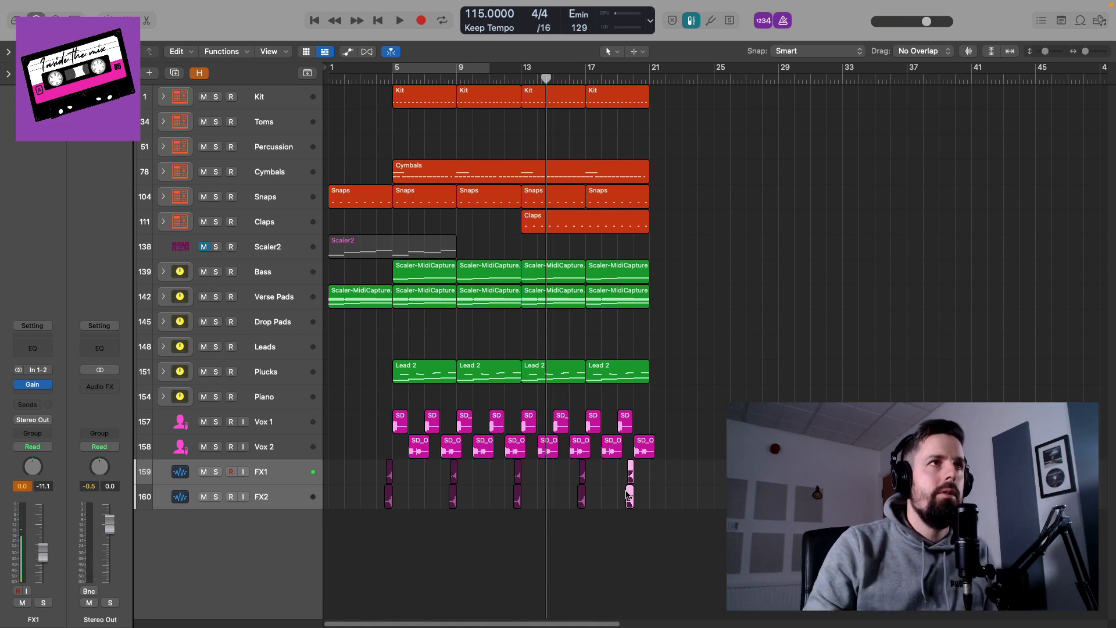
Play the arrangement from bar 5 and again from bar 2, stopping playback after each listen
click(413, 94)
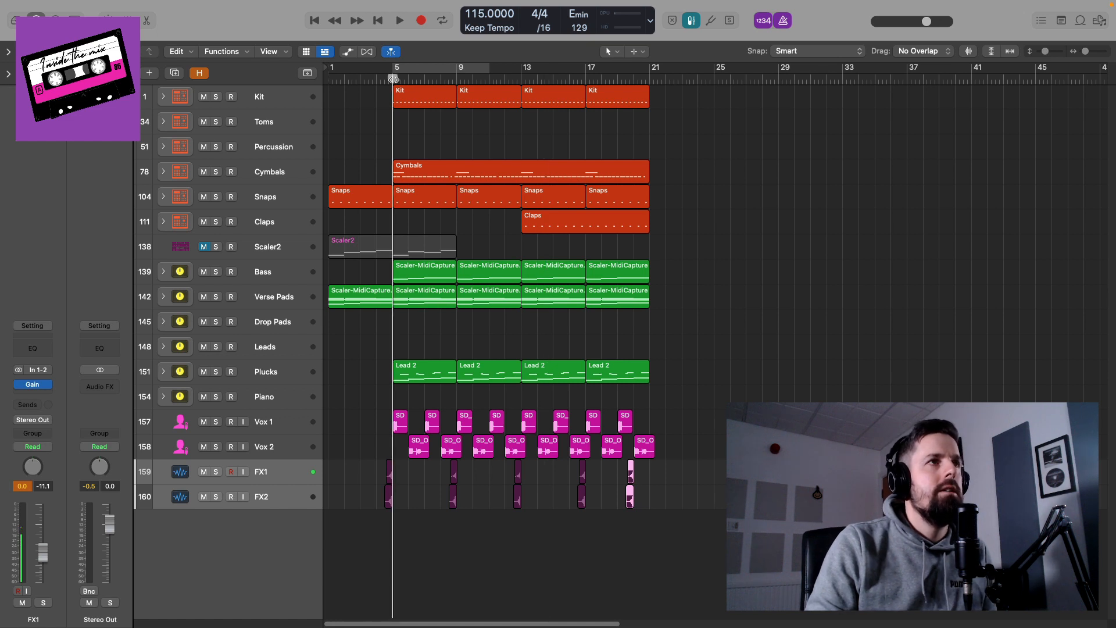
key(space)
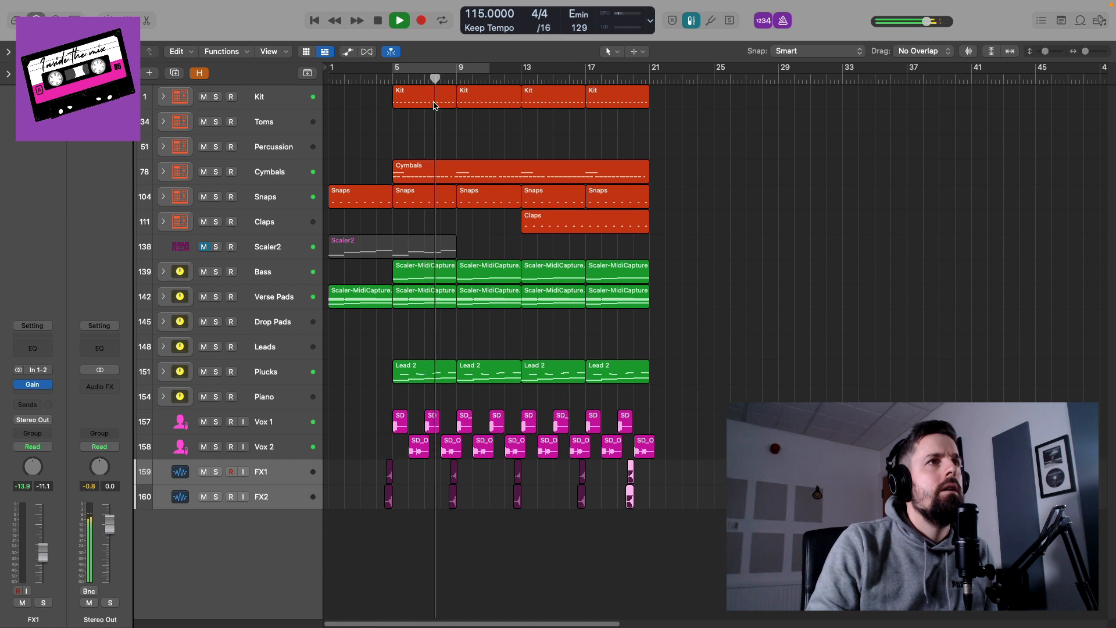
key(space)
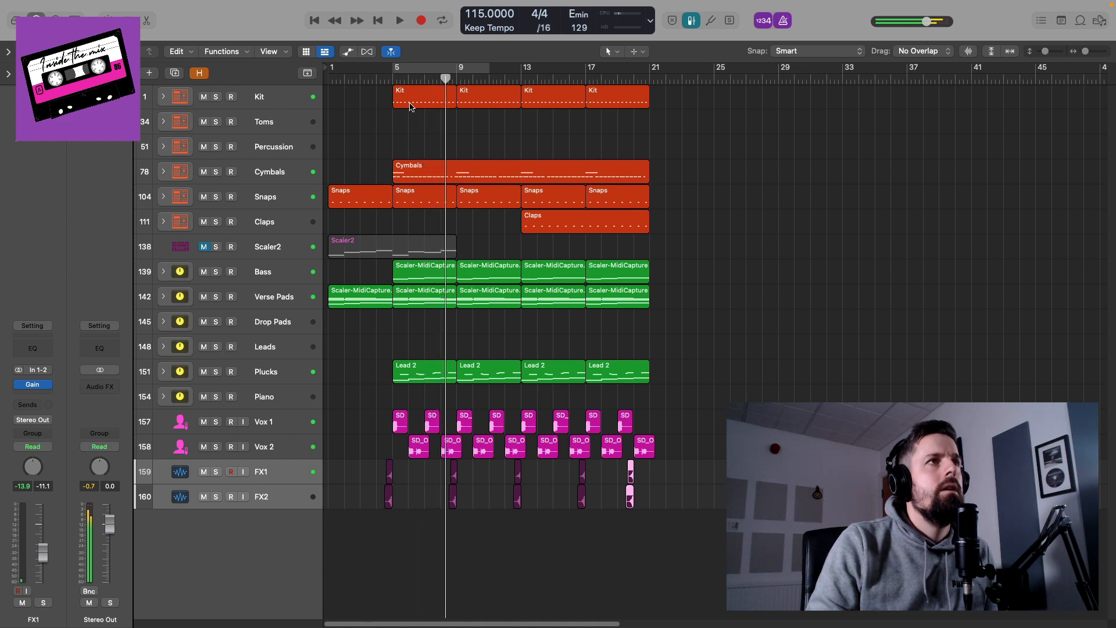
click(344, 80)
key(space)
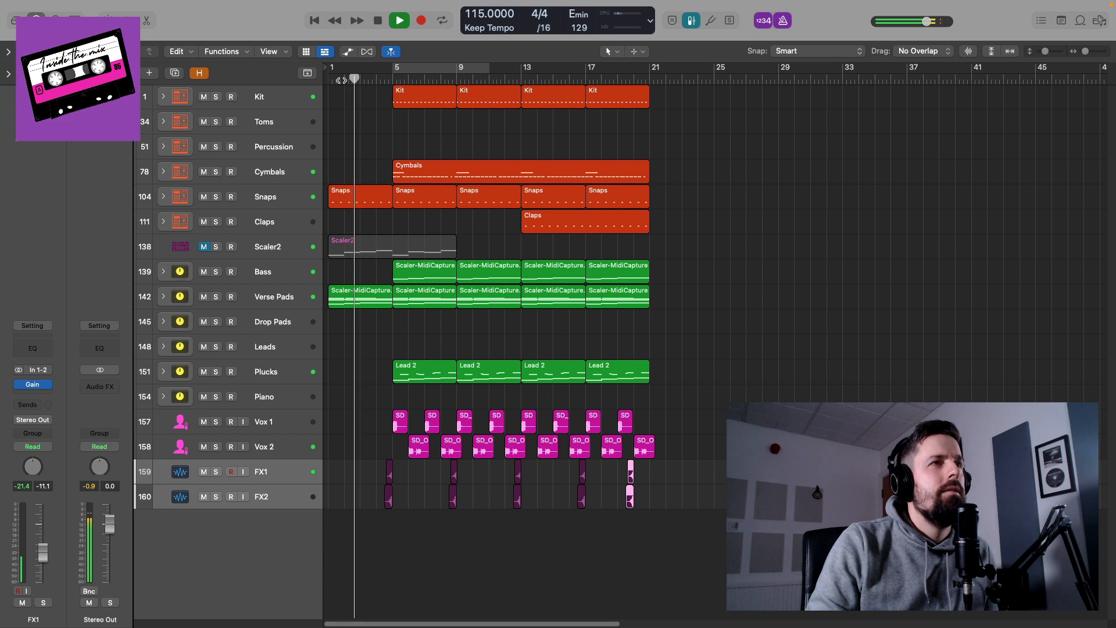
key(space)
Open the Kit region at bar 5 in the Piano Roll and delete every second SD_Kick_Uber_A note
double_click(434, 103)
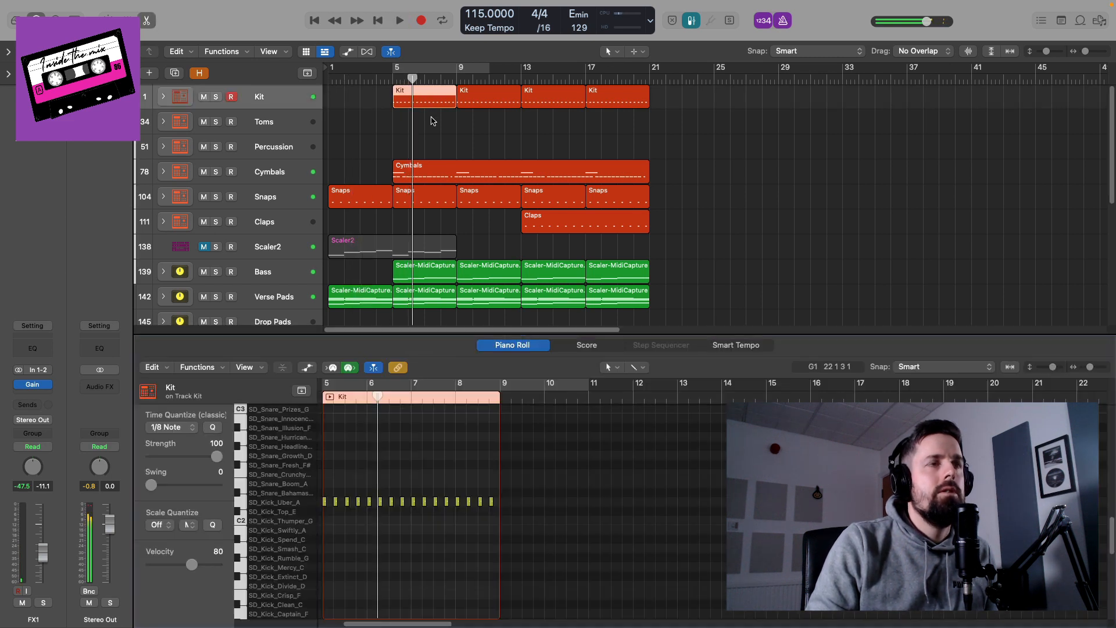
key(super+Right)
key(super+Right)
key(super+Right)
key(super+Right)
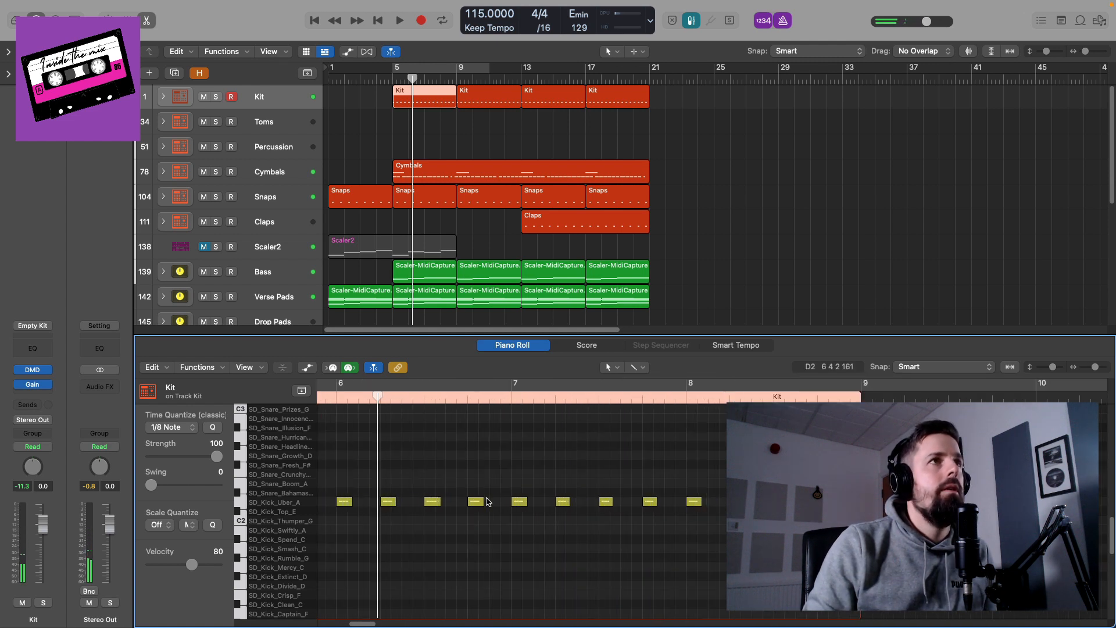
key(super+Left)
key(super+Left)
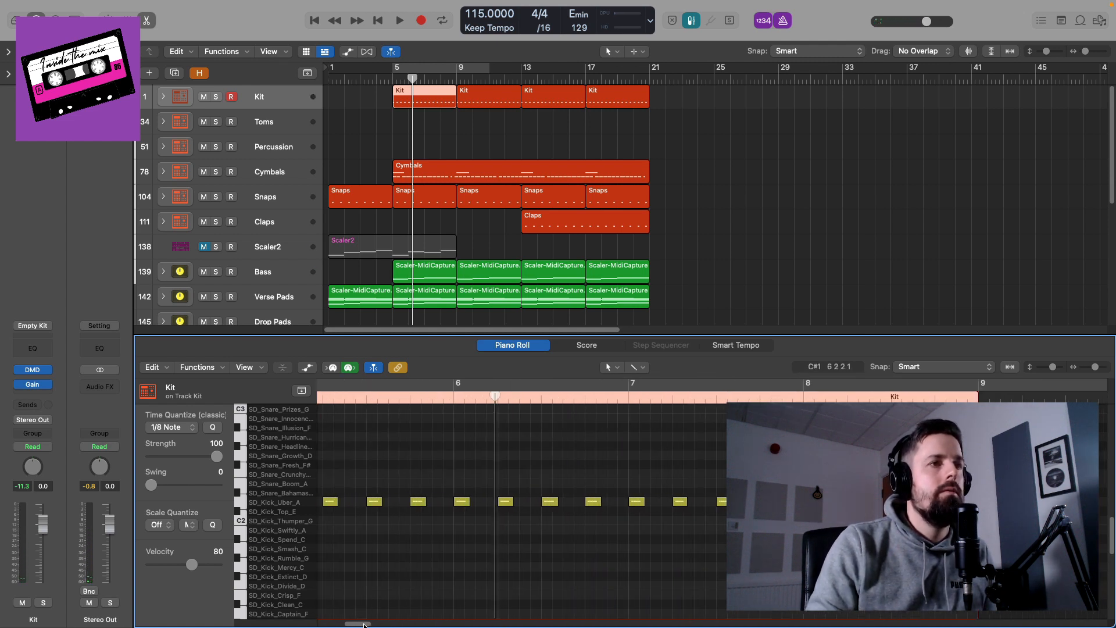
key(super+Left)
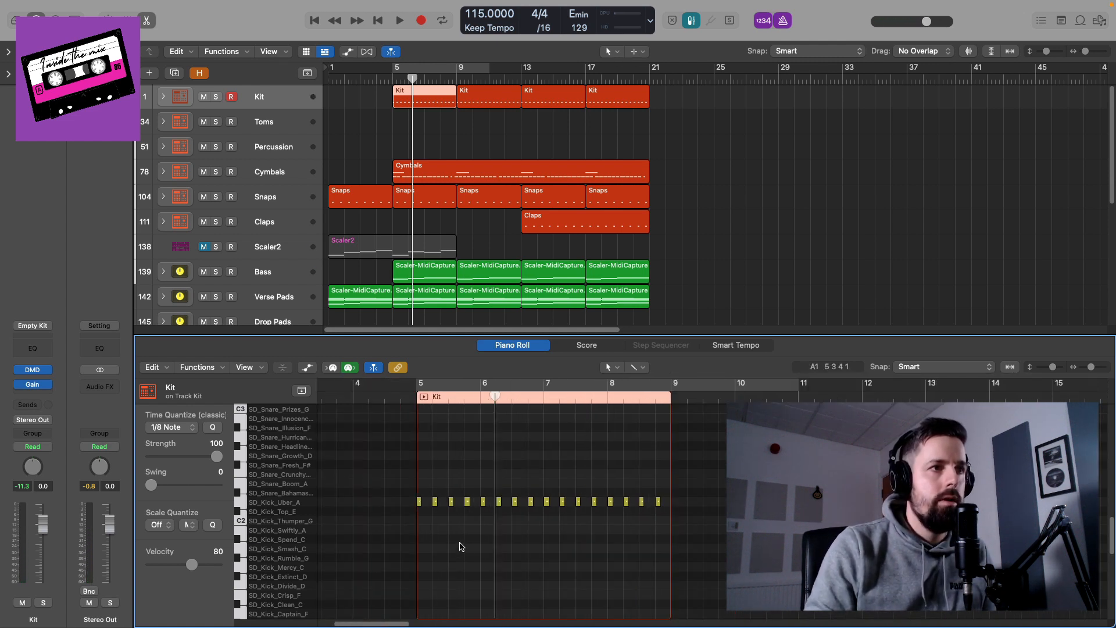
click(433, 499)
drag(433, 495, 564, 503)
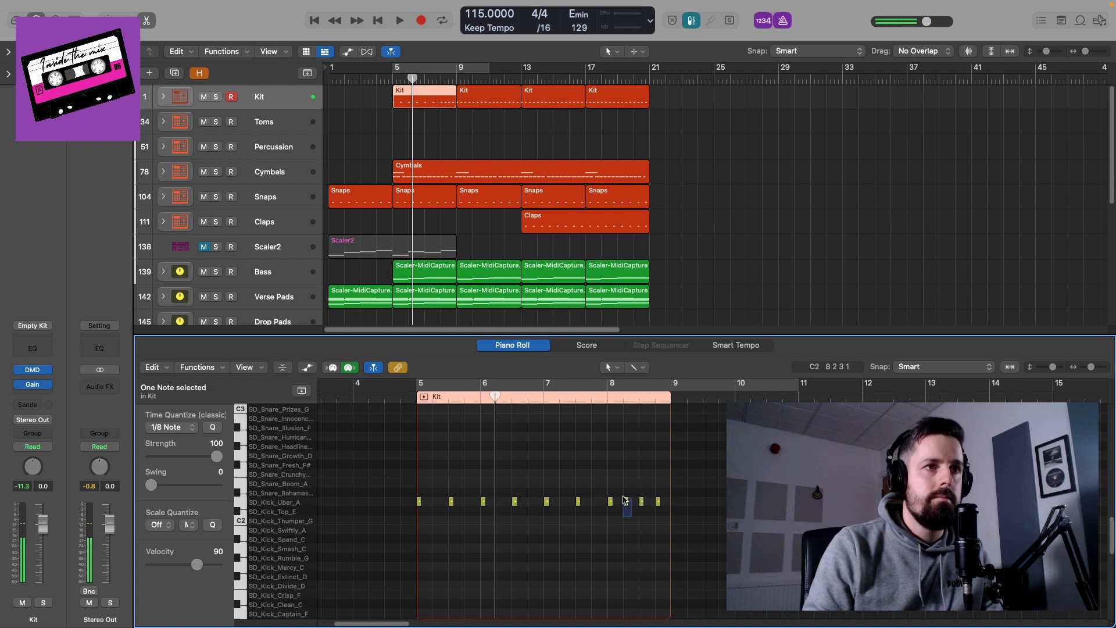
key(Delete)
Play the arrangement with the thinned kick pattern, return to the full track view and stop playback
key(space)
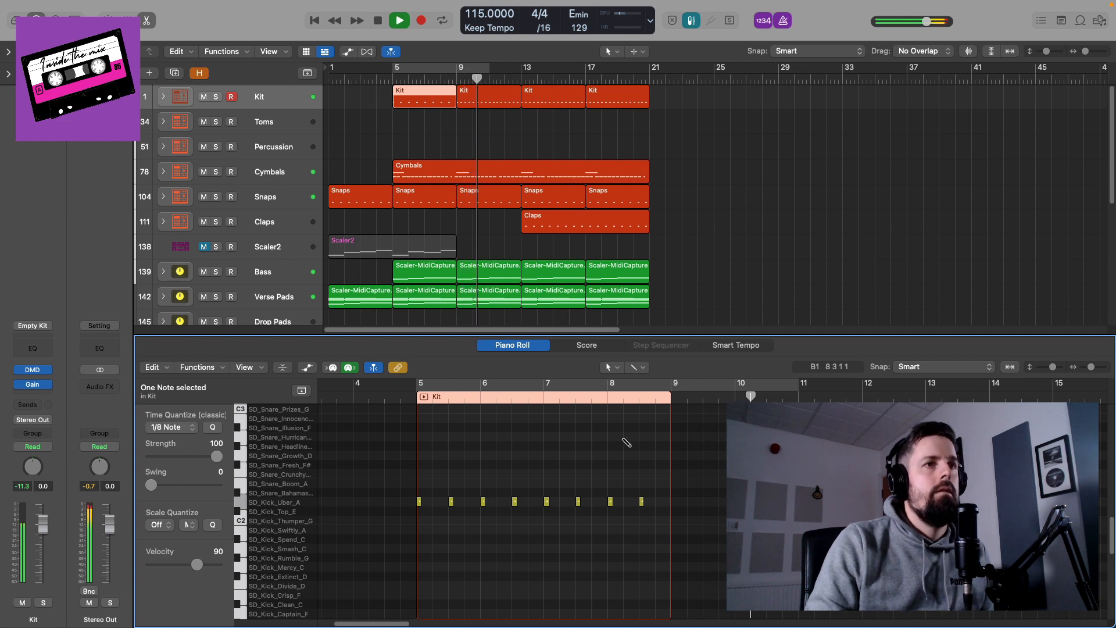
key(p)
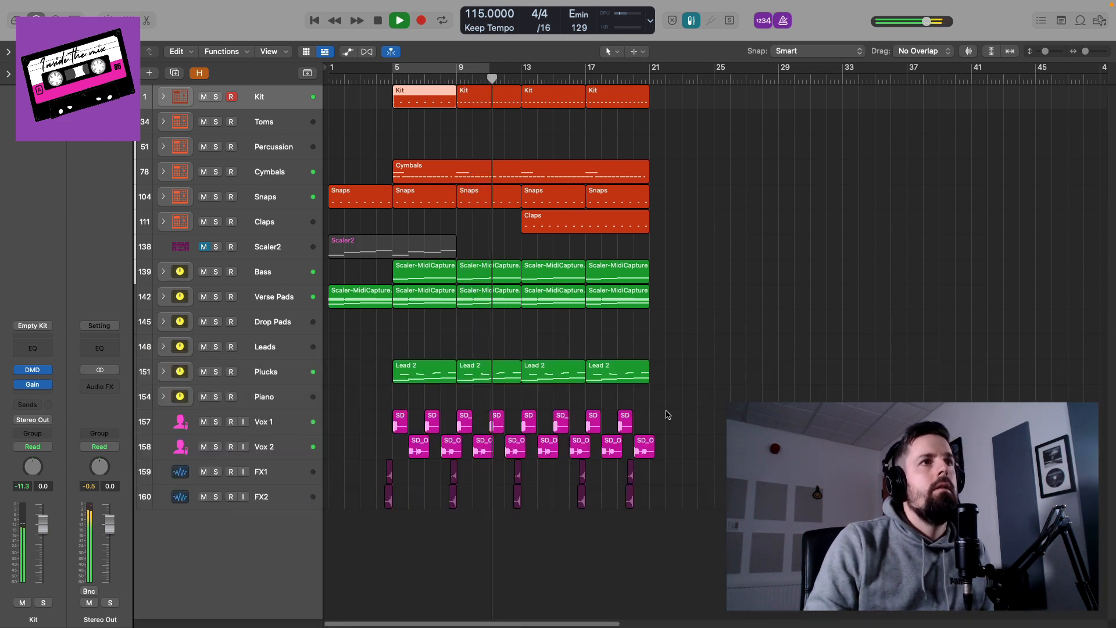
key(space)
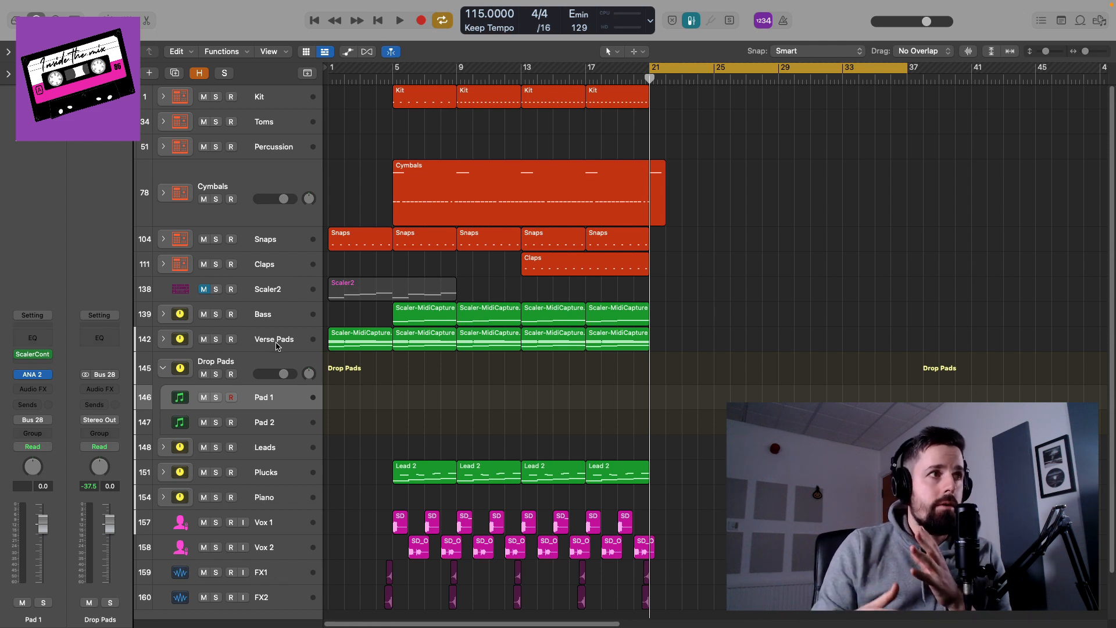
Open ScalerControl on the Pad 1 track and examine the chord extension options for the E minor scale
click(32, 354)
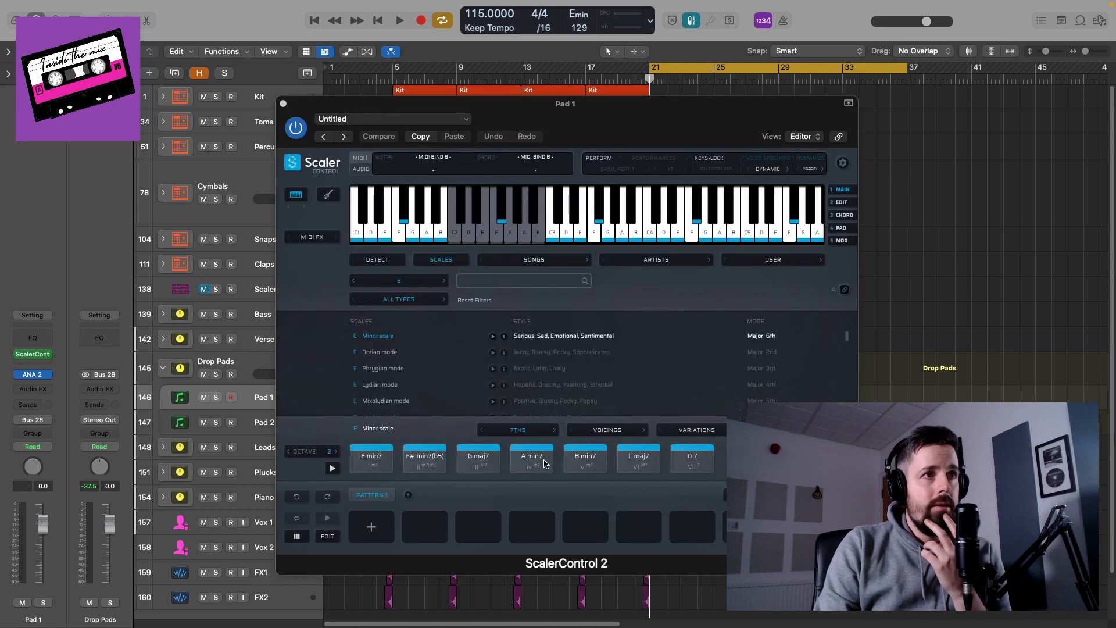
click(529, 435)
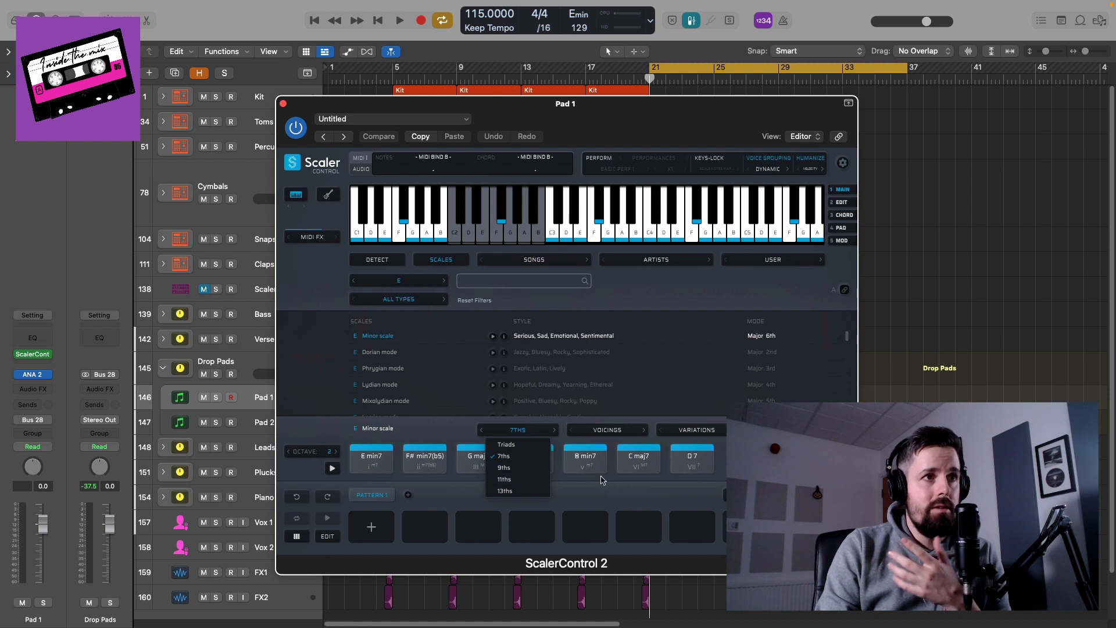
click(430, 474)
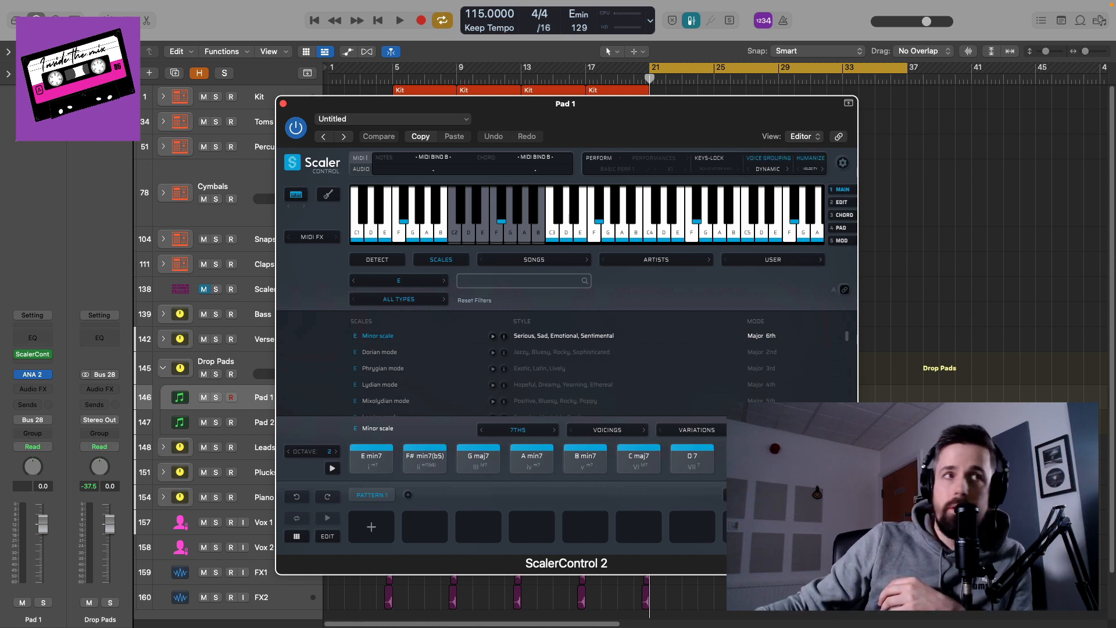
Rehearse over the cycle range with the metronome on and record a Pad 1 part across bars 21 to 37
key(space)
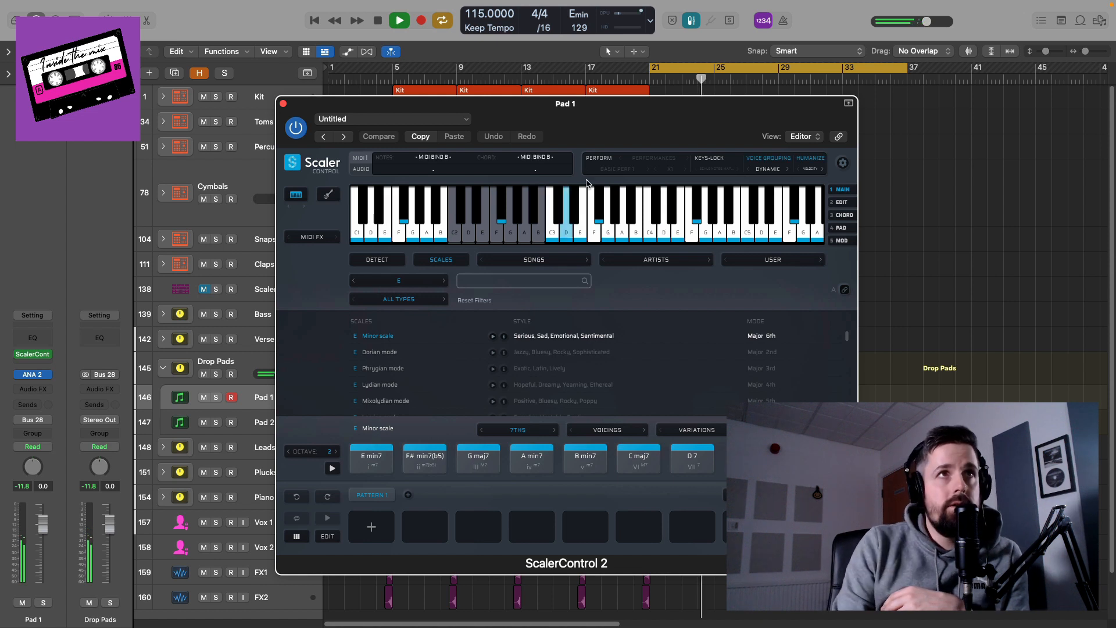
click(783, 19)
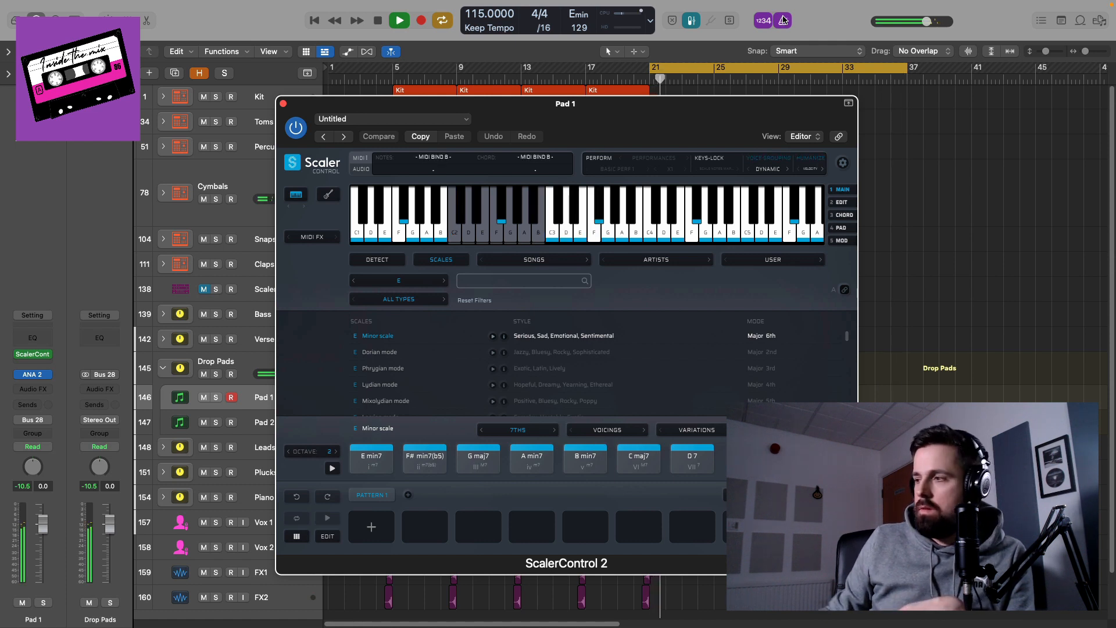
key(space)
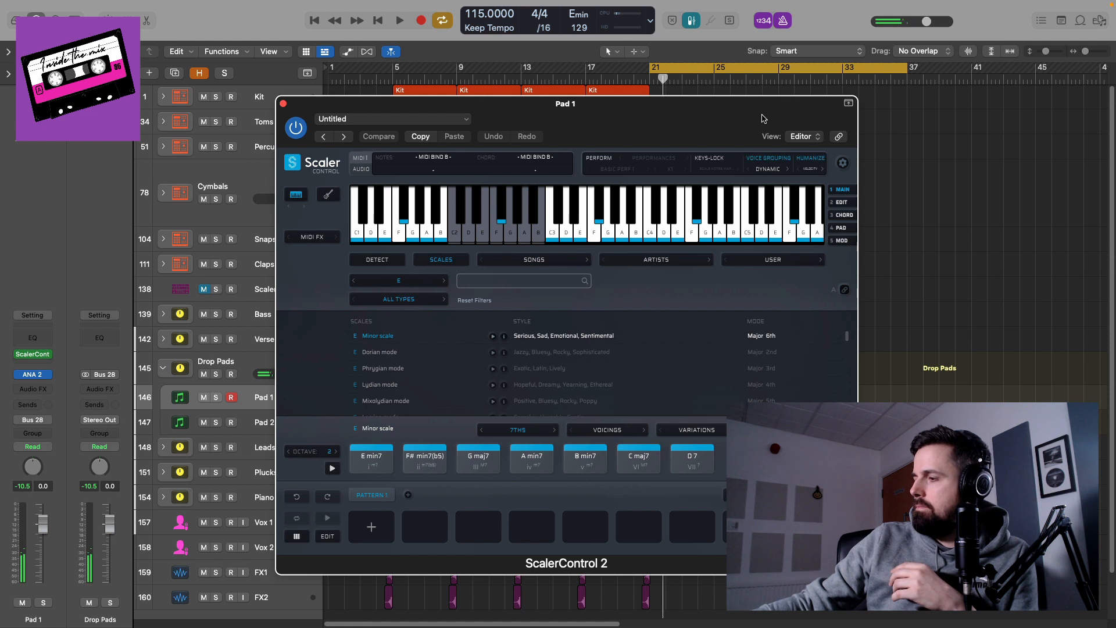
key(r)
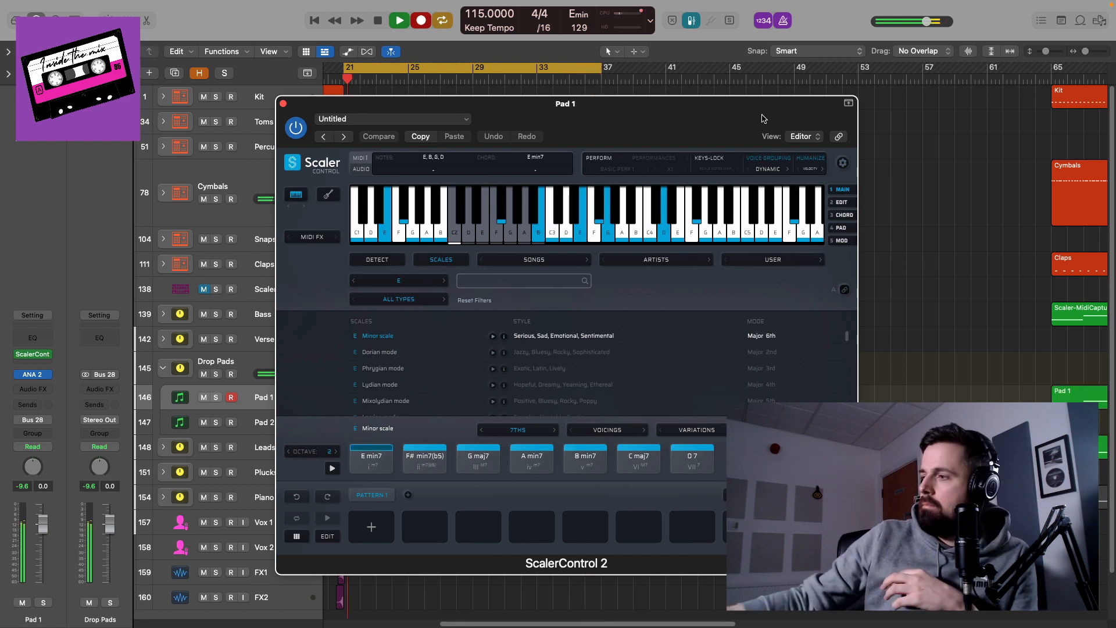
key(space)
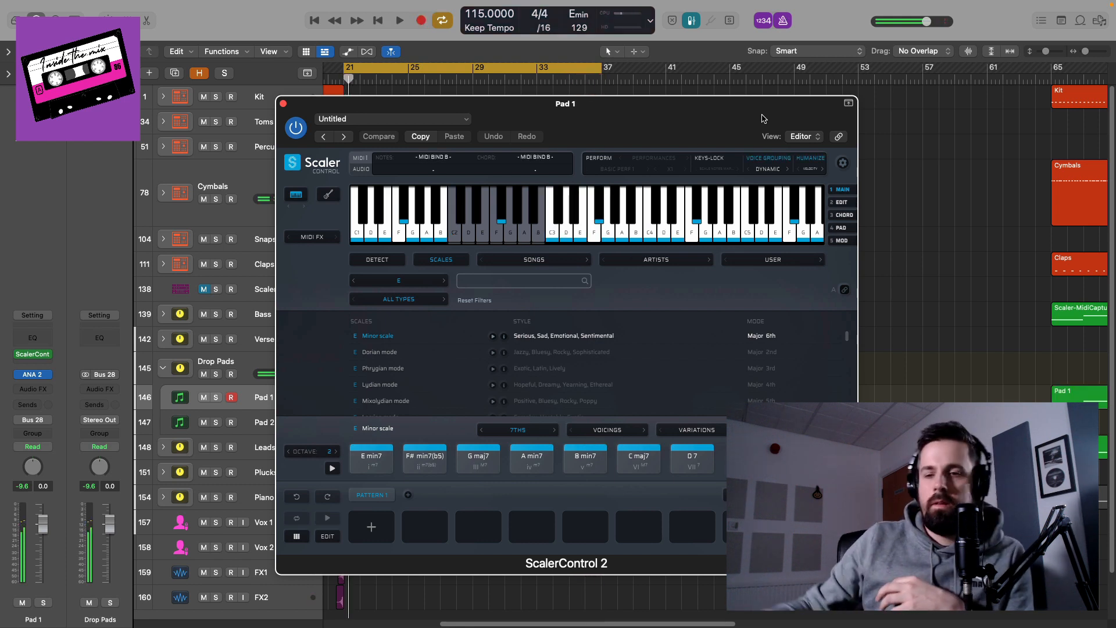
click(283, 105)
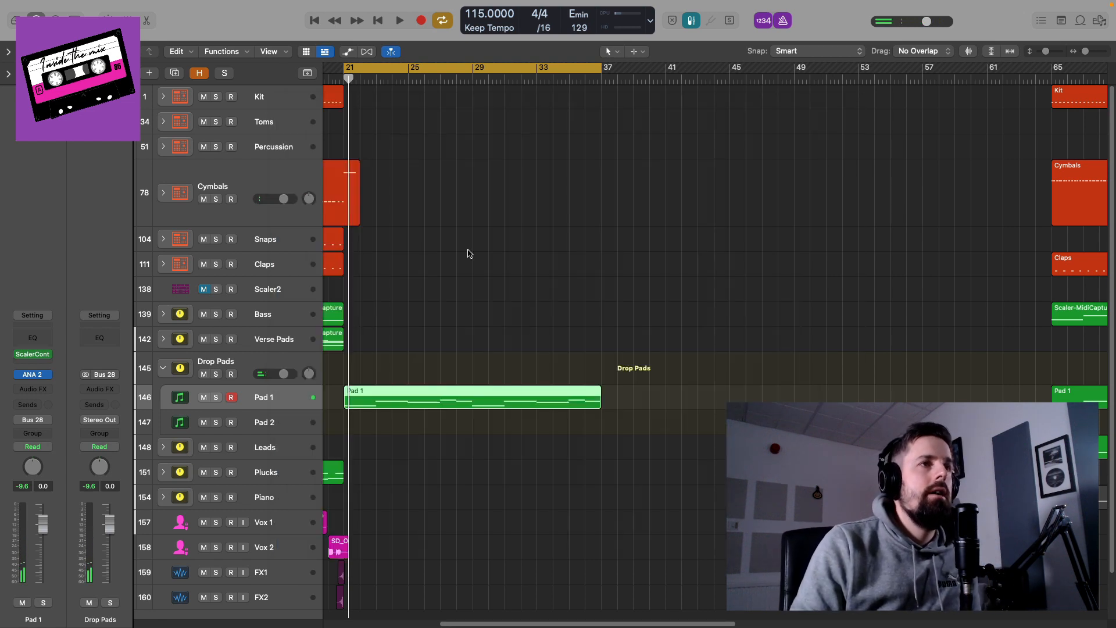
Open the recorded Pad 1 region in the Piano Roll and quantize all its notes to 1/8 Note
double_click(441, 401)
key(super+a)
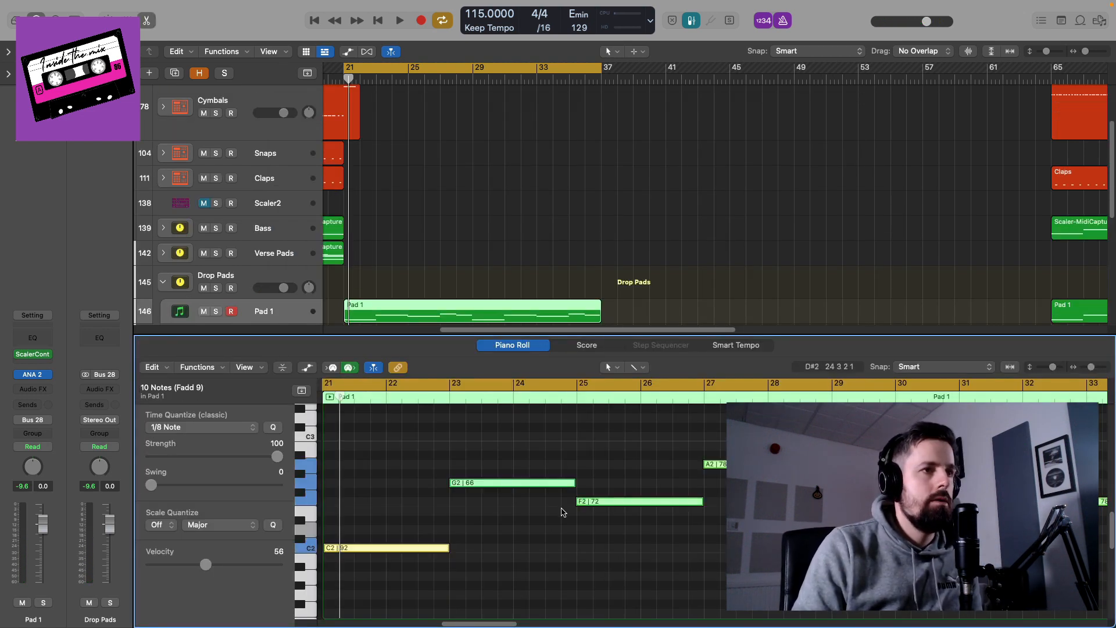
click(275, 429)
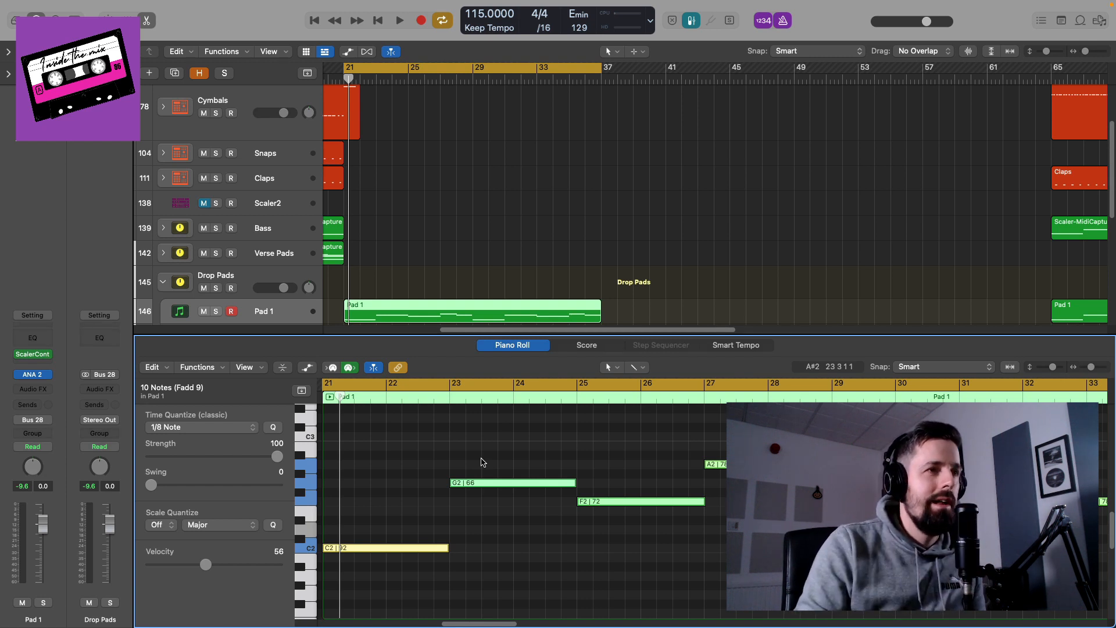
click(560, 533)
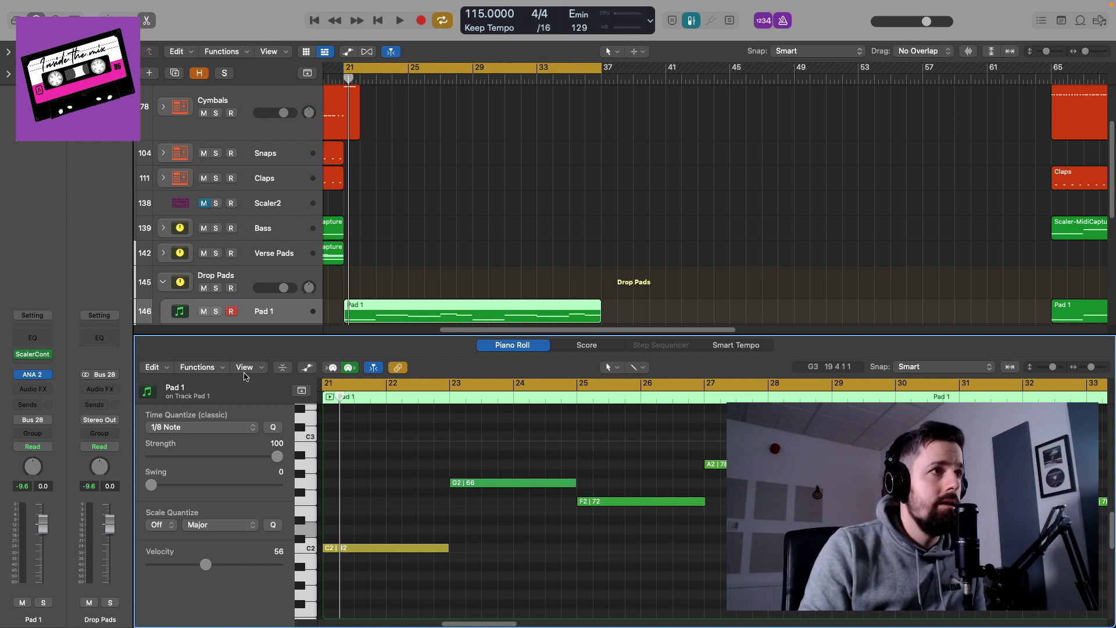
click(247, 368)
click(537, 459)
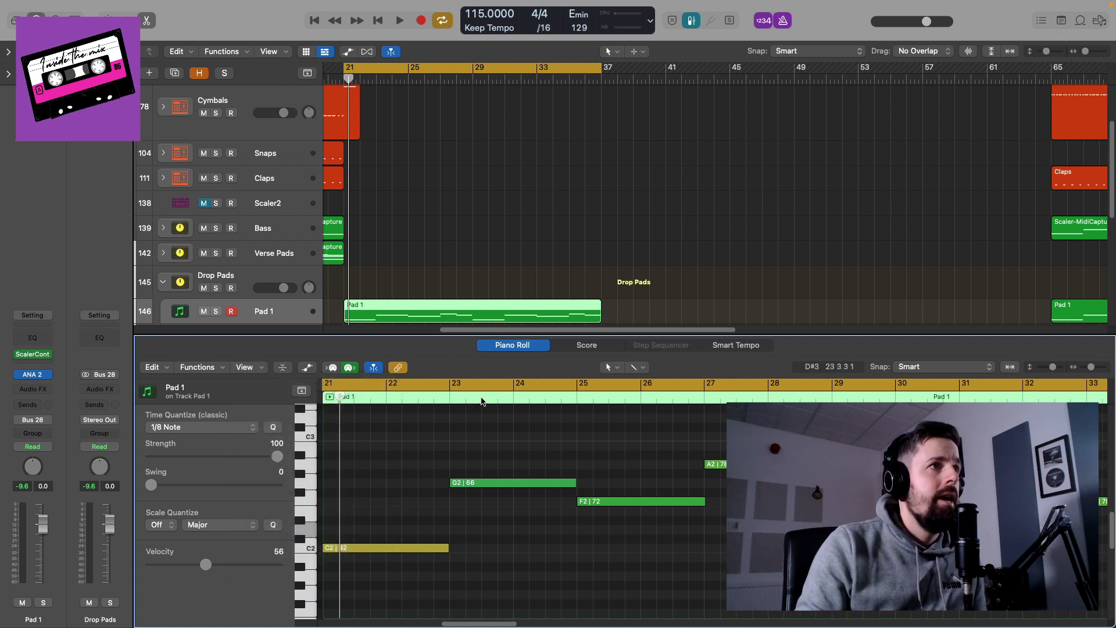
Play the quantized Pad 1 region, turn the metronome off and close the Piano Roll
key(space)
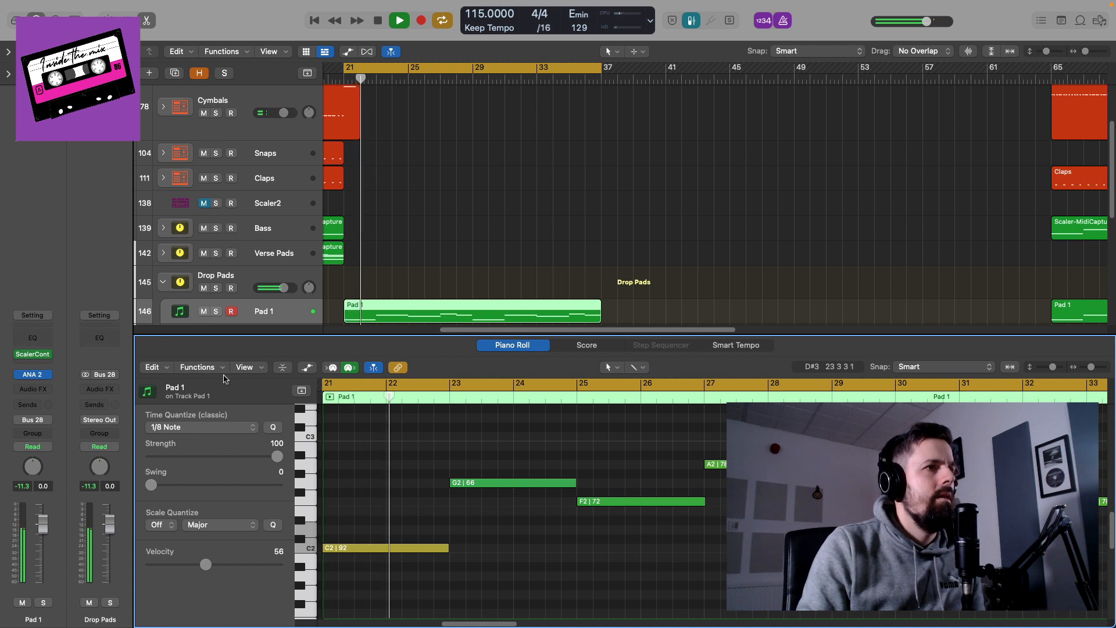
click(784, 21)
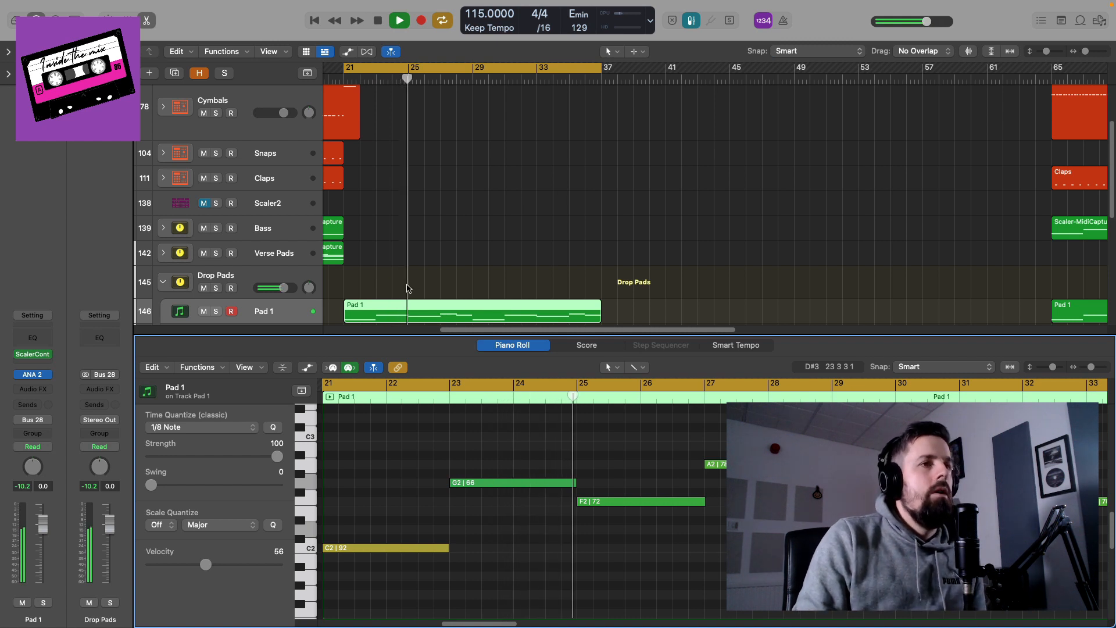
key(a)
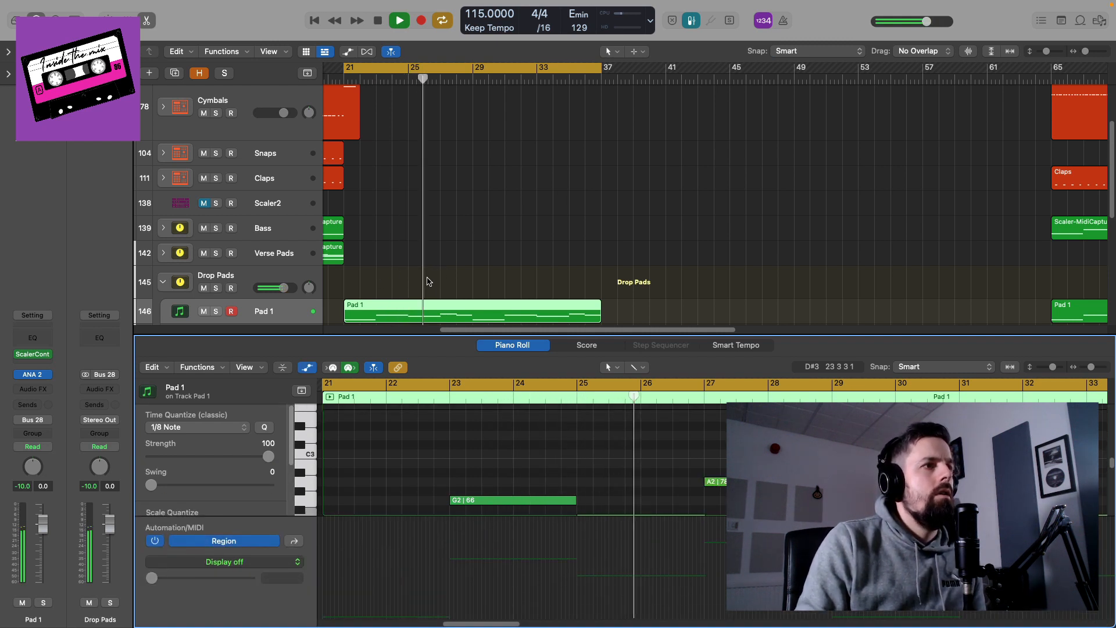
key(a)
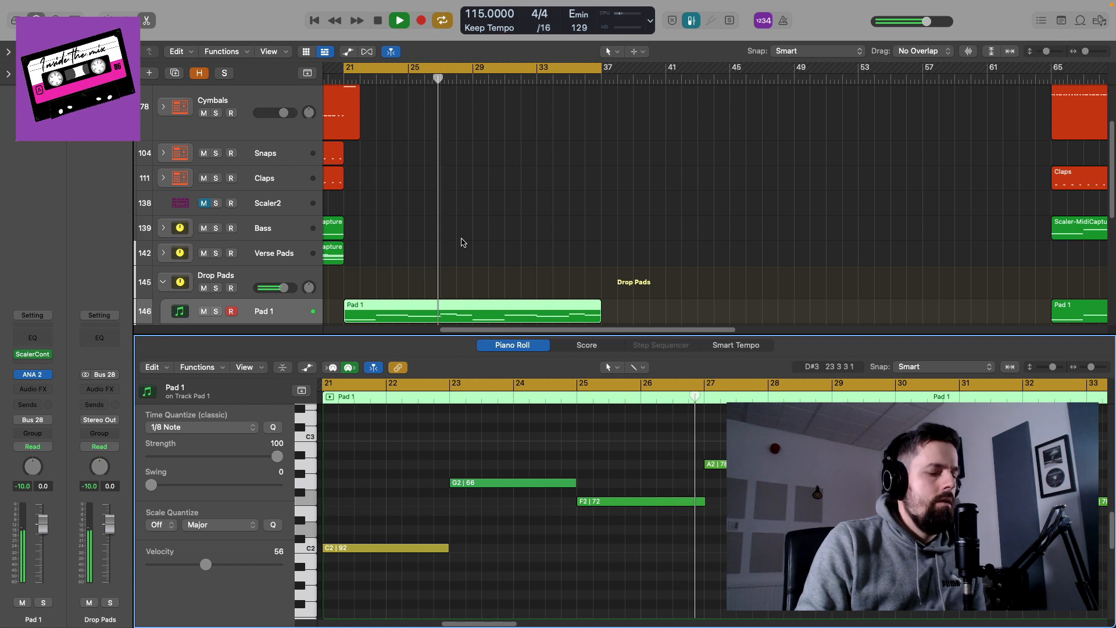
key(p)
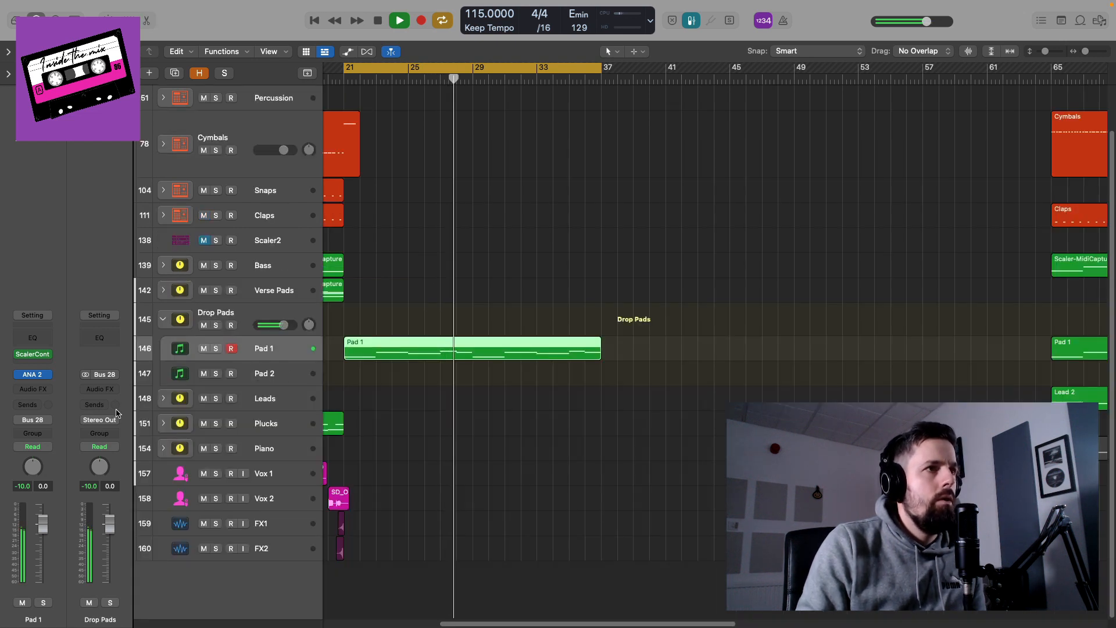
key(space)
Insert a stereo Snap Heap effect after ANA 2 on the Pad 1 channel strip
click(51, 395)
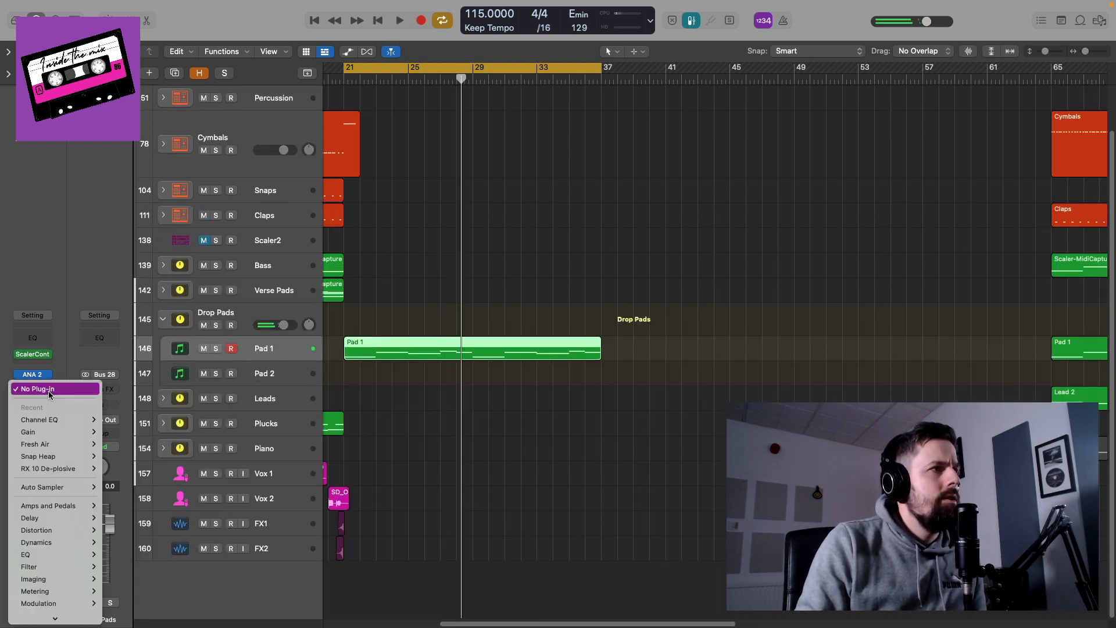
mouse_move(82, 461)
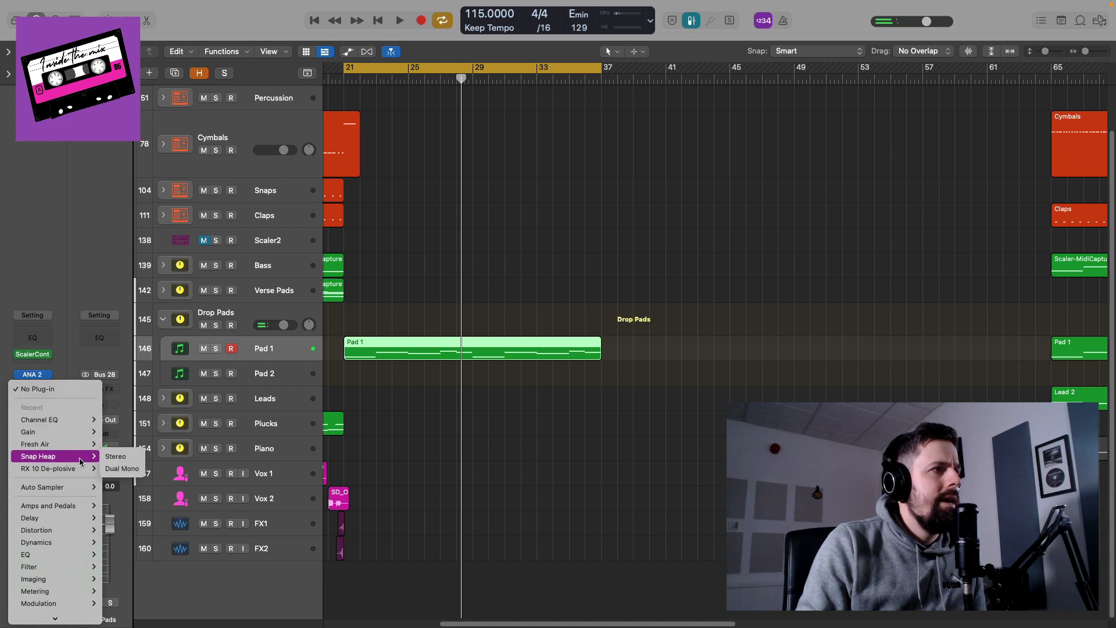
click(116, 456)
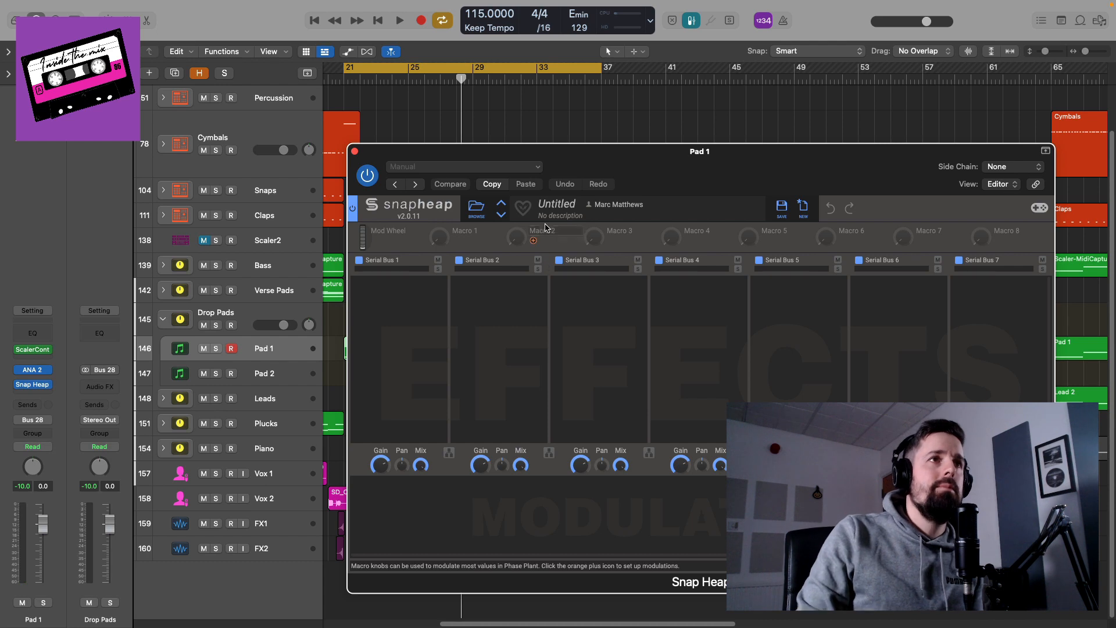
Search the Snap Heap presets for TAPE and audition both Tape Walk presets during playback, keeping the second one loaded
click(479, 209)
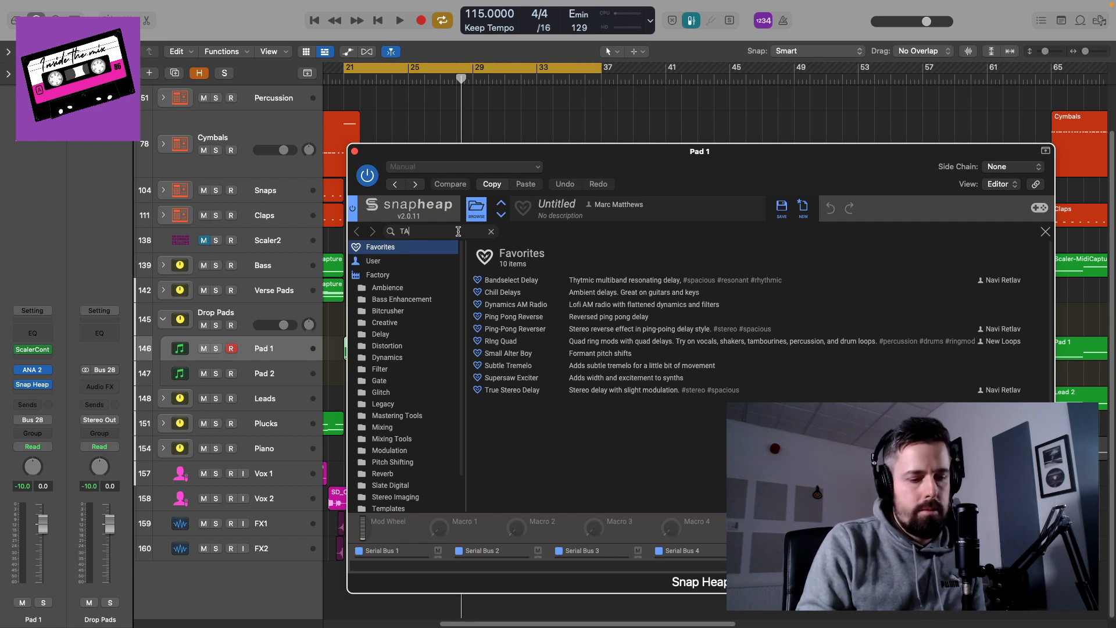
text(PE)
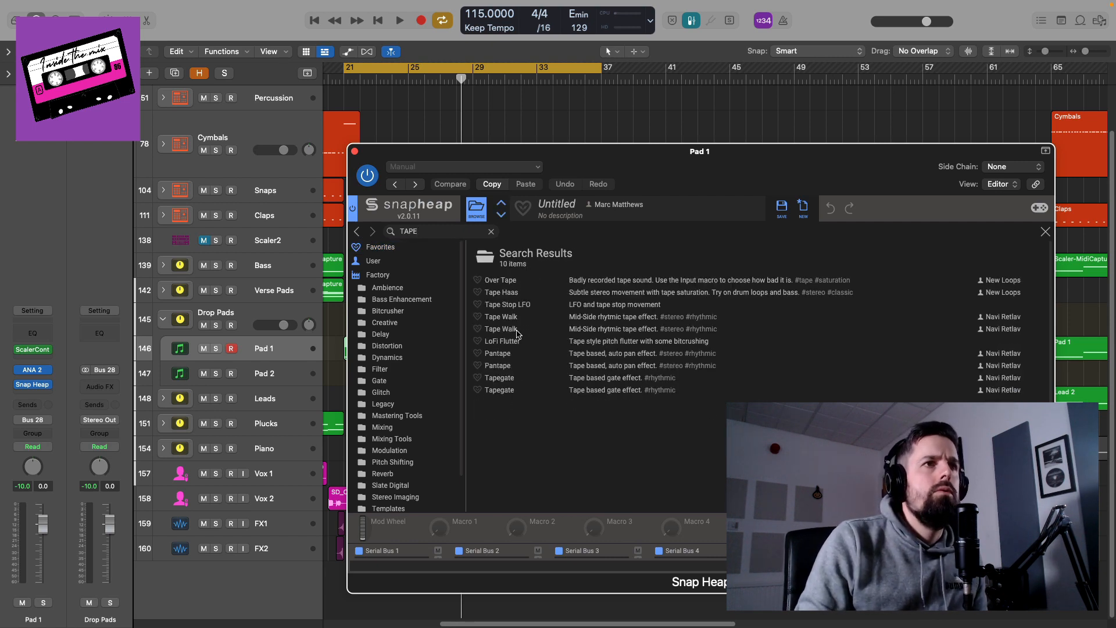
click(511, 318)
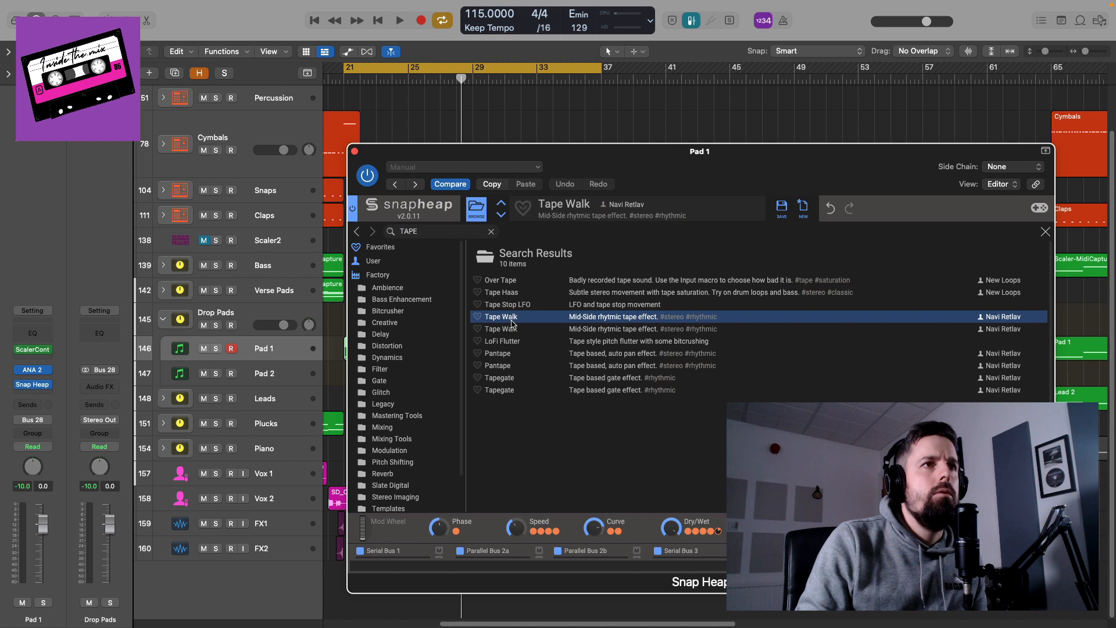
key(space)
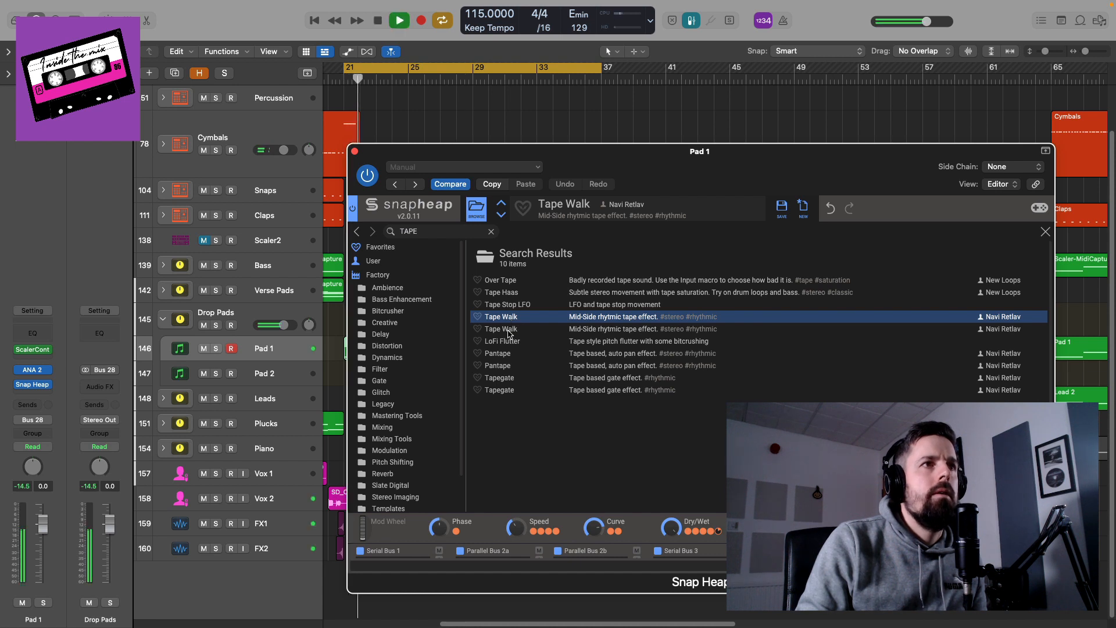
click(509, 330)
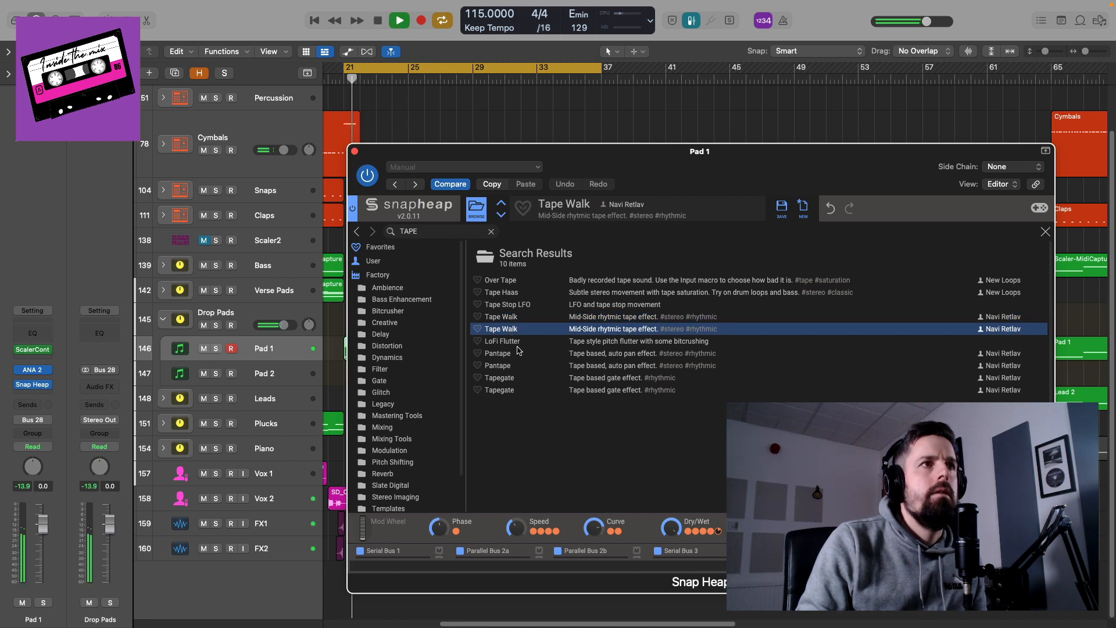
Take the Tape Walk Dry/Wet macro fully down, close the preset browser and raise Dry/Wet slightly
mouse_move(670, 527)
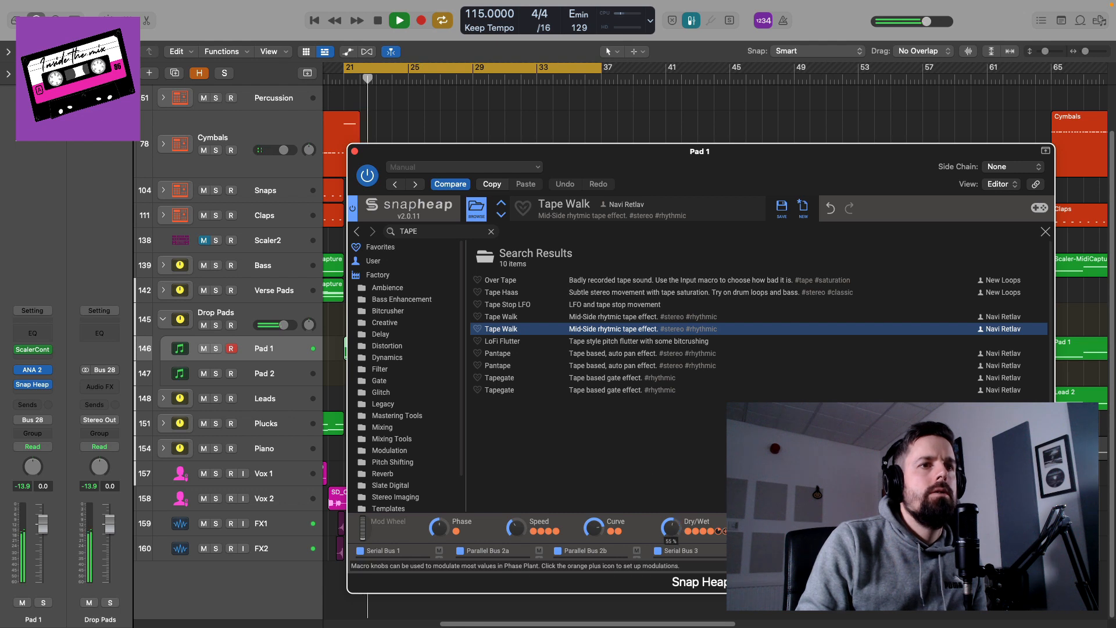
drag(672, 522, 672, 573)
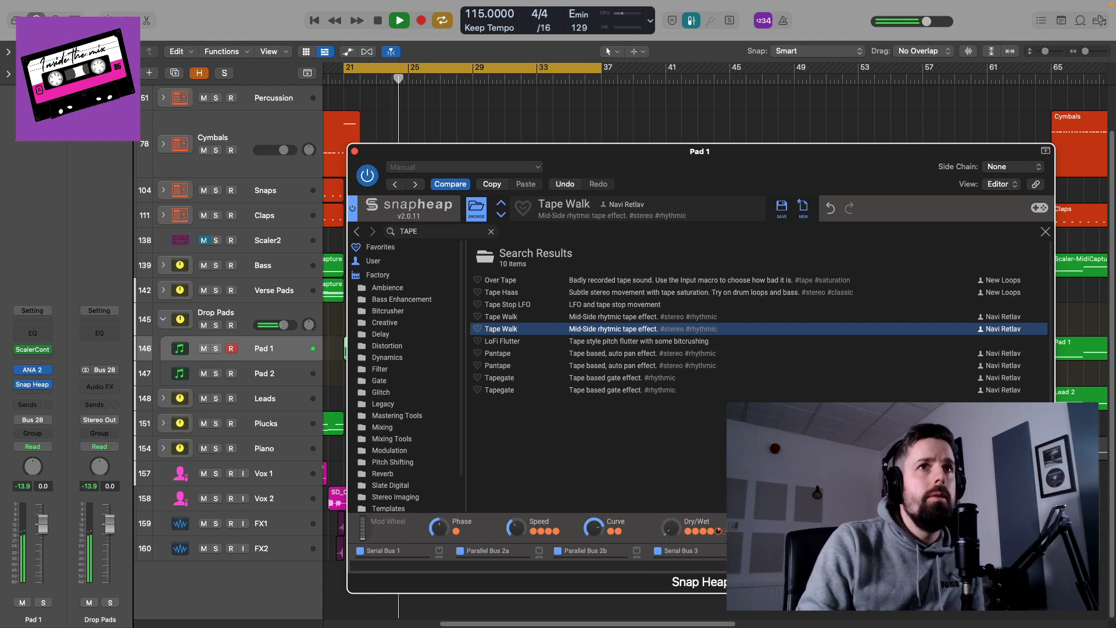
click(1045, 232)
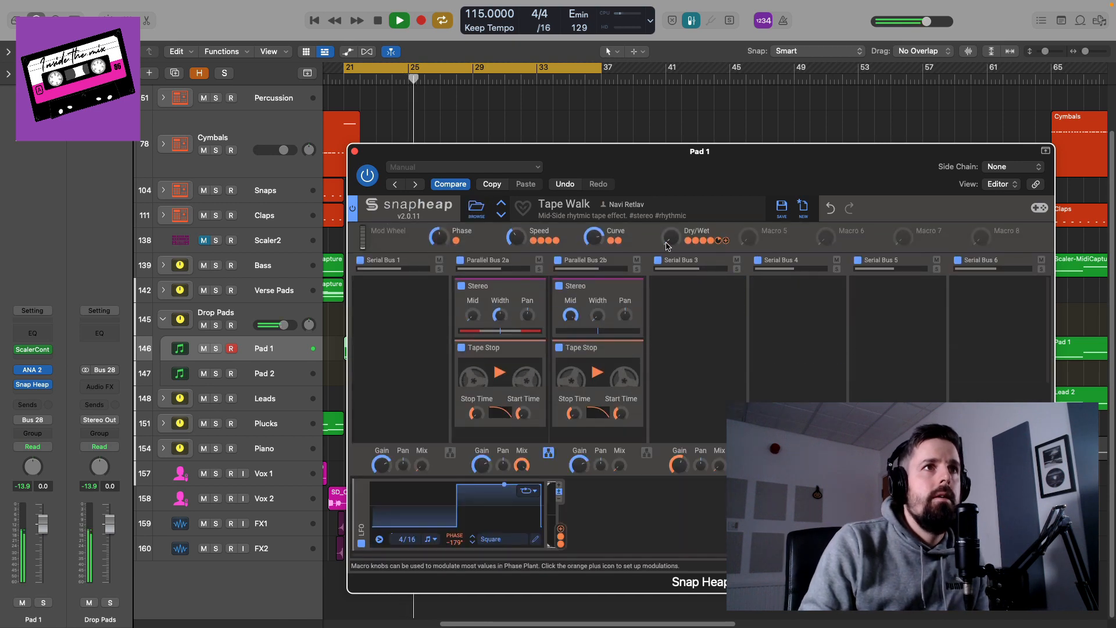
drag(667, 245, 667, 240)
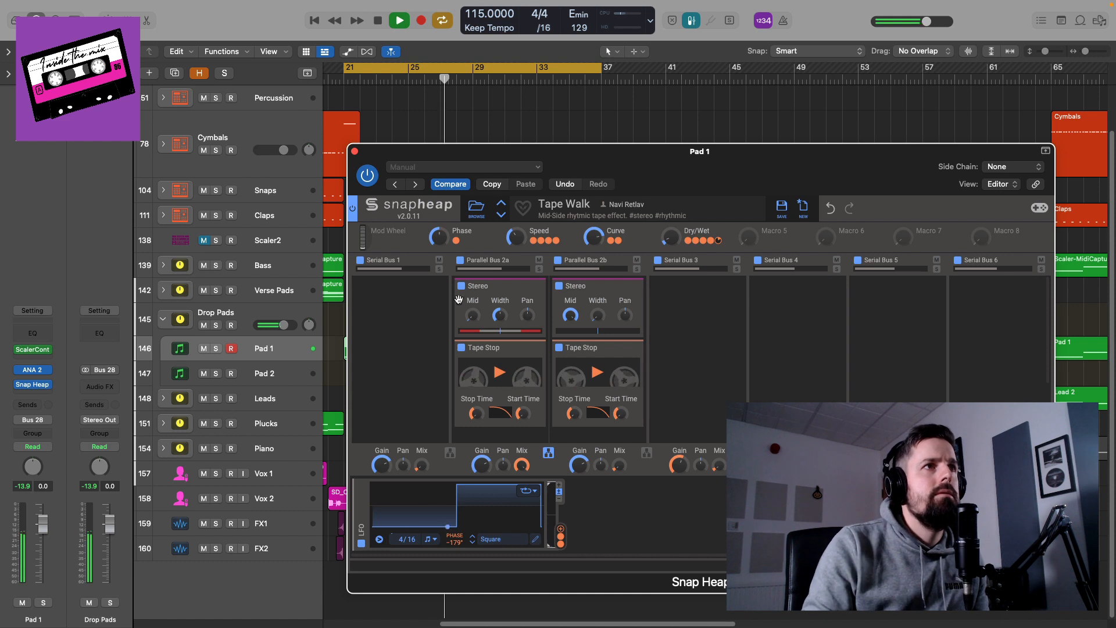
Turn the metronome on and set the Tape Walk Speed macro to about 17%
drag(519, 239, 519, 240)
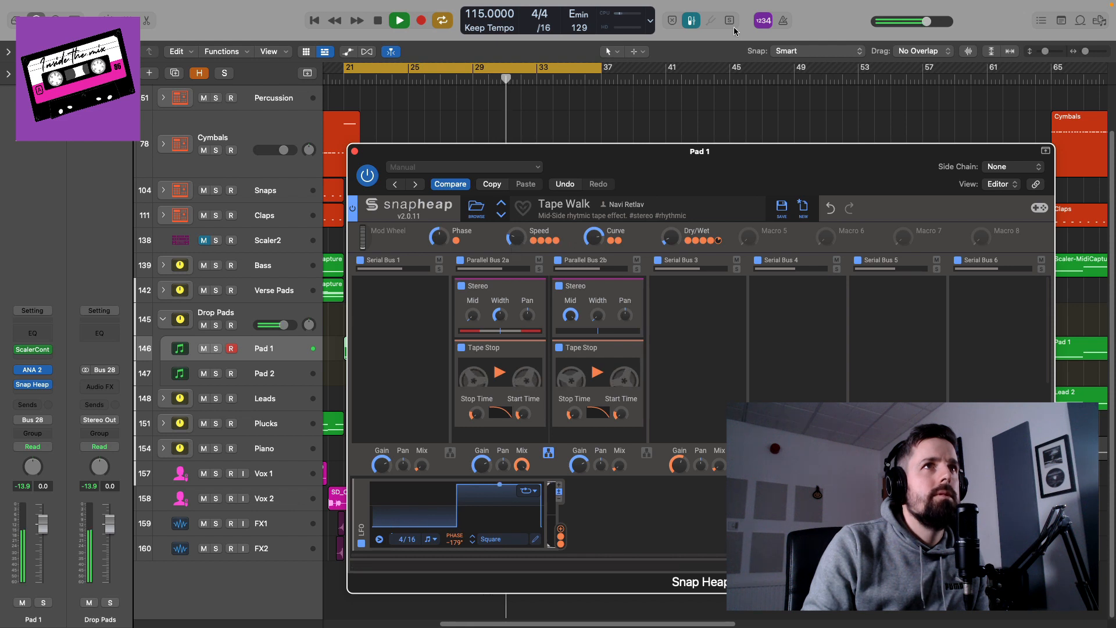
click(782, 22)
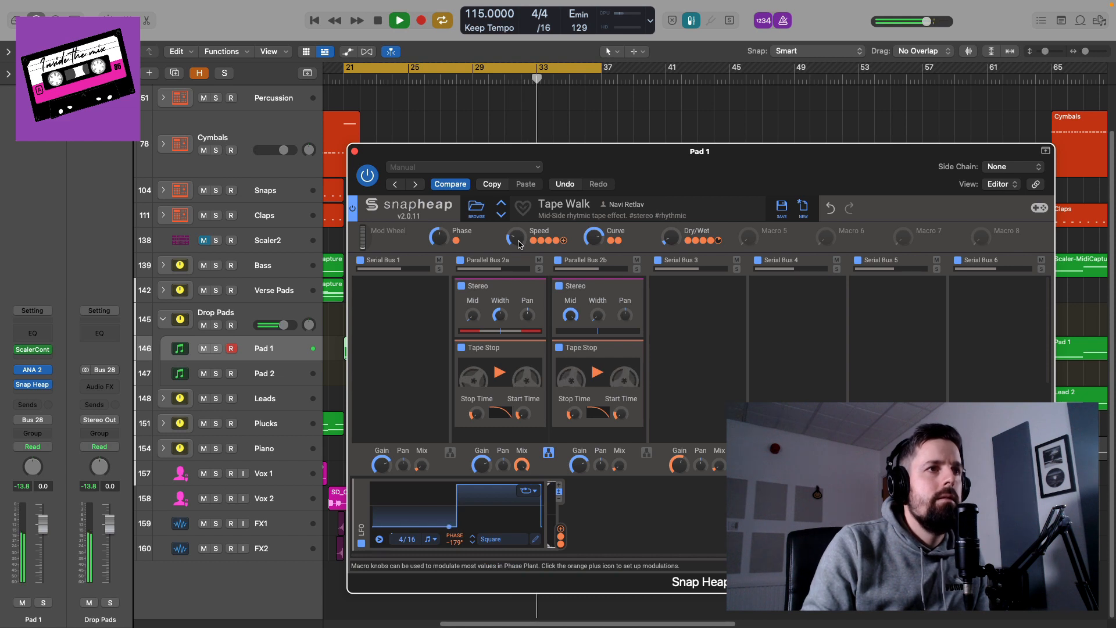
drag(519, 244, 518, 249)
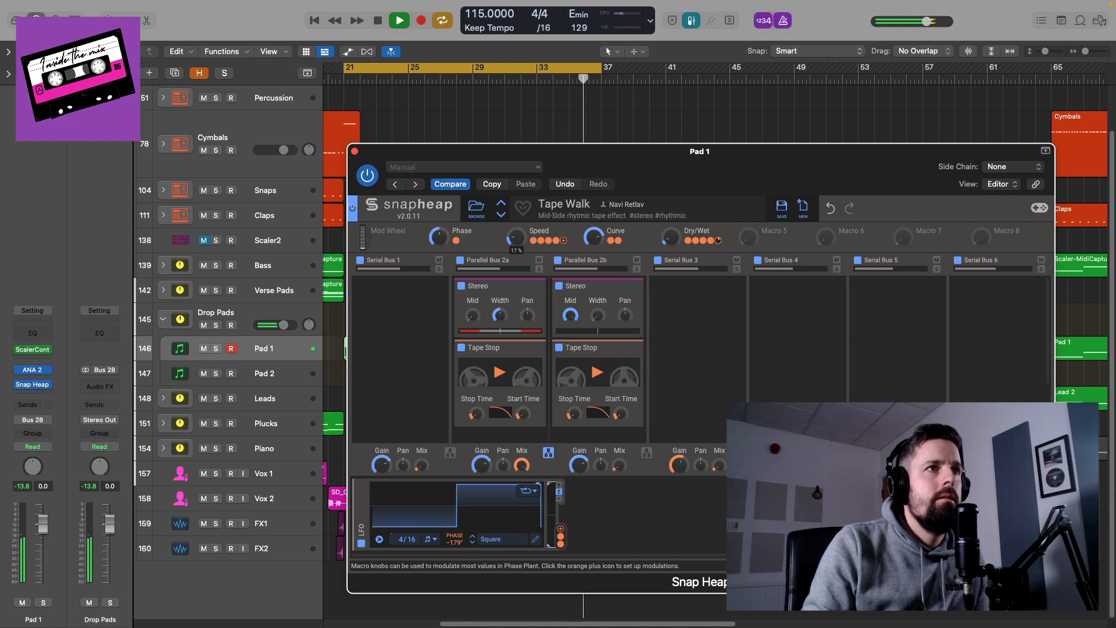
Set the Tape Walk Dry/Wet macro to about 14%, stop playback and close Snap Heap
drag(670, 237, 670, 217)
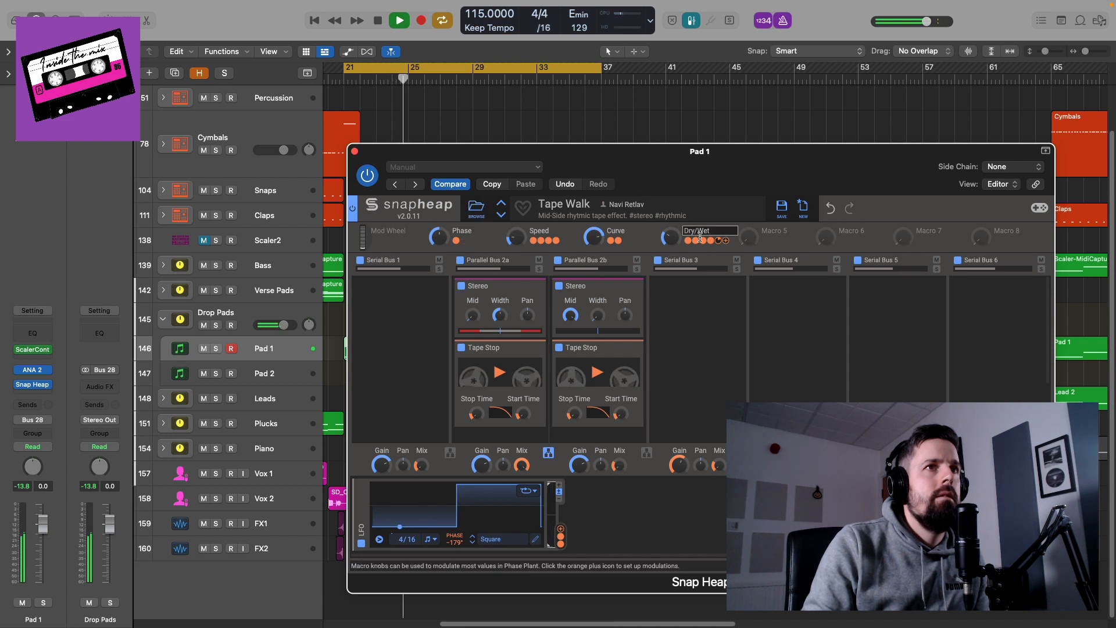
drag(667, 243, 667, 262)
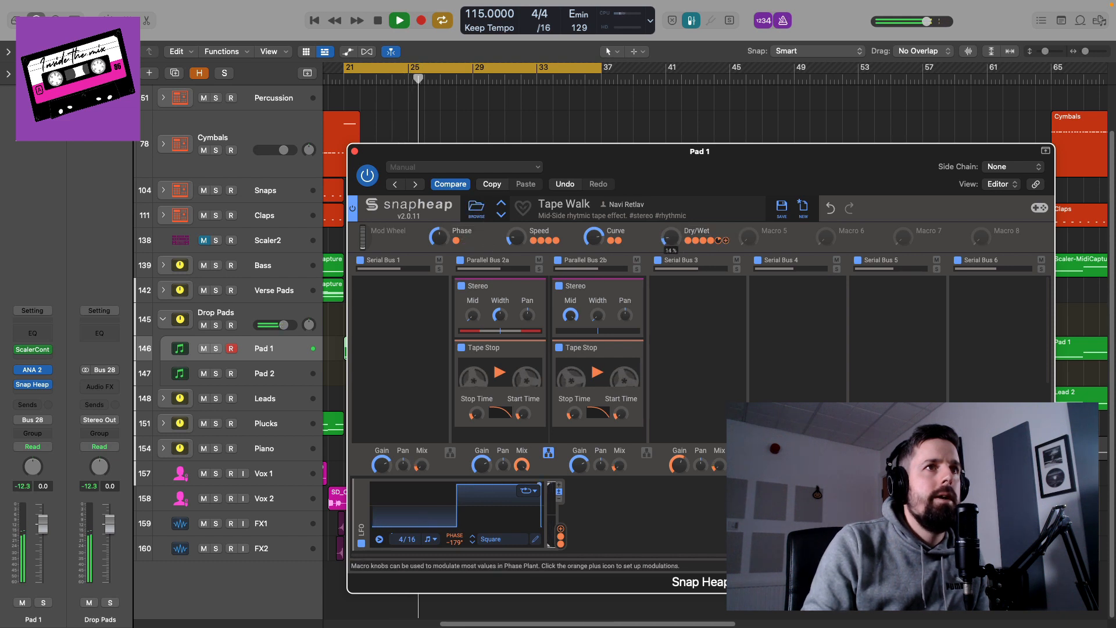
key(space)
click(355, 152)
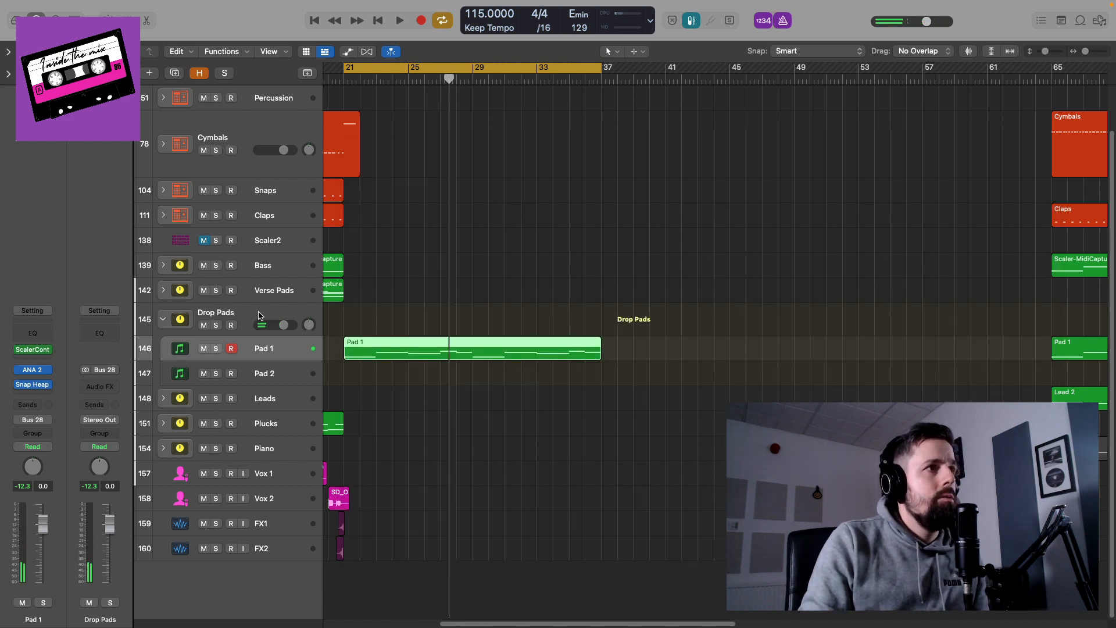
Add a Channel EQ to the Drop Pads stack with the high cut at 545 Hz, audition the filtered pads and close it
click(258, 316)
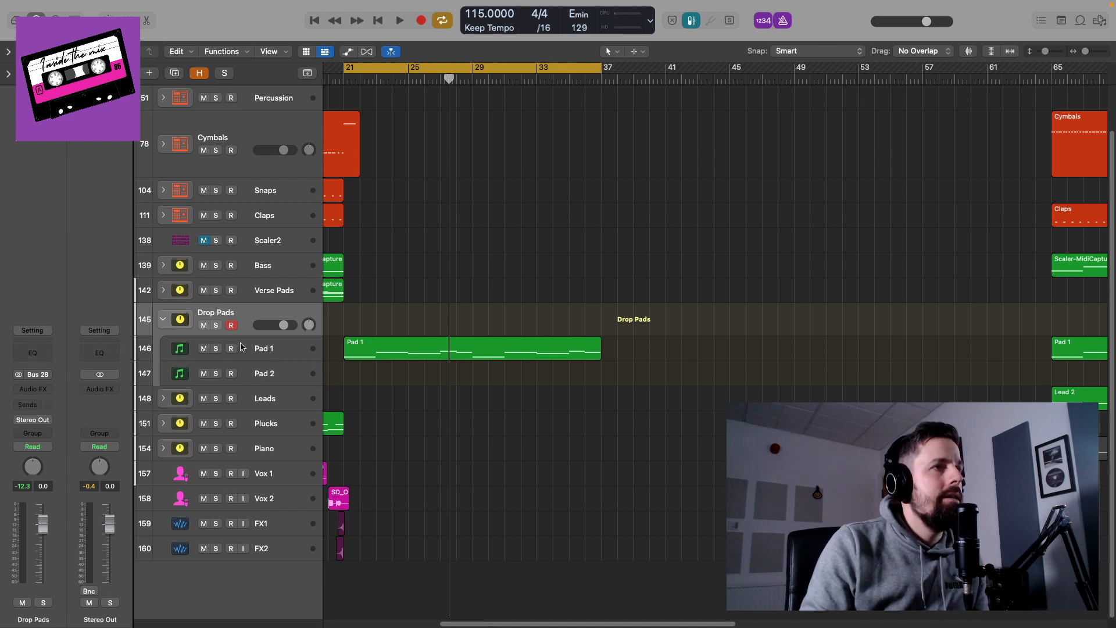
click(35, 353)
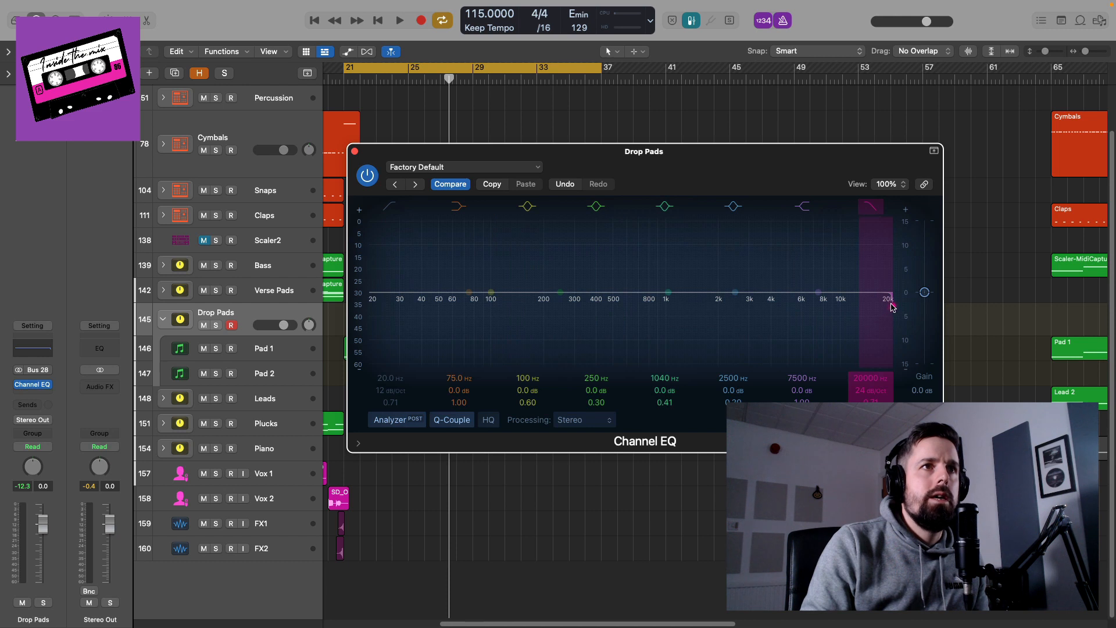
drag(892, 307, 619, 307)
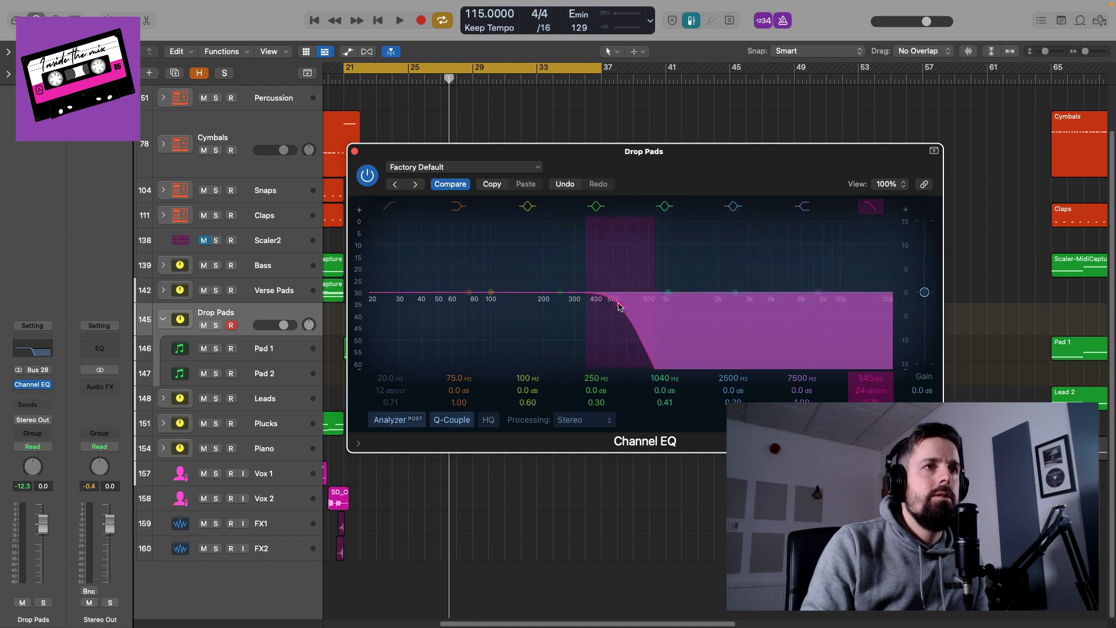
key(space)
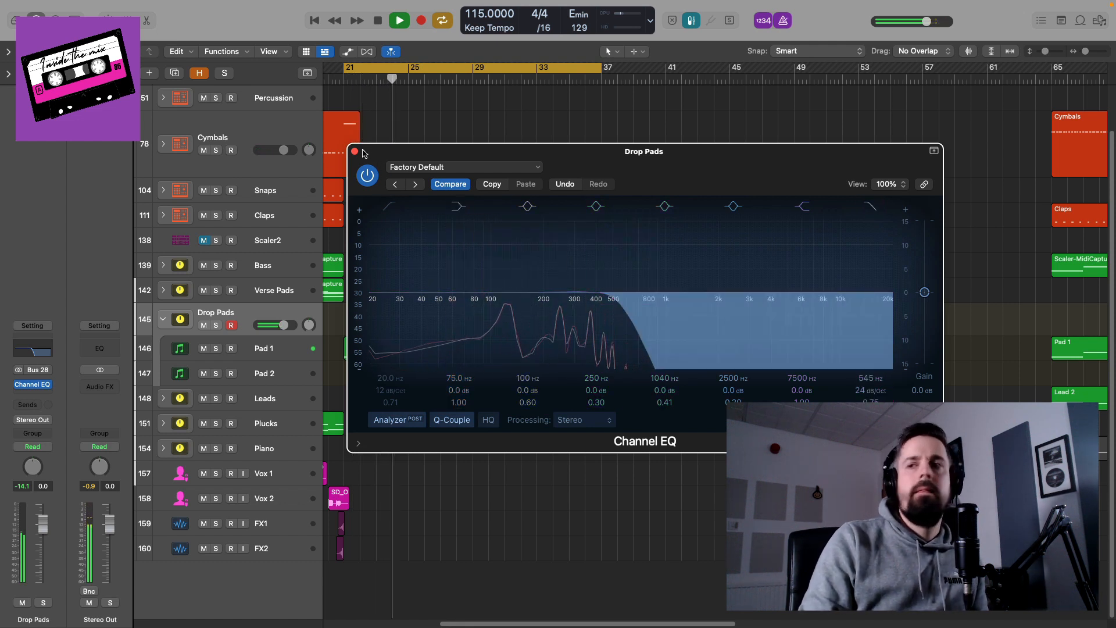
mouse_move(537, 3)
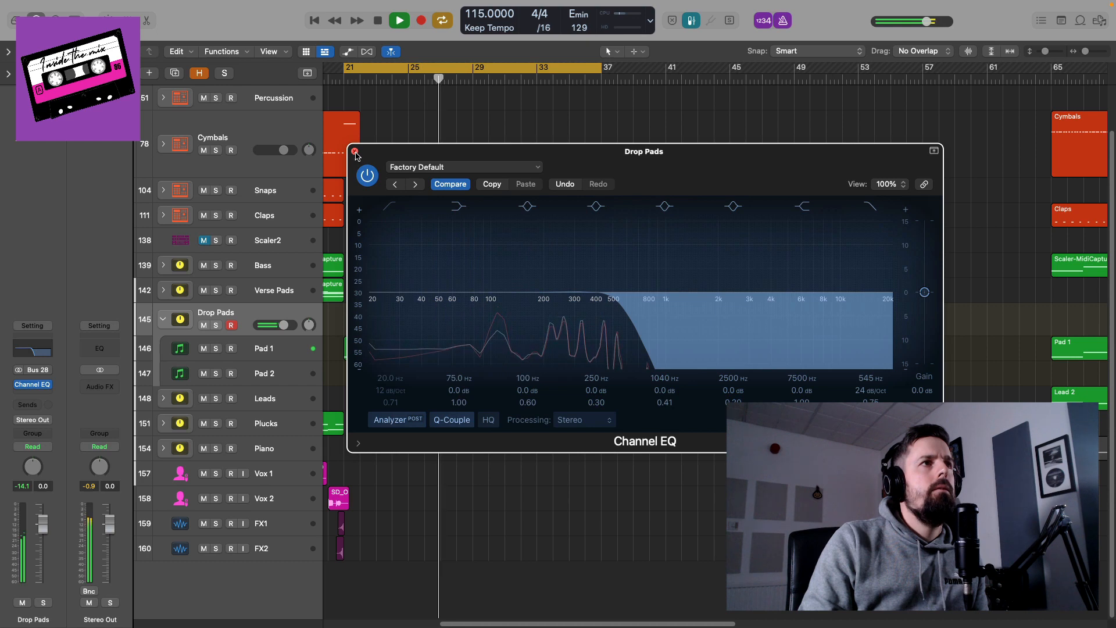
click(355, 152)
key(space)
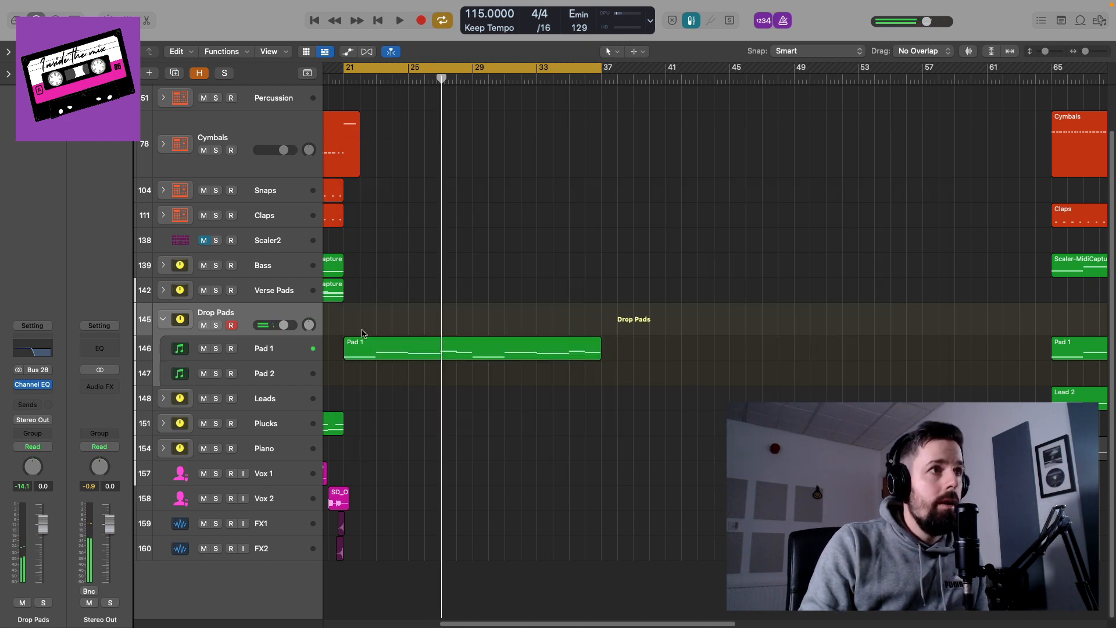
Show track automation and set the Drop Pads automation parameter to the Channel EQ's High Cut Frequency
key(a)
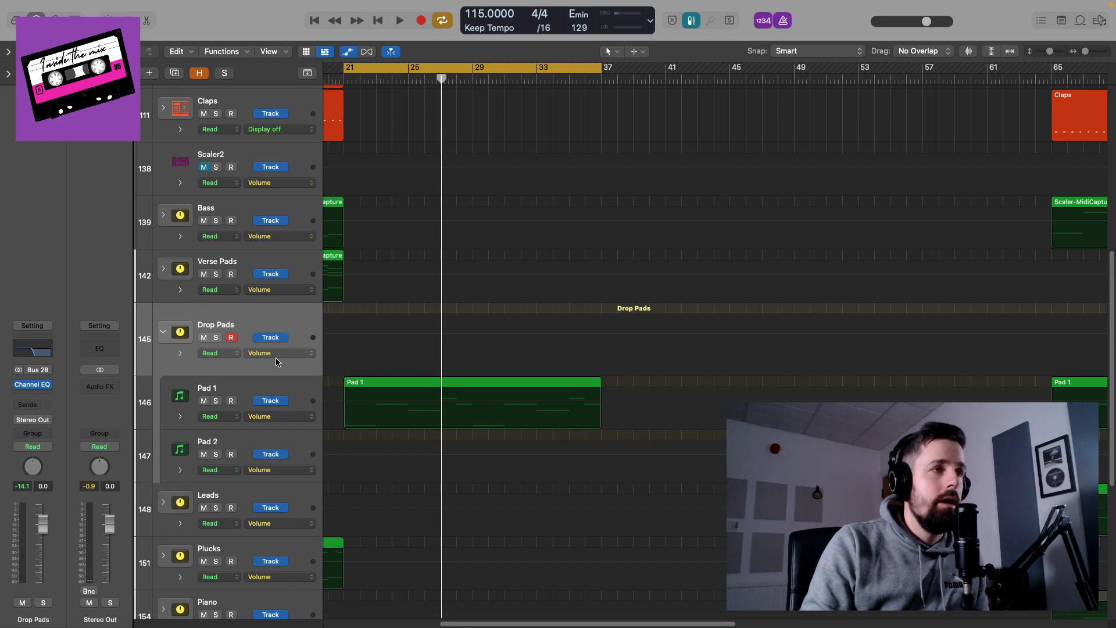
click(274, 355)
mouse_move(323, 445)
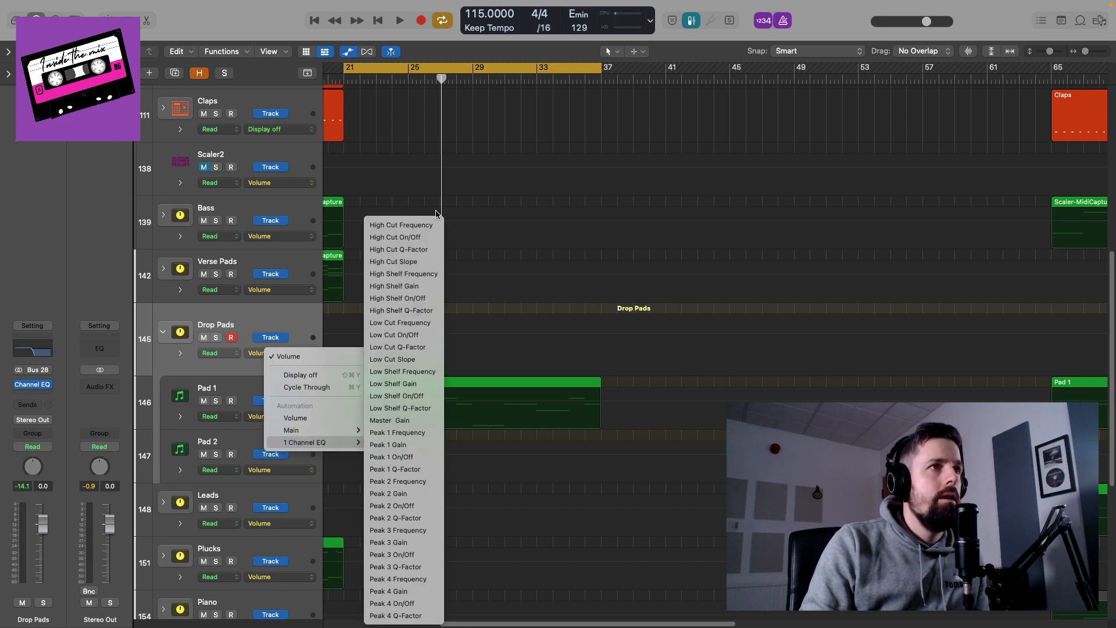
click(418, 226)
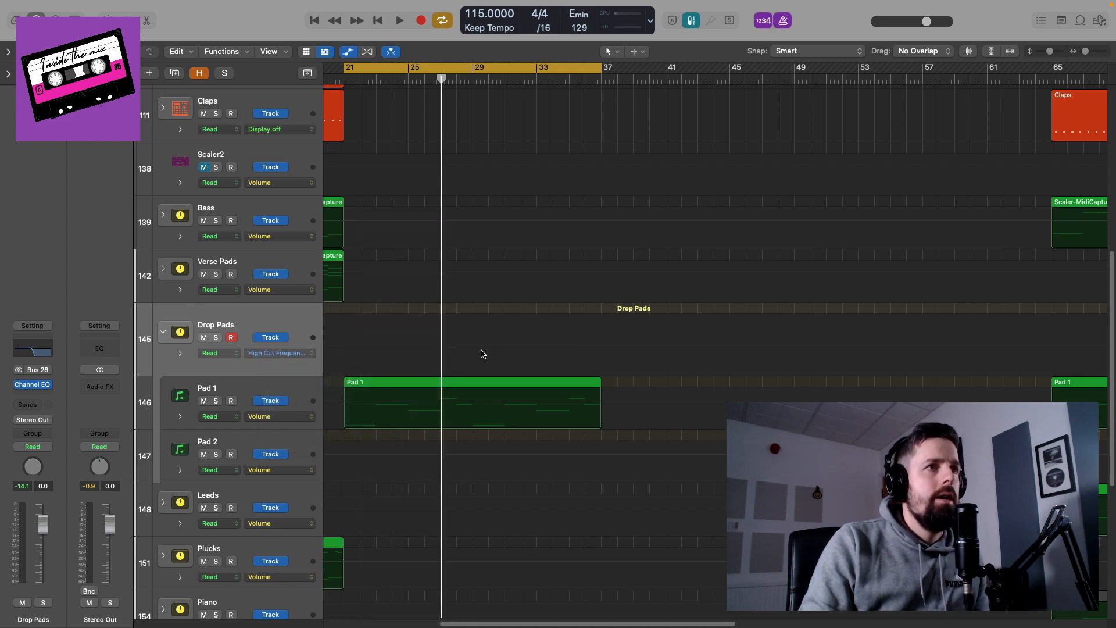
Automate the Drop Pads high cut to rise from 545 Hz at bar 29 to 20000 Hz at bar 37
click(473, 80)
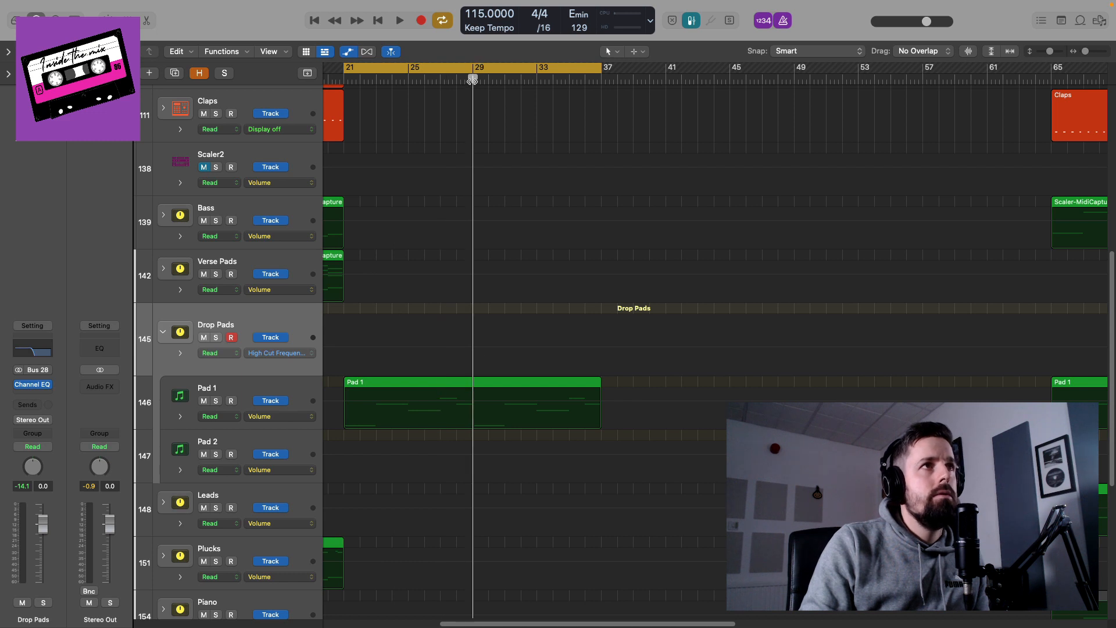
click(480, 350)
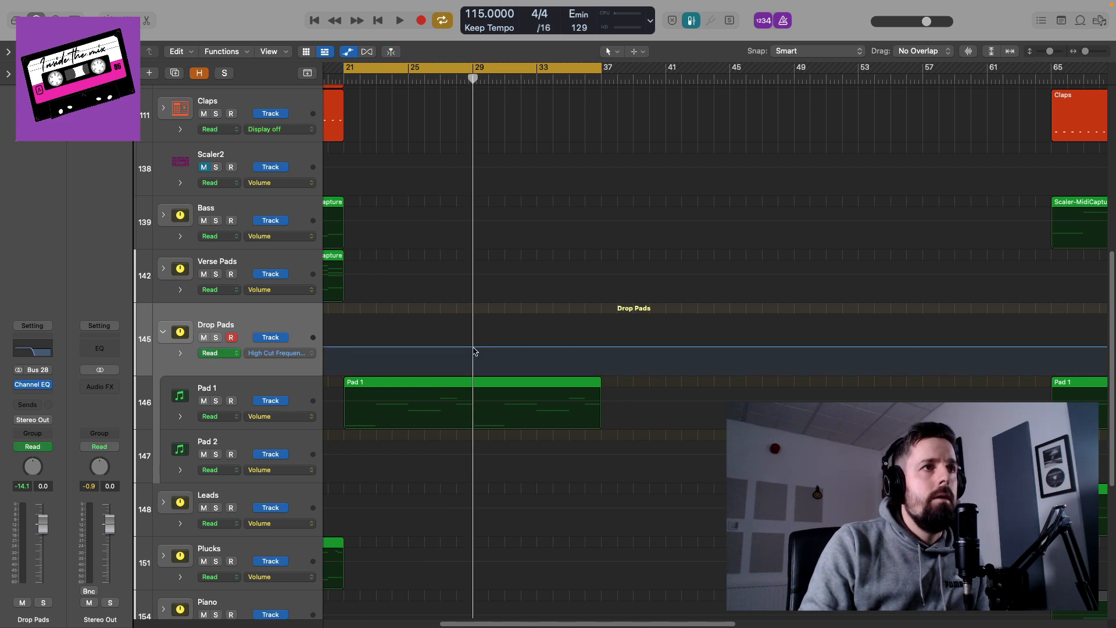
click(474, 348)
click(601, 347)
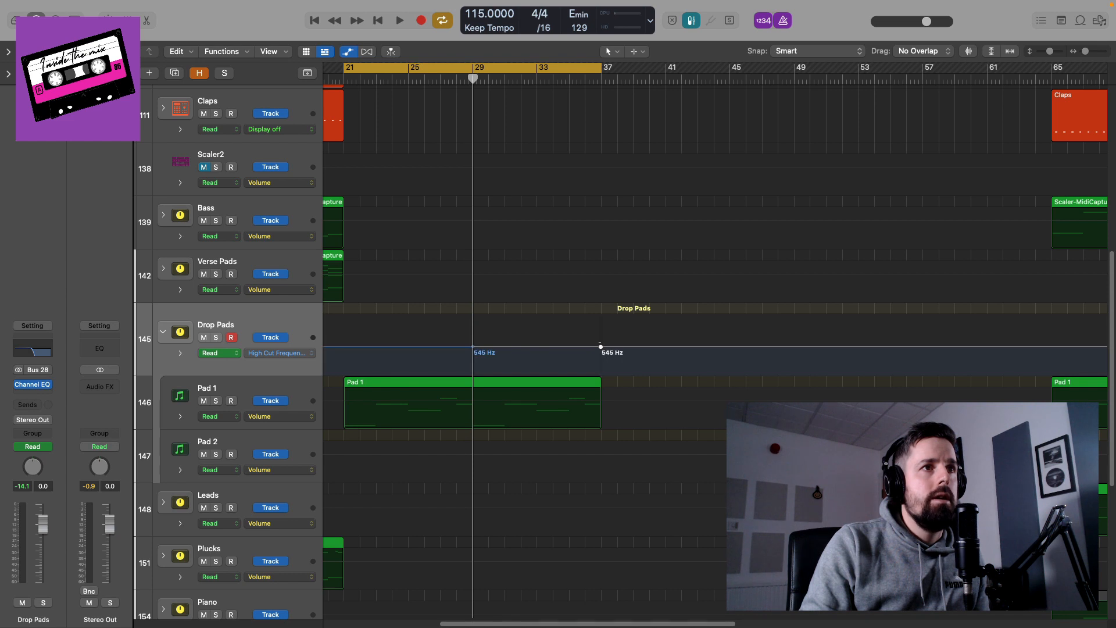
drag(601, 348, 600, 325)
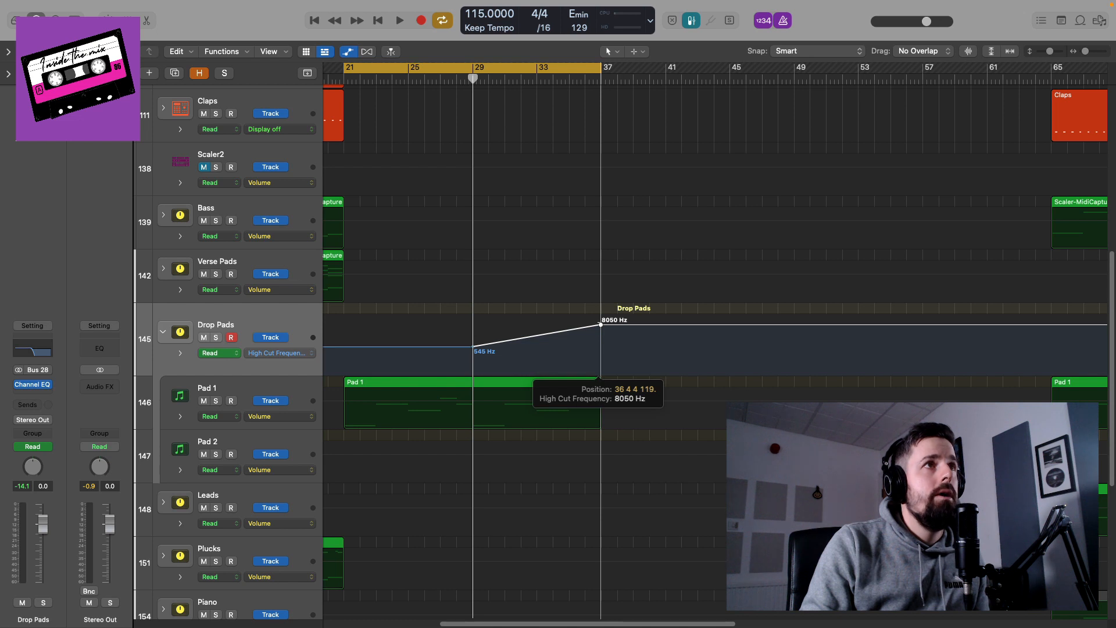
drag(600, 324, 600, 324)
drag(601, 319, 600, 316)
Play from bar 21 and add a Bus 9 Delay send to Drop Pads, setting its level to about -6.2 dB
key(space)
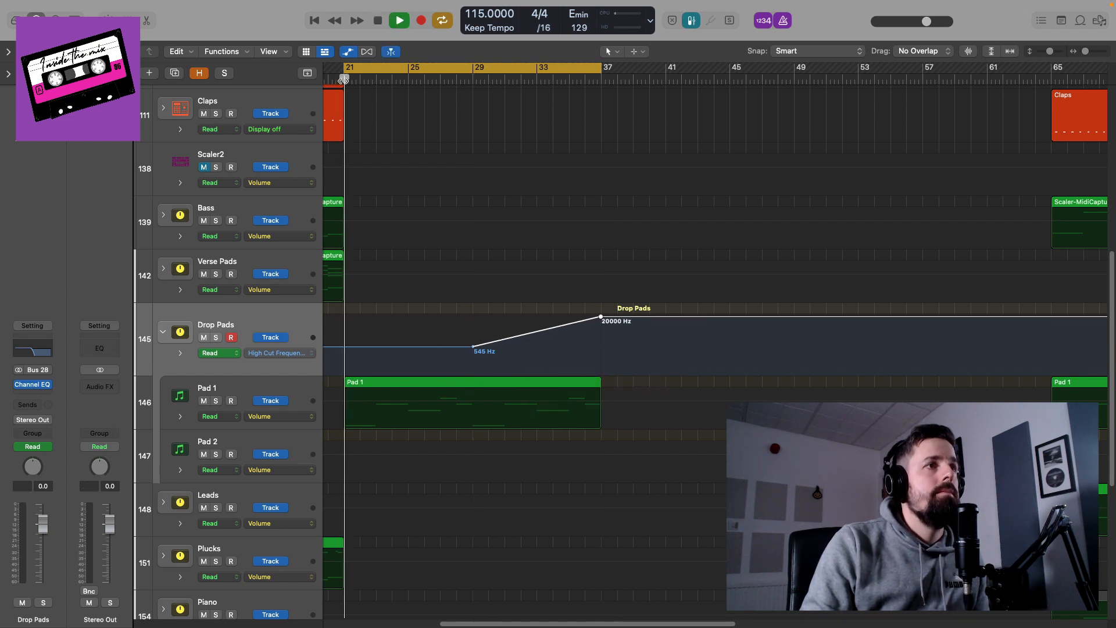
click(34, 405)
mouse_move(59, 422)
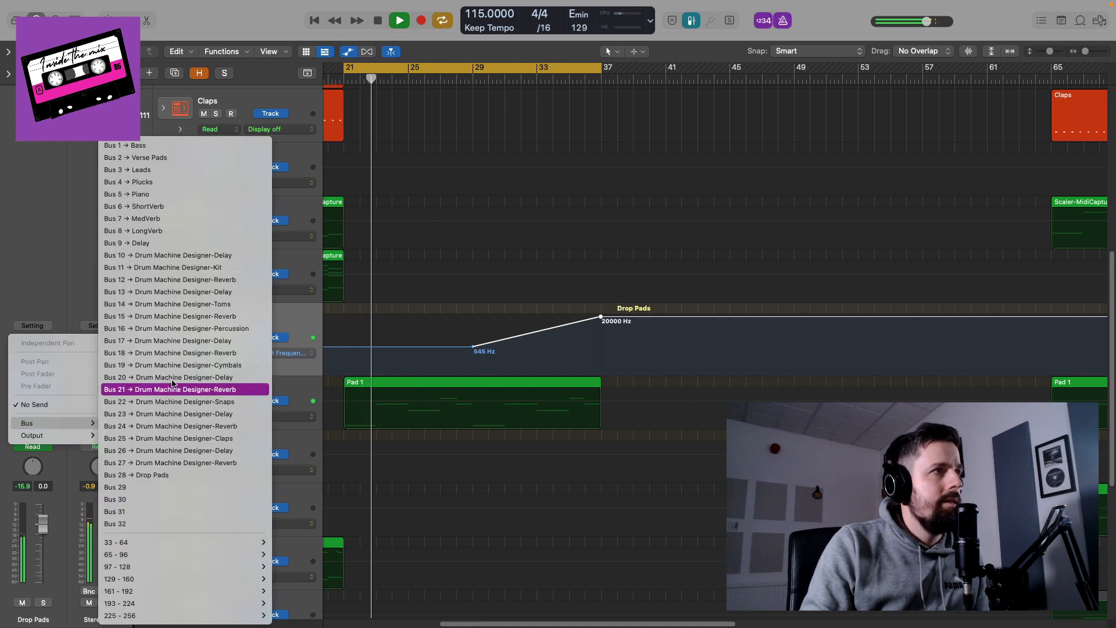
click(175, 243)
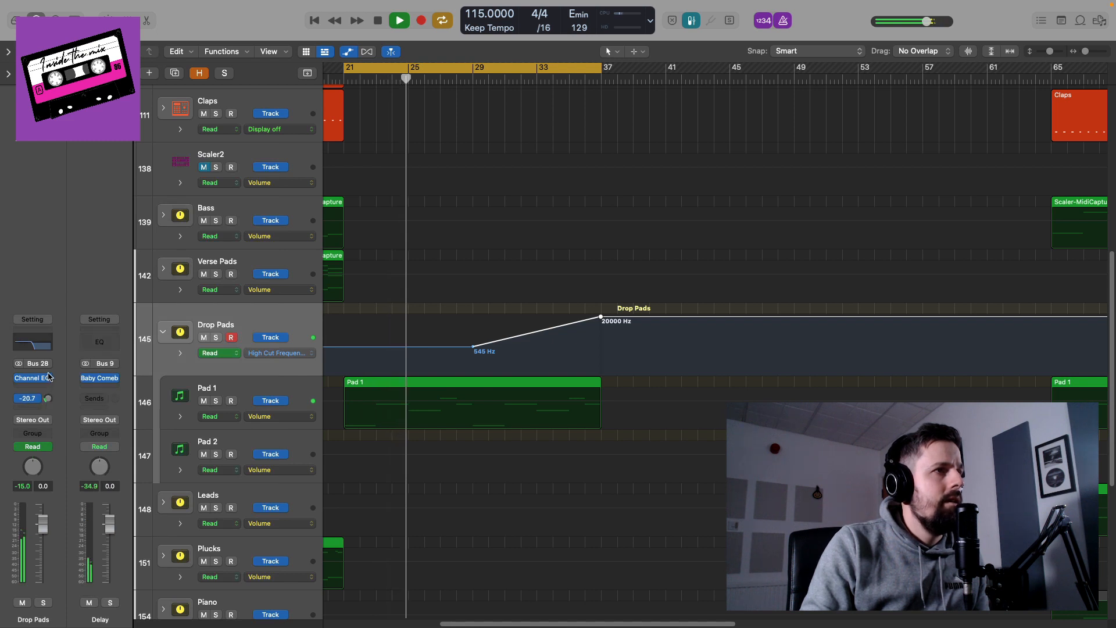
drag(47, 398, 48, 392)
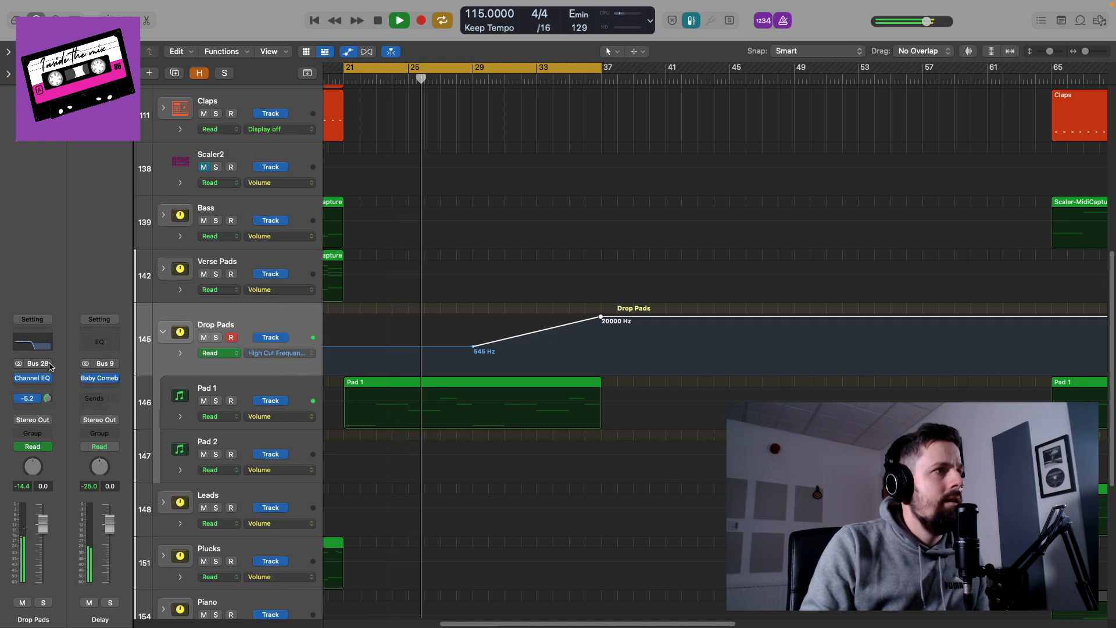
Remove the Bus 9 Delay send from the Drop Pads stack
click(37, 401)
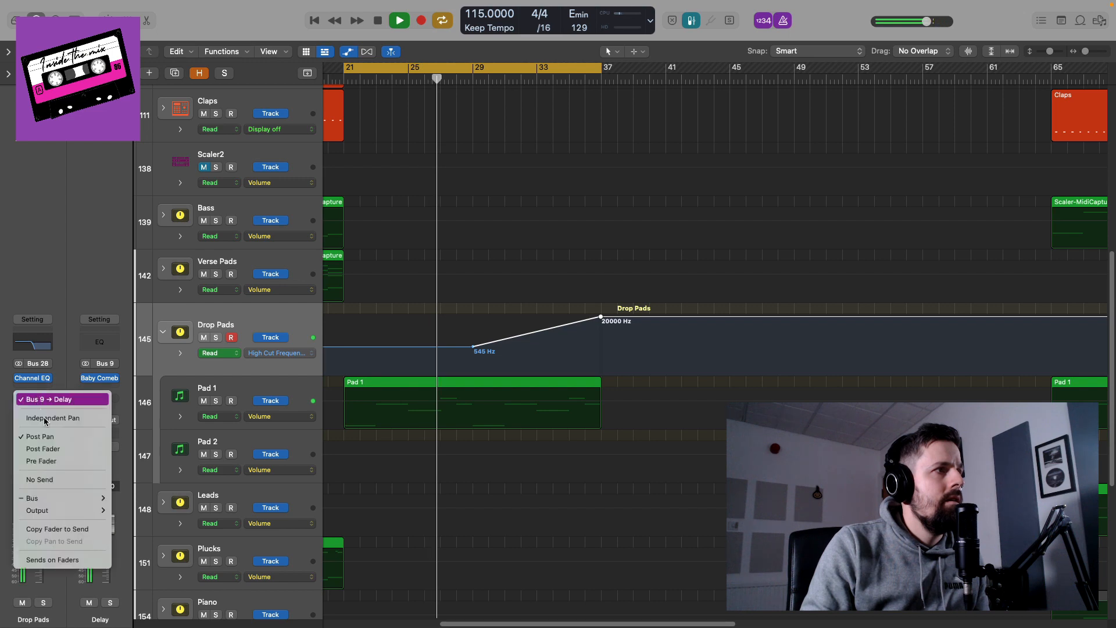
mouse_move(64, 498)
key(Escape)
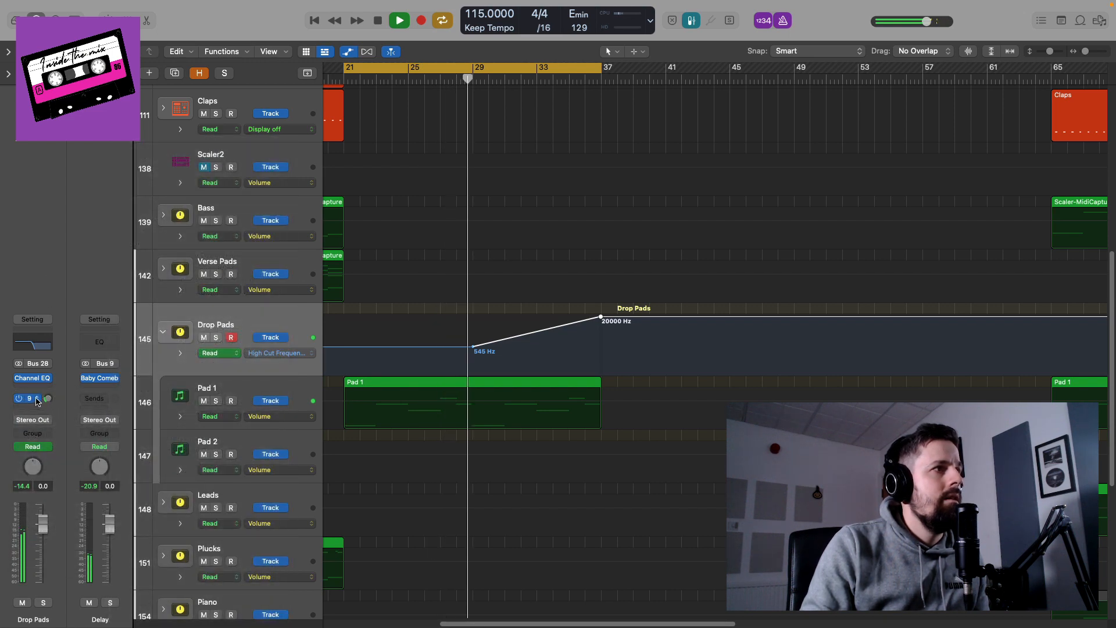
click(35, 400)
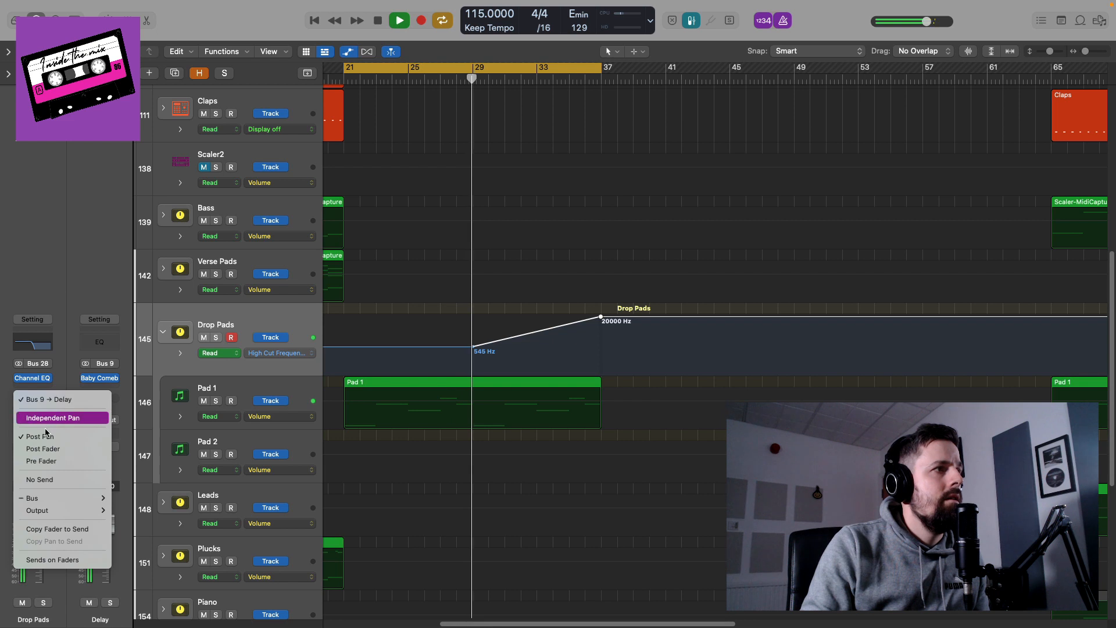
click(63, 483)
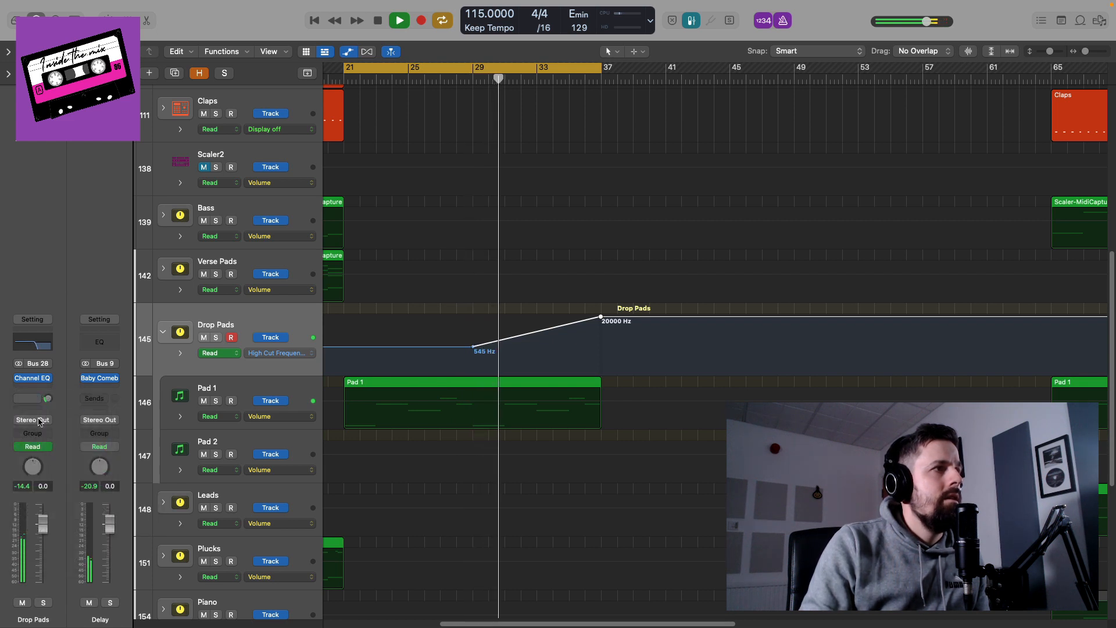
Add a Bus 9 Delay send to the Pad 1 track and raise its level to about -19.9 dB
click(256, 387)
click(37, 404)
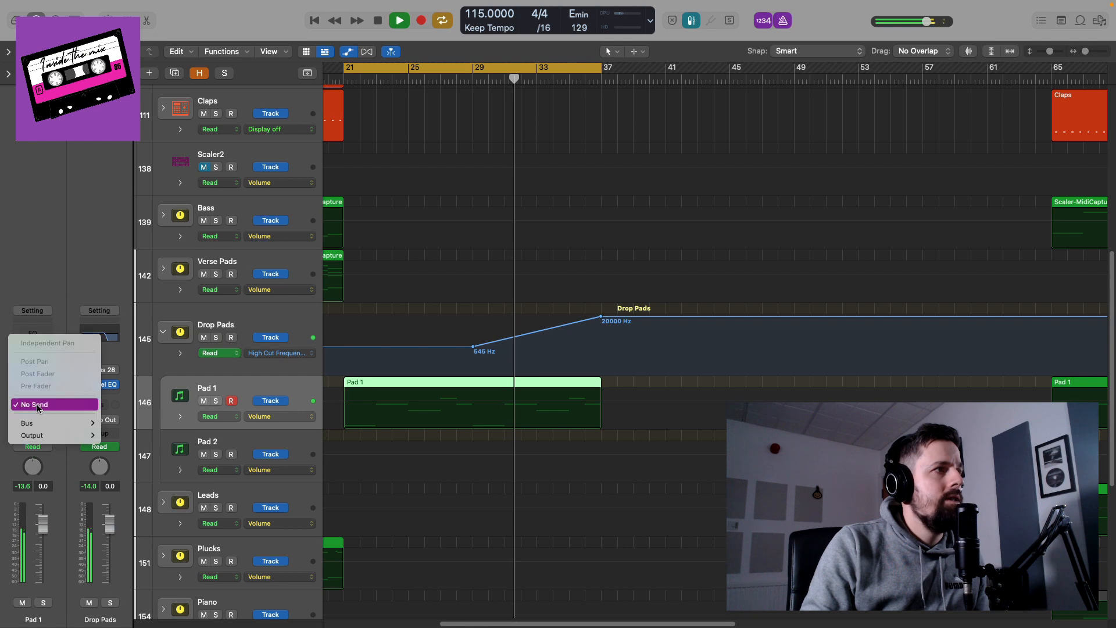
mouse_move(27, 423)
click(163, 244)
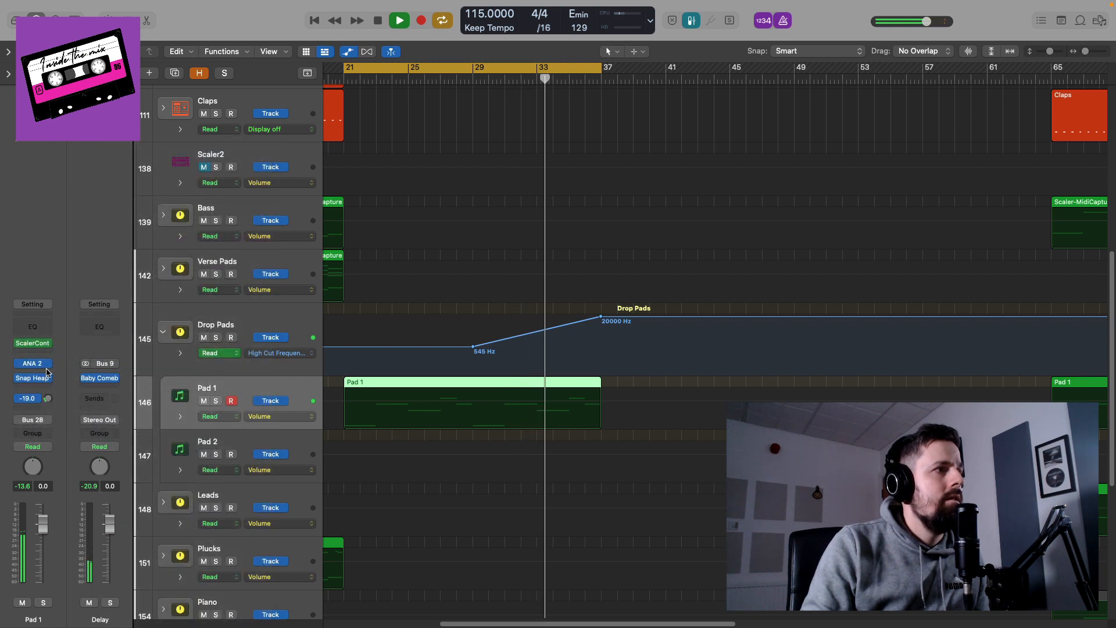
mouse_move(48, 398)
mouse_down()
mouse_move(67, 302)
mouse_move(42, 379)
mouse_up()
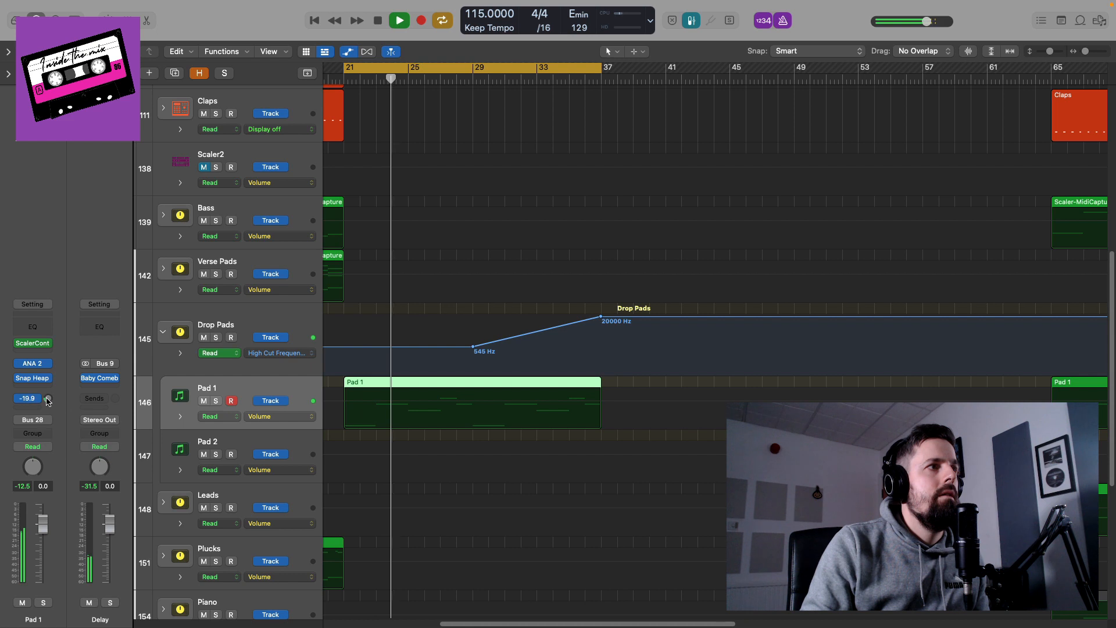
Fine-tune the level of Pad 1's Bus 9 delay send while auditioning the pad from the drop section
drag(47, 398, 48, 389)
key(space)
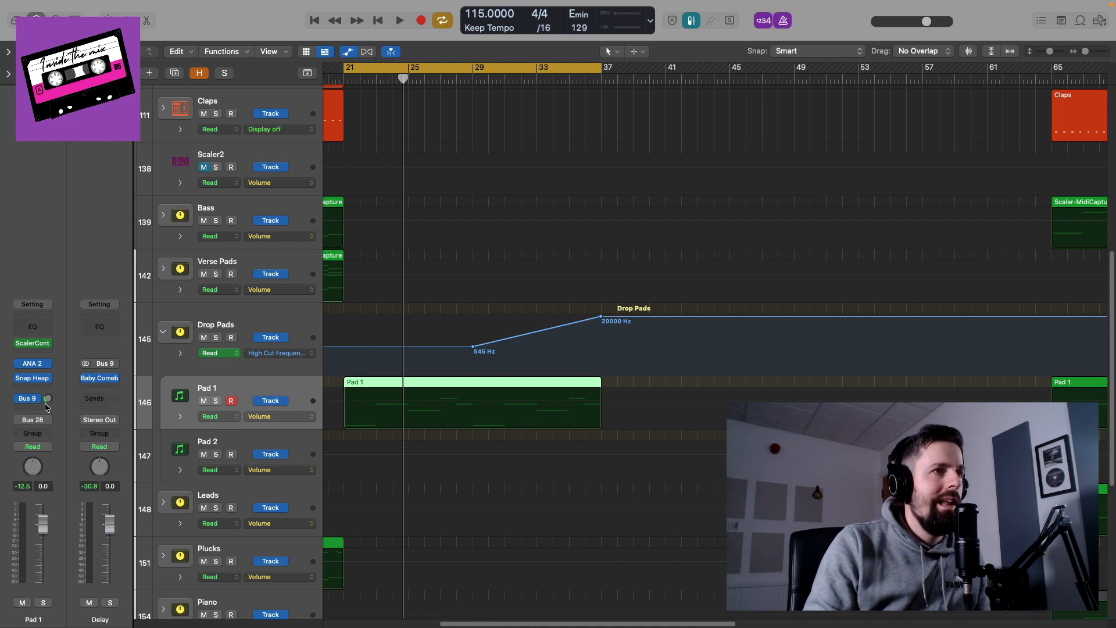
key(space)
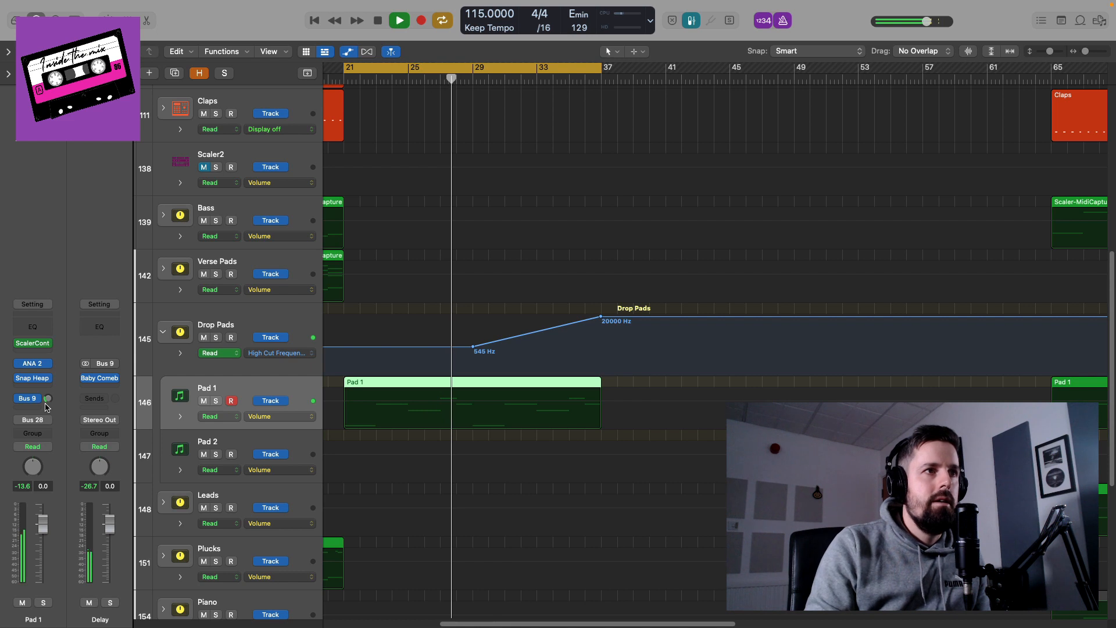
drag(47, 400, 47, 396)
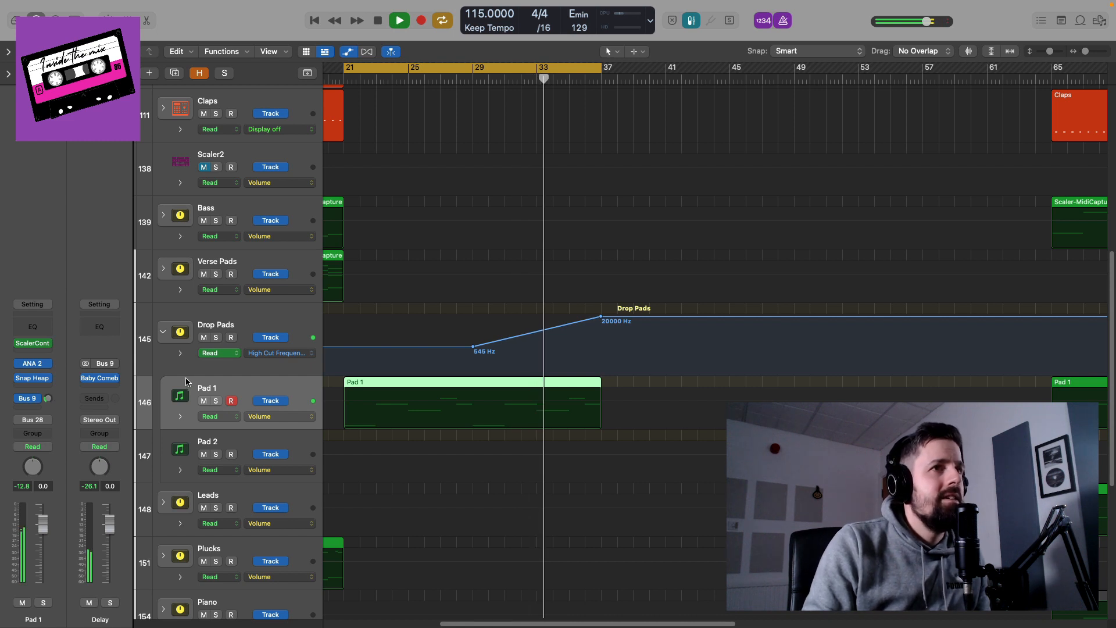
Hide the track automation and stop playback with the arrangement's opening bars in view
key(a)
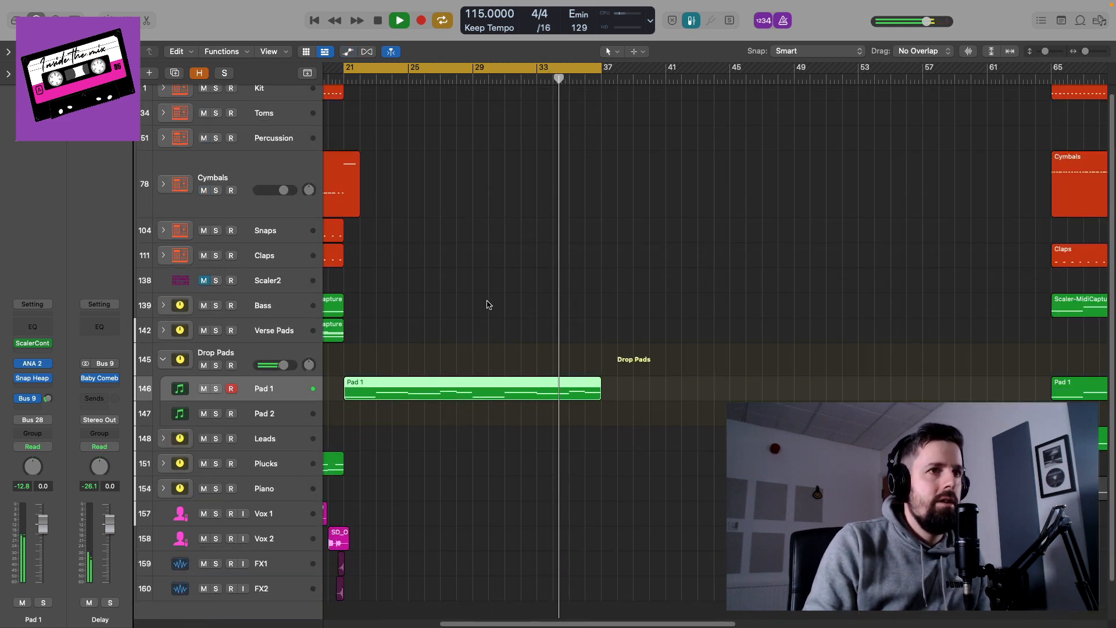
drag(587, 624, 476, 625)
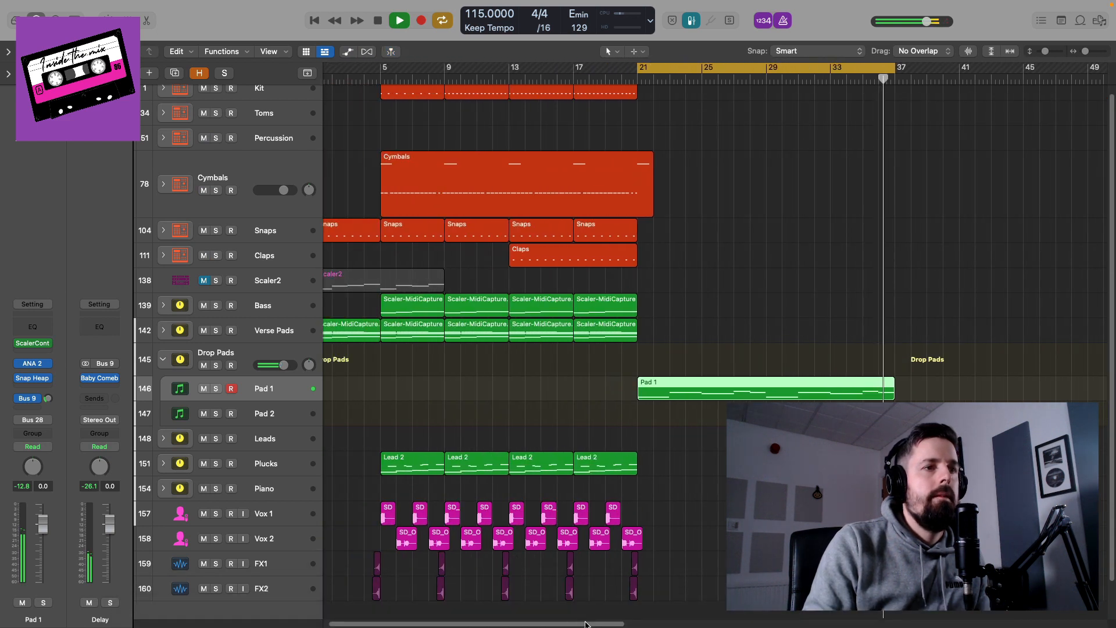
drag(586, 625, 581, 624)
key(space)
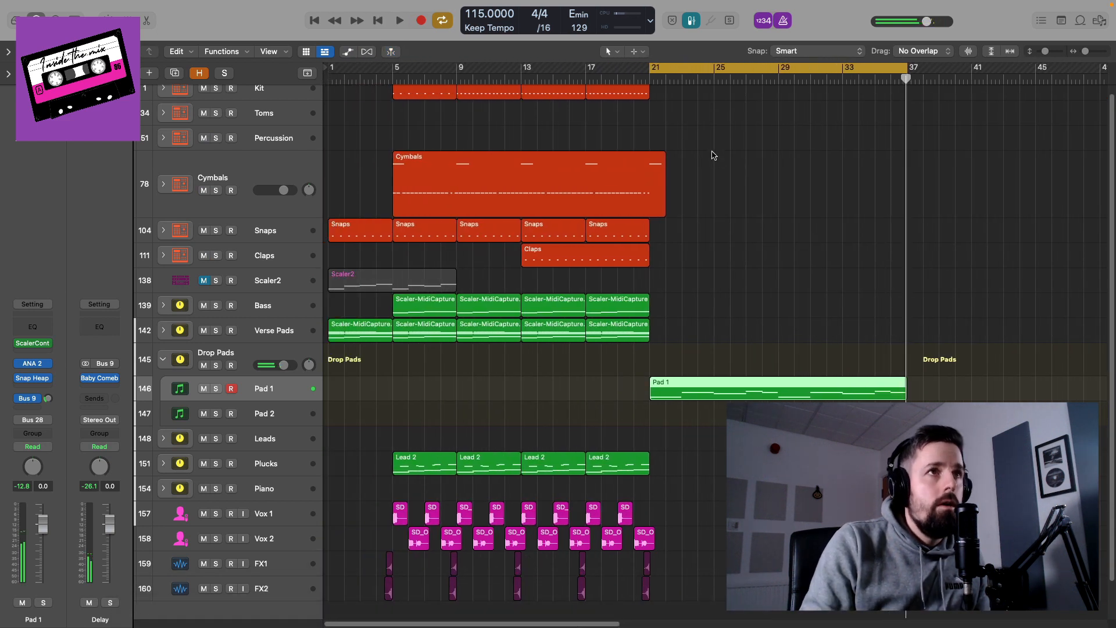
Turn off cycle mode and play from bar 17 to audition the transition into the drop pads
click(681, 72)
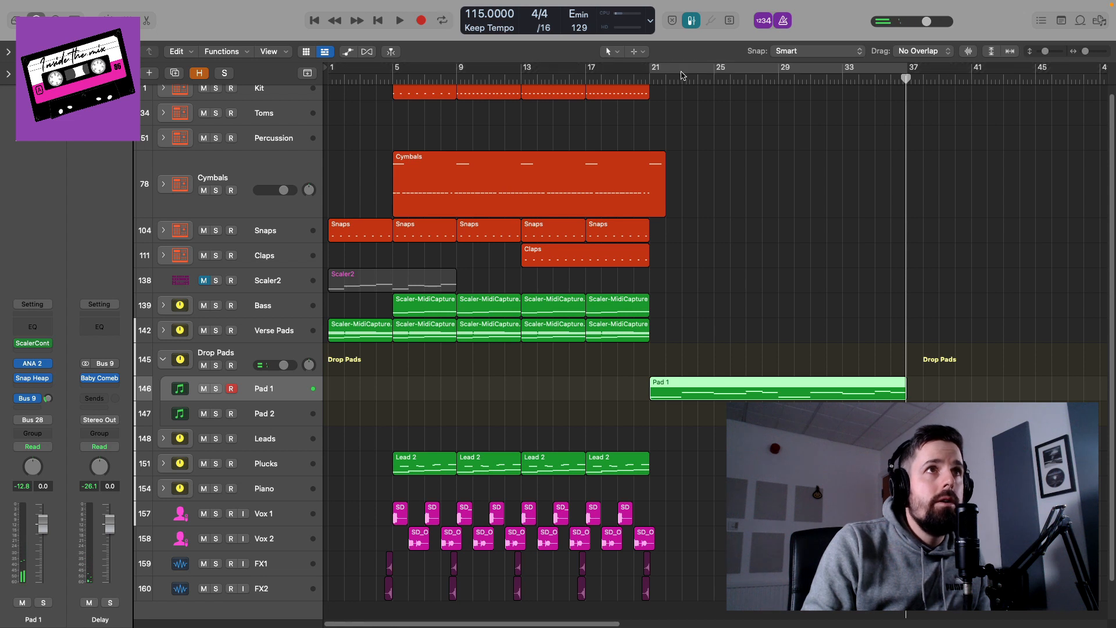
click(585, 79)
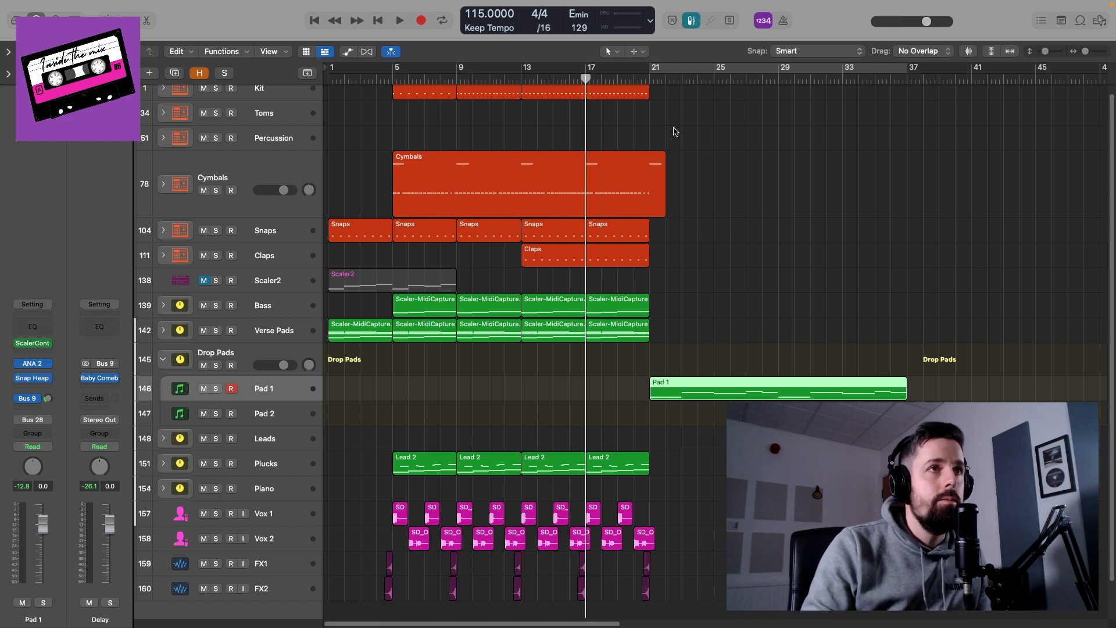
key(space)
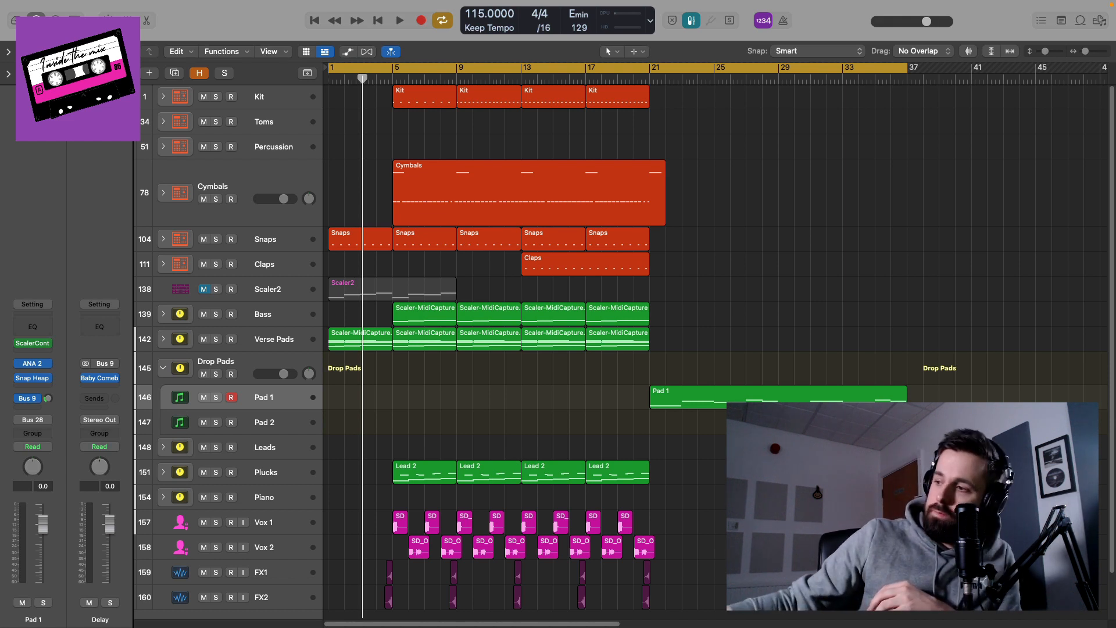
Play the whole arrangement from bar 1 through the drop pads, then stop playback
key(Return)
key(space)
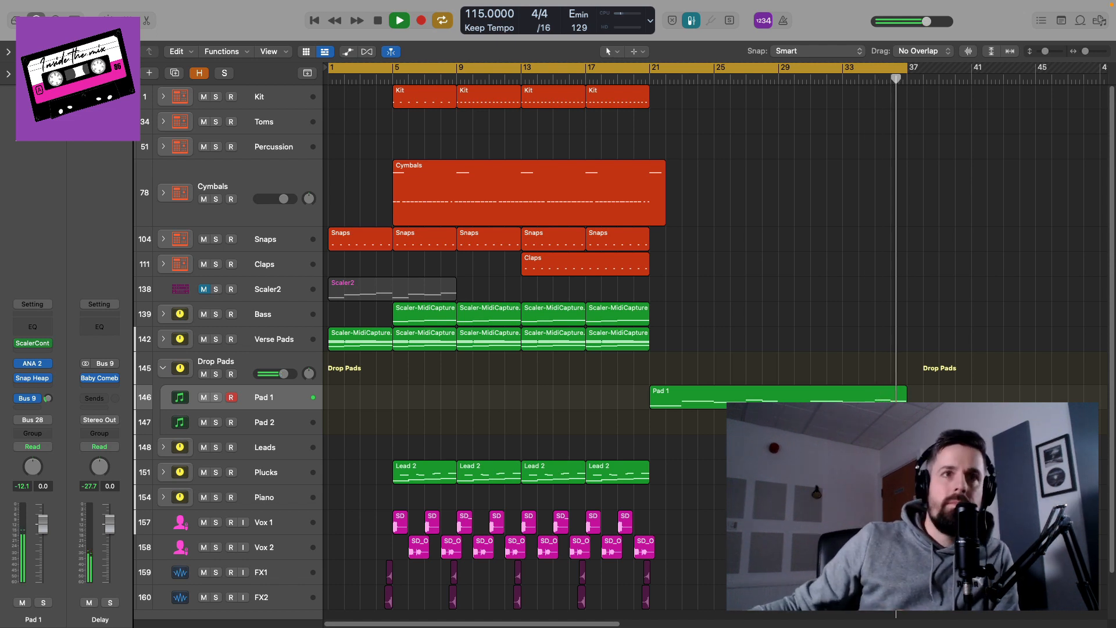
key(space)
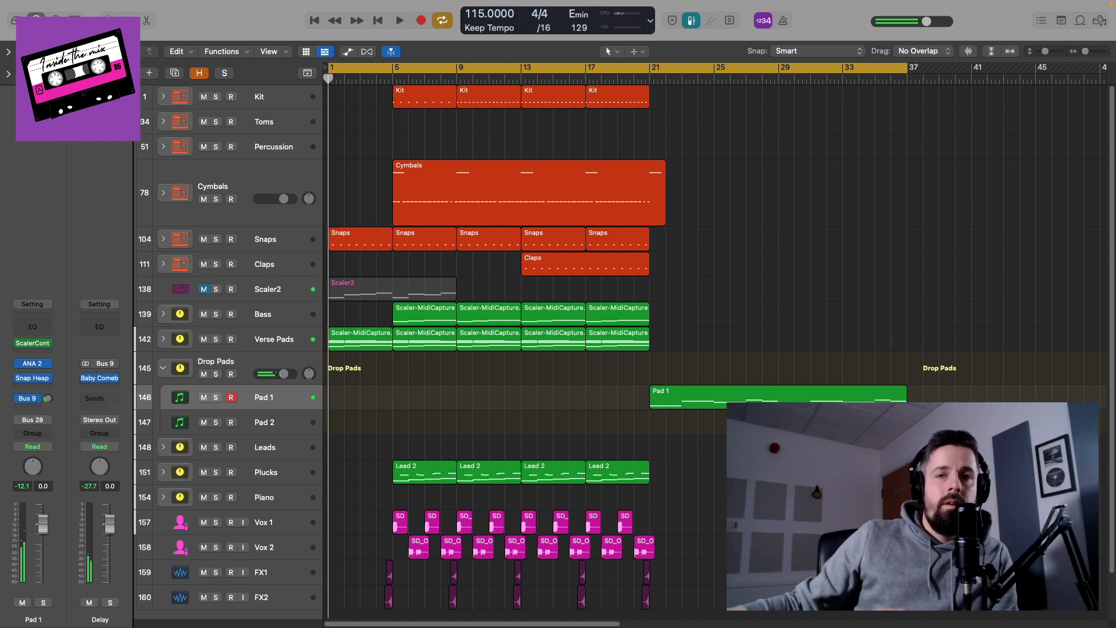